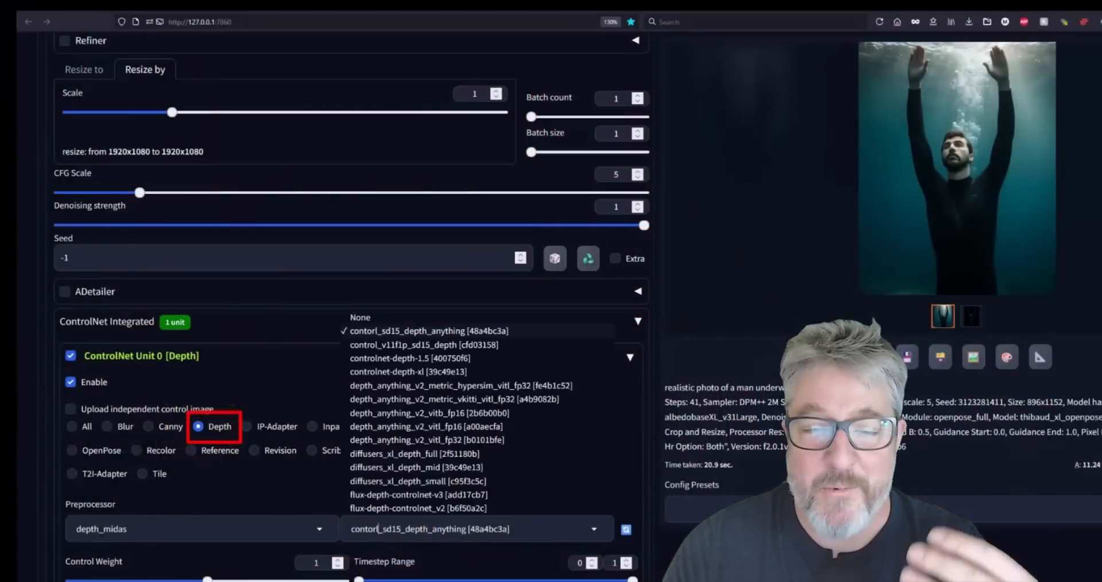
Set the preprocessor of the ControlNet Depth unit to depth_anything_v2
click(103, 528)
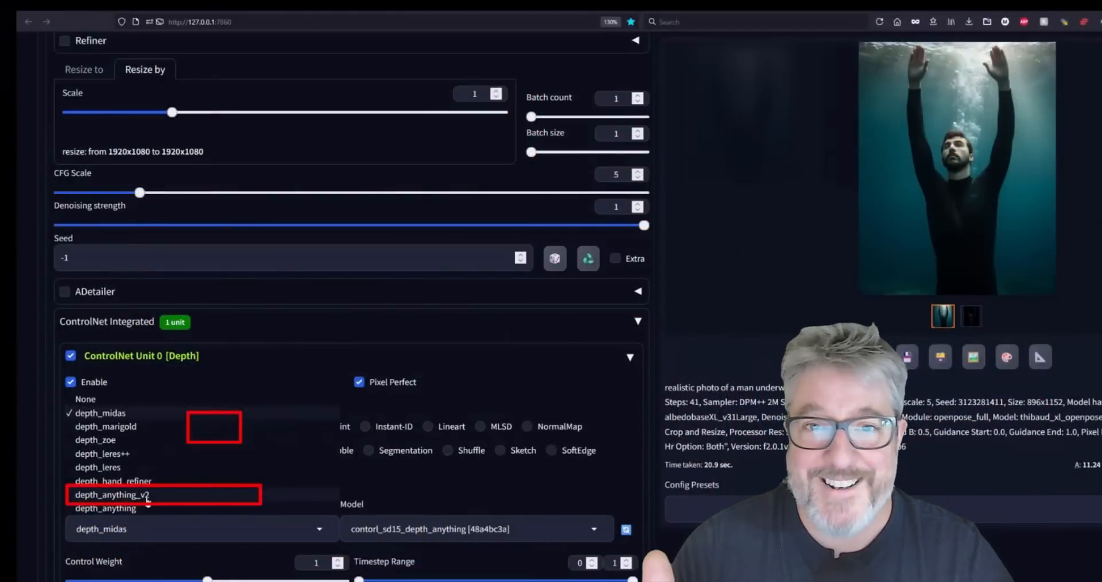
click(147, 497)
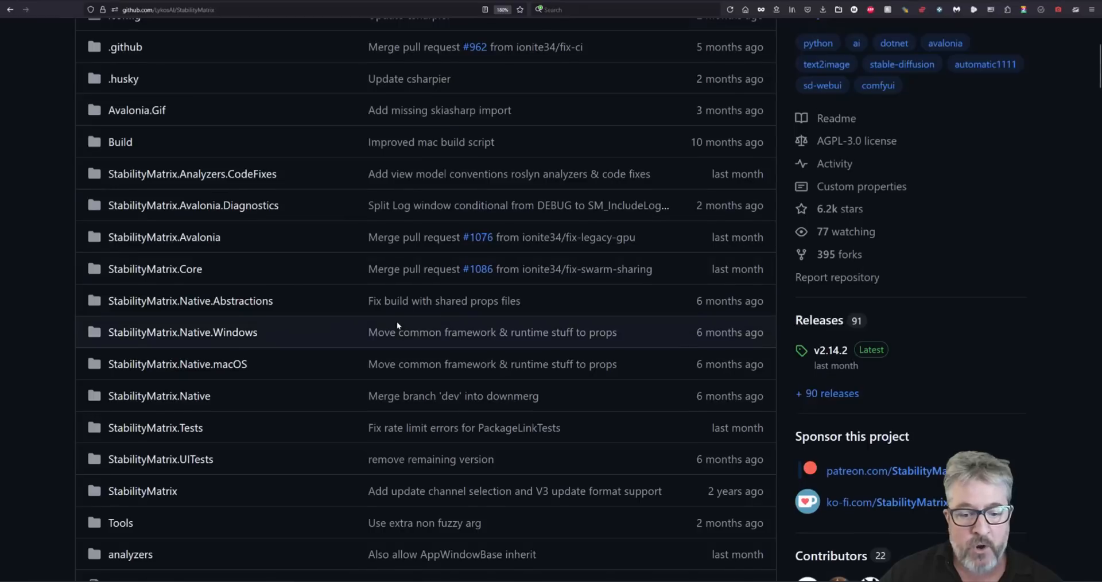
Look through the Stability Matrix repository page and its README for the supported platform downloads
scroll(396, 320, down, 12)
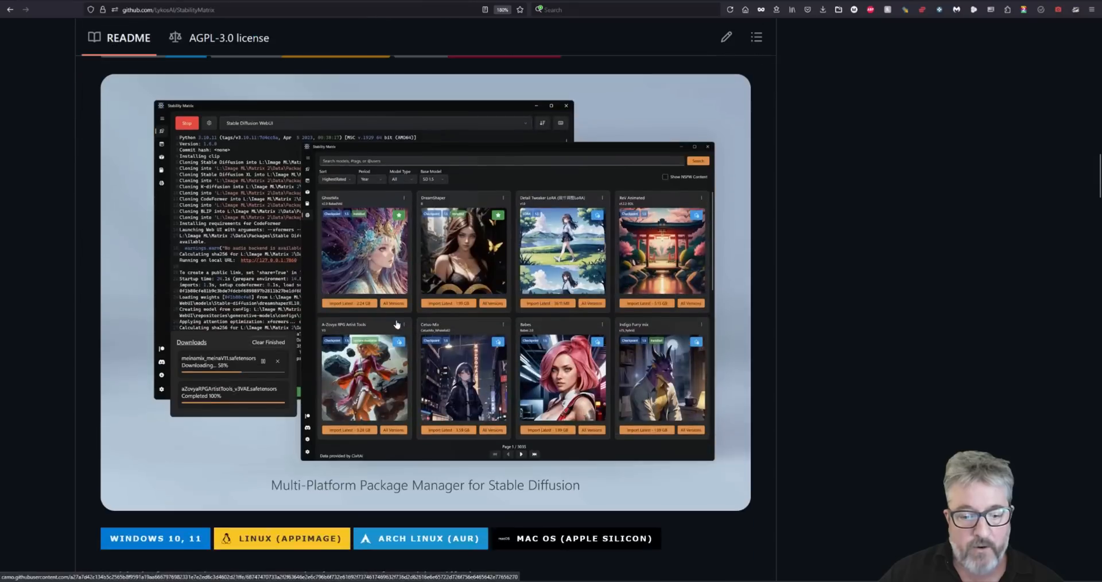
scroll(396, 324, up, 5)
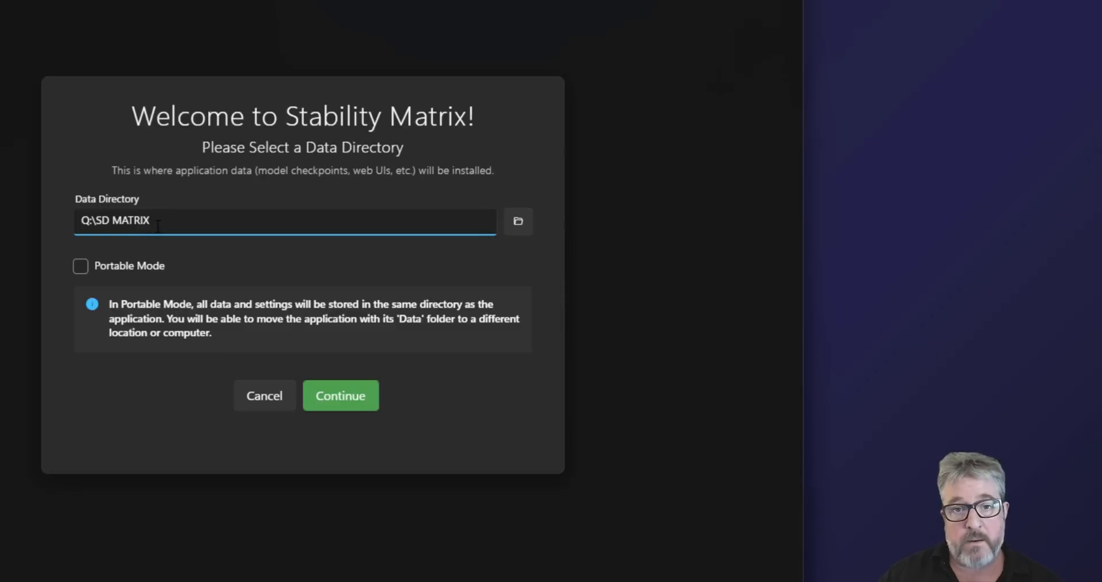
Continue the Stability Matrix setup with Q:\SD MATRIX as the data directory and decline sharing analytics
click(340, 395)
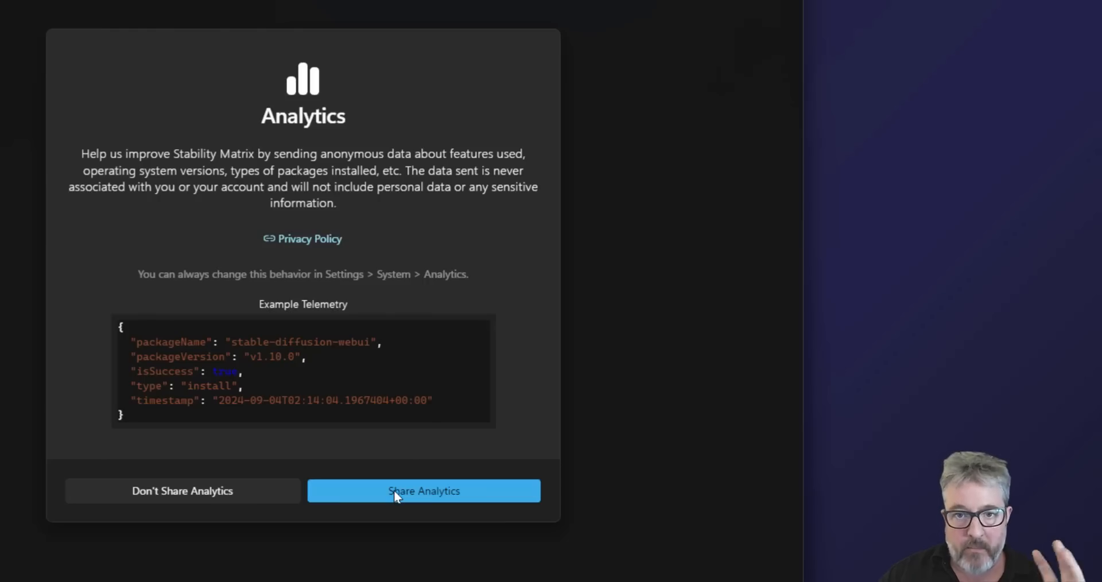
click(215, 492)
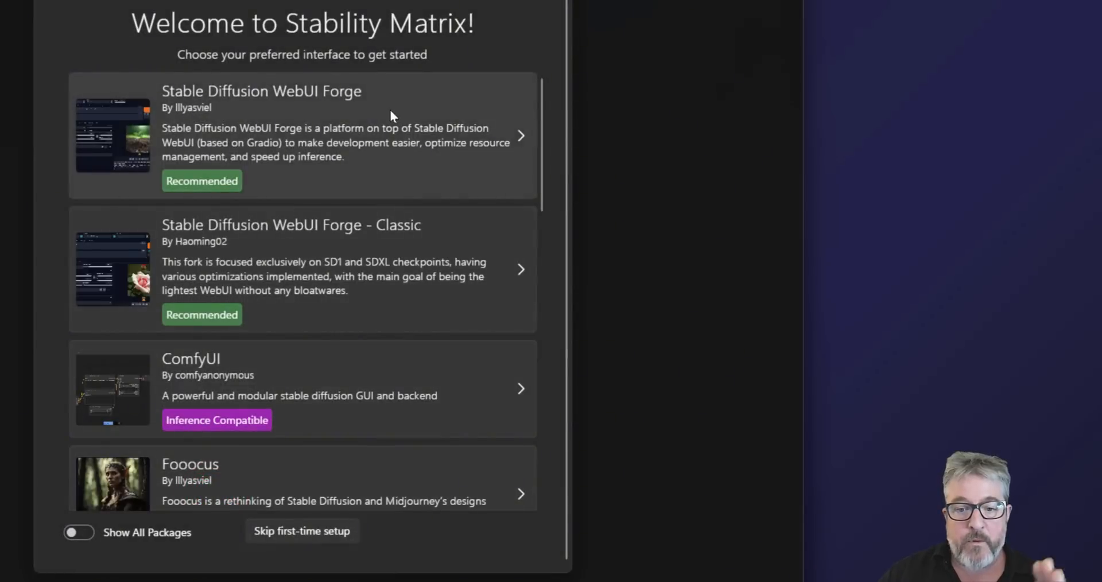
Choose Stable Diffusion WebUI Forge as the preferred interface to install
scroll(382, 115, down, 3)
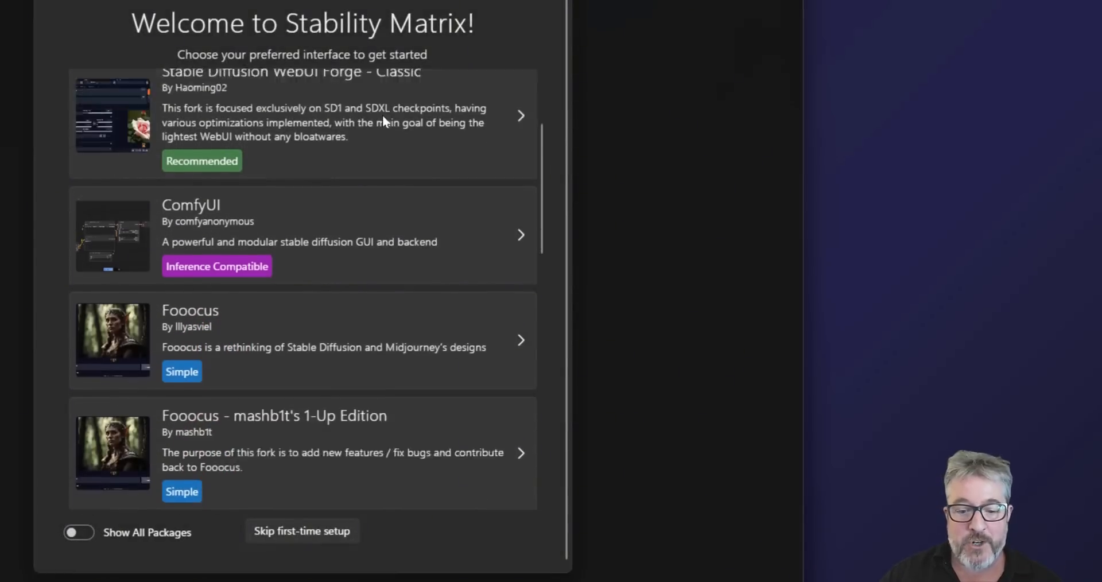
scroll(382, 115, up, 3)
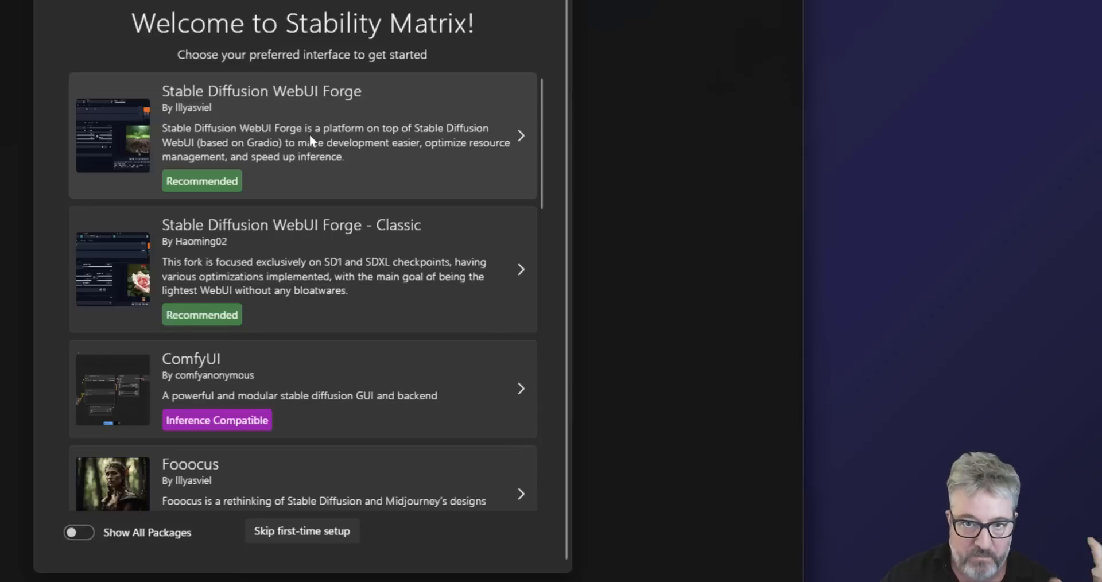
click(309, 134)
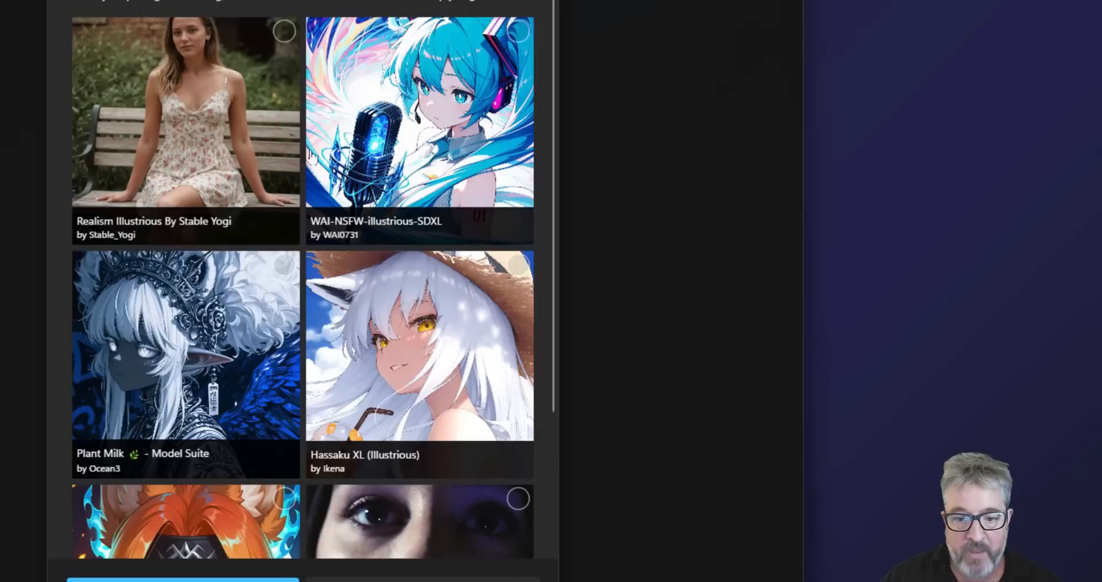
Download the epiCRealism XL model from the recommended models and acknowledge the shared folder migration notice
scroll(223, 223, down, 3)
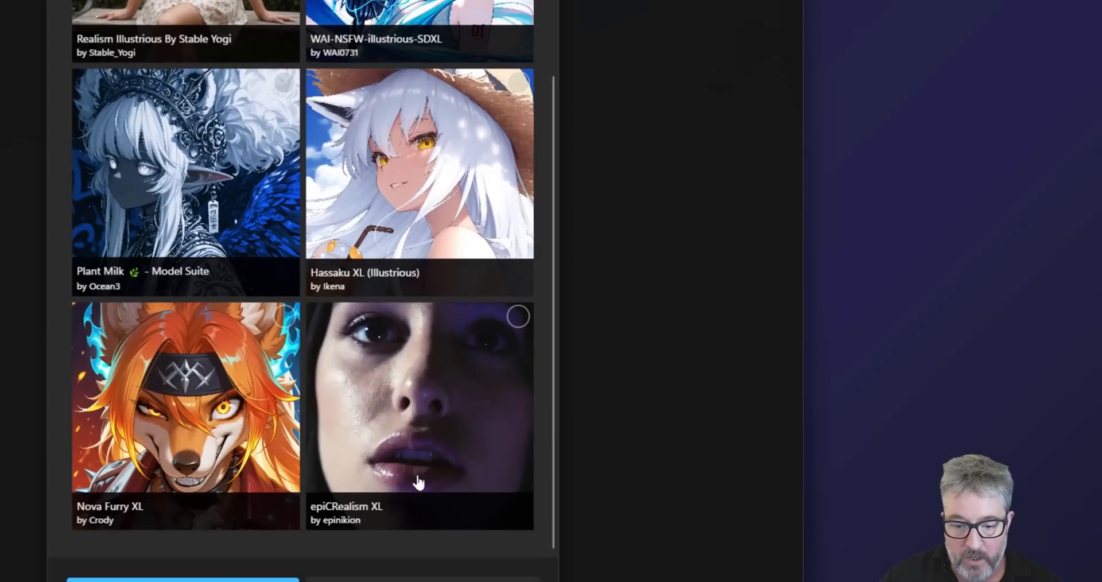
click(443, 388)
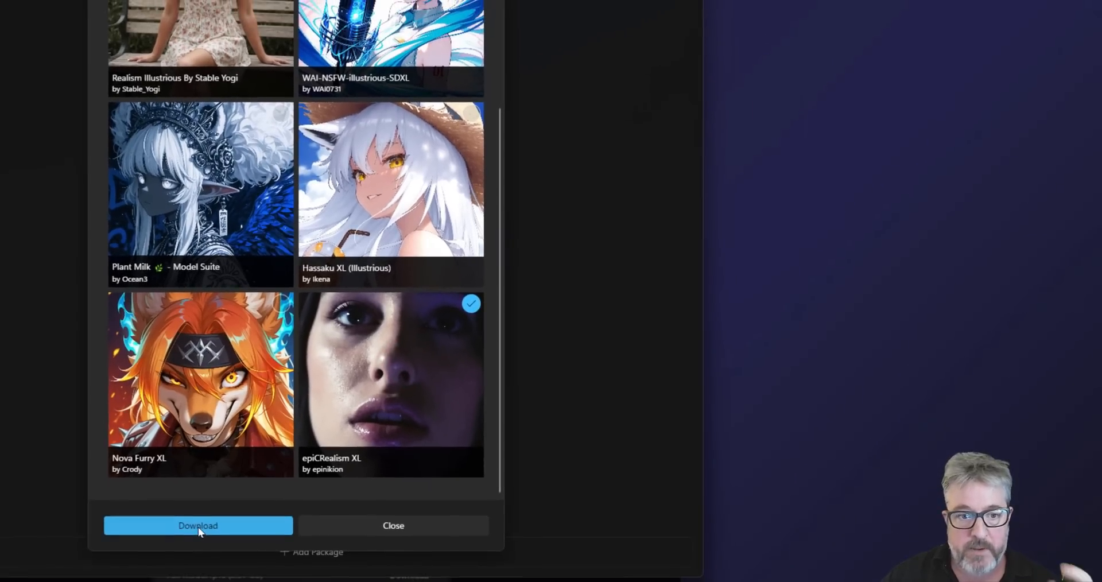
click(183, 579)
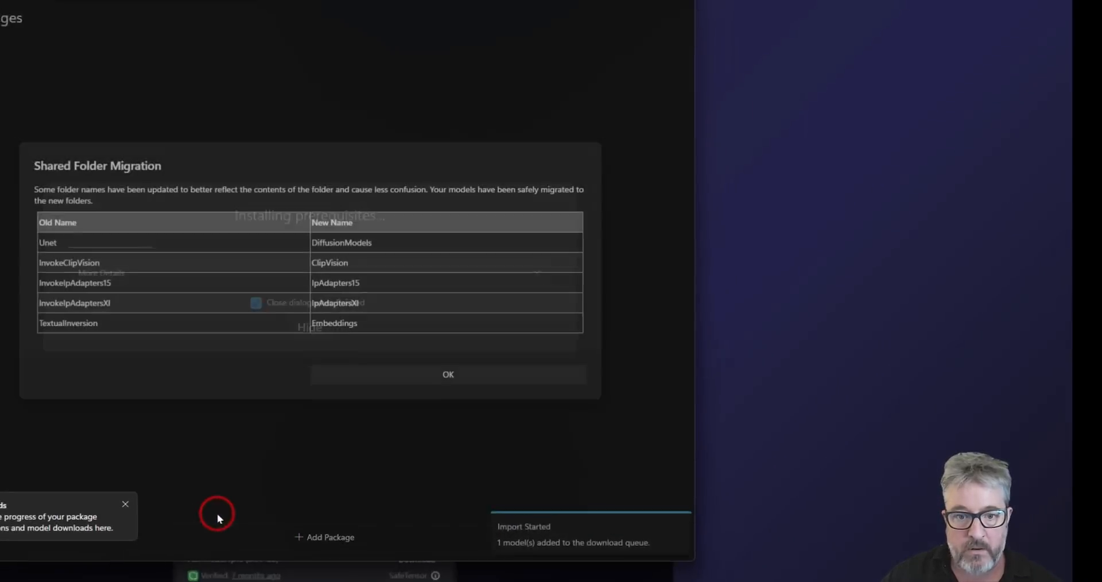
click(465, 362)
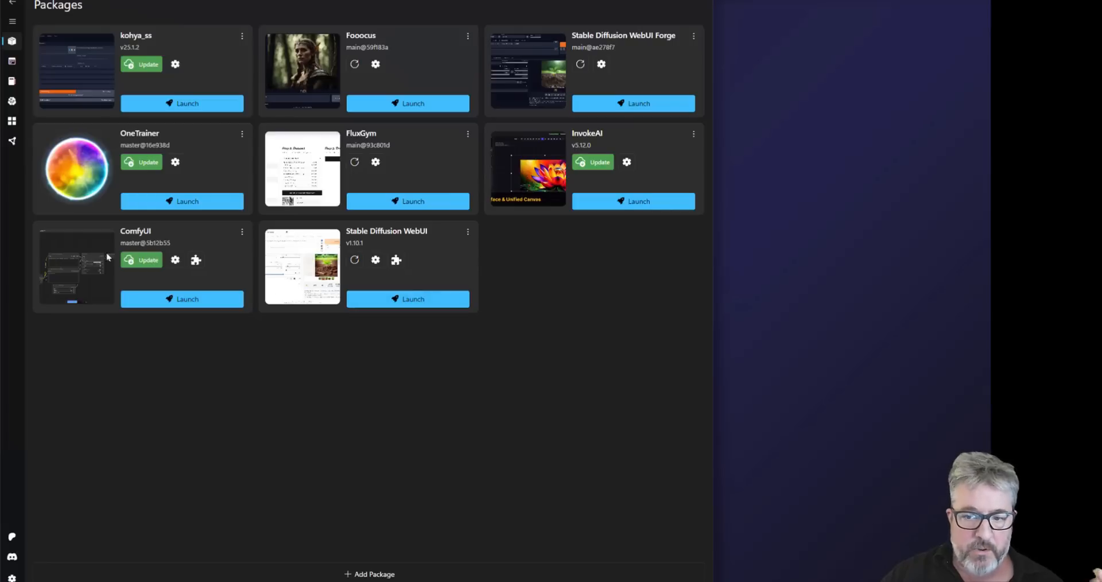
Launch the Stable Diffusion WebUI Forge package and open its web interface
click(623, 104)
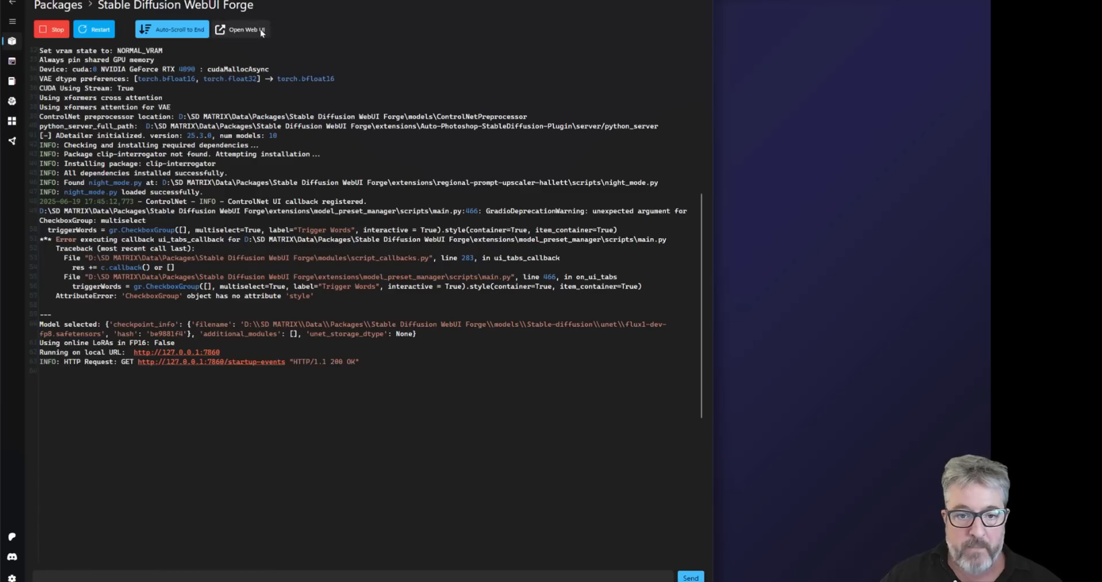
click(247, 29)
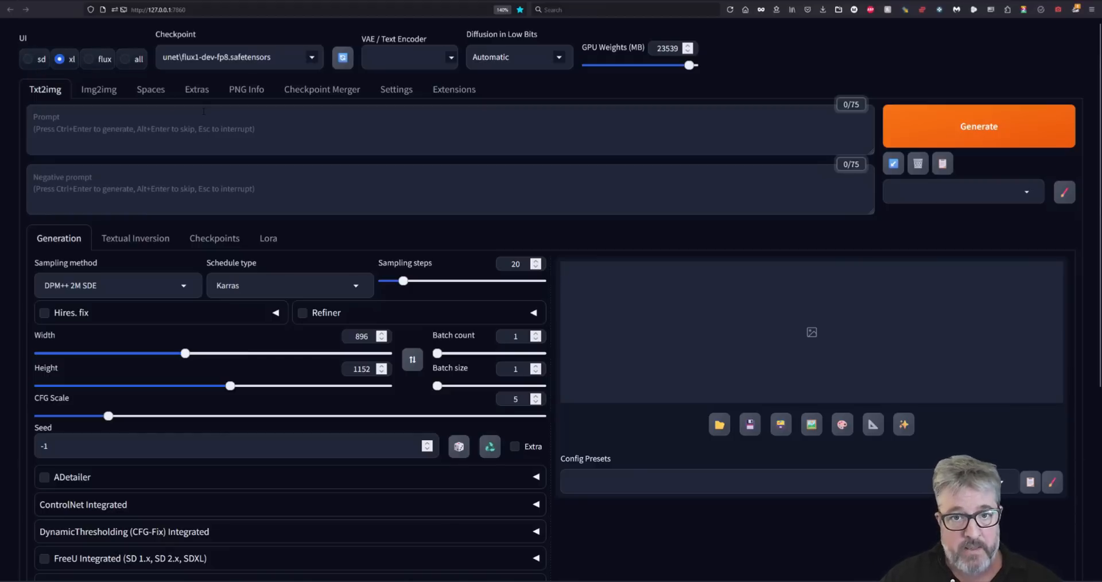
Set the checkpoint to sd\SDXL\epicrealismXL_vxviLastfameRealism.safetensors
click(196, 57)
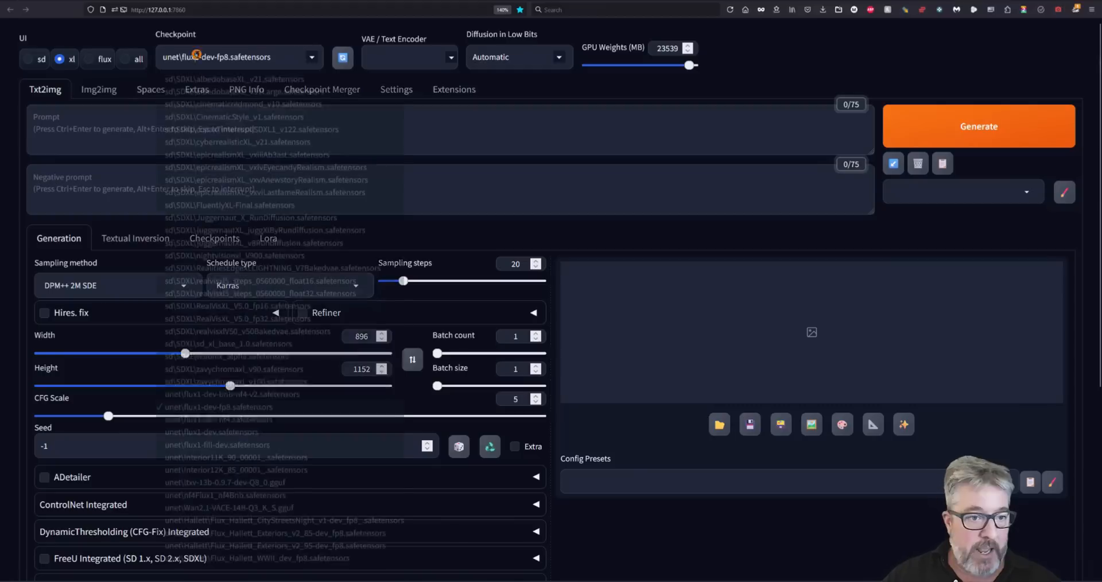
click(201, 42)
click(235, 57)
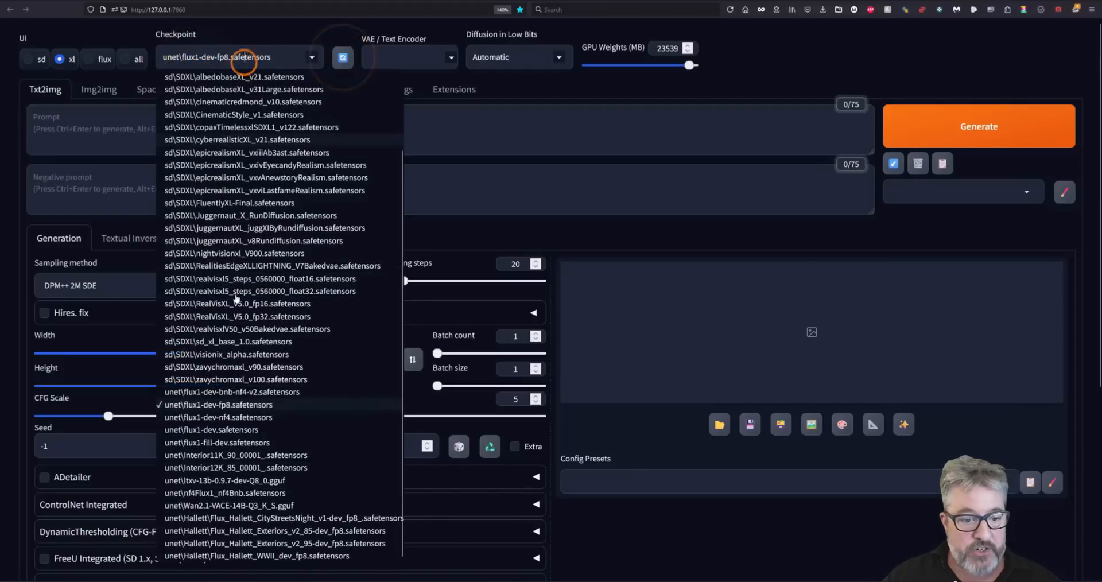
click(234, 191)
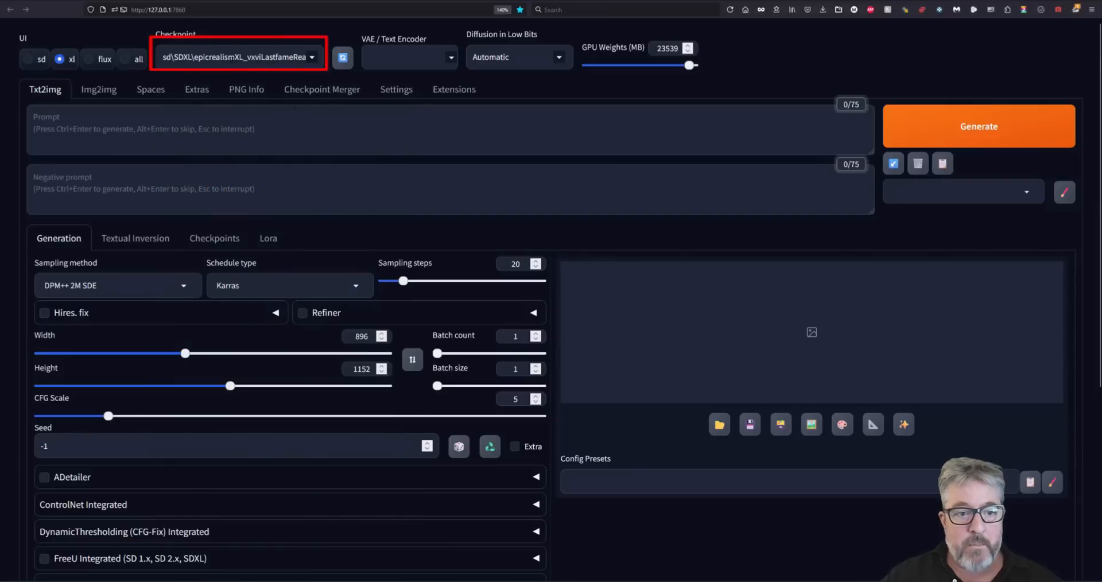
Generate an image from the prompt "a woman having lunch" and inspect the result enlarged
click(192, 144)
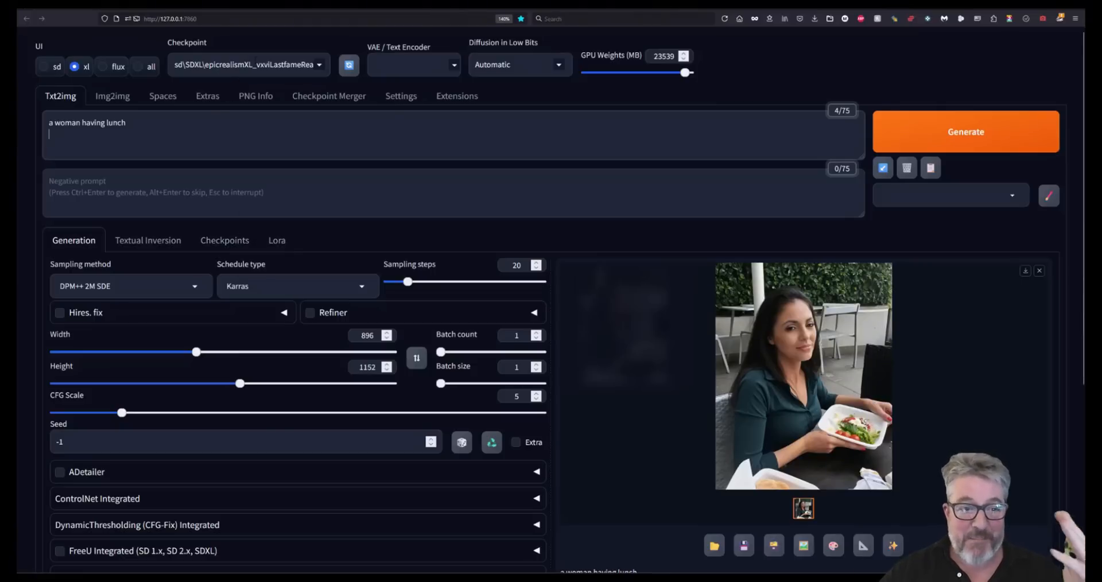
click(820, 359)
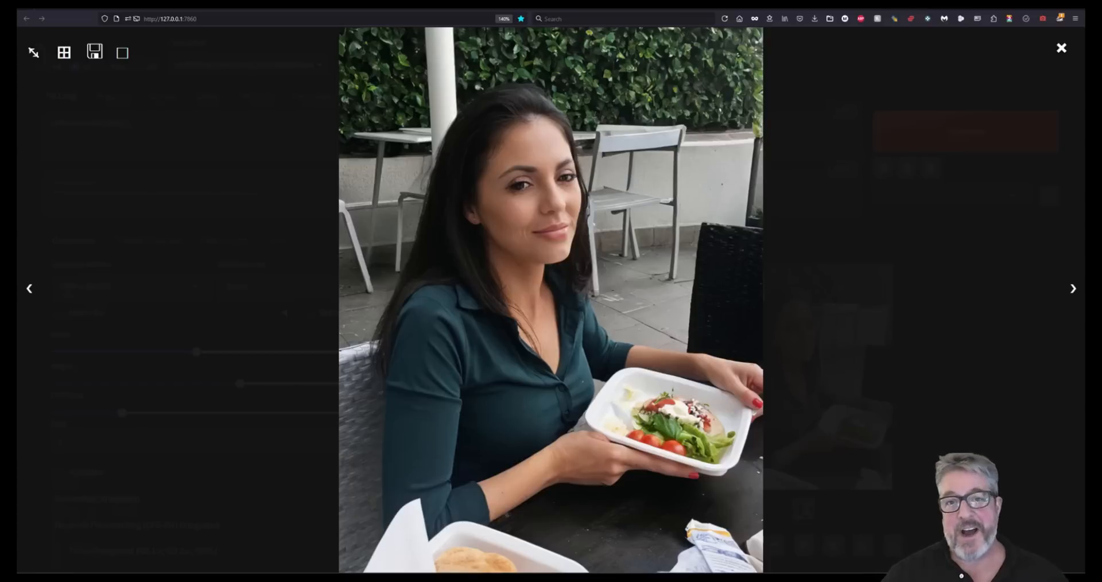
key(Escape)
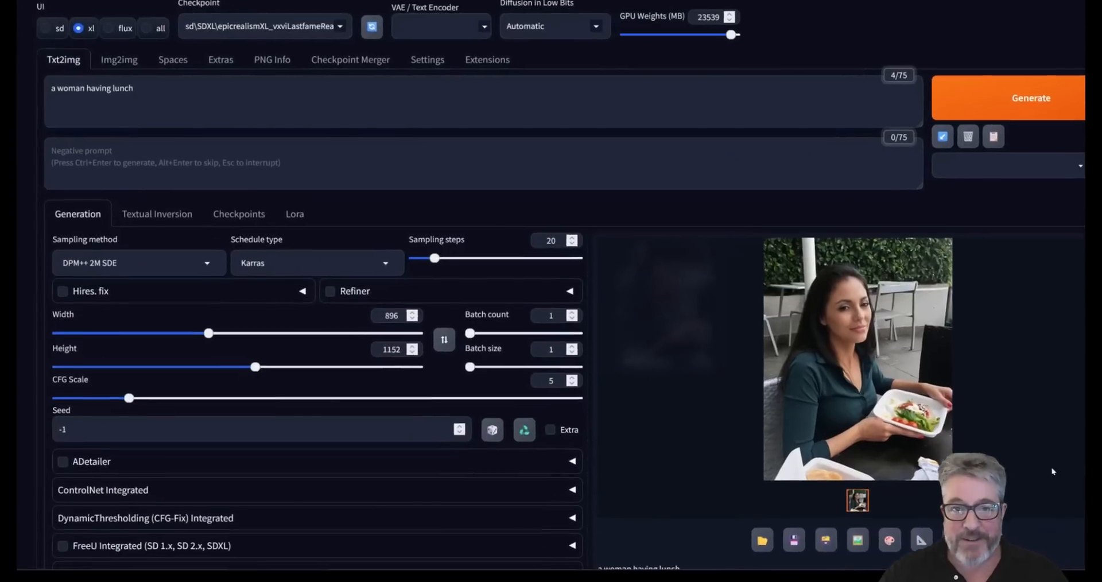
Examine the available sampling methods and schedule types without changing the selected ones
drag(54, 264, 193, 269)
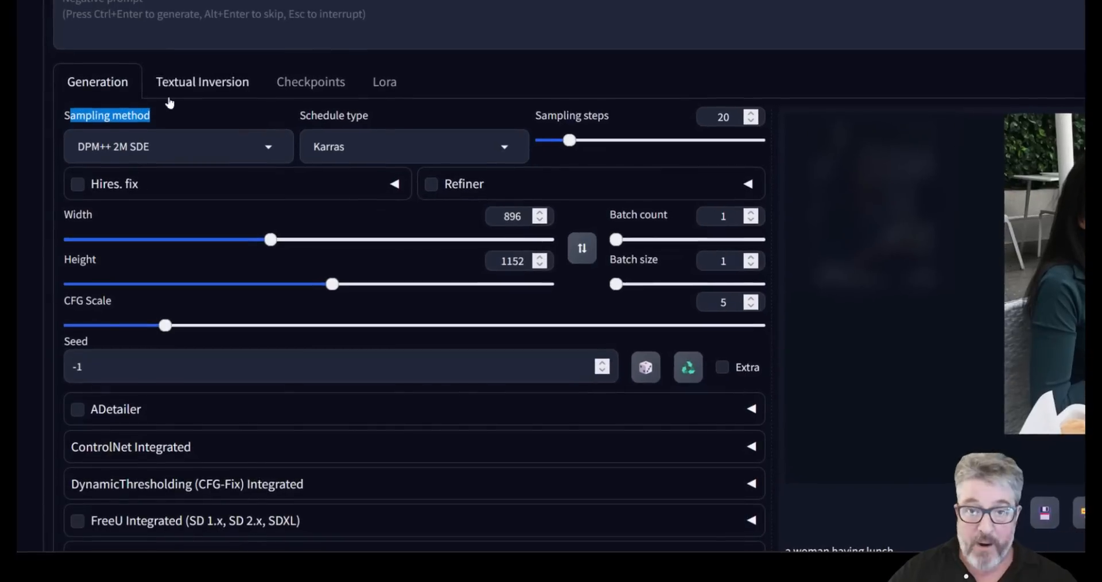
click(160, 145)
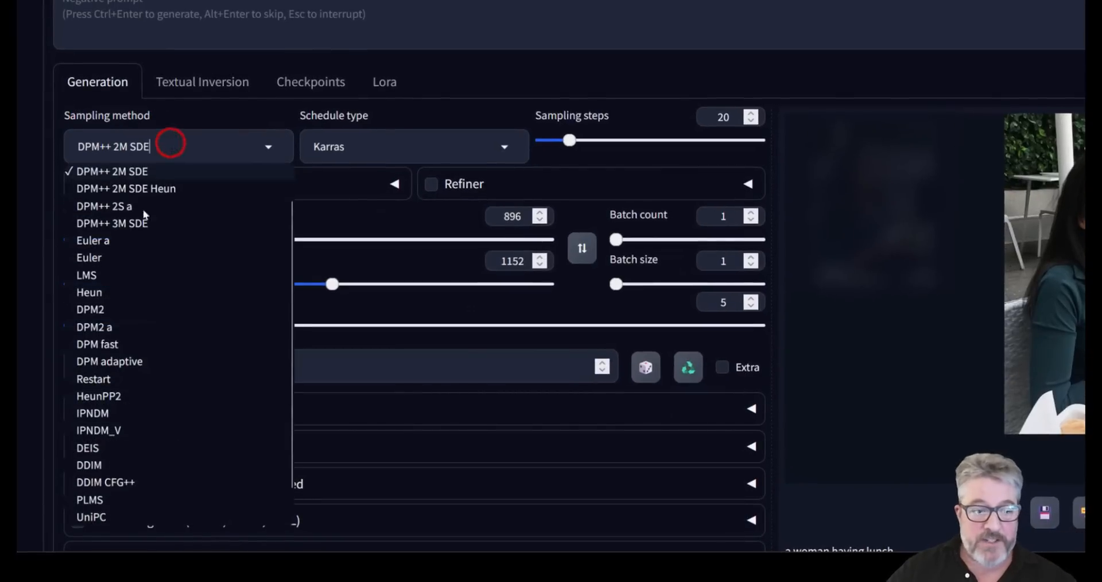
scroll(157, 396, down, 3)
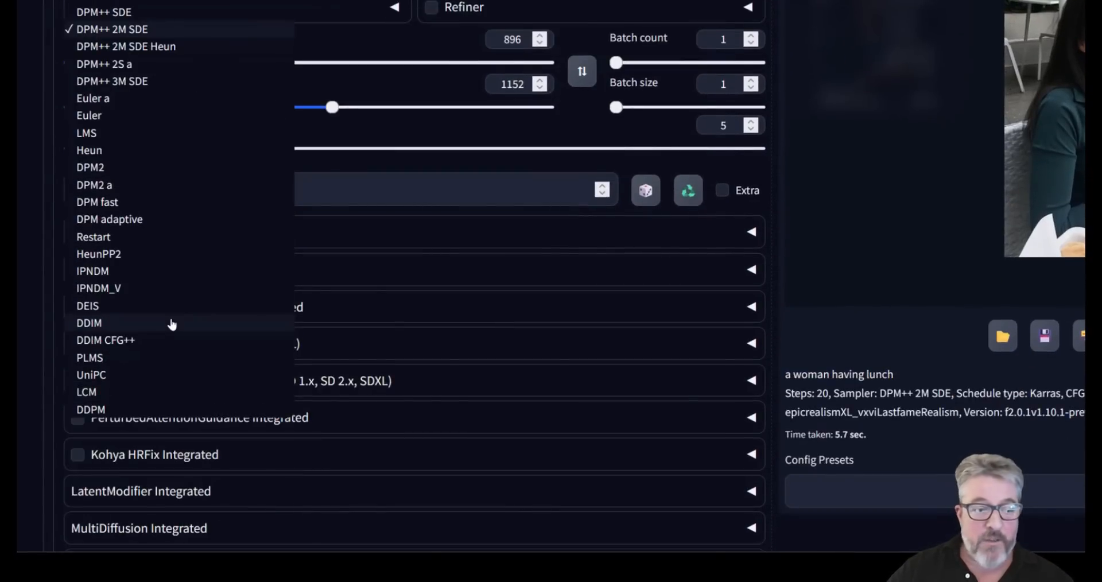
scroll(172, 324, up, 3)
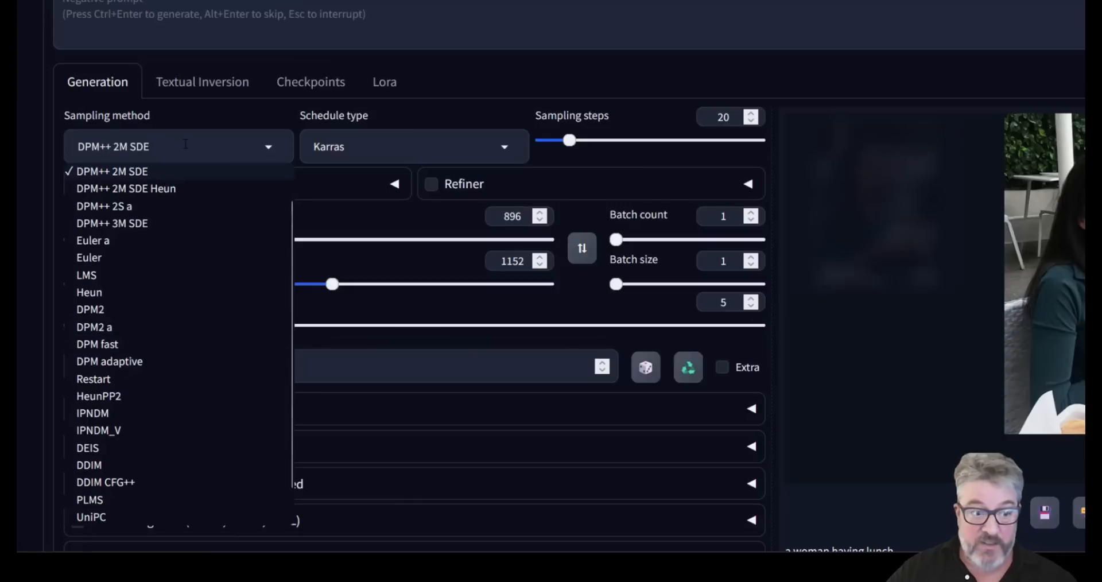
click(184, 144)
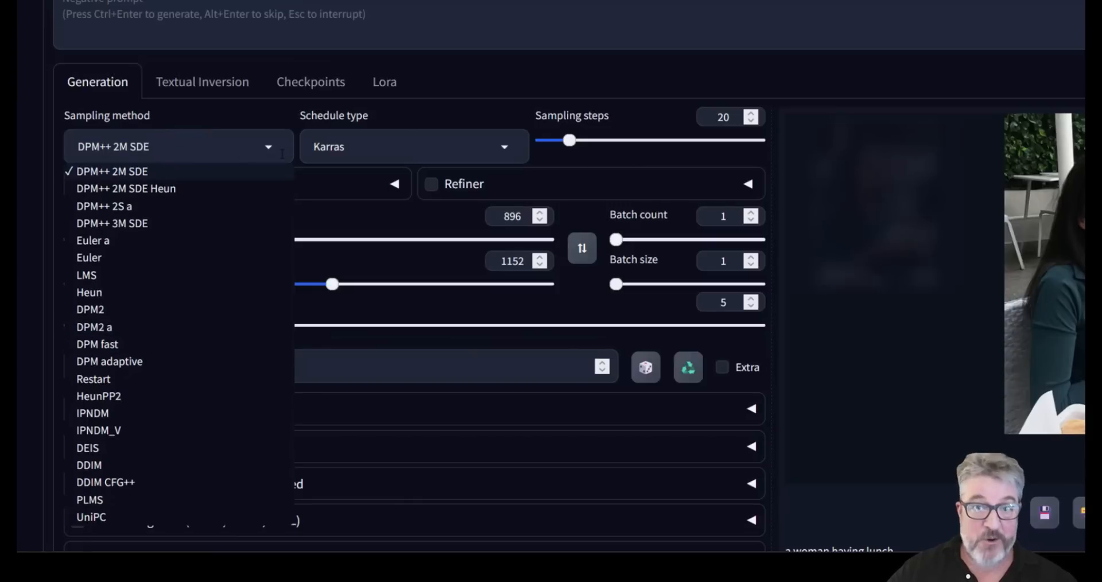
click(392, 142)
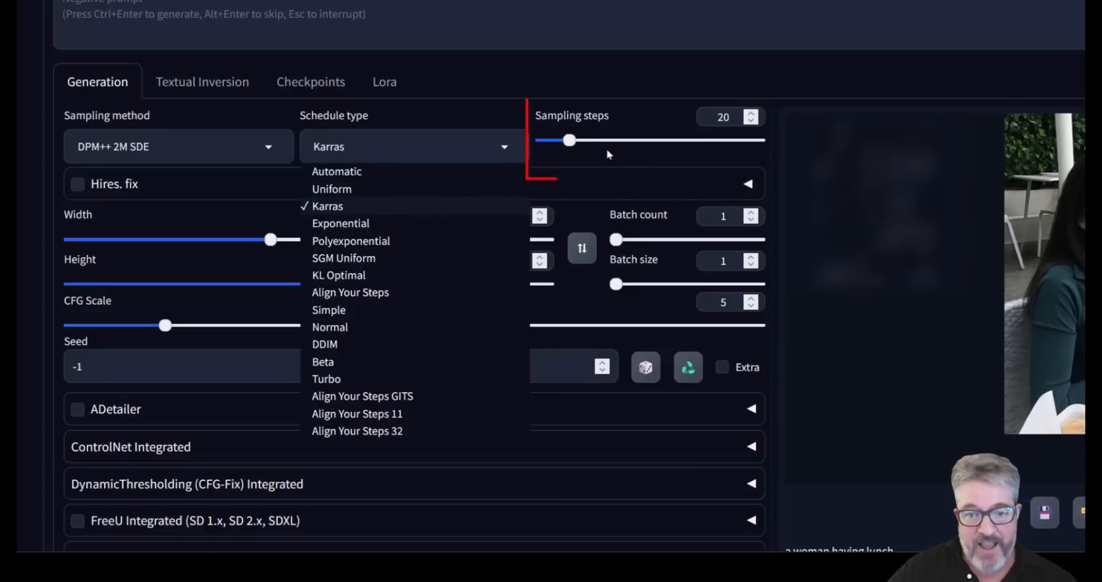
Set the sampling steps to 35, generate a new image and inspect it enlarged
drag(580, 140, 592, 143)
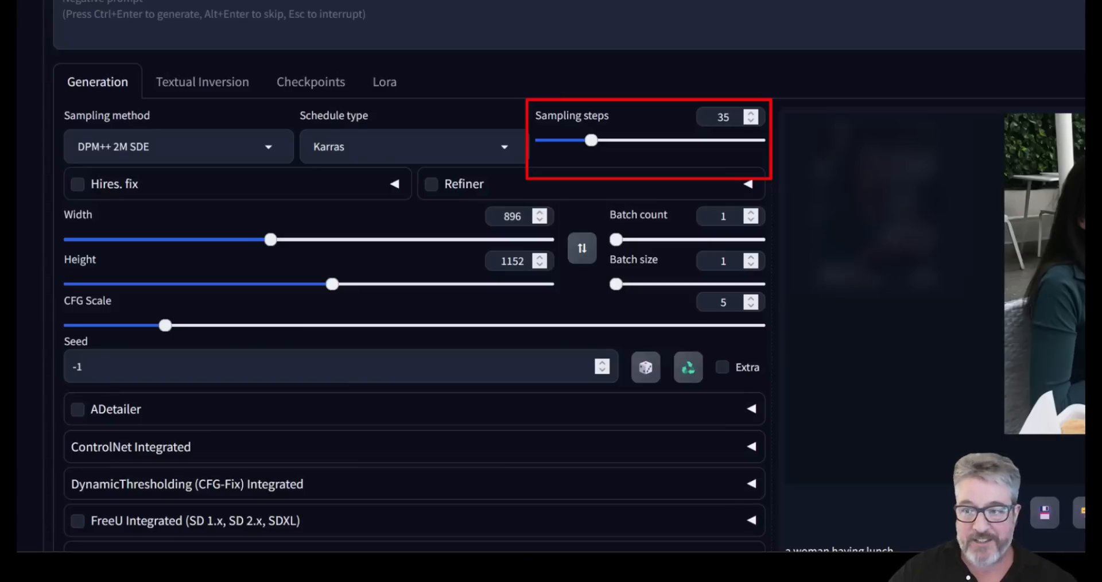
key(ctrl+Return)
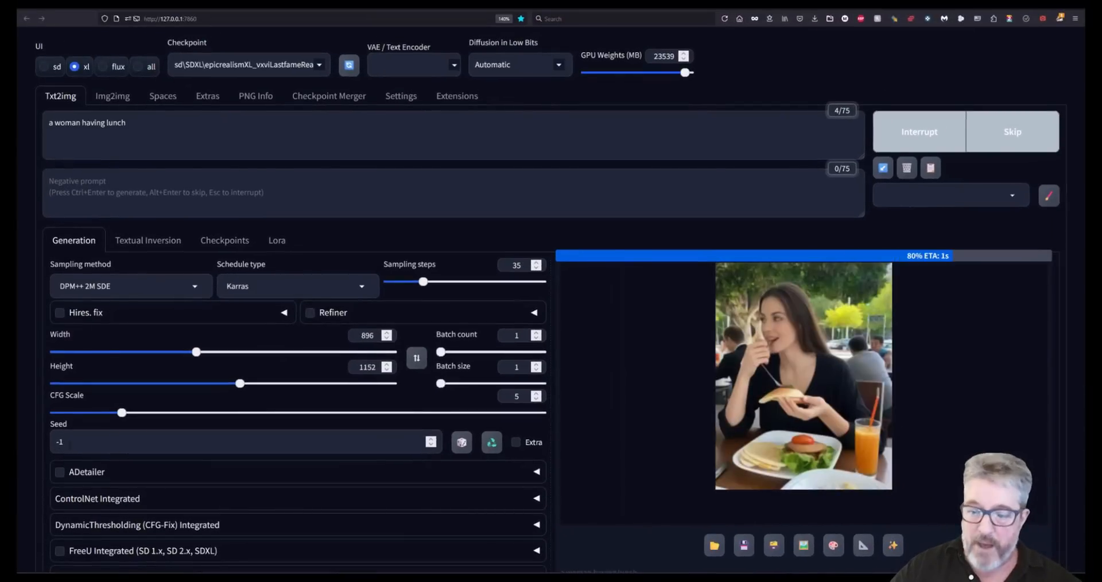
click(811, 434)
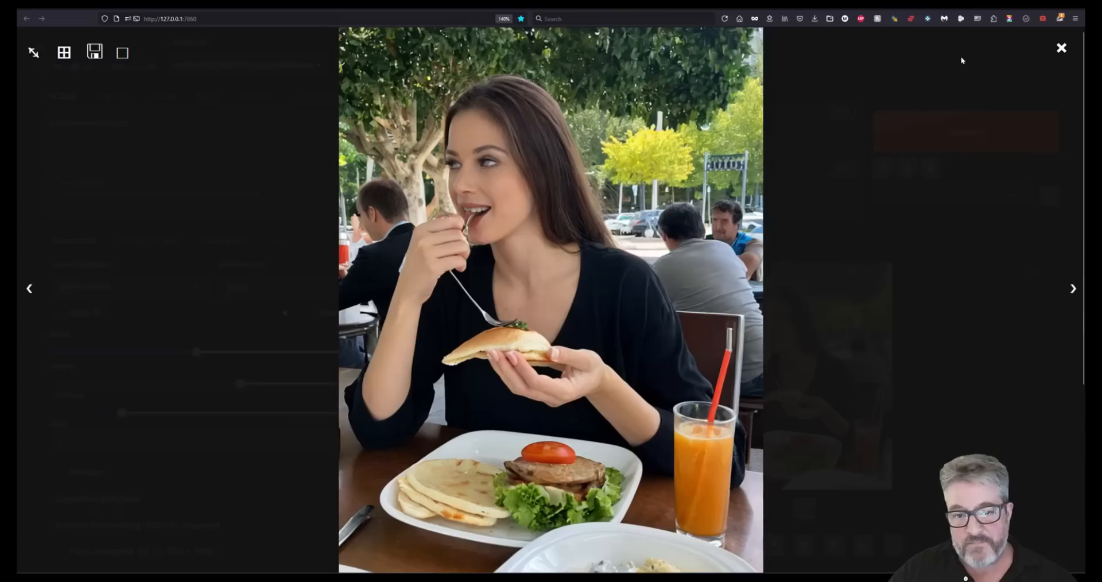
click(1061, 49)
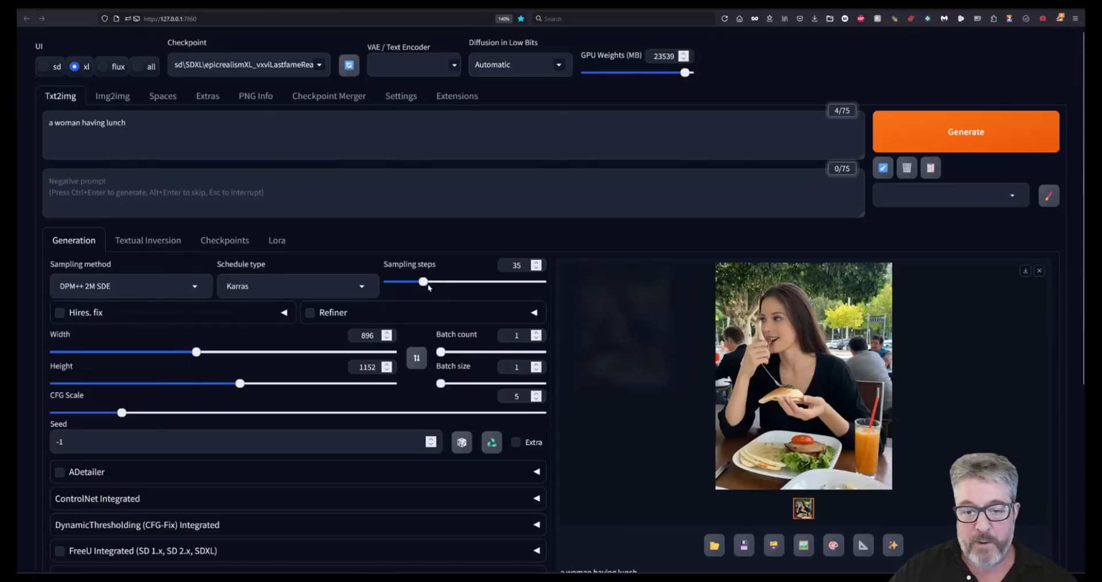
Set the sampling steps to 7, generate another image and check its generation details
drag(423, 281, 395, 281)
key(ctrl+Return)
scroll(896, 446, down, 3)
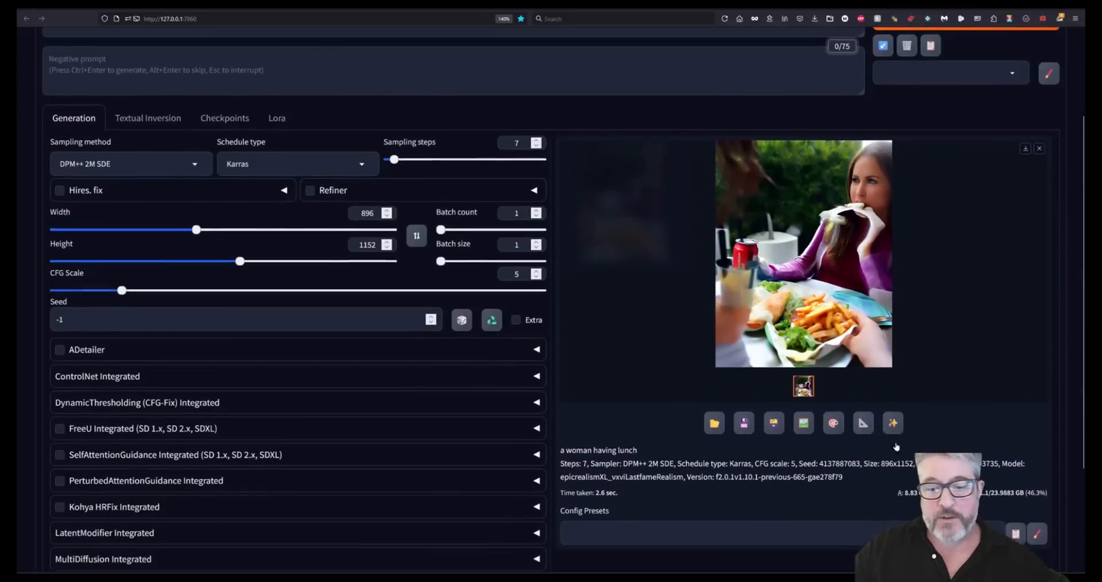
scroll(889, 439, up, 2)
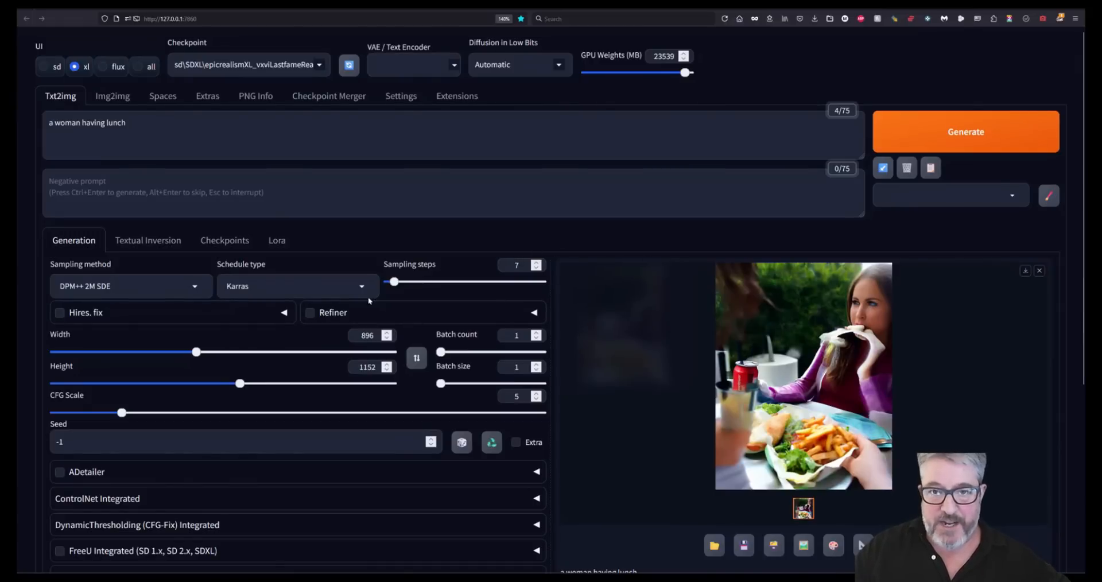
Set the sampling steps to 87, generate the image again and open the result enlarged
click(474, 281)
click(975, 131)
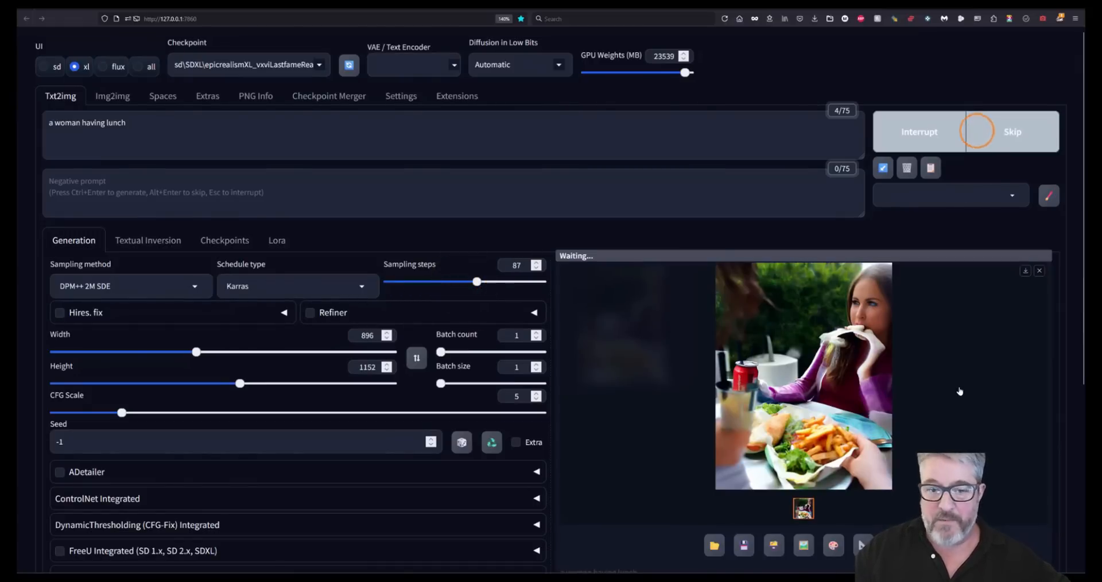
click(840, 420)
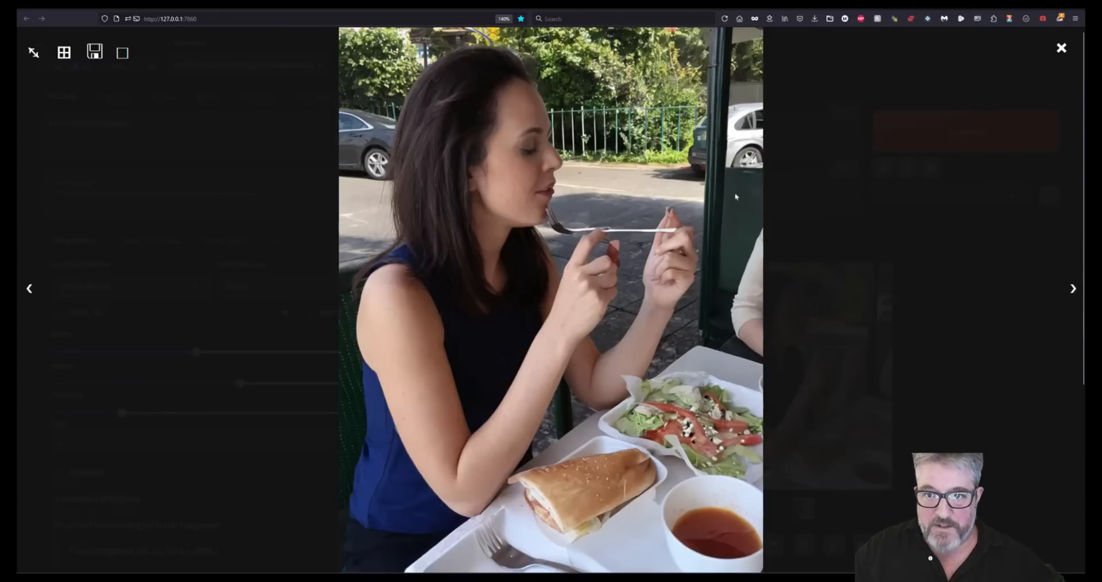
Close the enlarged lunch image and set the sampling steps to 40
click(701, 184)
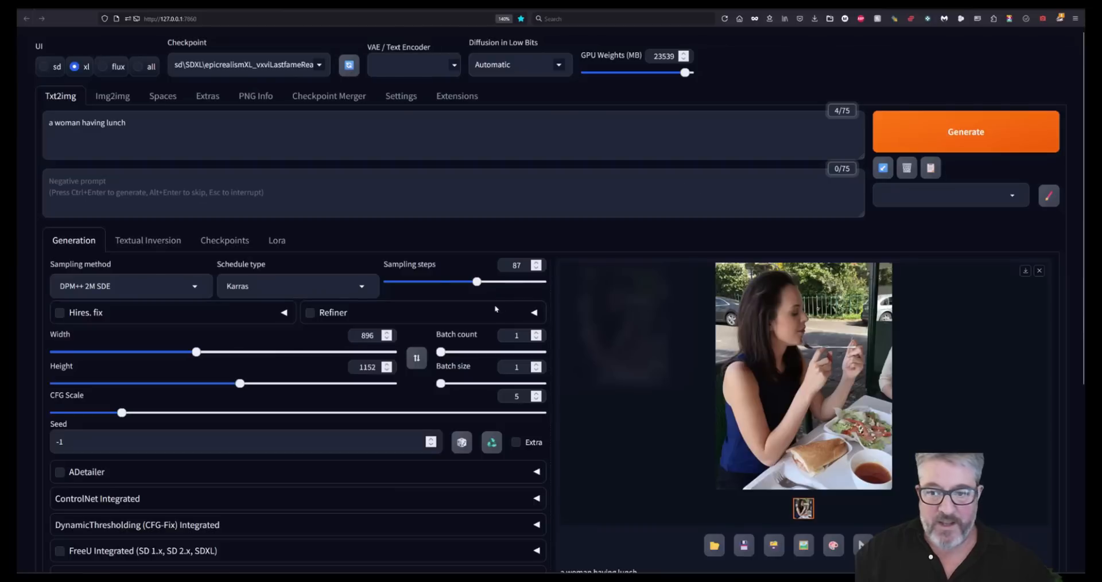
drag(428, 282, 425, 286)
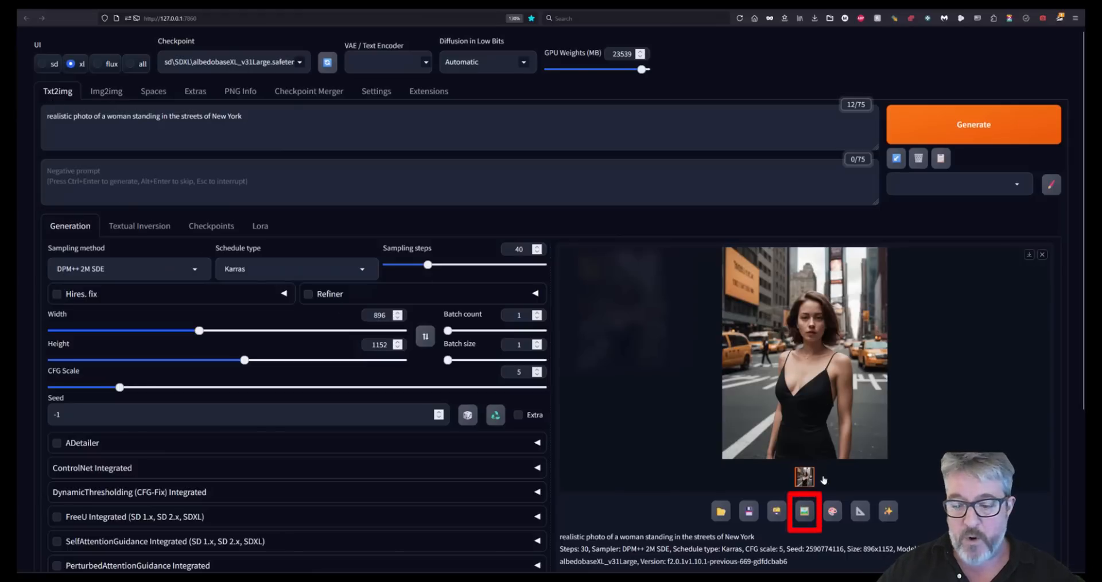
Send the generated New York street image to image-to-image and review the denoising strength and resize settings there
click(804, 513)
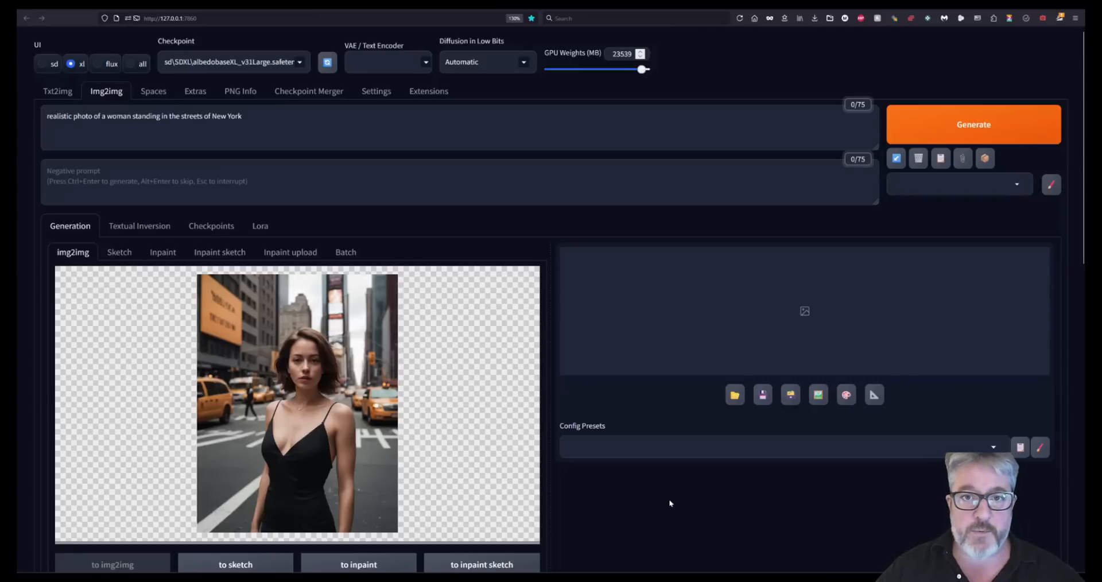
scroll(669, 500, down, 4)
scroll(670, 503, down, 3)
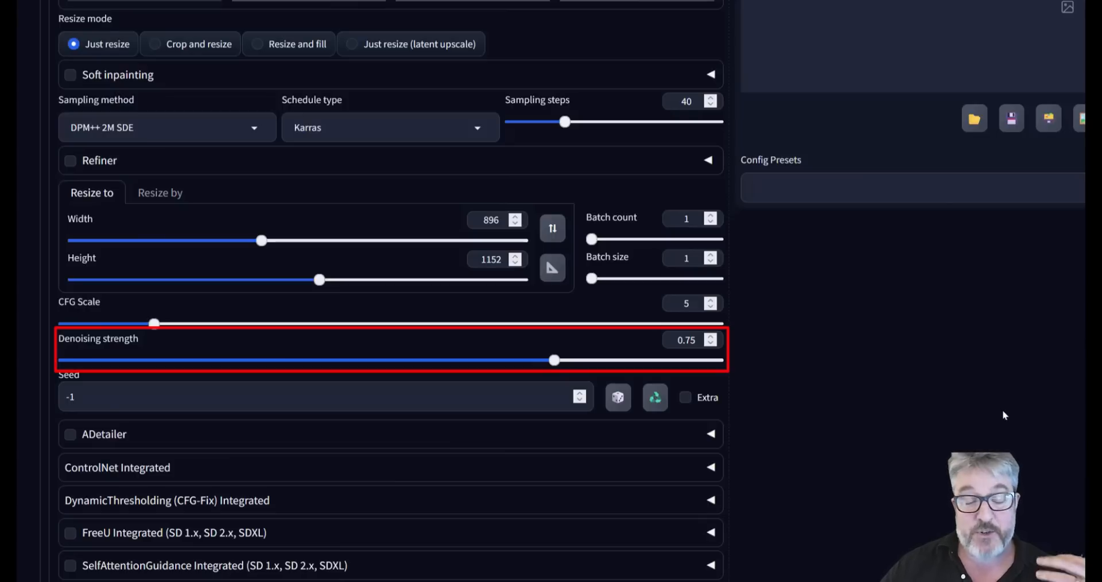
scroll(1002, 410, up, 8)
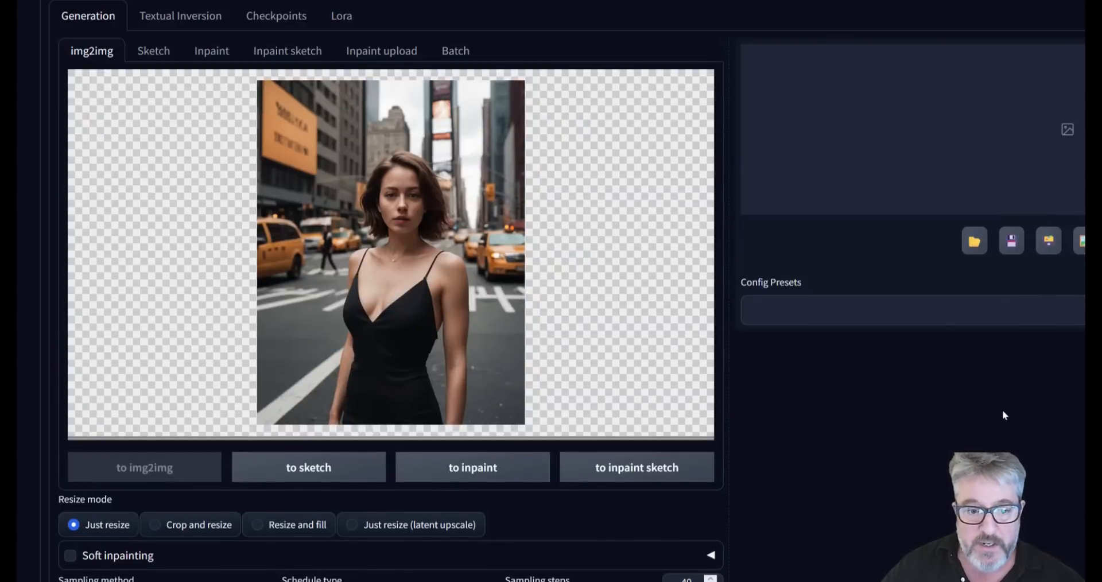
scroll(1002, 410, down, 5)
scroll(1002, 410, up, 7)
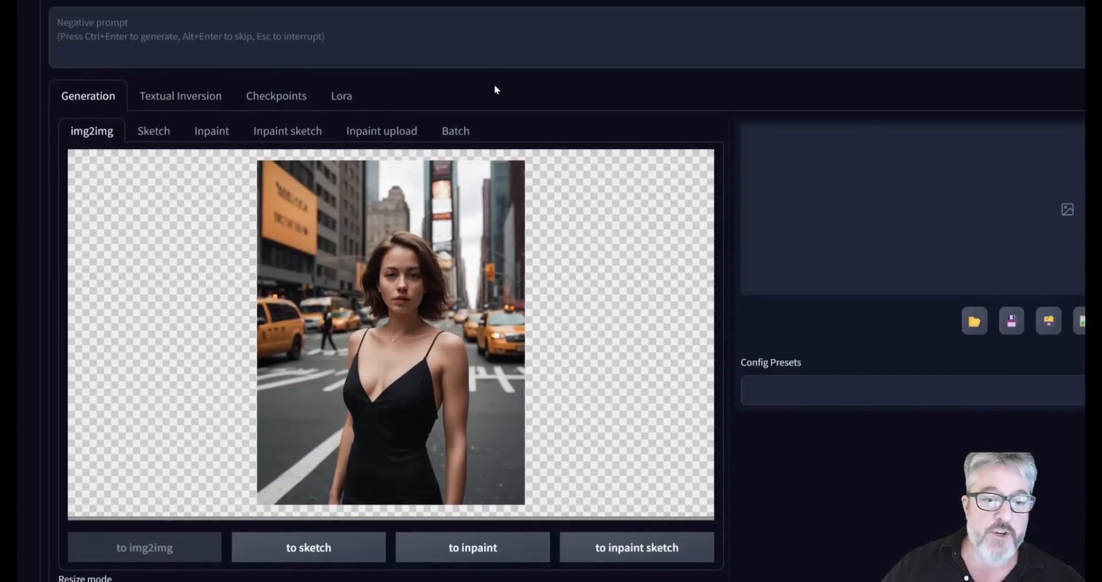
scroll(504, 94, up, 2)
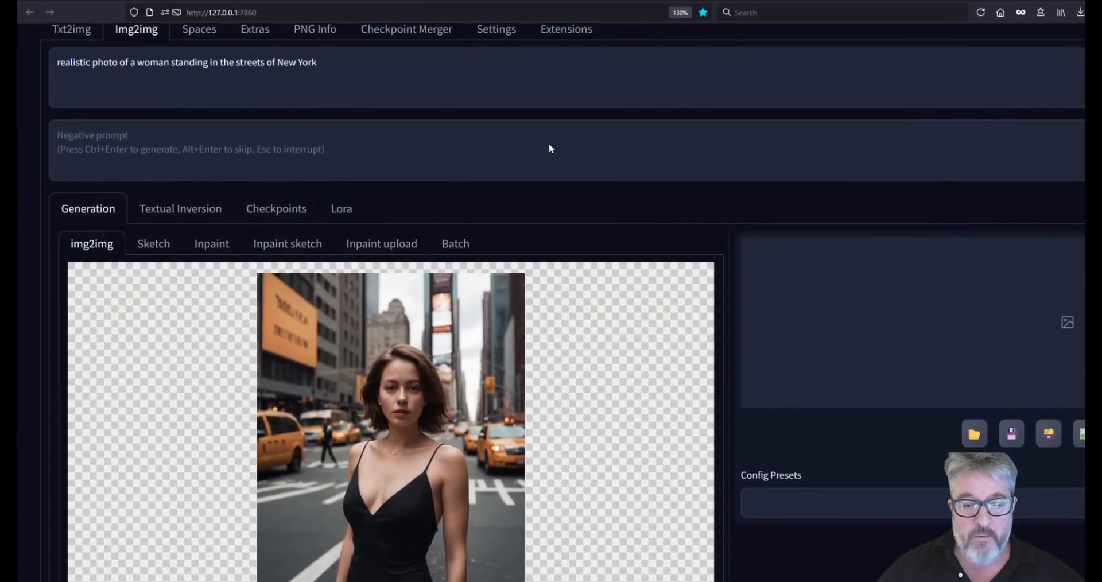
Set the denoising strength to 1 and generate from the New York prompt extended with ", winter, night"
scroll(548, 143, down, 8)
drag(567, 394, 742, 391)
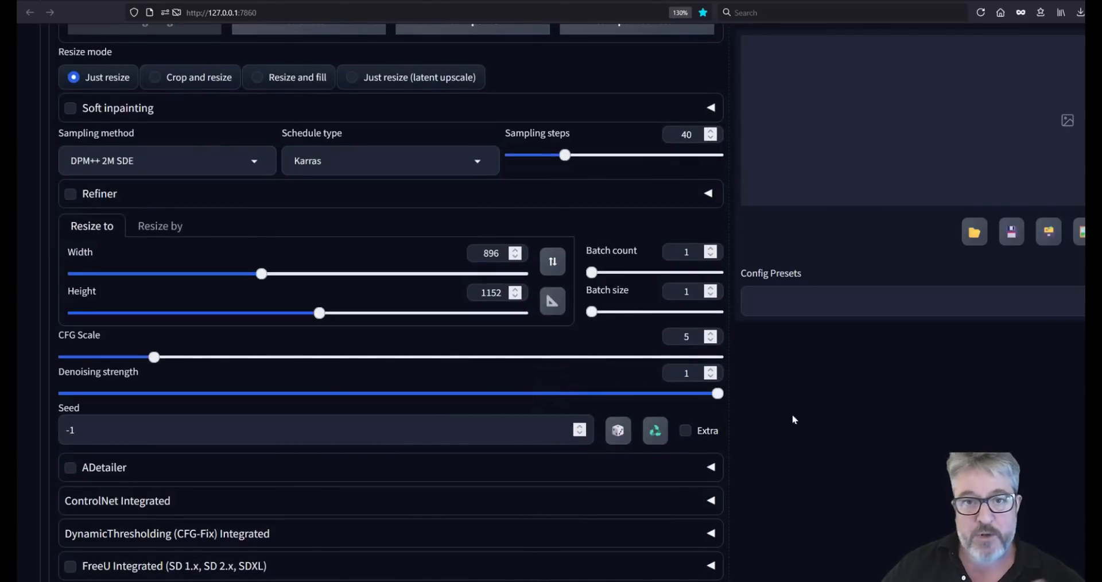
scroll(818, 439, up, 6)
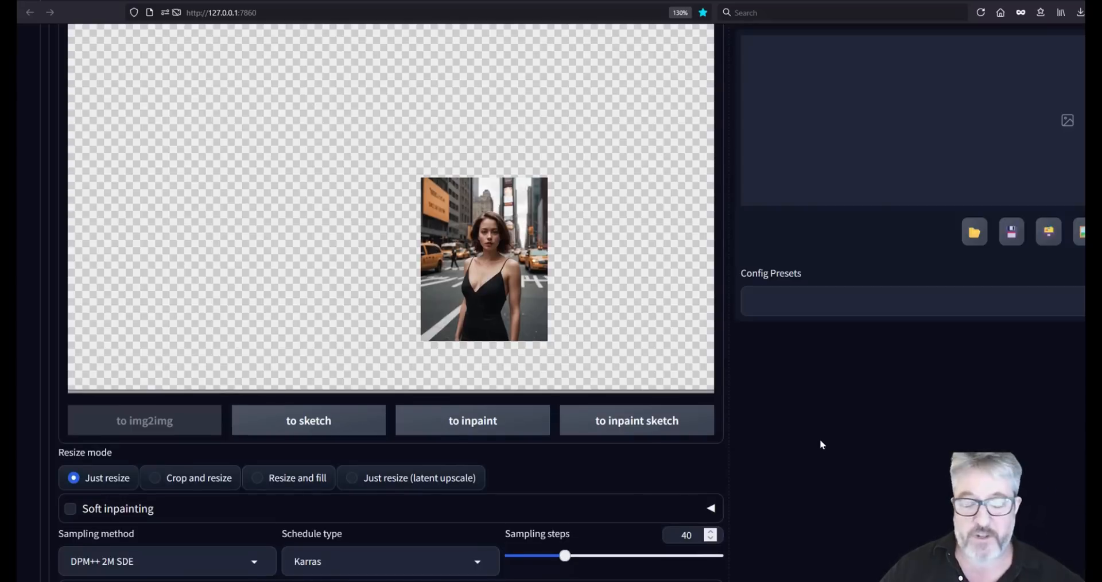
scroll(818, 439, down, 5)
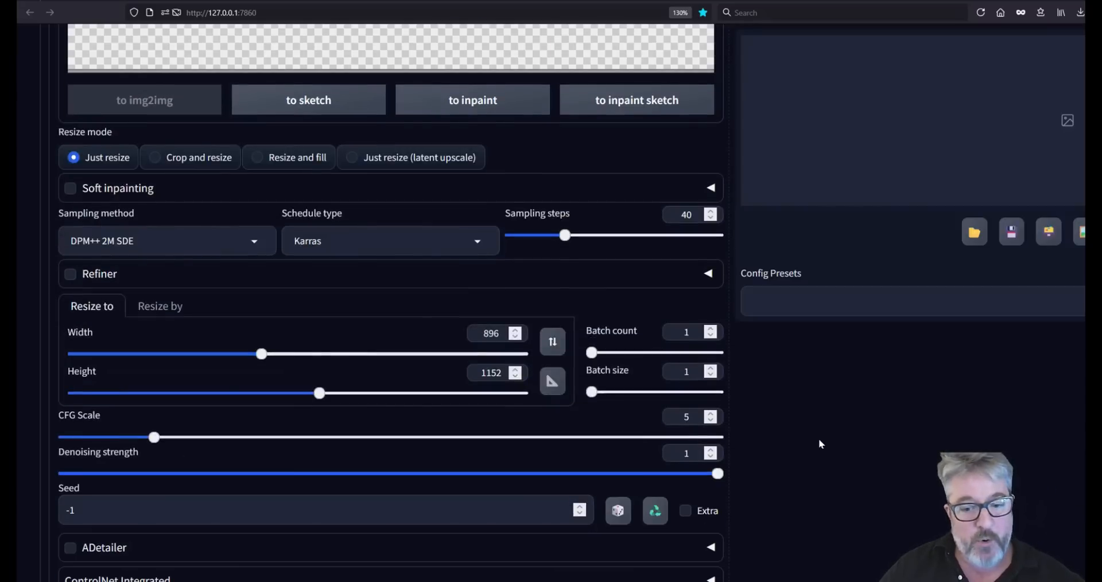
scroll(883, 490, up, 10)
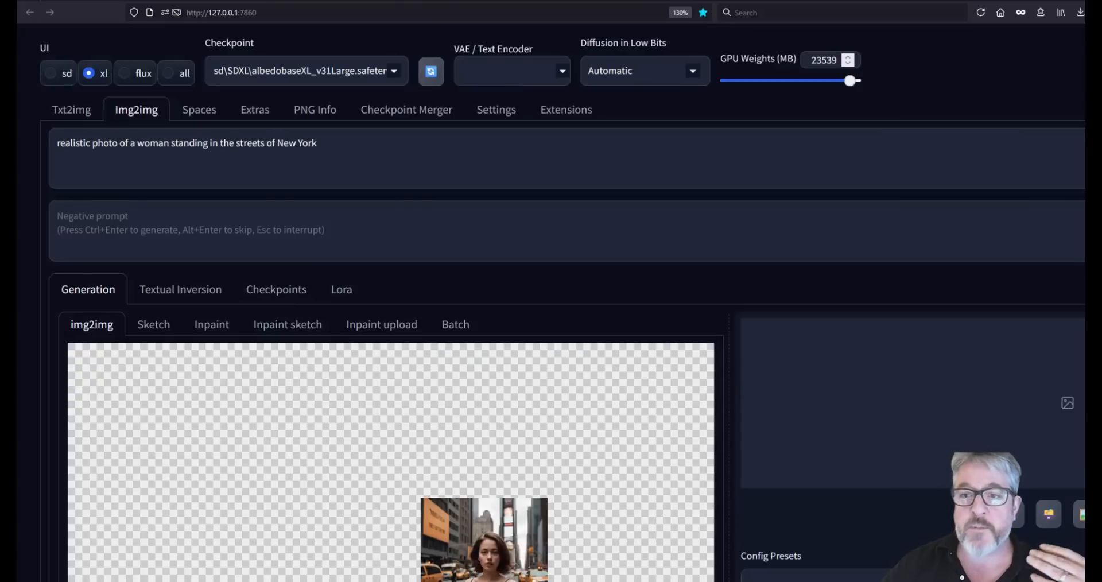
key(ctrl+Return)
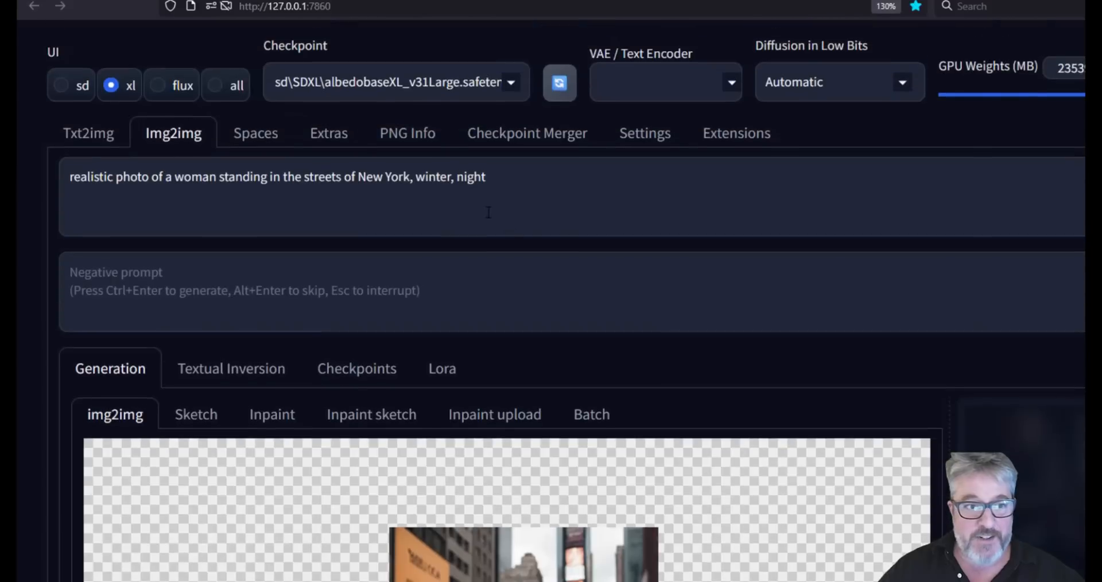
Replace the whole prompt with "dragon" and generate a new image from the New York street photo
click(580, 182)
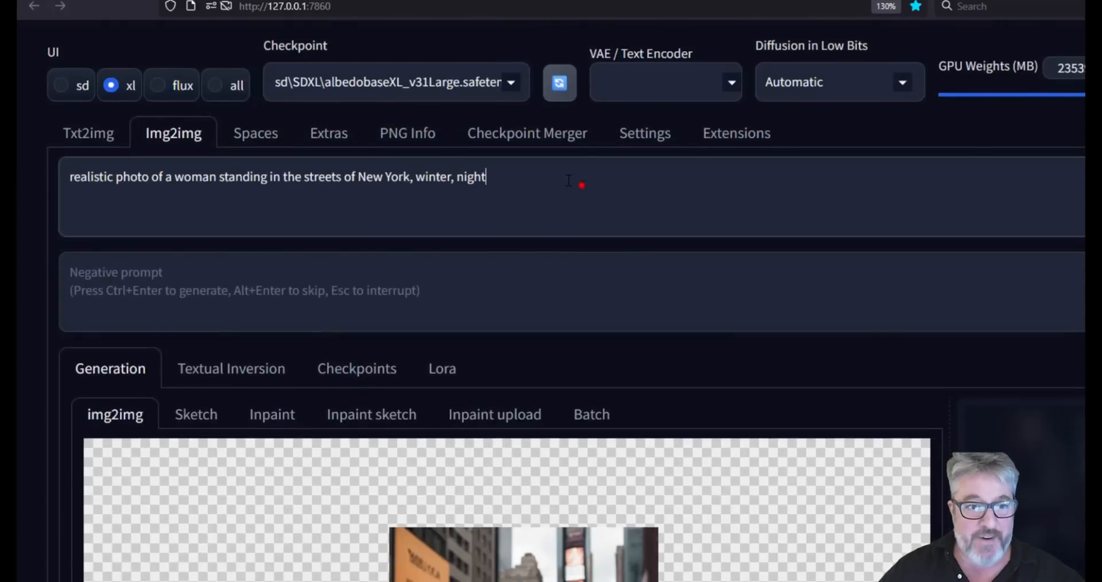
key(ctrl+a)
text(dragon)
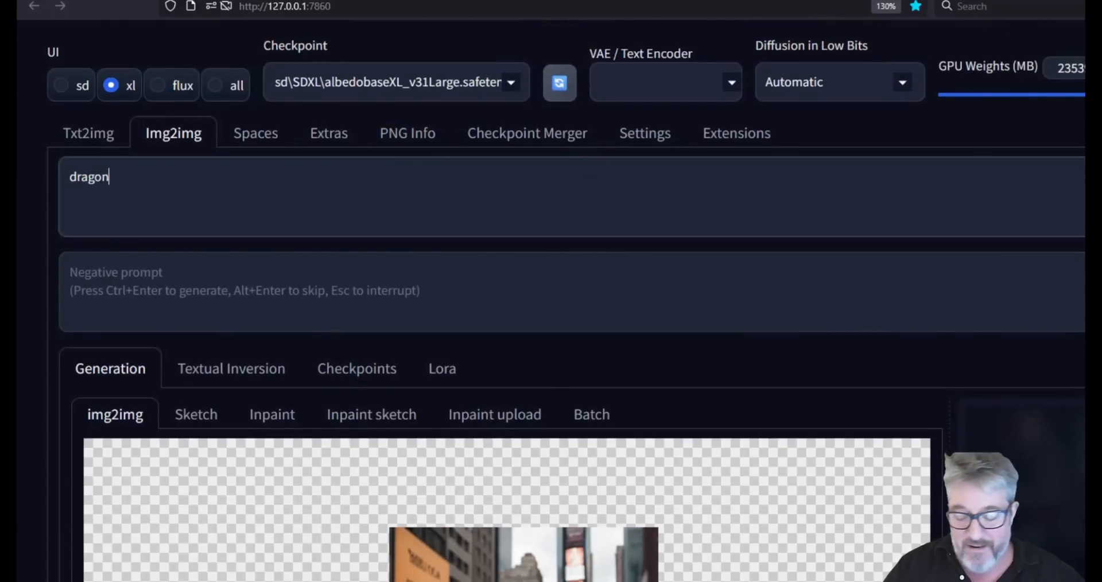
key(ctrl+Return)
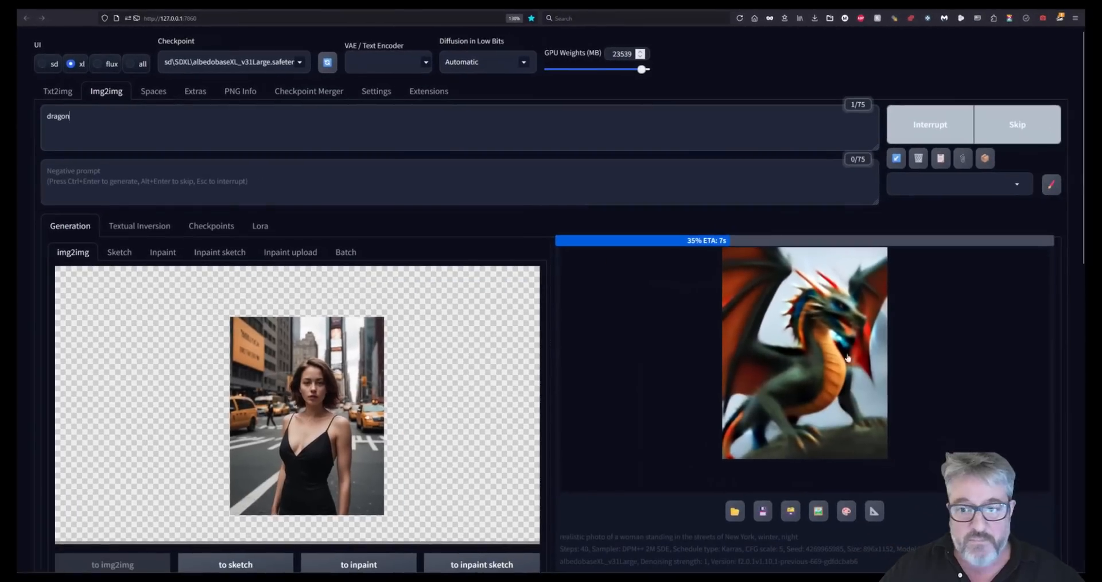
Restore the New York winter night prompt and generate the image again with a denoising strength of 0.4
double_click(89, 121)
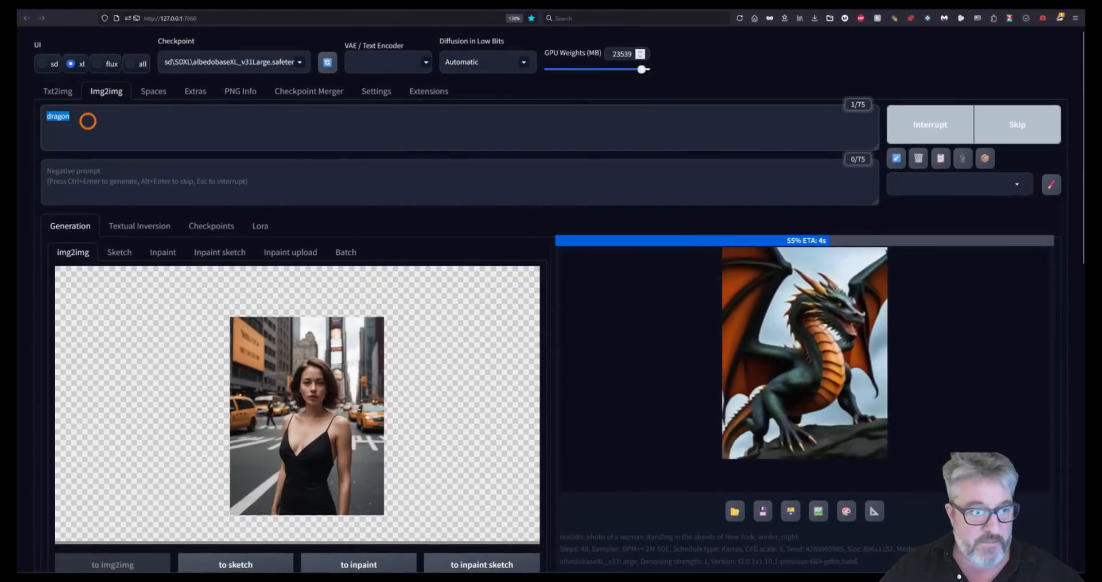
key(ctrl+z)
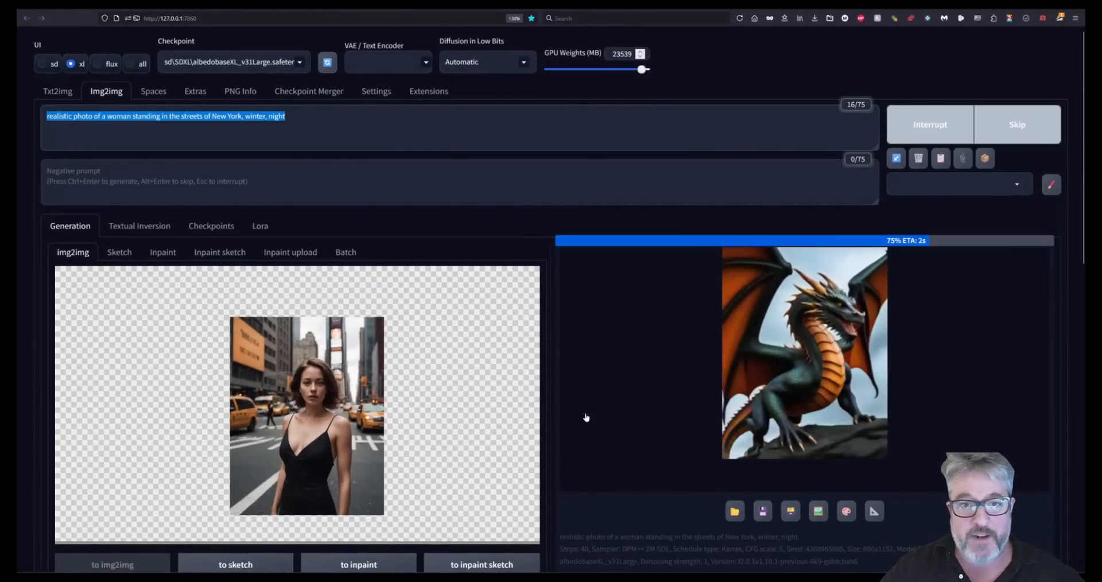
scroll(709, 475, down, 6)
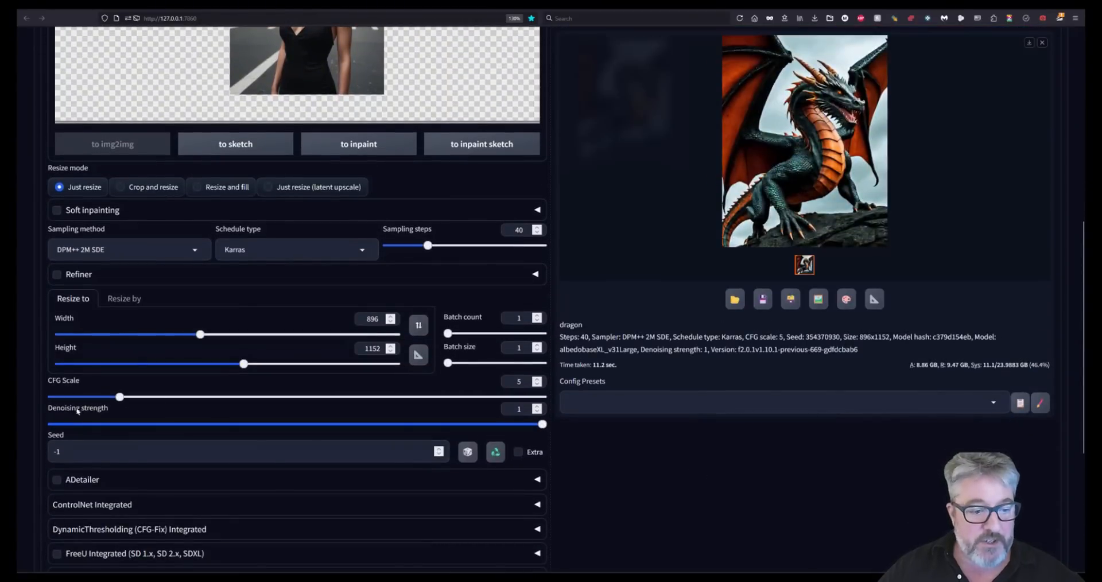
drag(175, 425, 245, 423)
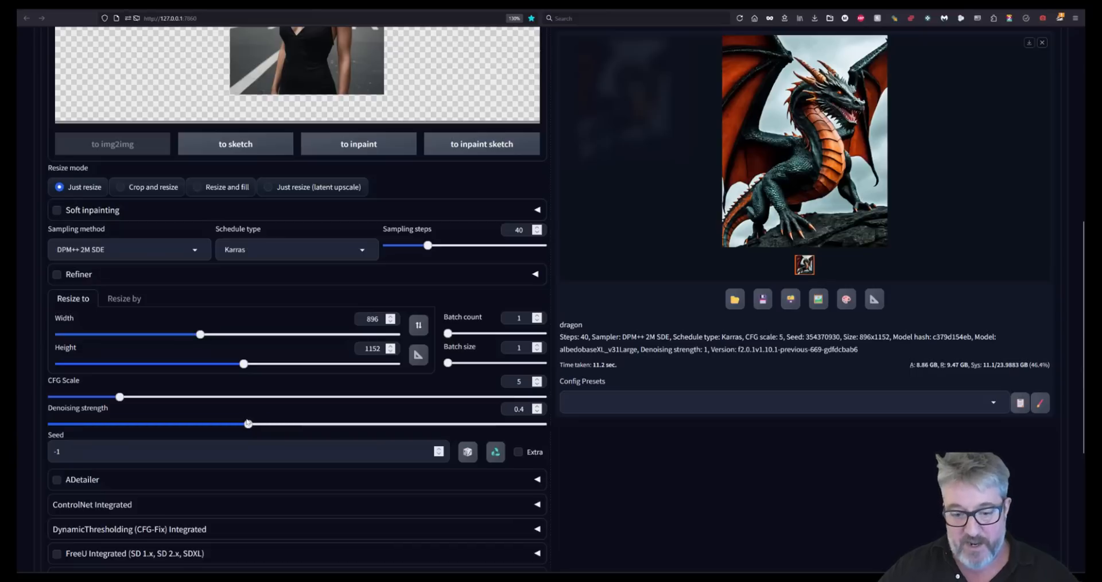
key(ctrl+Return)
scroll(746, 489, up, 6)
scroll(749, 488, down, 2)
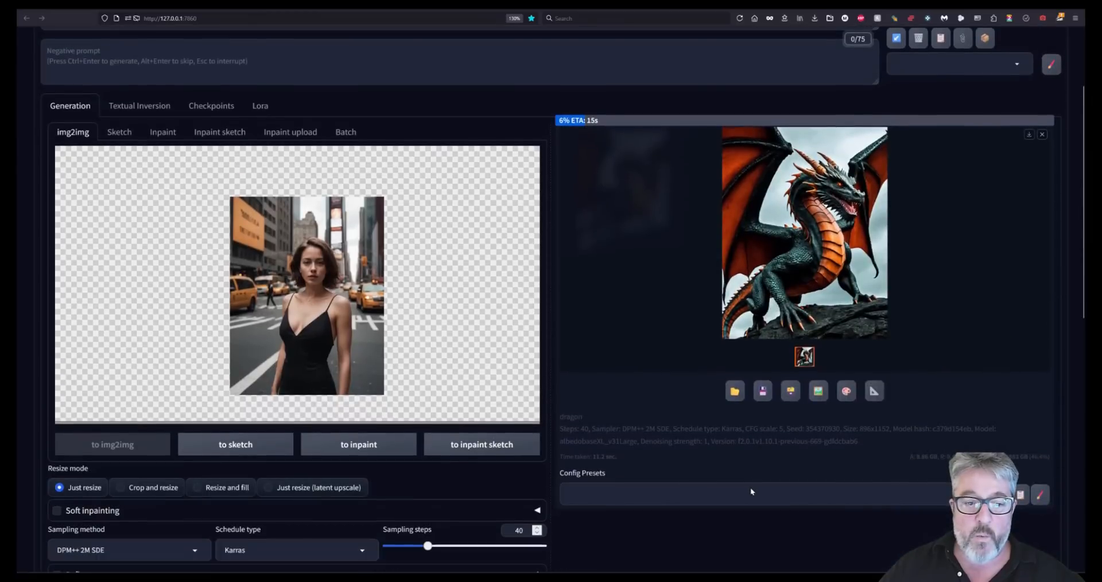
scroll(749, 487, up, 2)
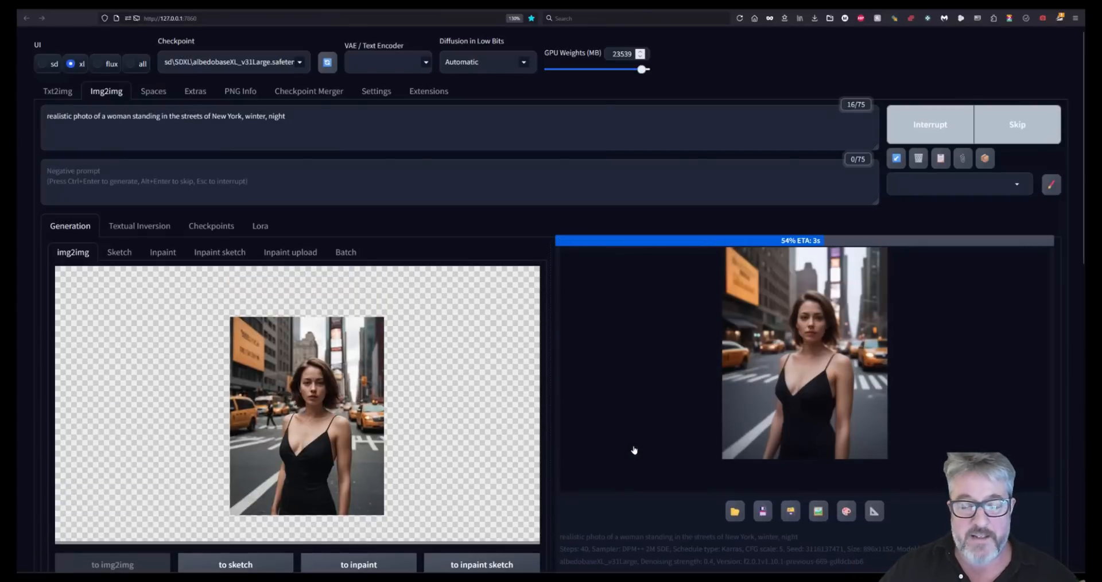
Raise the denoising strength to 0.76 and generate another winter night version of the street photo
scroll(676, 455, down, 6)
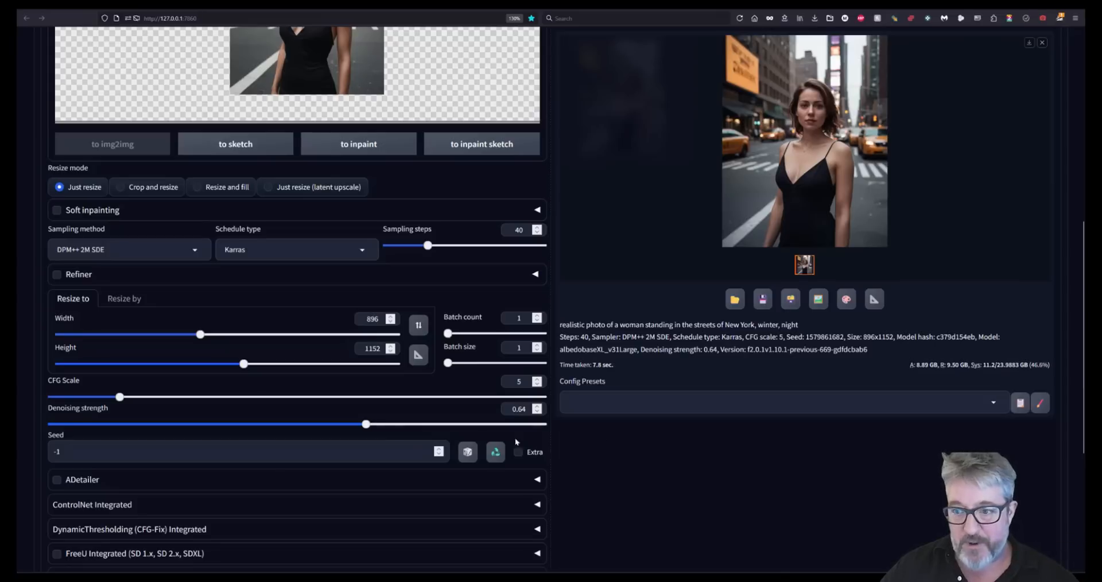
scroll(703, 453, up, 2)
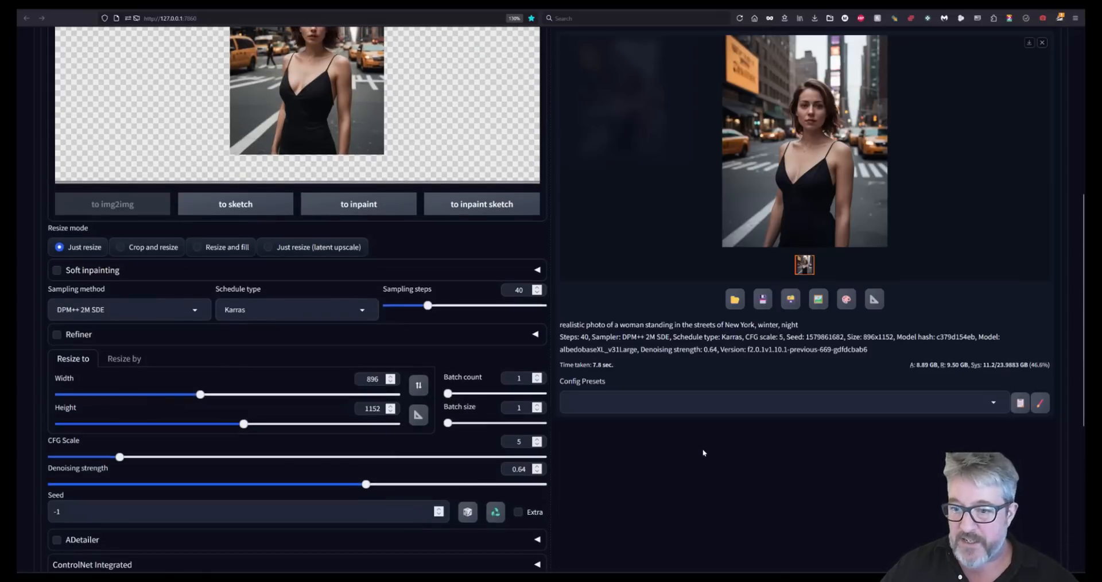
click(409, 484)
drag(409, 485, 425, 485)
key(ctrl+Return)
scroll(748, 460, up, 5)
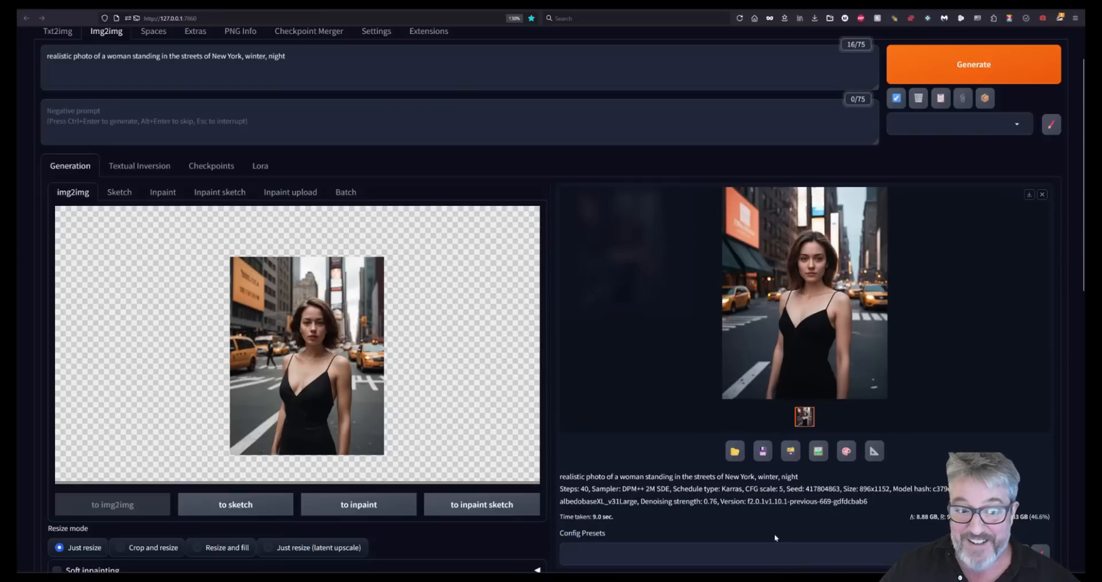
Set the denoising strength to 0.81, generate again and compare the result with the source photo
scroll(774, 538, down, 3)
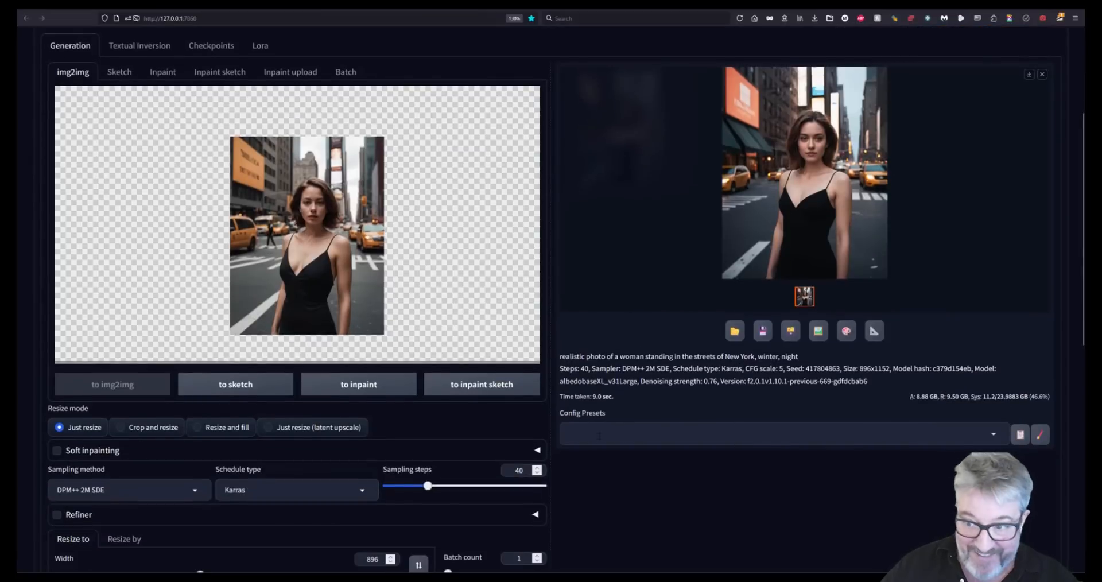
scroll(599, 436, down, 7)
click(448, 364)
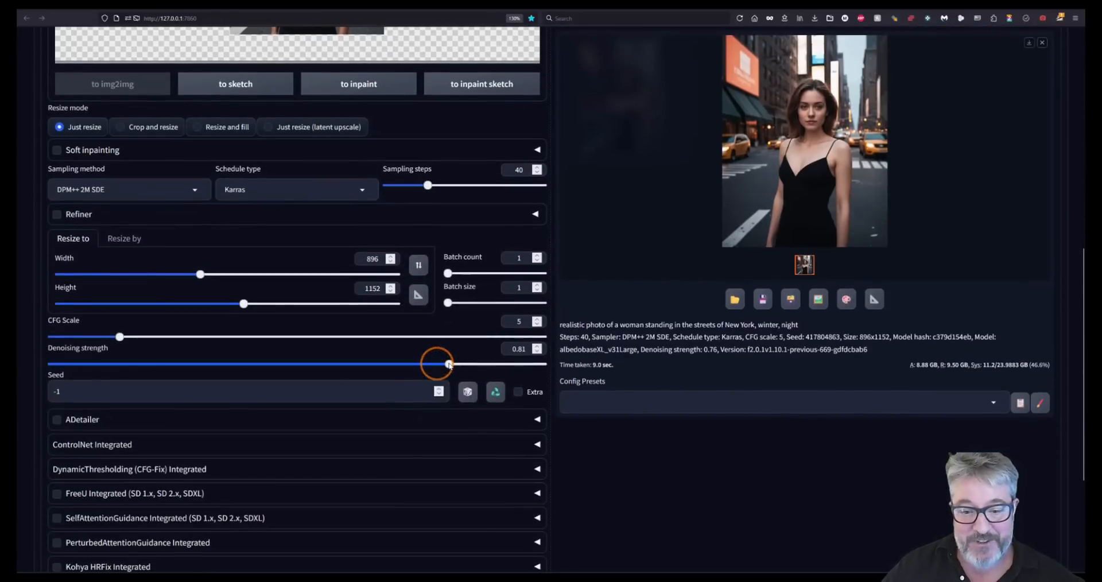
key(ctrl+Return)
scroll(698, 420, up, 8)
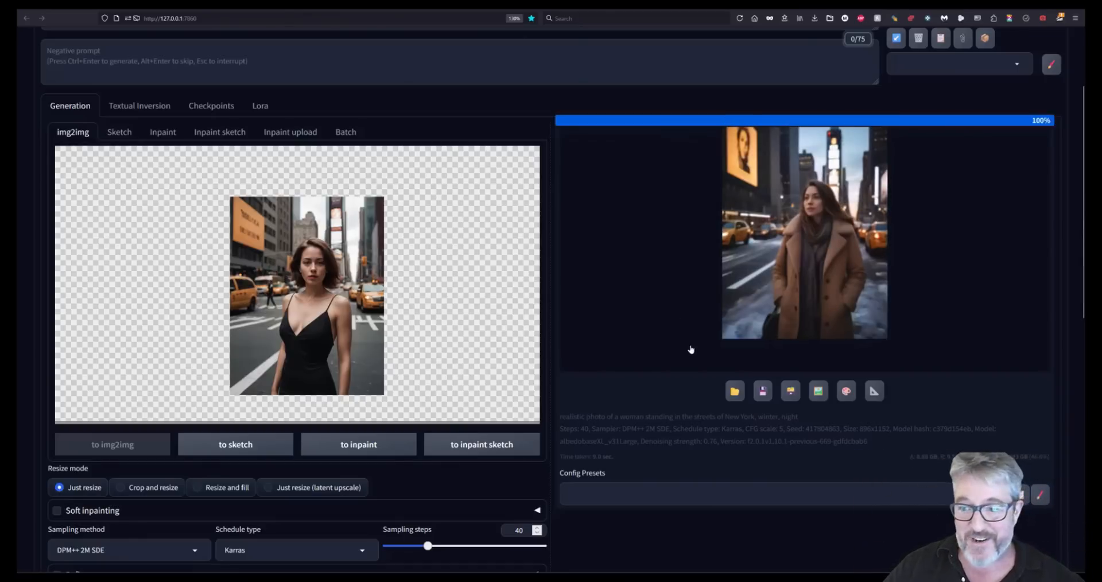
scroll(843, 207, up, 2)
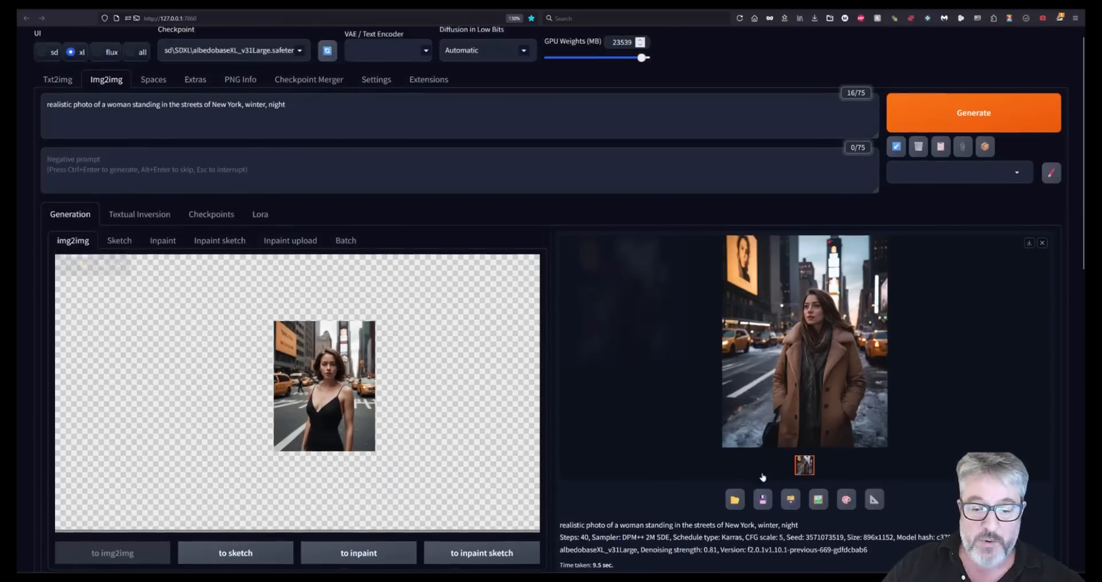
Increase the denoising strength to 0.85 and generate one more winter night variation
scroll(742, 505, down, 6)
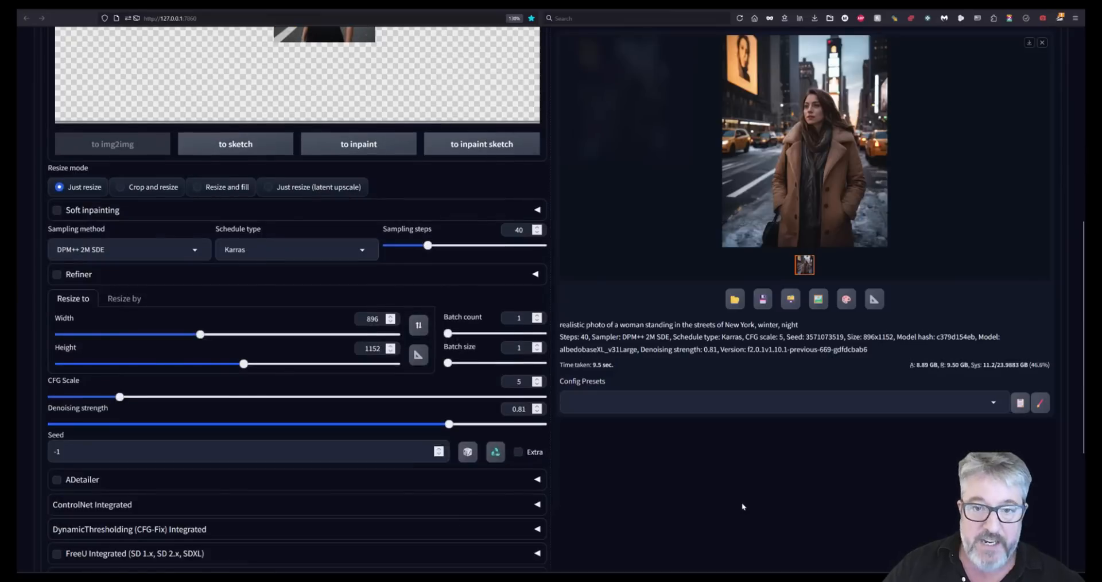
scroll(741, 502, up, 7)
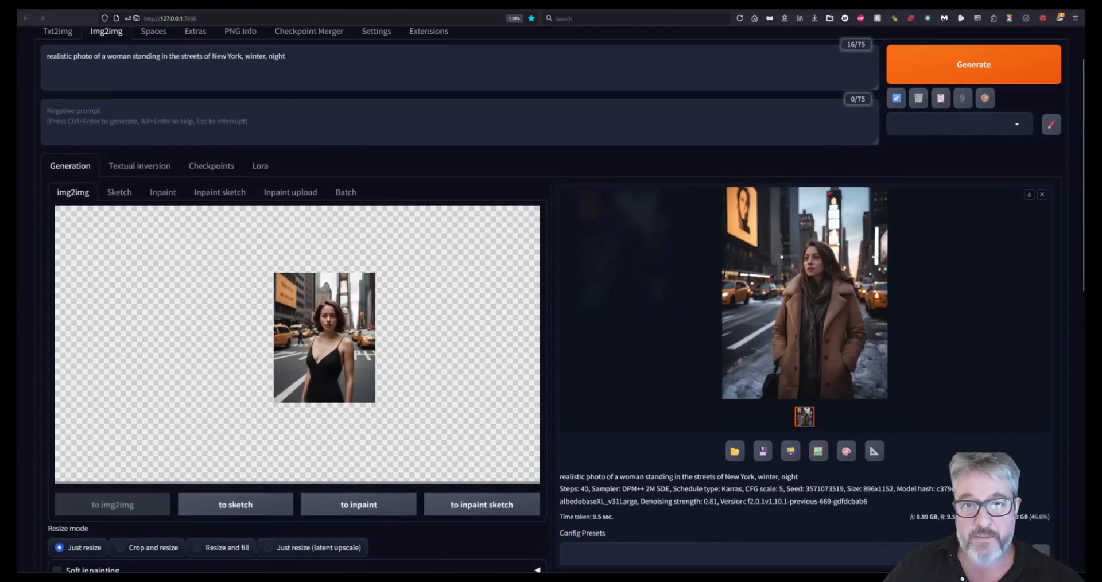
scroll(535, 433, down, 7)
click(462, 425)
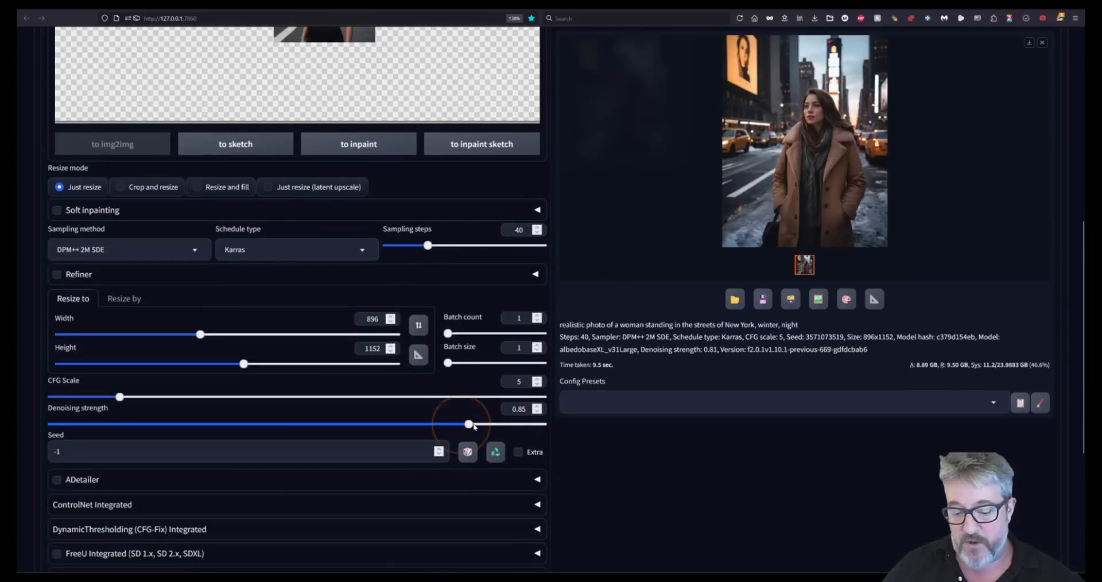
key(ctrl+Return)
scroll(870, 475, up, 3)
scroll(869, 475, up, 4)
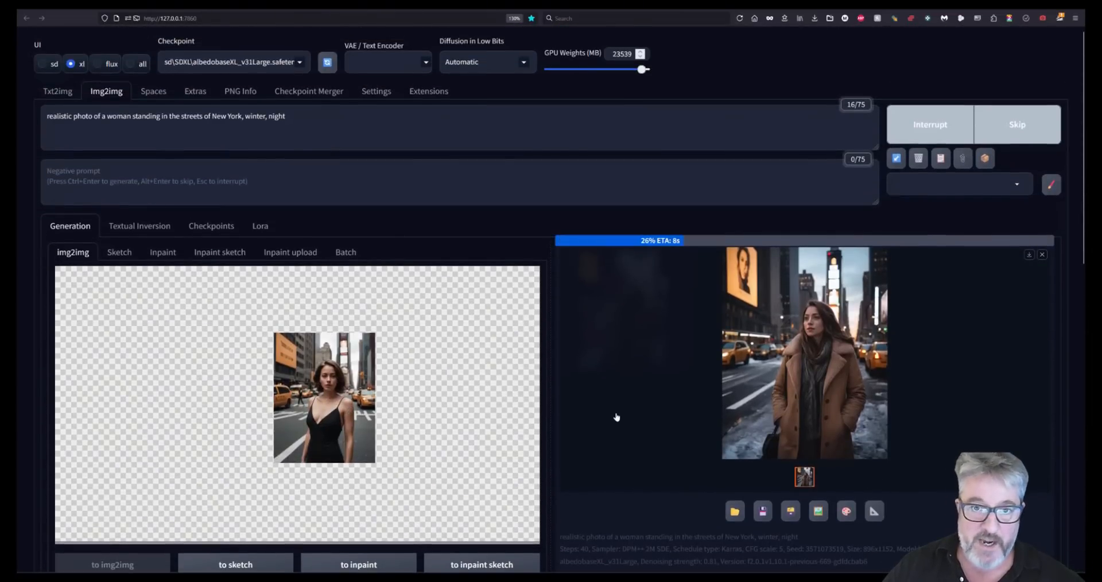
scroll(614, 417, down, 2)
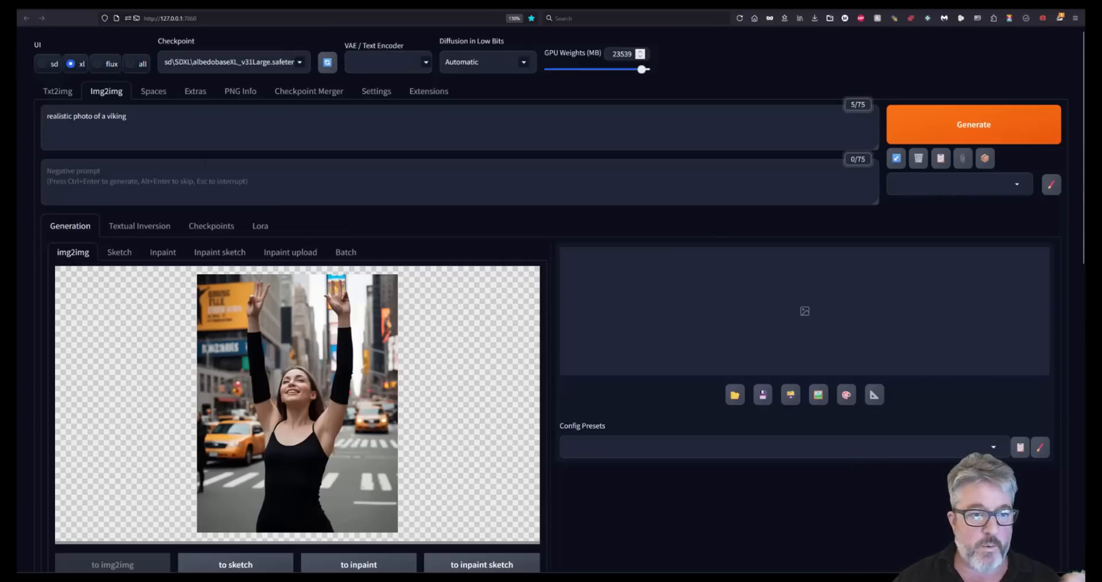
Set the denoising strength to 1 for the image-to-image run with the viking prompt
scroll(667, 427, down, 6)
scroll(654, 428, down, 2)
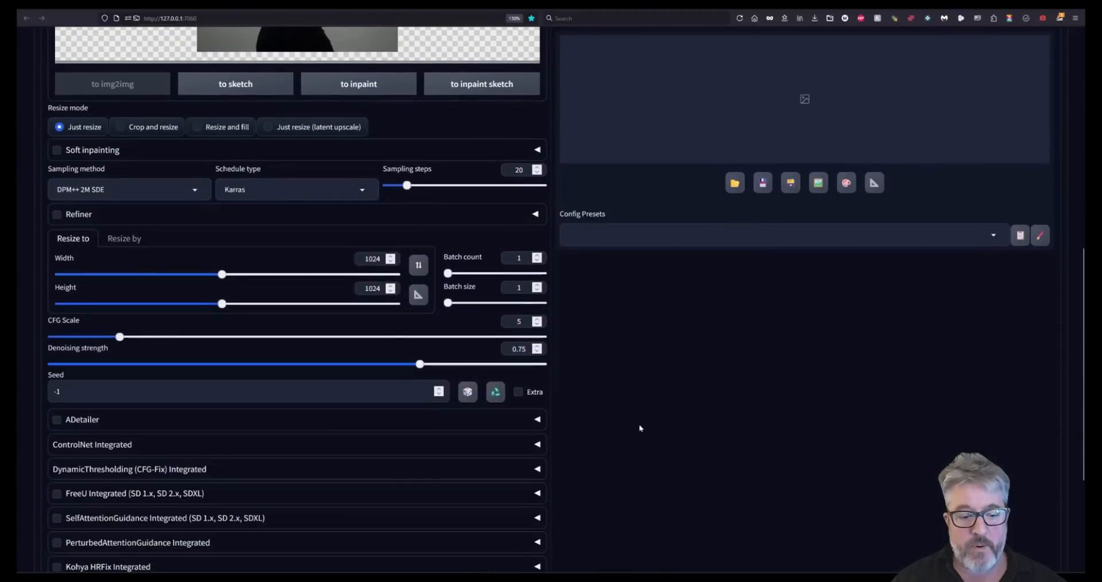
drag(485, 362, 540, 373)
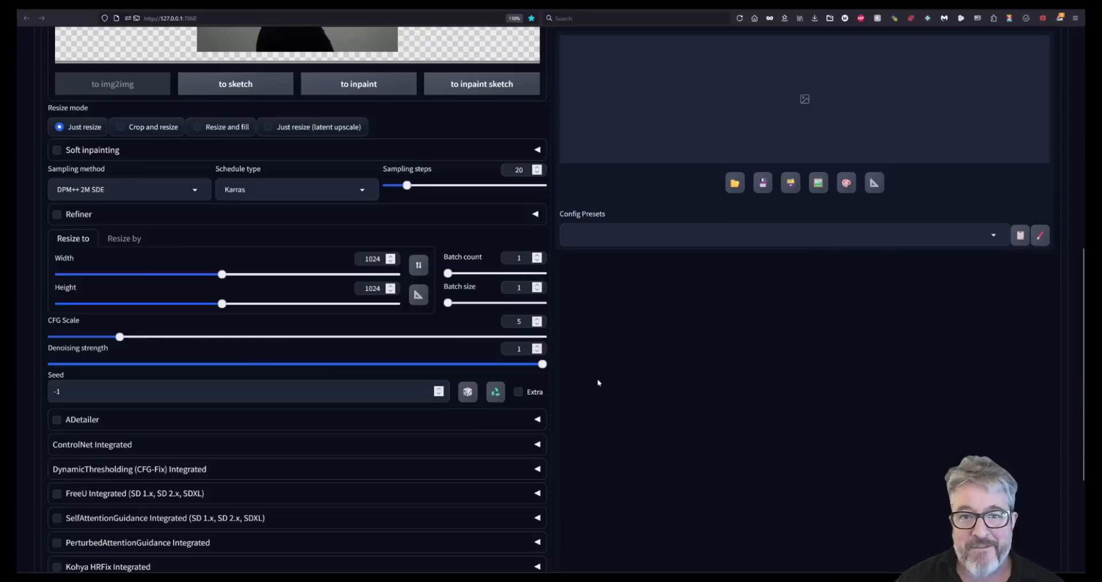
Switch the image-to-image output sizing from fixed dimensions to Resize by so it follows the source photo's size at scale 1
scroll(596, 377, up, 4)
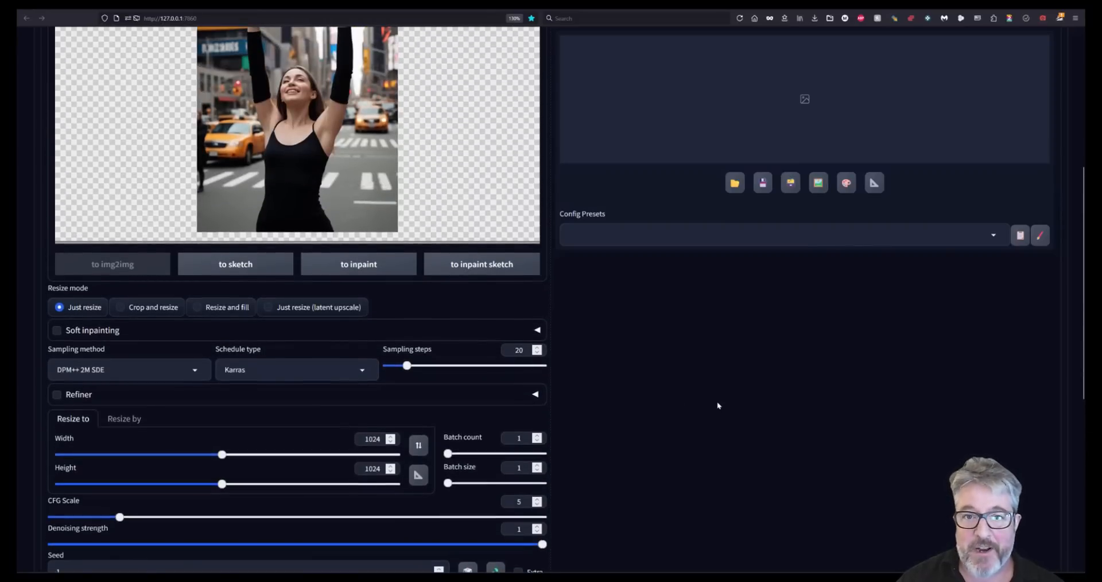
scroll(717, 401, down, 2)
scroll(717, 405, up, 3)
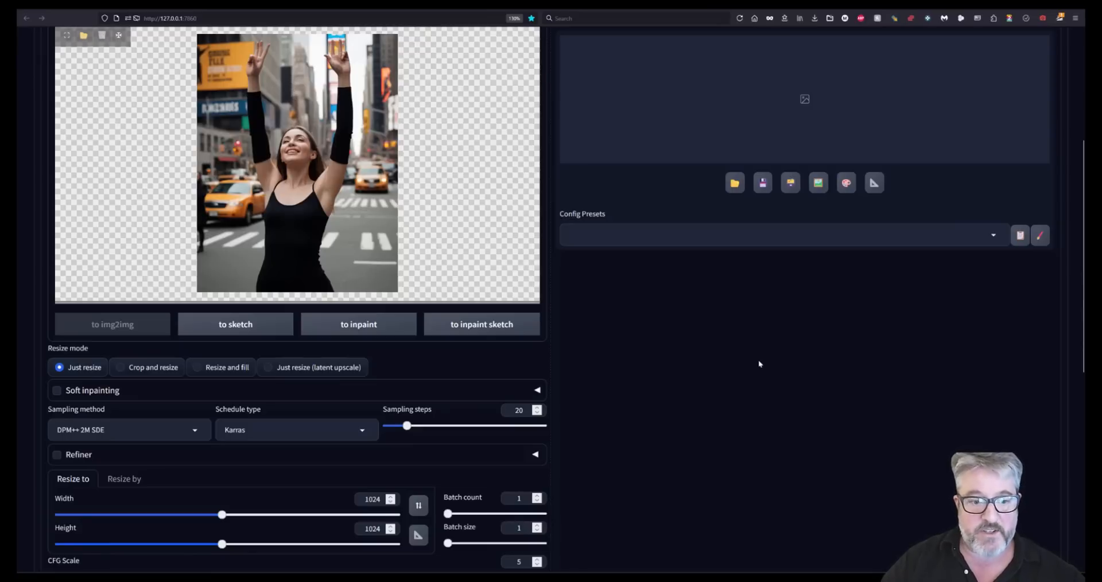
scroll(757, 364, down, 3)
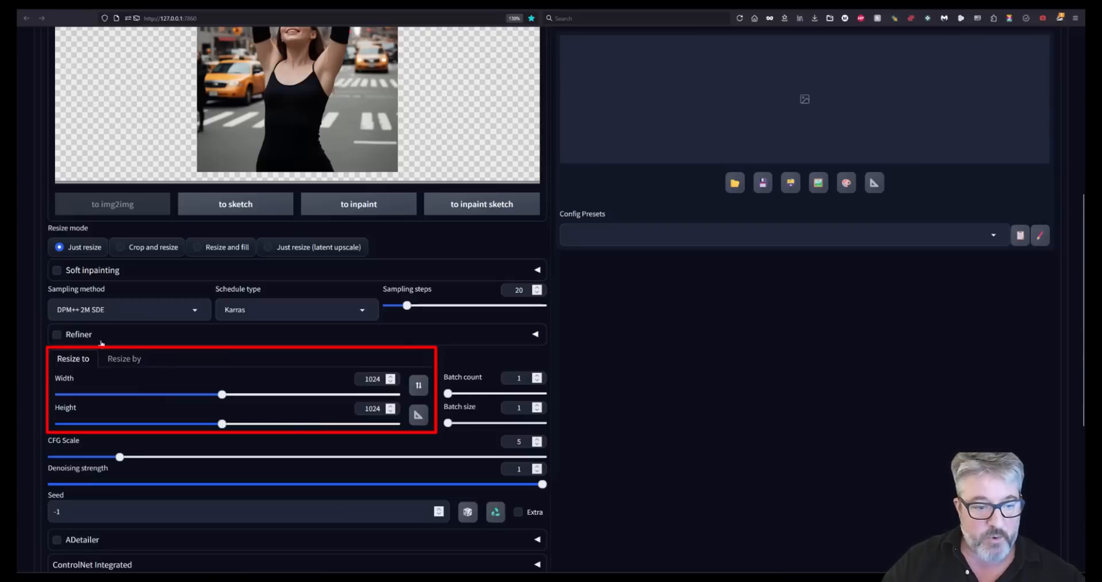
click(122, 358)
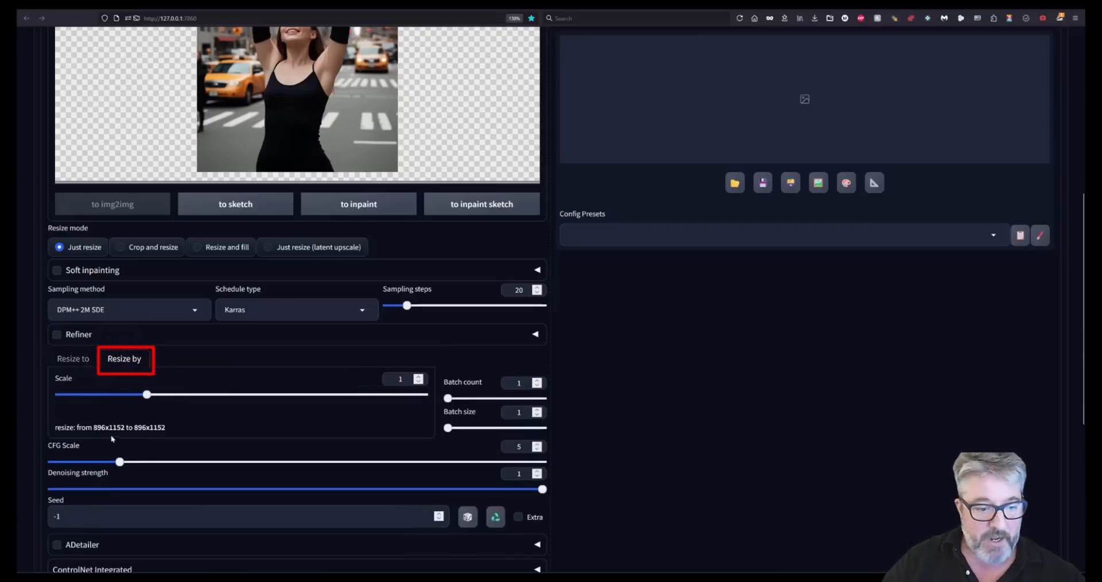
Enable ControlNet Unit 0 with the OpenPose control type and choose the thibaud_xl_openpose model
scroll(687, 390, down, 8)
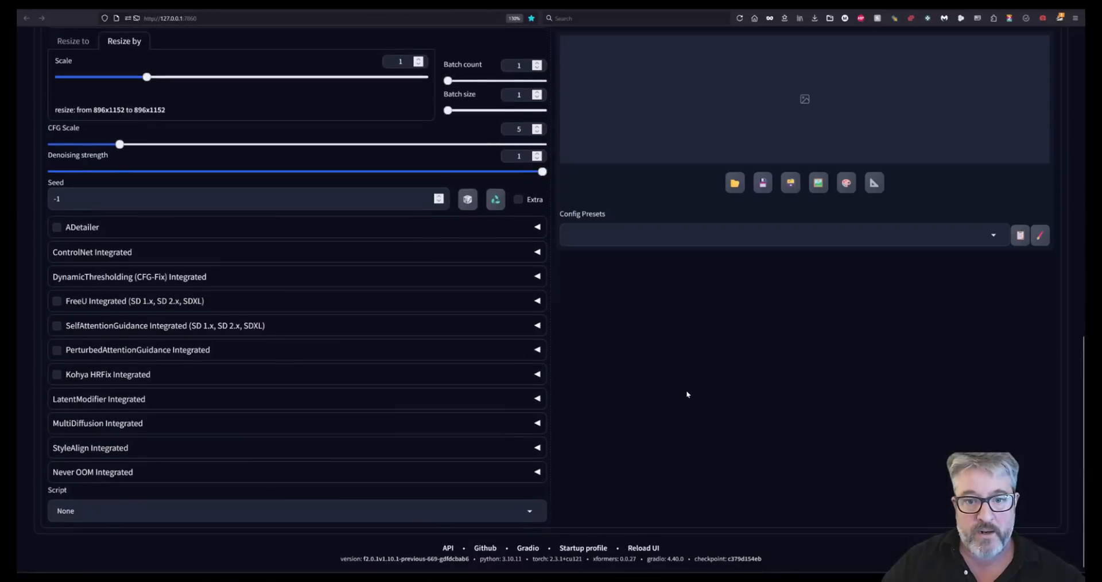
scroll(687, 390, up, 6)
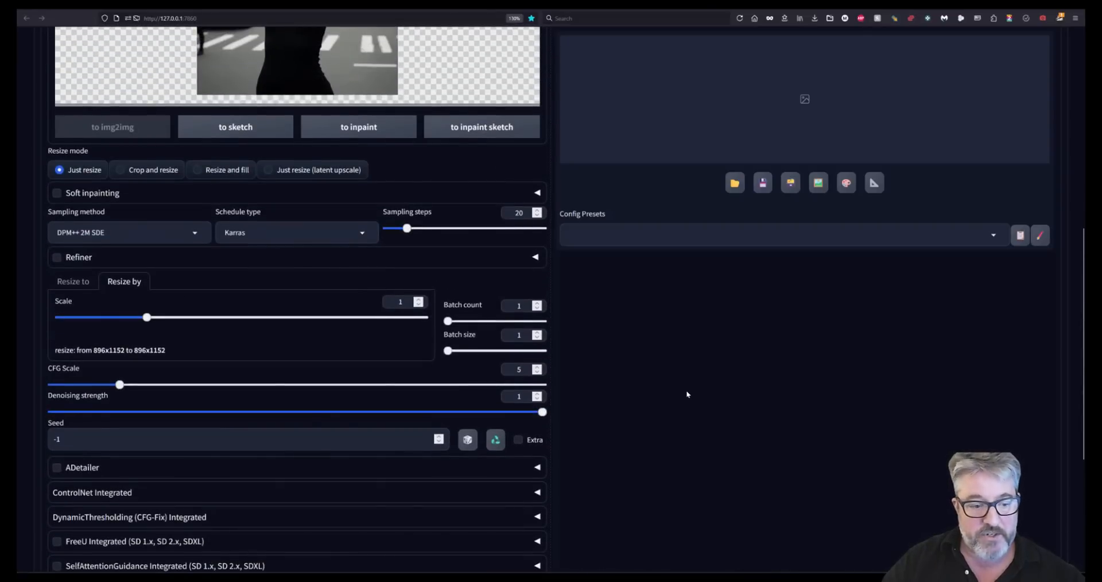
scroll(686, 394, down, 4)
click(49, 252)
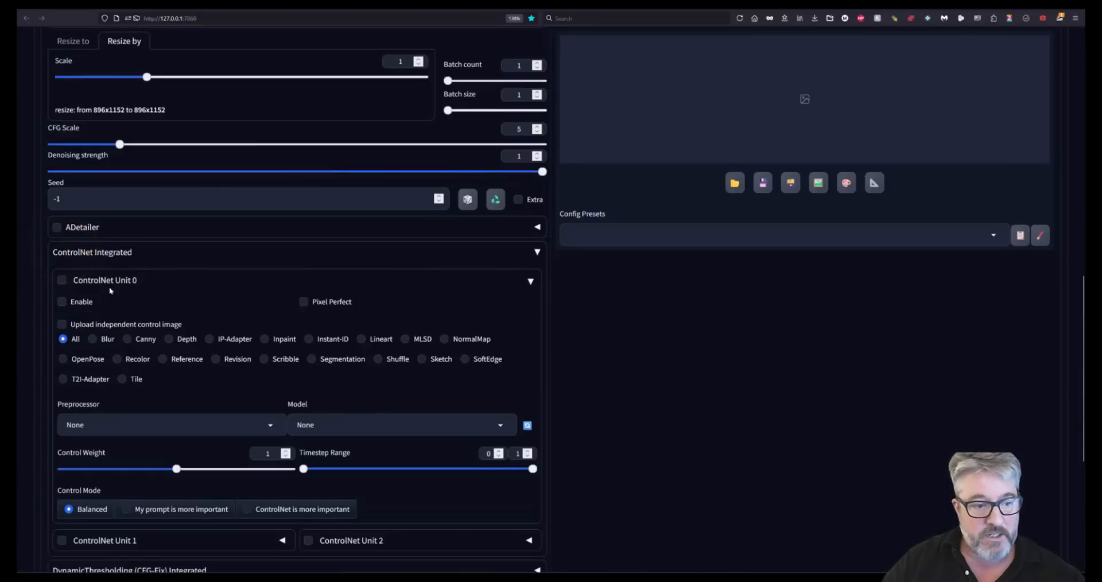
click(62, 280)
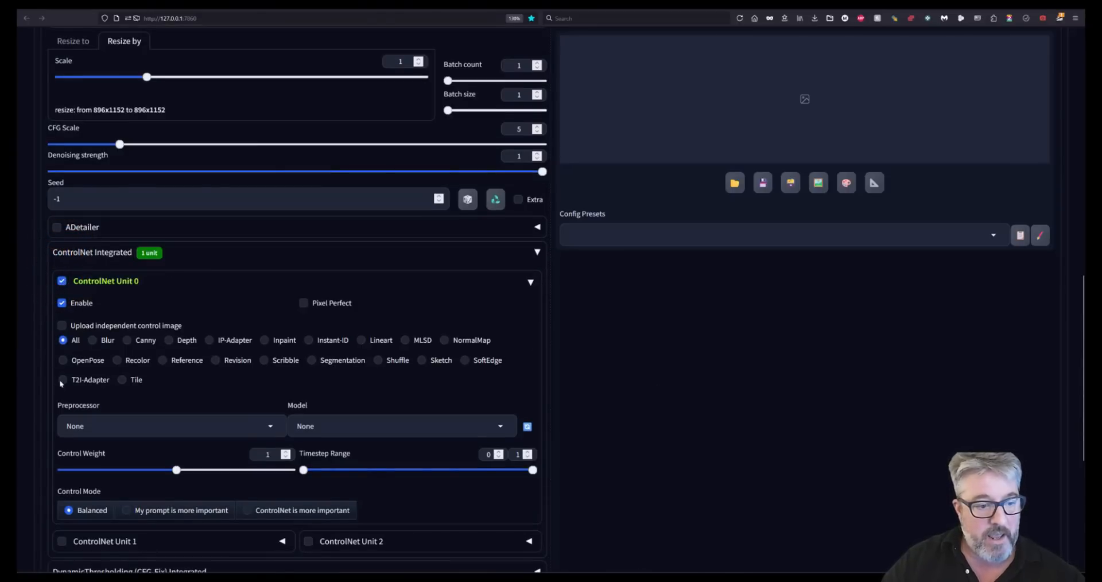
click(83, 361)
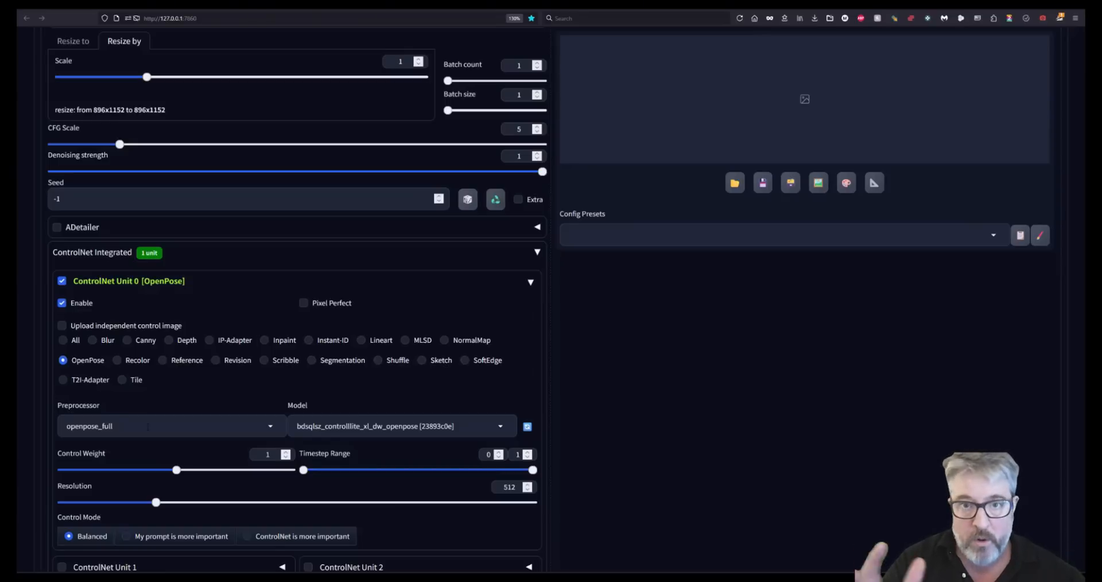
click(339, 426)
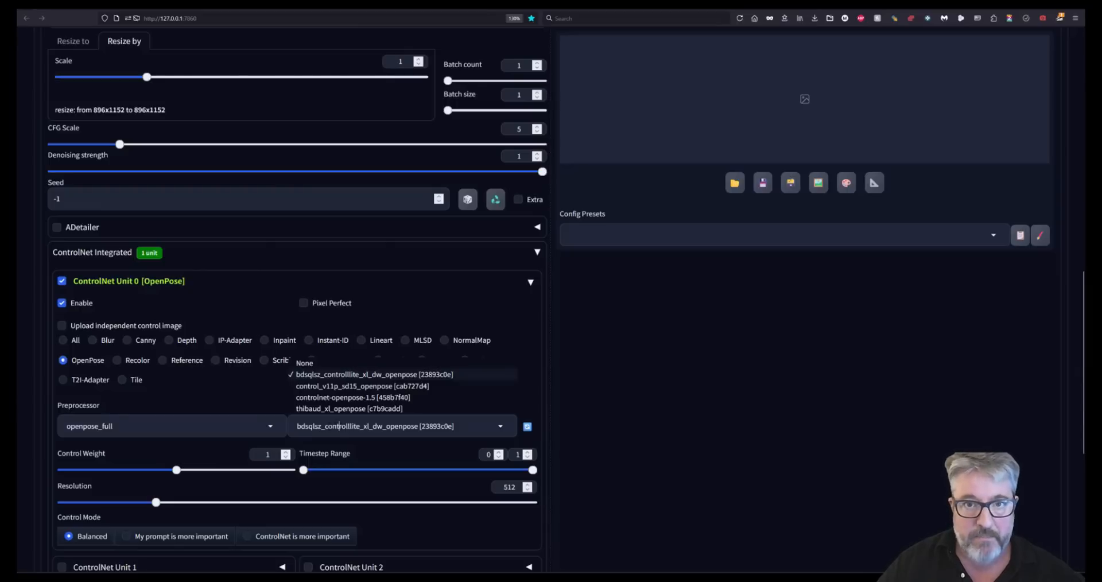
click(306, 409)
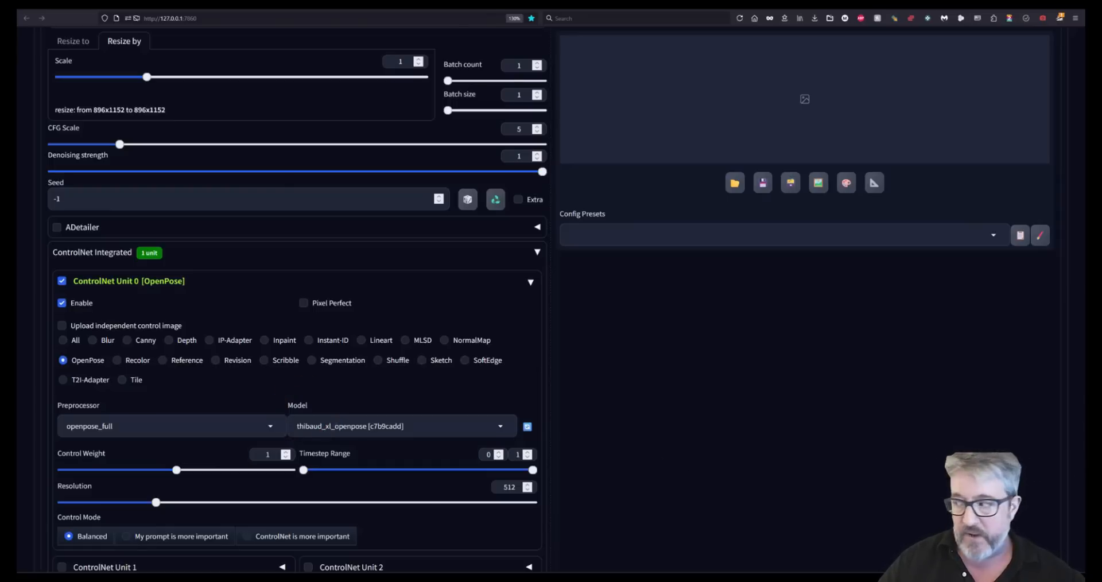
Switch to Stability Matrix and look at the SDXL ControlNet models in its model browser, then return to Forge
key(alt+Tab)
click(289, 196)
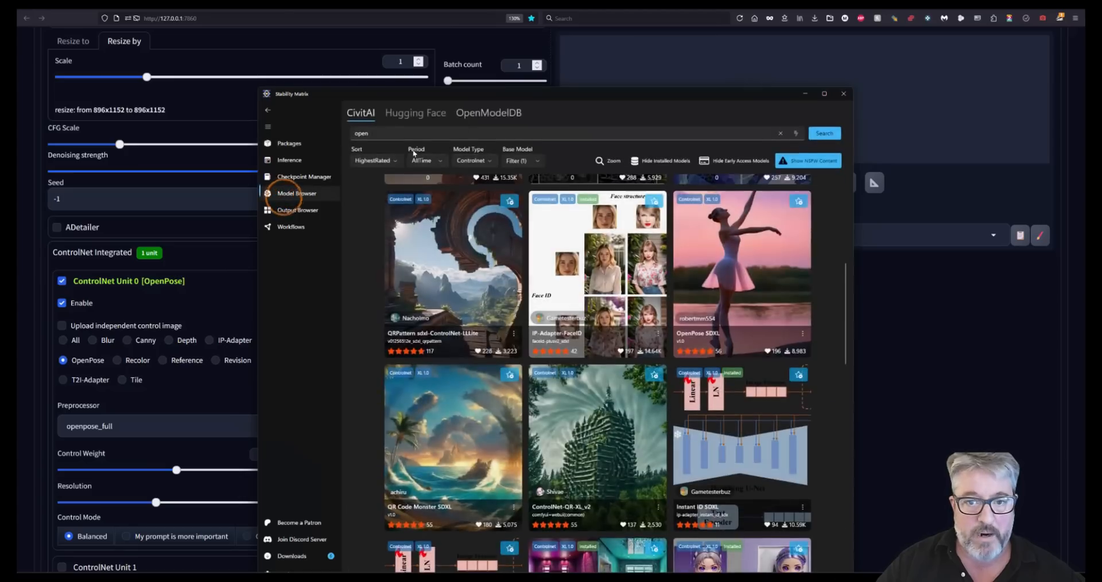
drag(486, 94, 1101, 107)
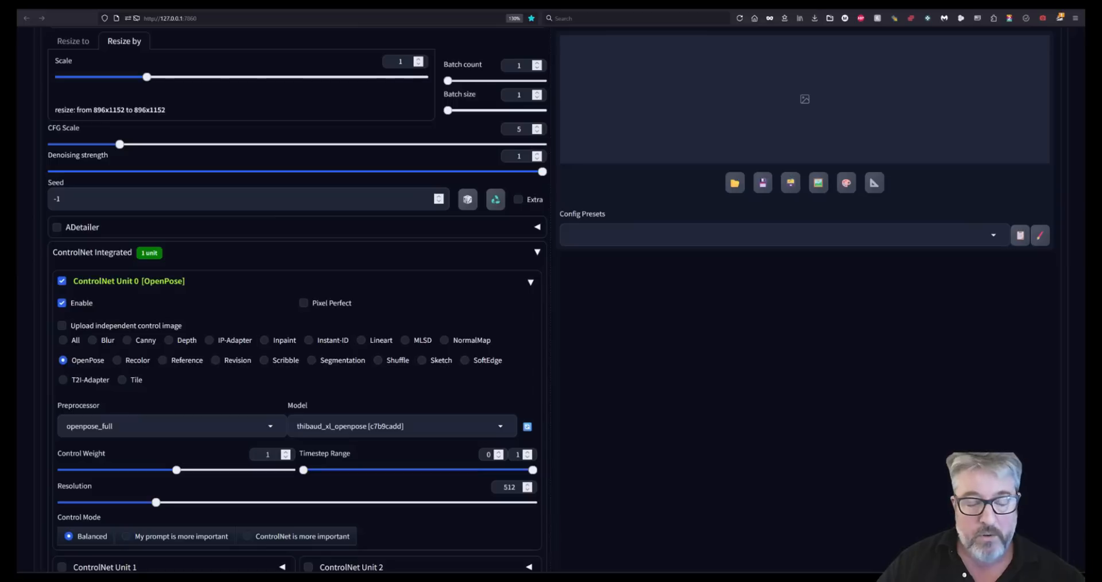
Turn on Pixel Perfect for the OpenPose unit and generate the viking image from the street photo
click(310, 303)
scroll(373, 192, up, 6)
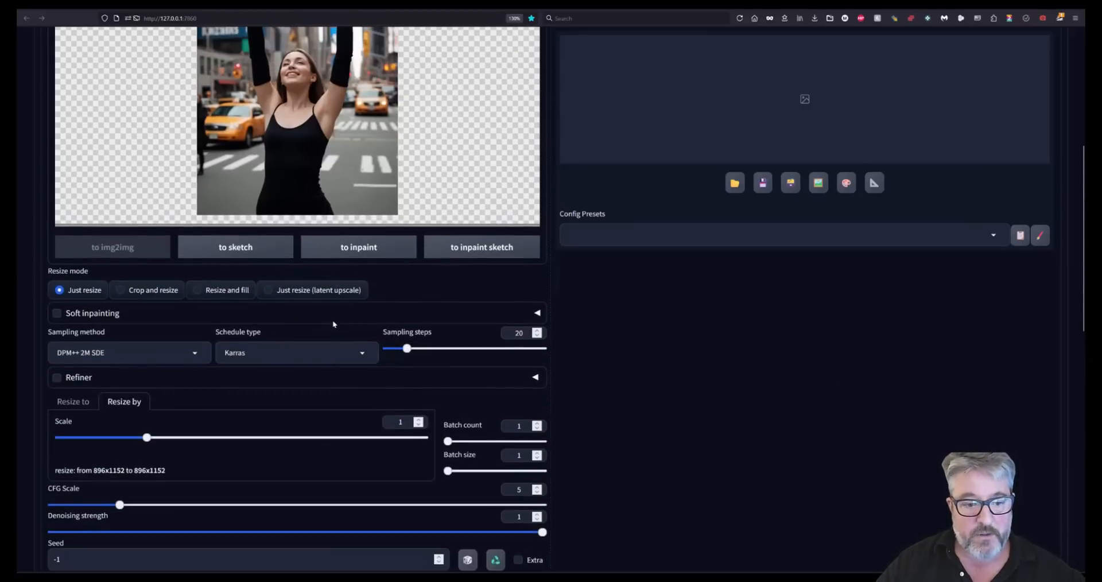
scroll(333, 324, down, 15)
scroll(756, 457, up, 3)
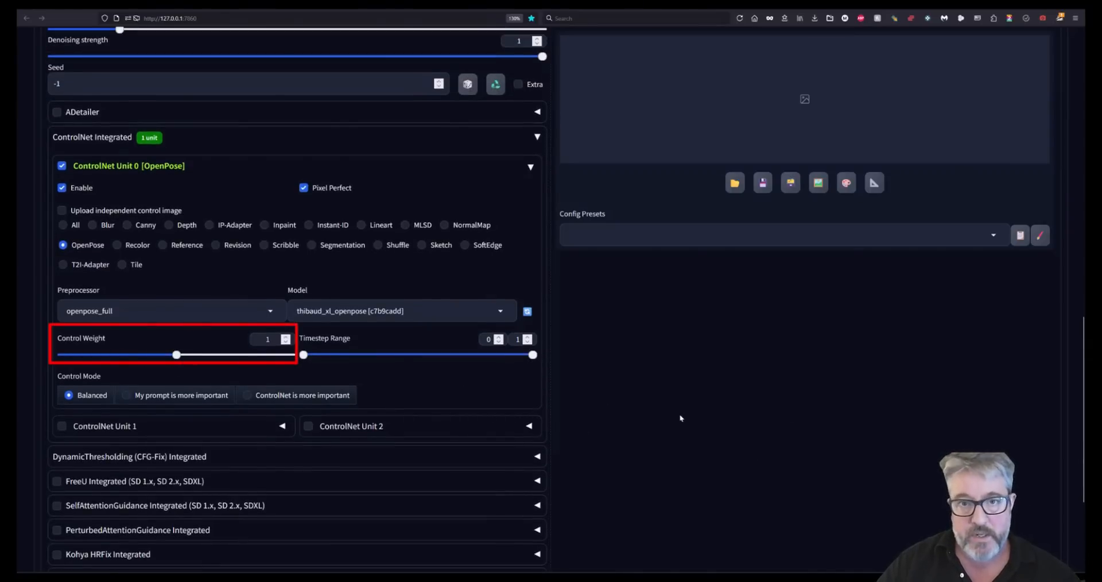
scroll(683, 418, up, 15)
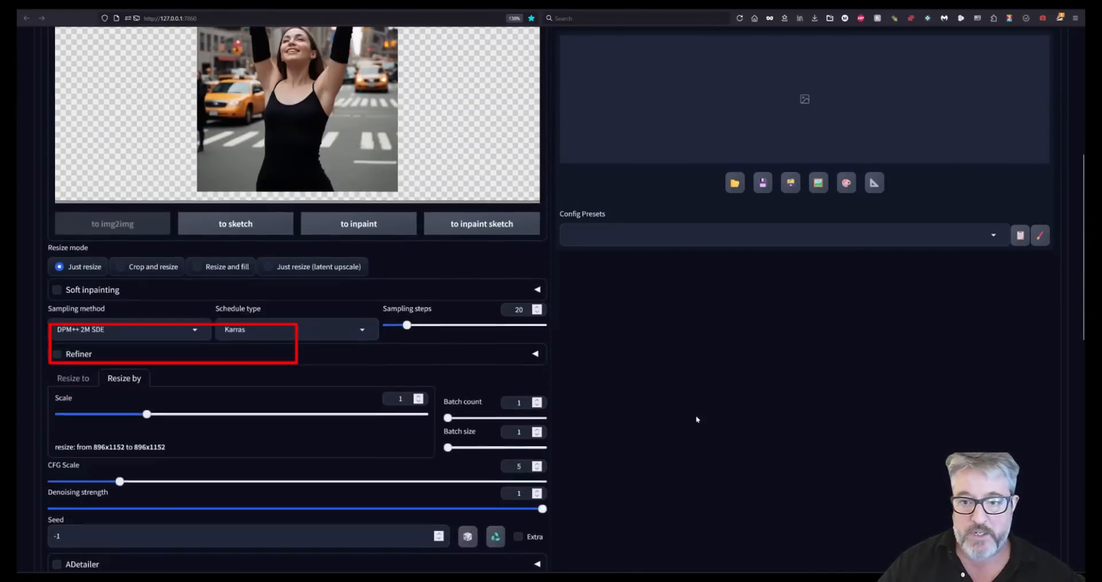
click(955, 122)
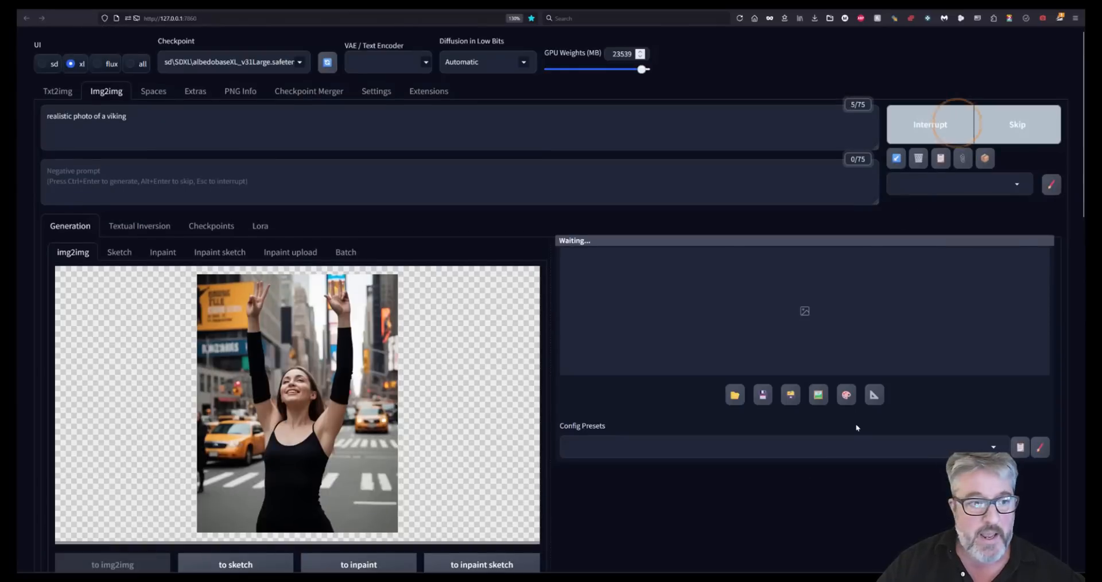
Raise the sampling steps to 41 for the image-to-image generation
scroll(853, 432, down, 8)
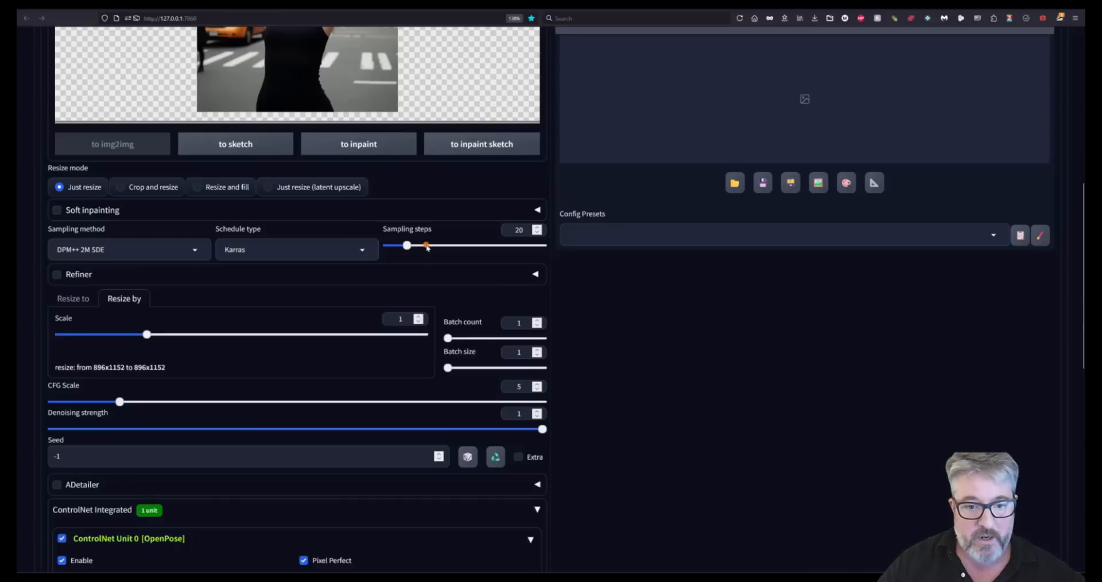
drag(423, 247, 429, 246)
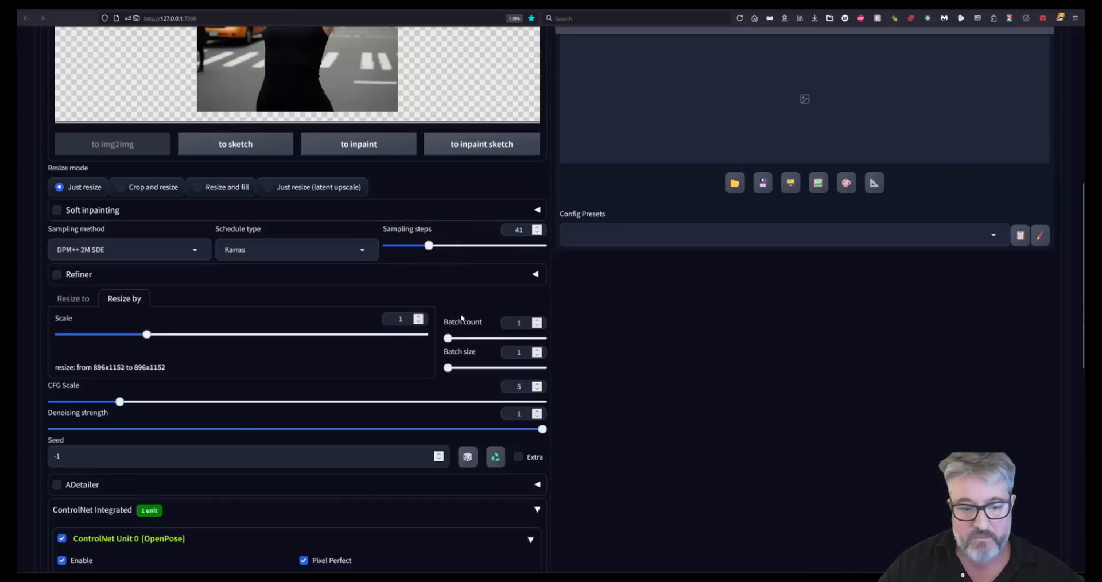
scroll(731, 408, down, 8)
scroll(731, 409, up, 9)
scroll(735, 403, up, 4)
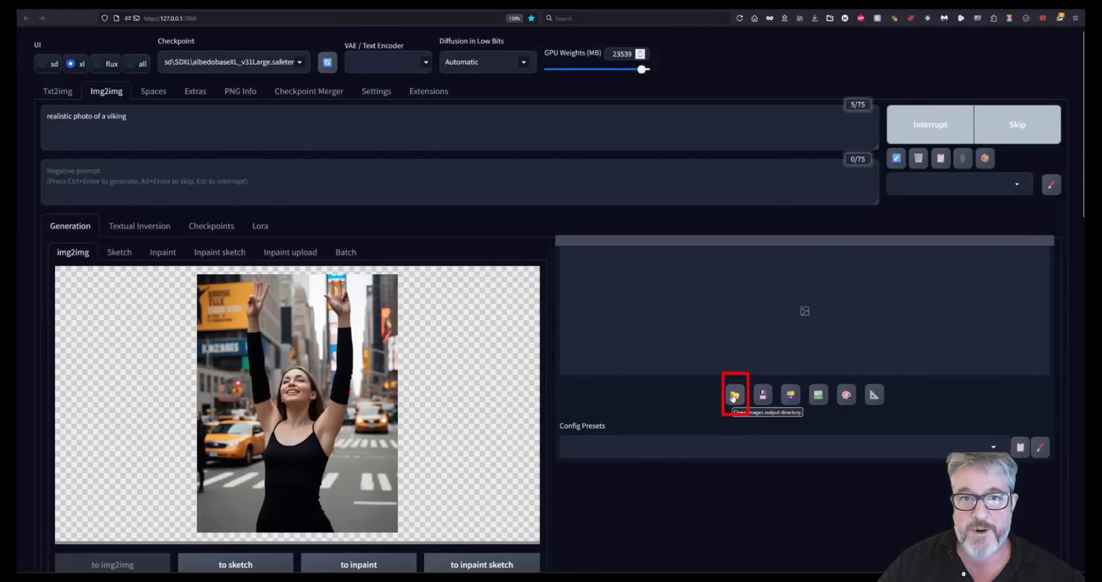
Open the img2img output folder, move it aside, and inspect the generated viking image at full size
click(733, 397)
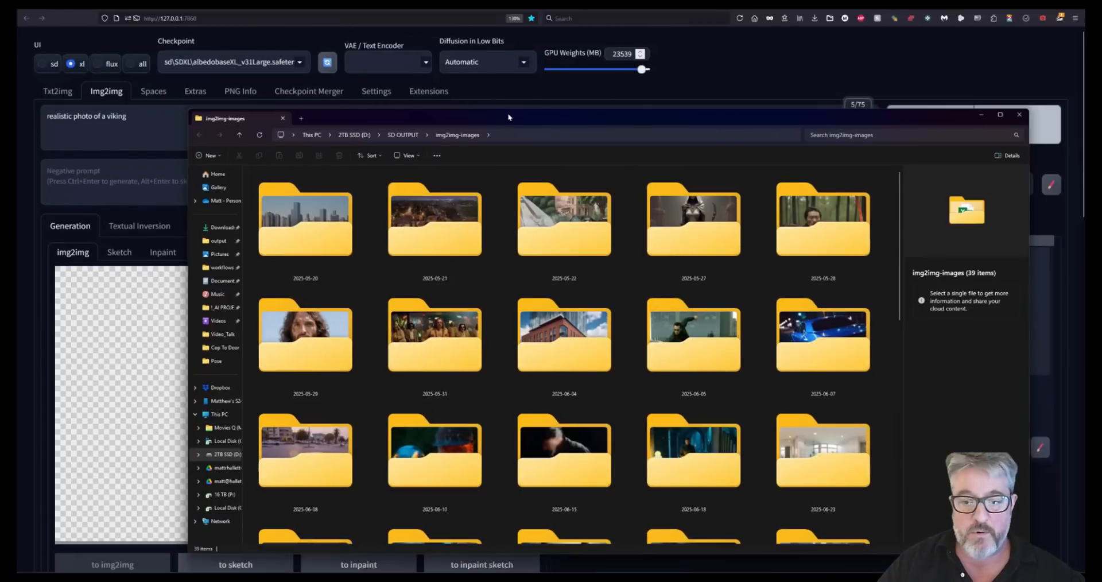
drag(509, 117, 1099, 137)
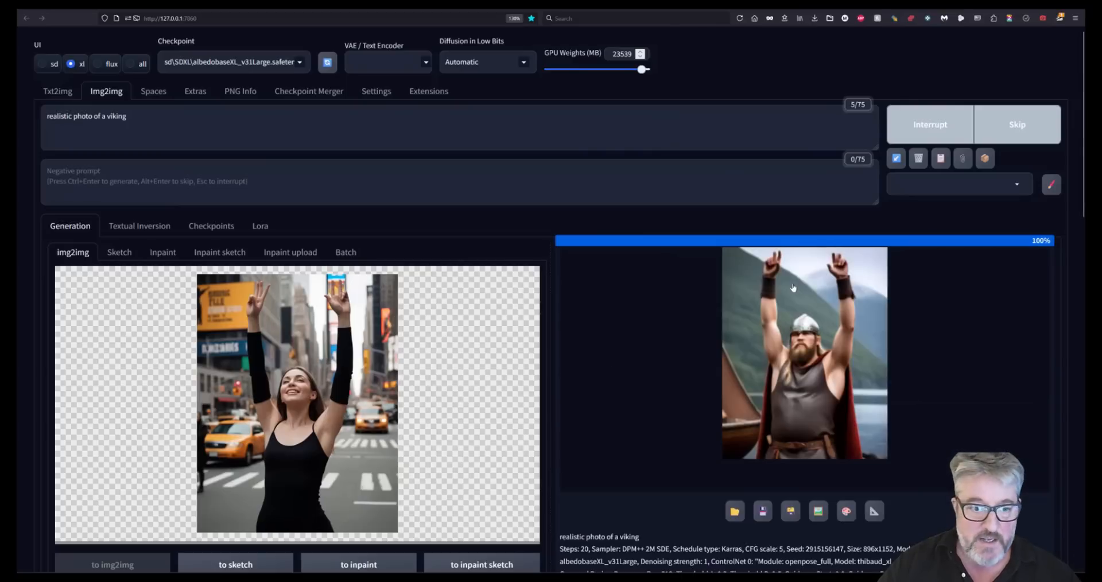
click(810, 361)
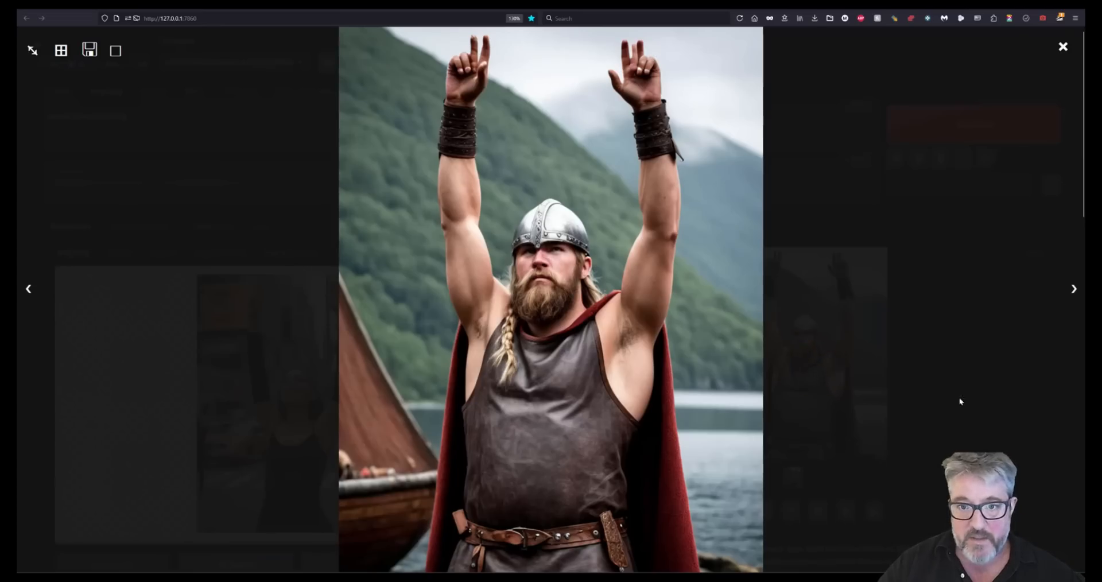
click(990, 396)
click(791, 347)
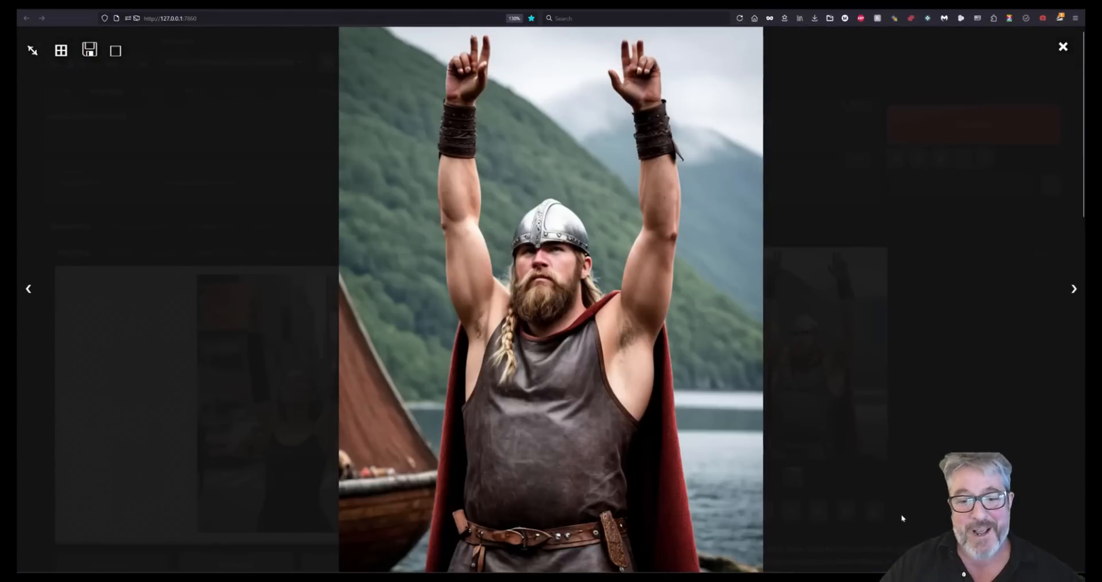
click(967, 457)
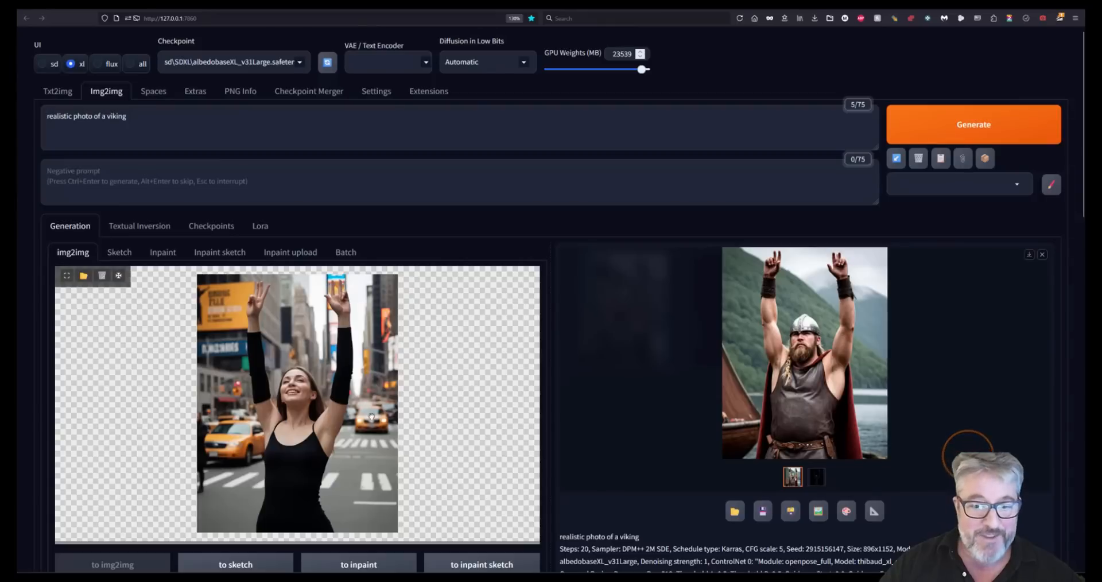
Change the prompt to "realistic photo of a man underwater", generate it, and compare the OpenPose skeleton with the resulting image
double_click(155, 117)
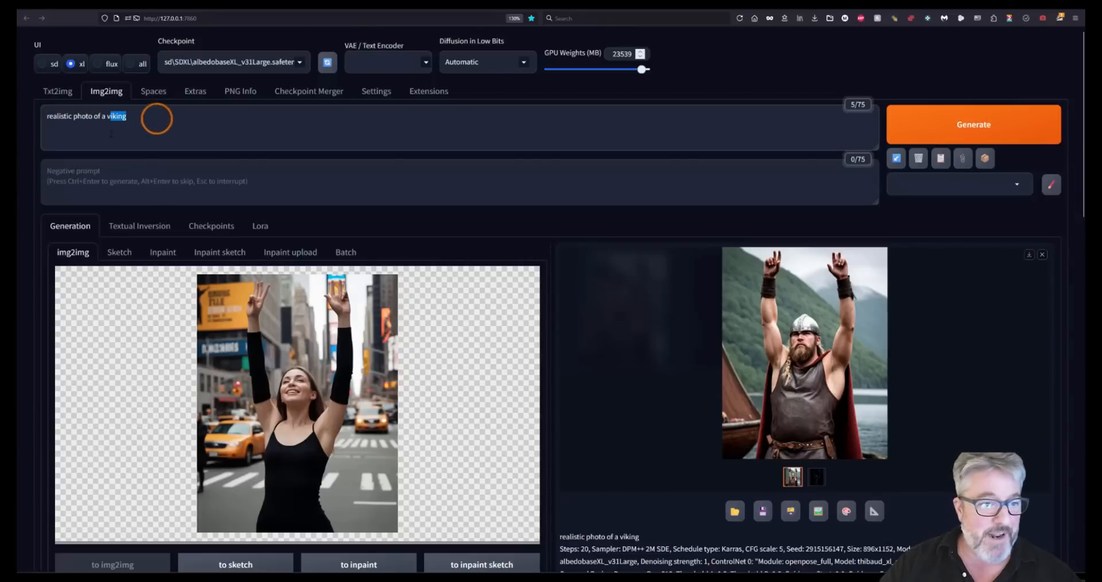
text(man underwater)
key(ctrl+Return)
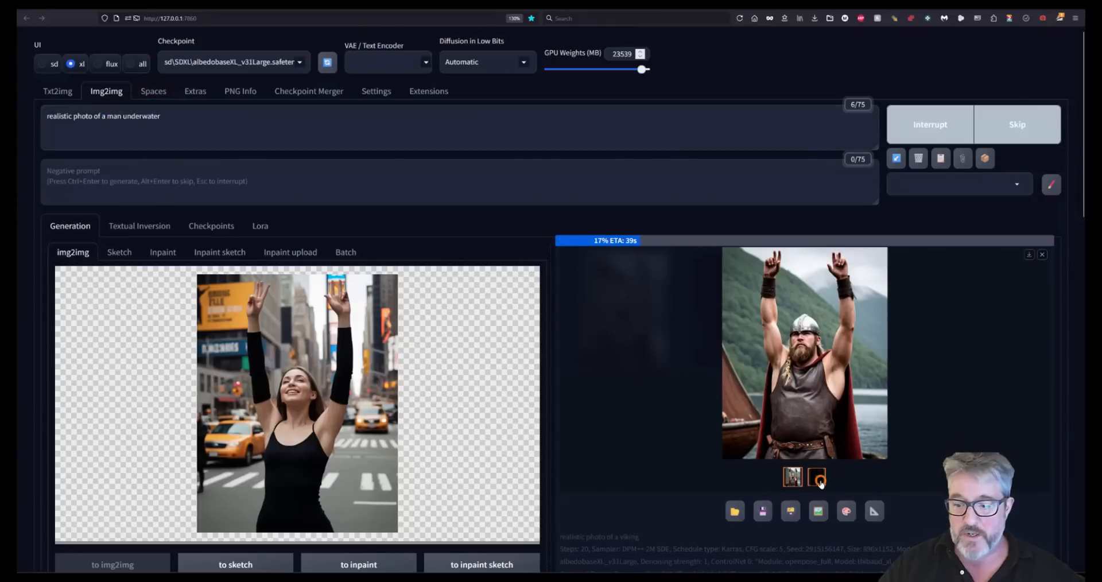
click(816, 476)
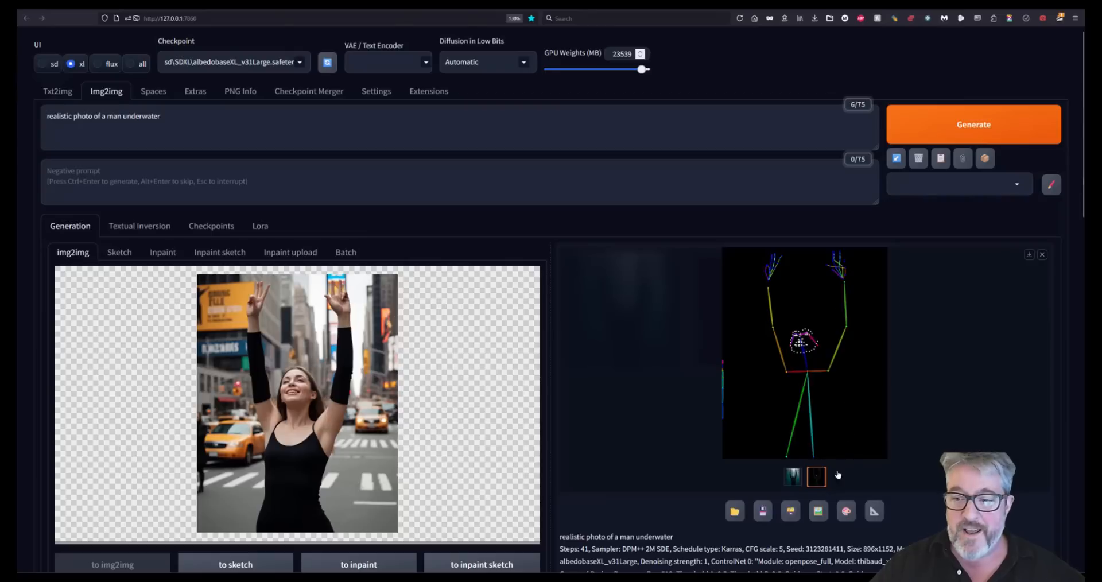
click(793, 477)
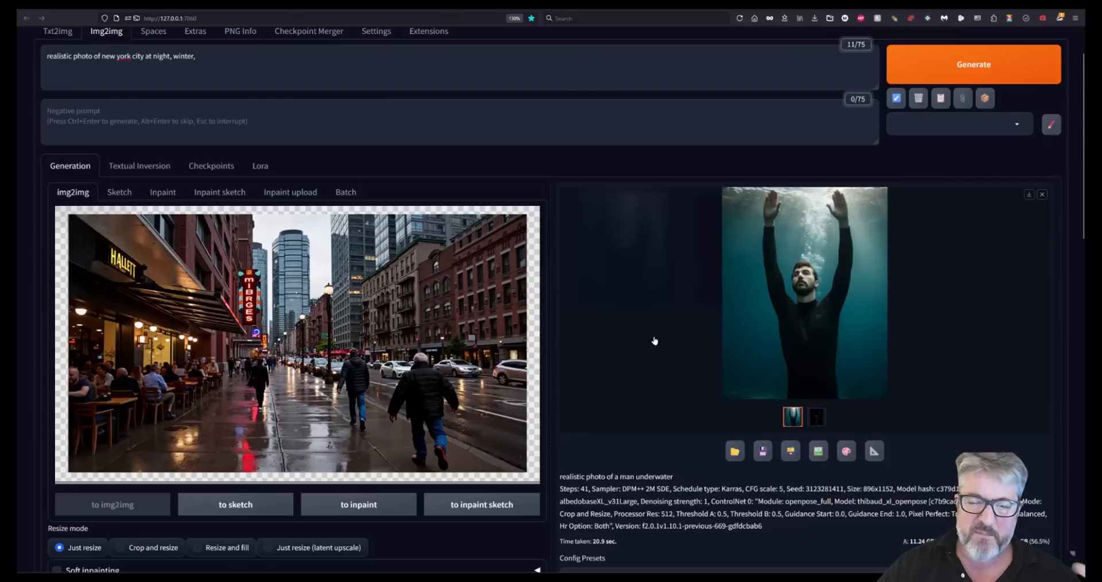
Switch ControlNet Unit 0 to Depth with the depth_anything_v2 preprocessor and the diffusers_xl_depth_full model
scroll(655, 341, down, 8)
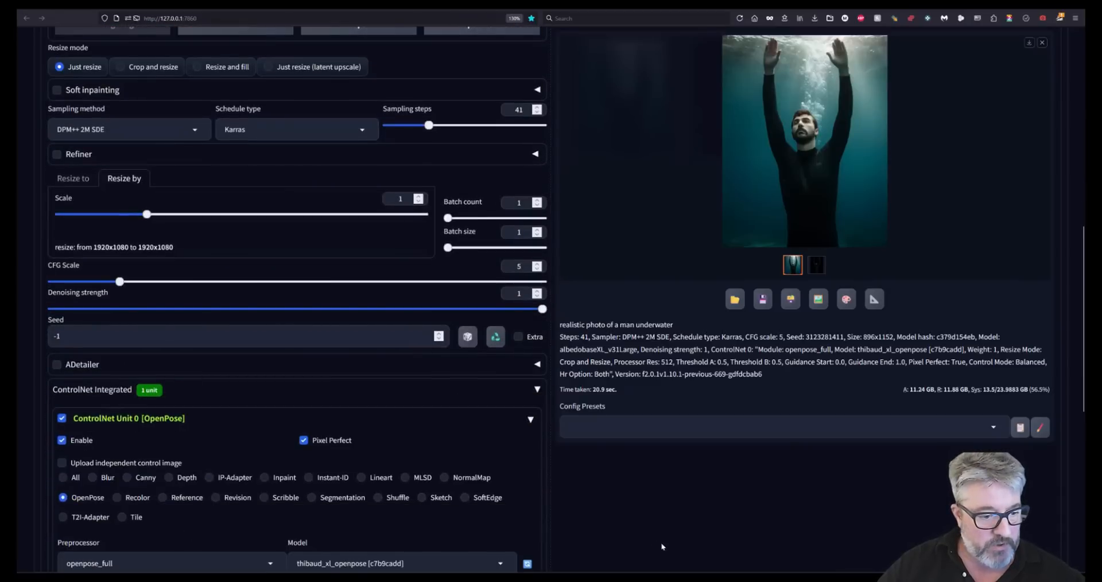
scroll(242, 385, down, 2)
click(169, 357)
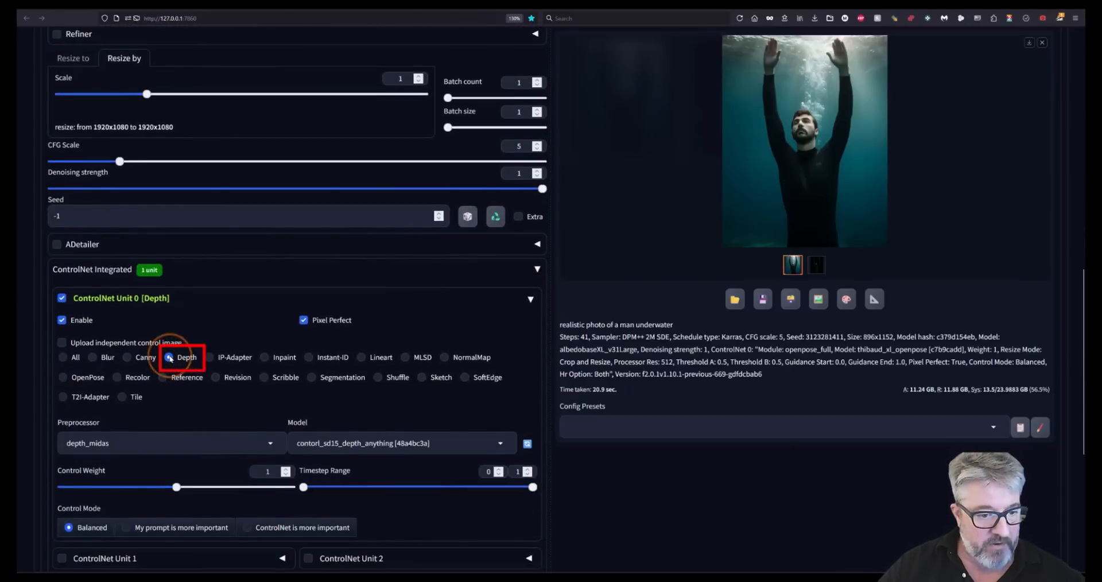
click(90, 443)
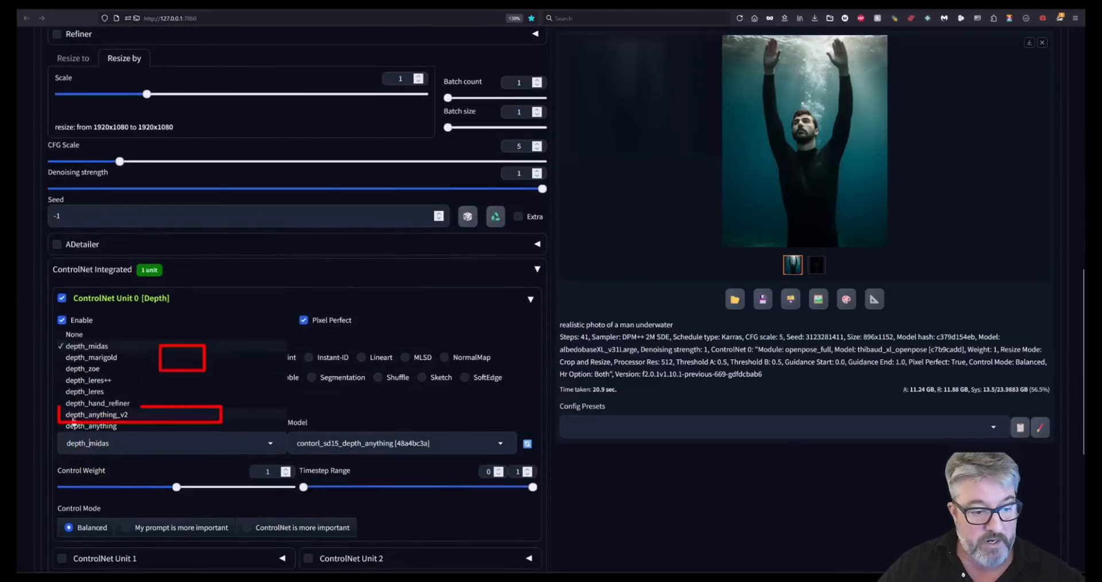
click(118, 415)
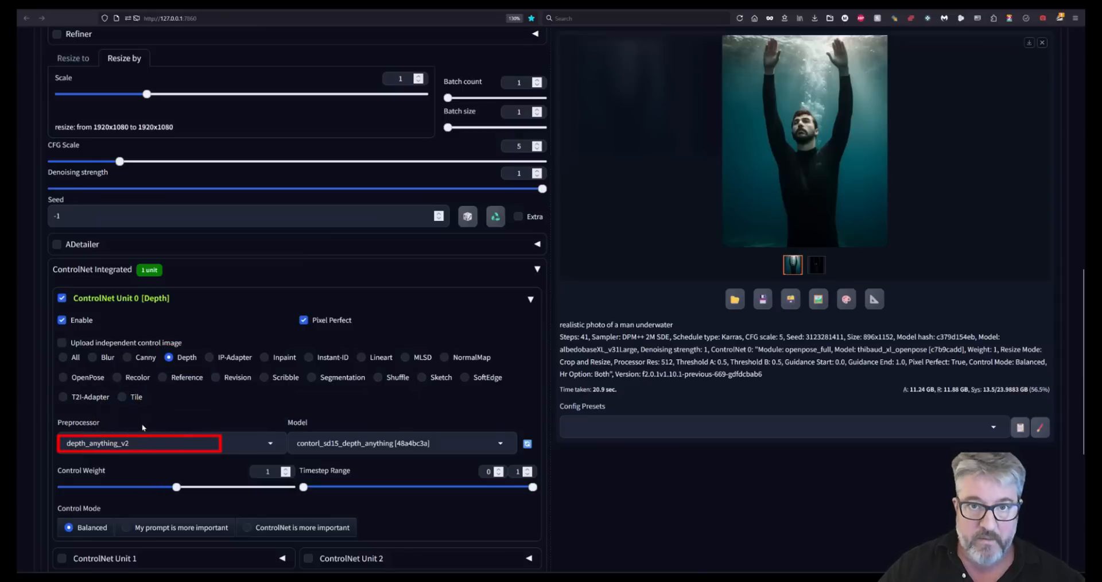
click(360, 451)
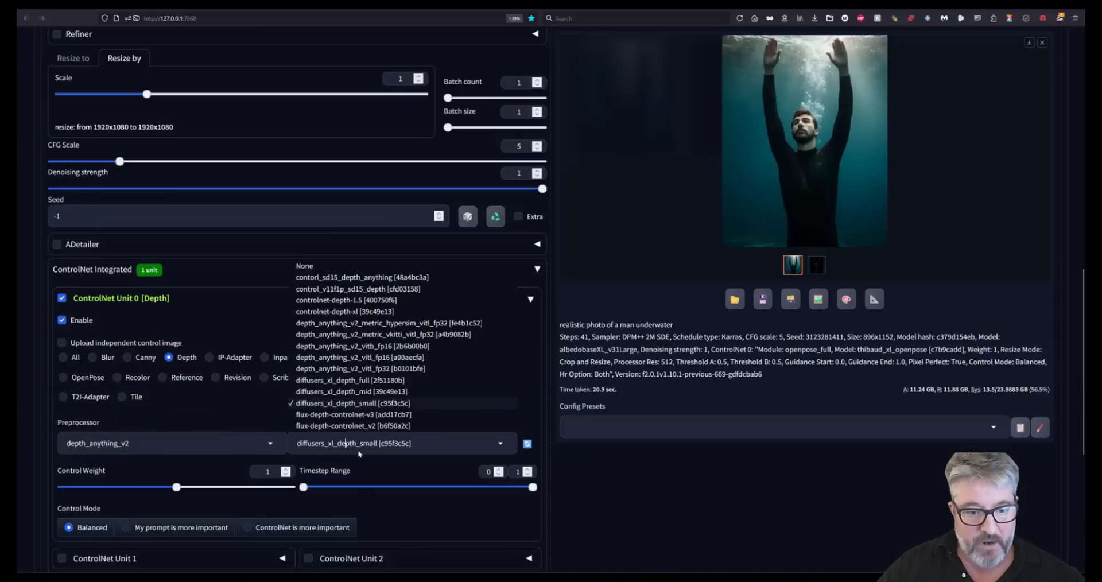
click(318, 381)
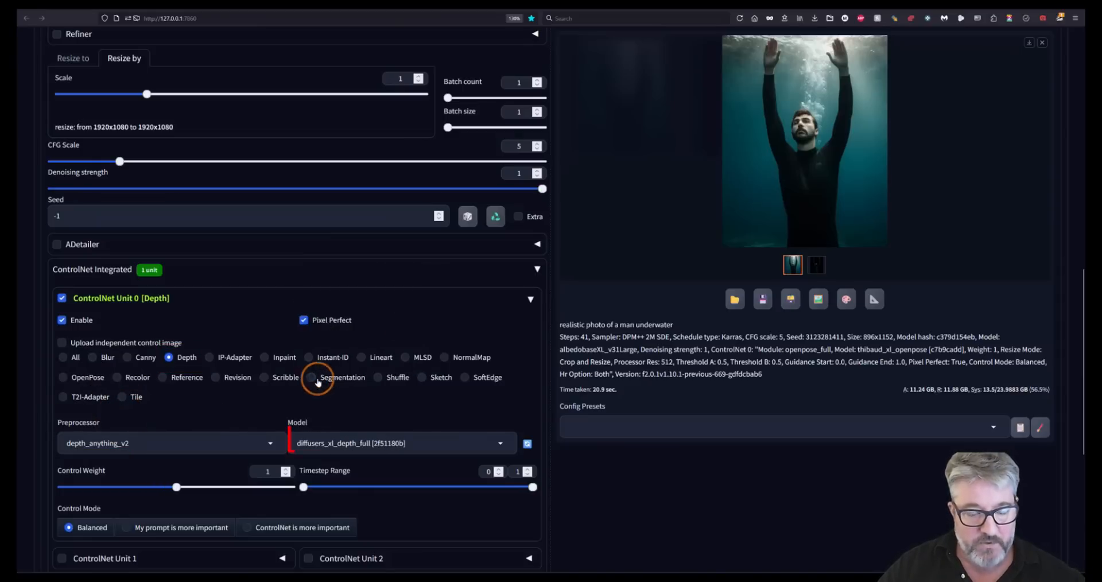
Generate the image-to-image result with the Depth ControlNet for the prompt "realistic photo of new york city at night, winter,"
scroll(683, 498, down, 4)
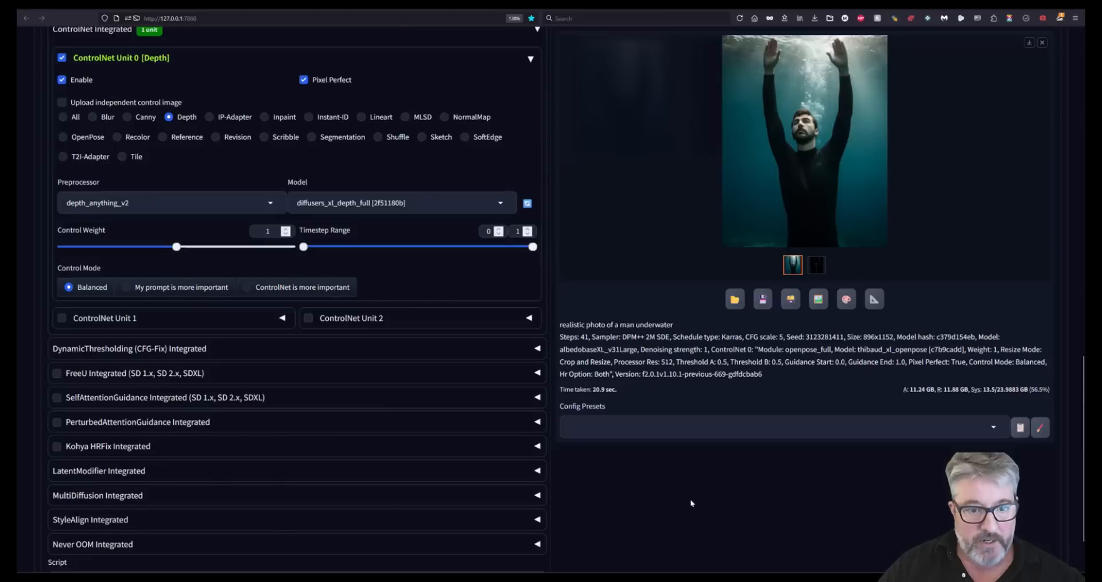
scroll(690, 498, up, 2)
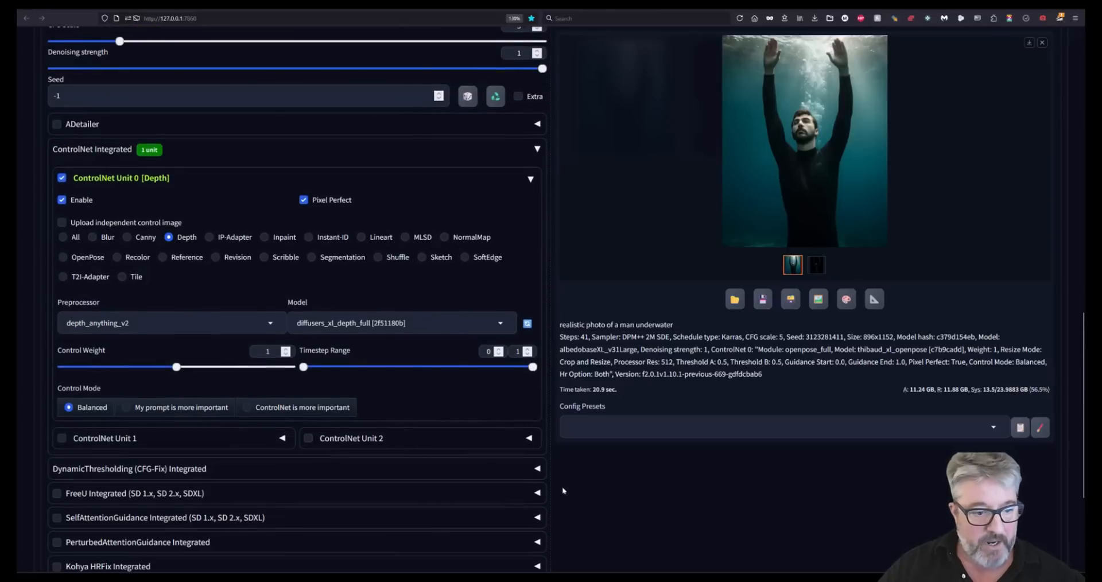
scroll(563, 486, up, 10)
click(954, 118)
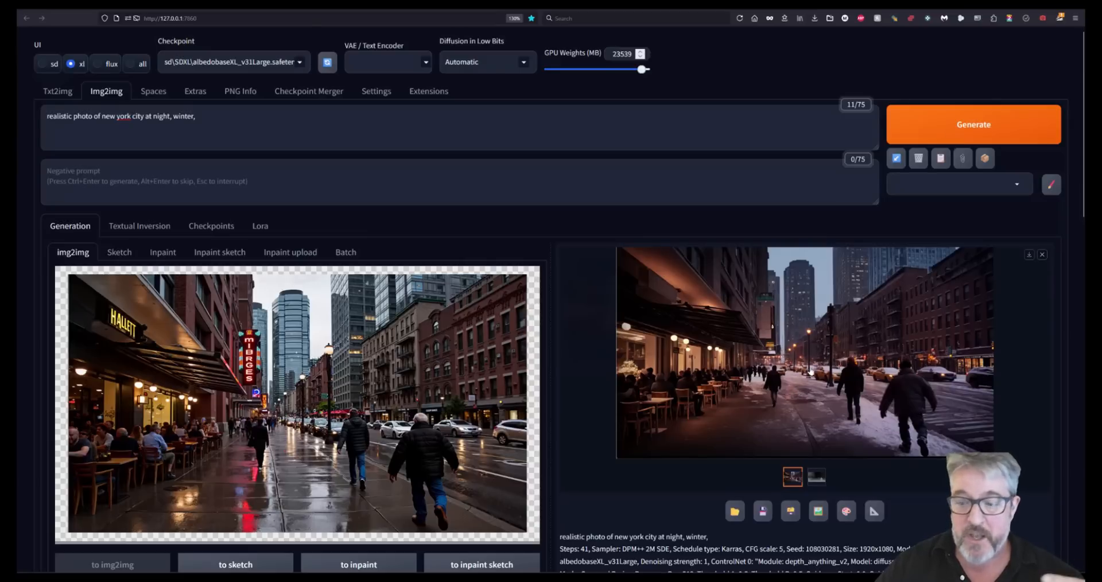
Inspect the generated New York winter street at full size and view its depth map
mouse_move(106, 328)
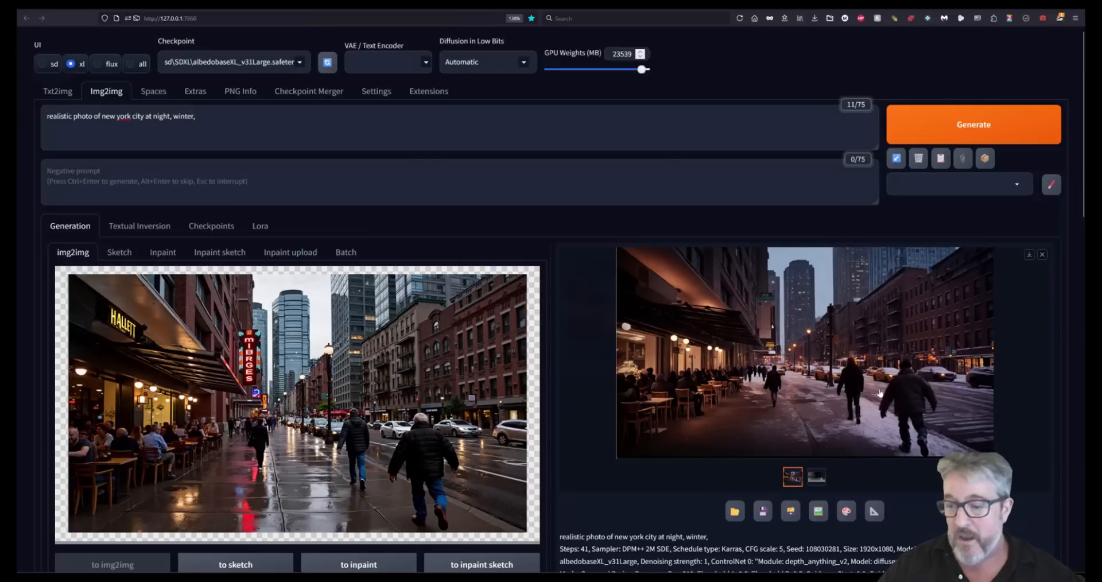
click(829, 402)
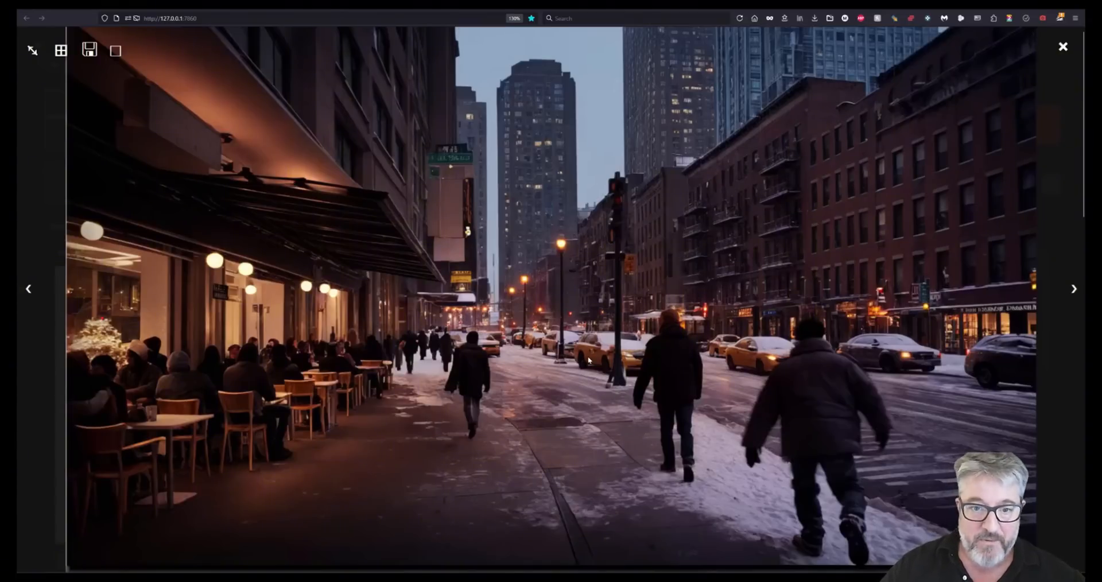
click(1063, 47)
scroll(669, 419, down, 3)
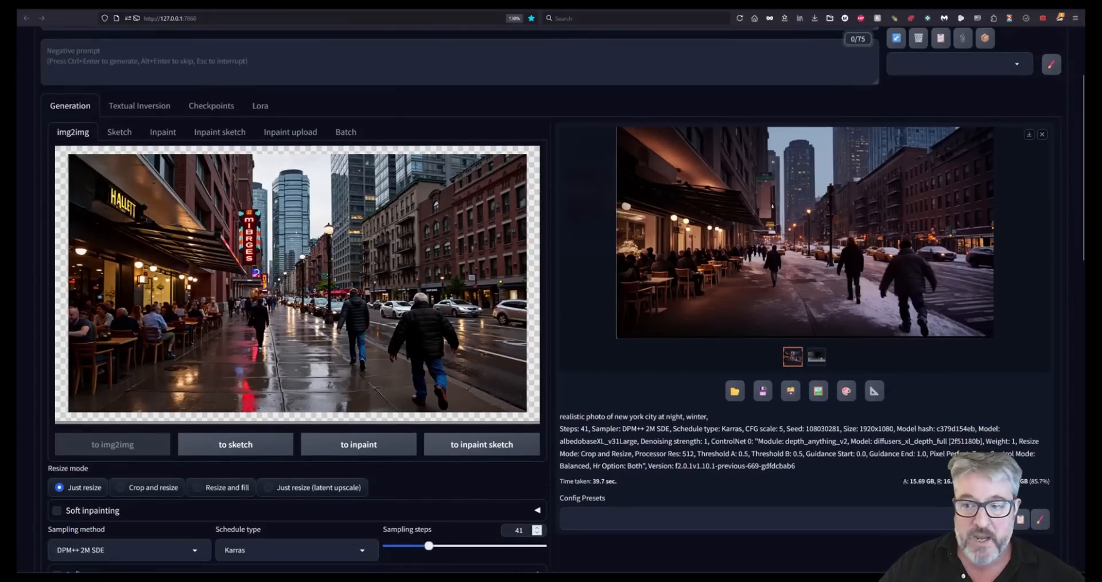
click(822, 352)
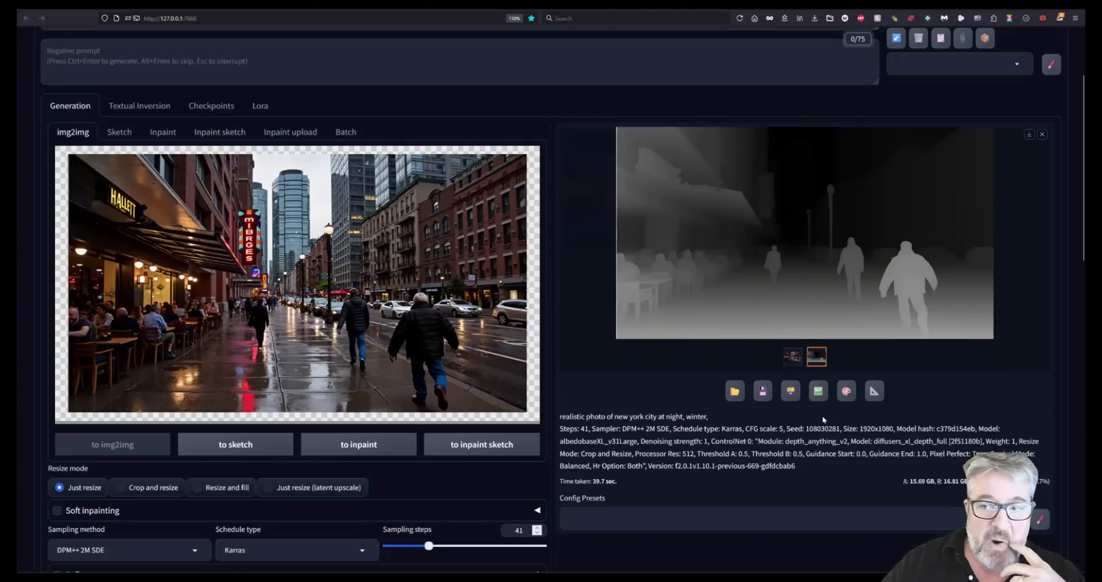
Enable ControlNet Unit 1 as Canny with the canny preprocessor and the diffusers_xl_canny_small model
scroll(788, 456, down, 10)
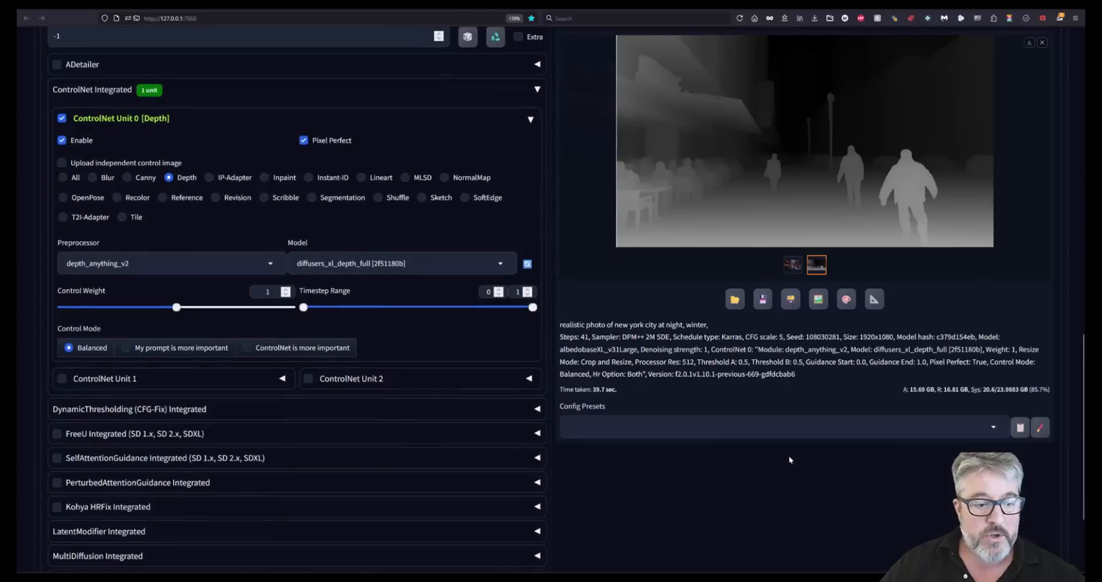
click(62, 378)
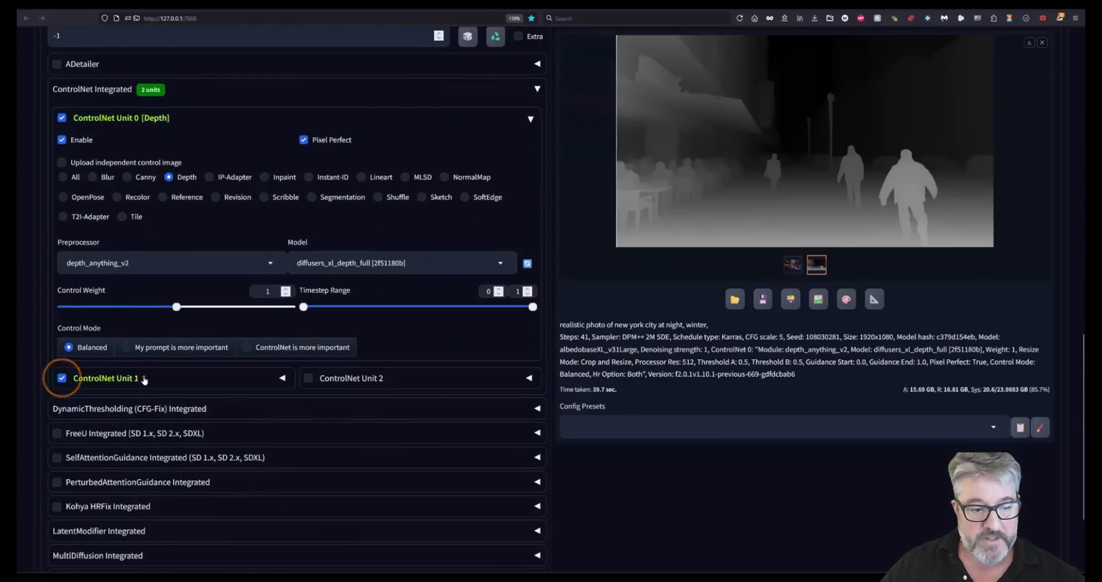
click(144, 378)
click(137, 437)
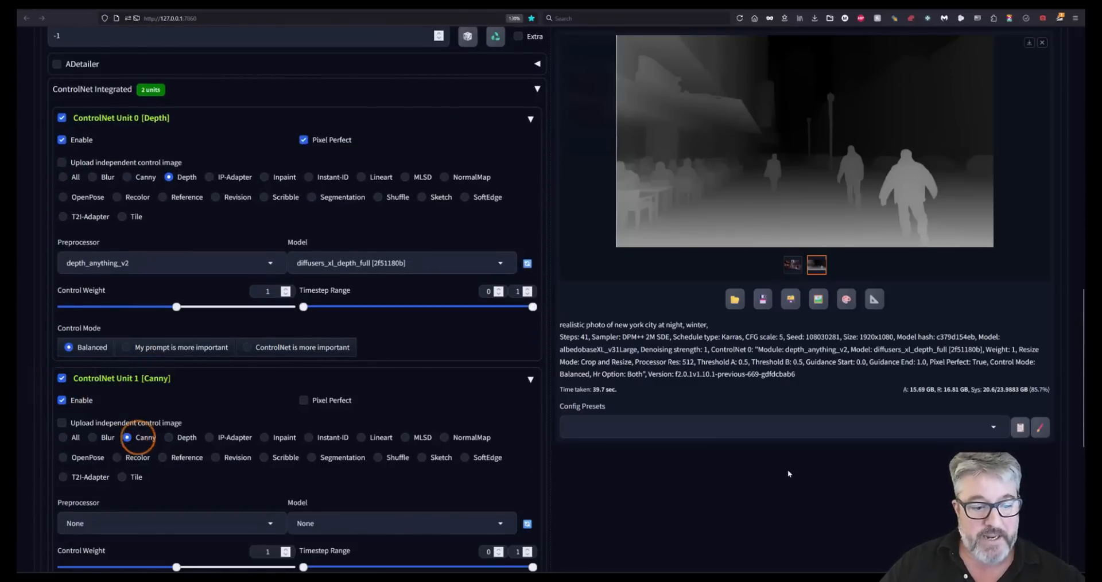
scroll(138, 440, down, 4)
click(396, 282)
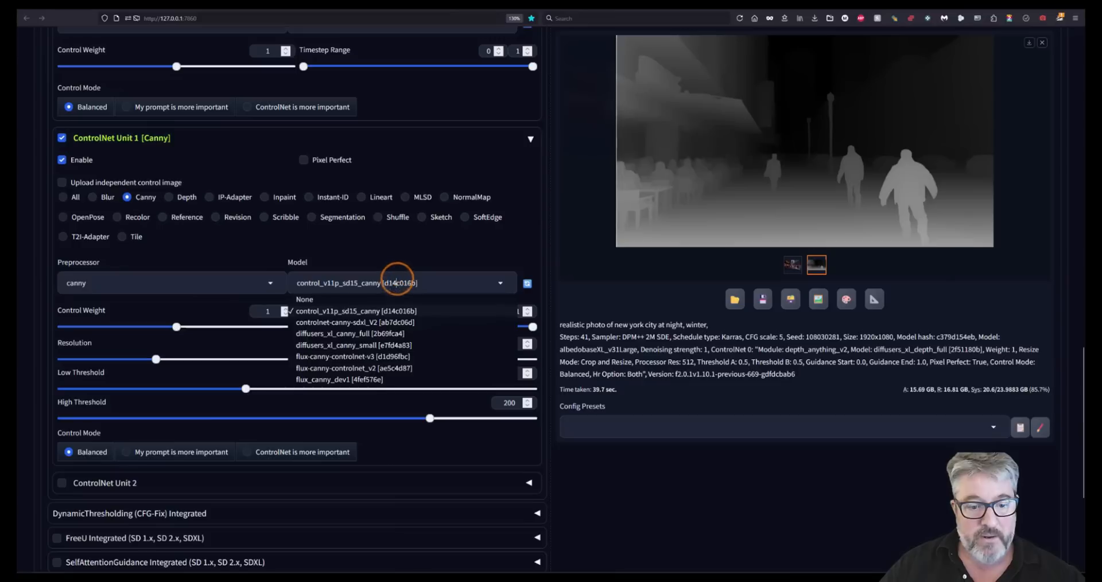
click(342, 356)
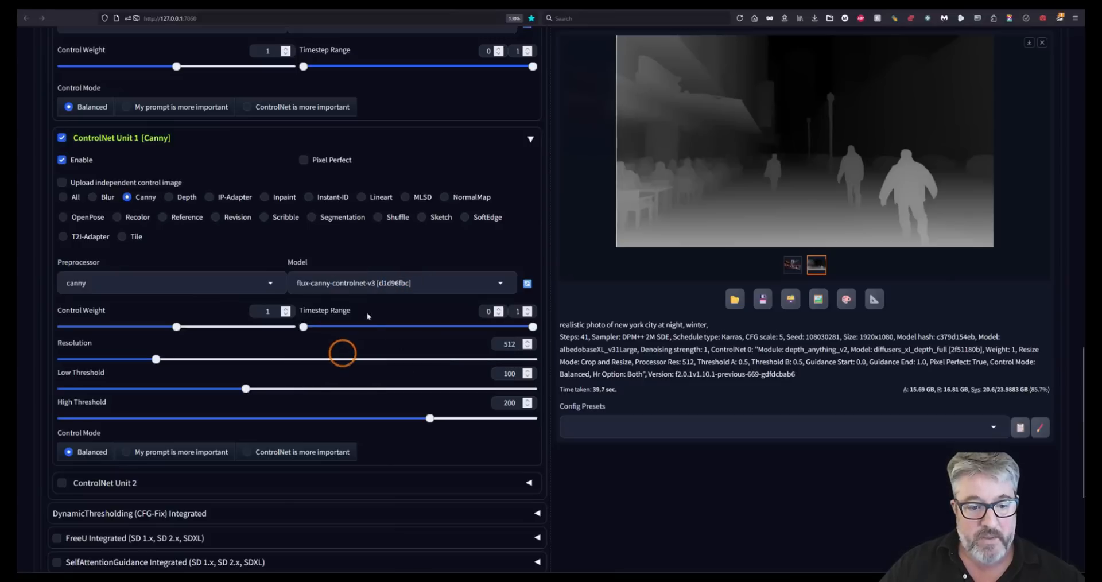
click(368, 284)
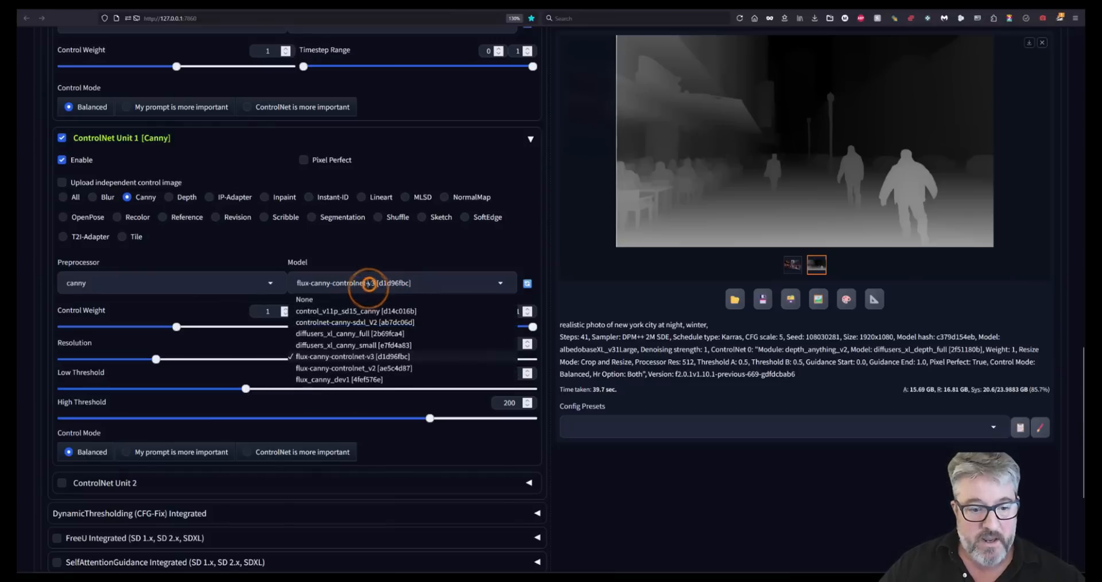
click(340, 346)
Generate the New York winter street with the Depth and Canny ControlNet units combined
scroll(769, 480, up, 10)
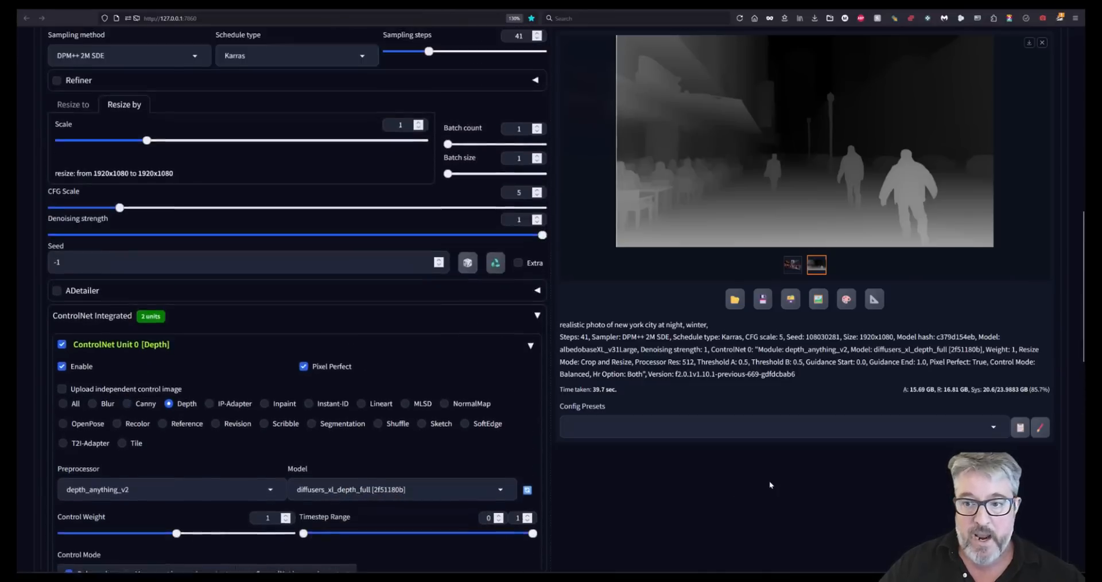
scroll(789, 498, up, 4)
click(974, 124)
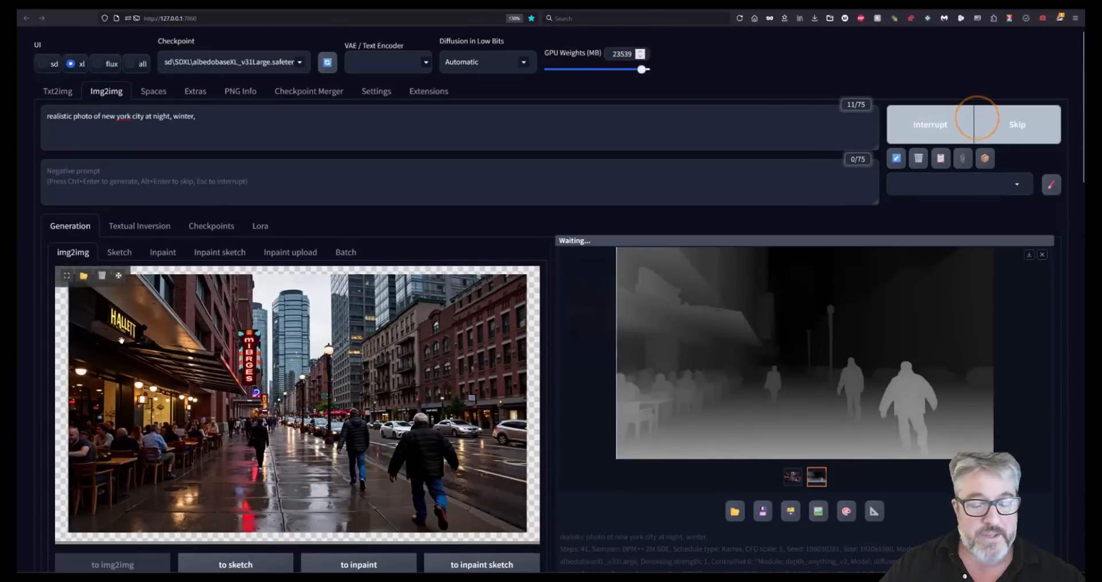
Set the denoising strength to 0.8 while the image is generating
scroll(565, 445, down, 8)
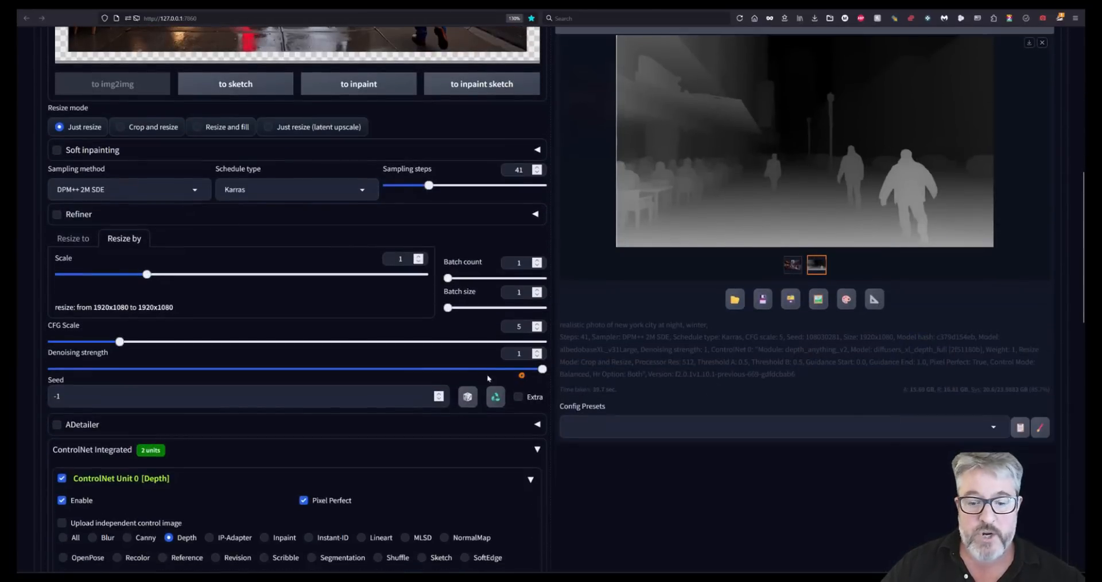
mouse_move(542, 370)
mouse_down()
mouse_move(453, 372)
mouse_move(526, 372)
mouse_up()
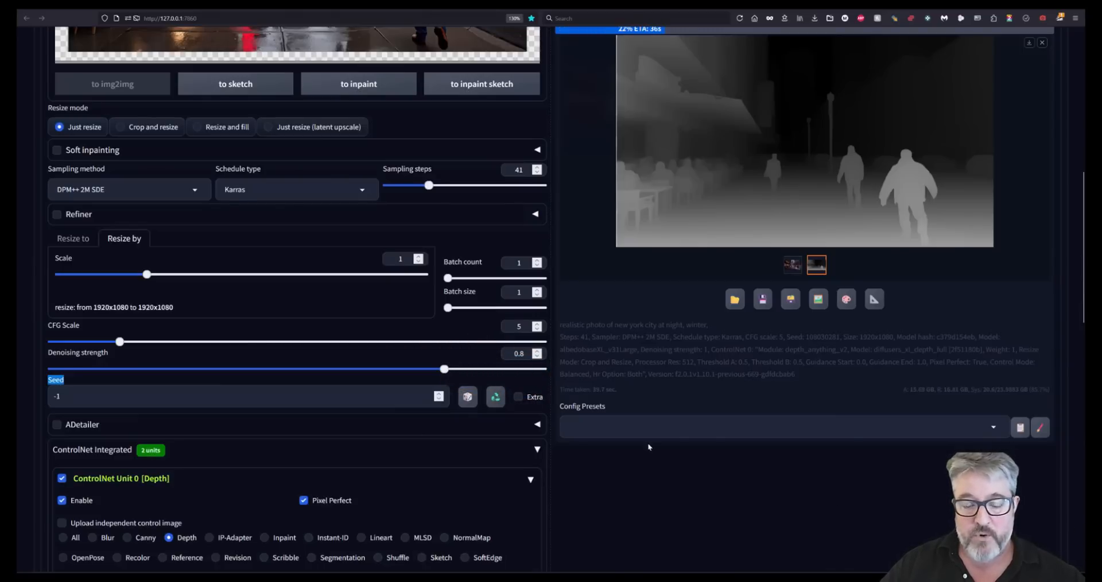
scroll(866, 516, up, 5)
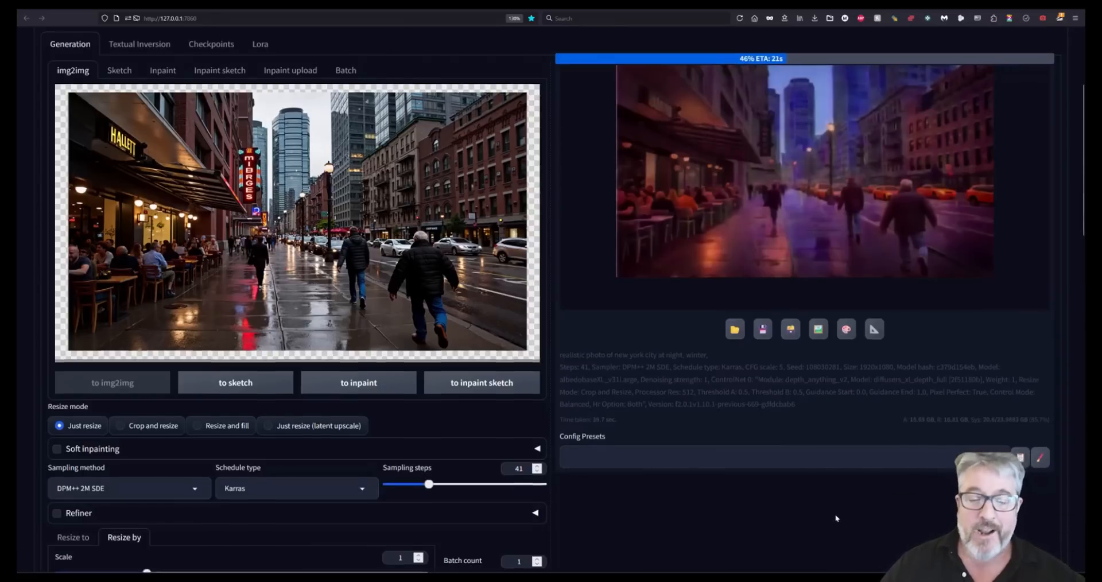
Review the Depth and Canny ControlNet unit settings, including weights, resolution and thresholds, while the generation runs
scroll(814, 516, down, 7)
scroll(814, 516, down, 4)
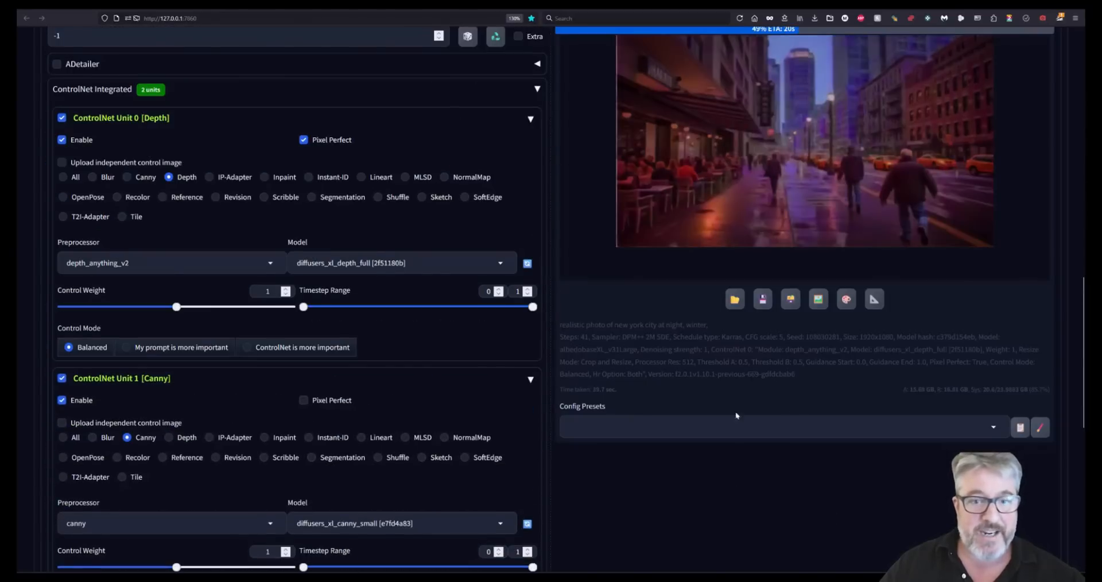
scroll(790, 412, up, 4)
scroll(787, 411, down, 2)
scroll(788, 413, down, 3)
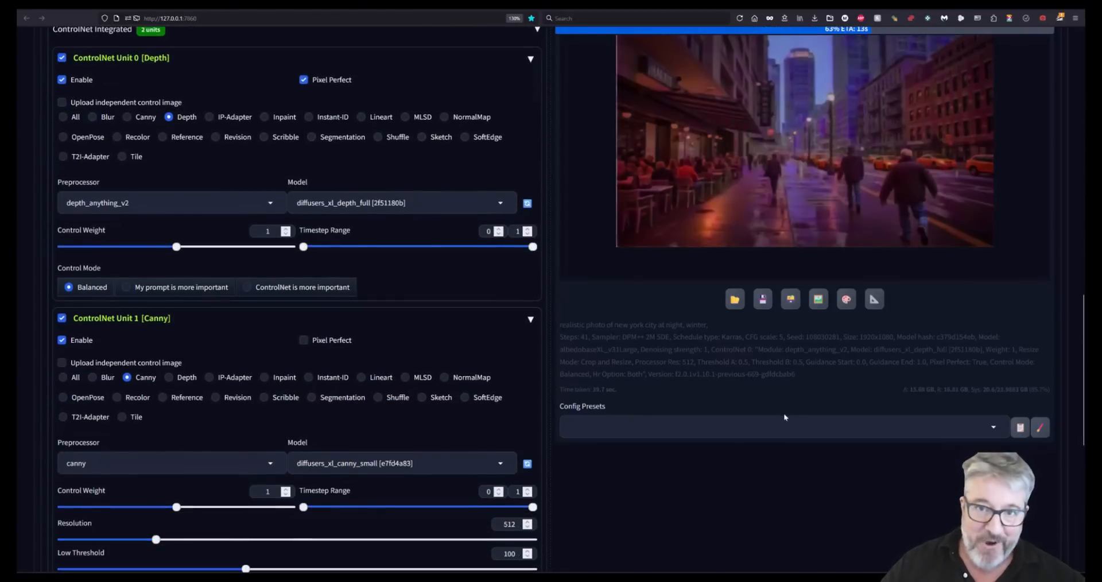
scroll(781, 442, down, 3)
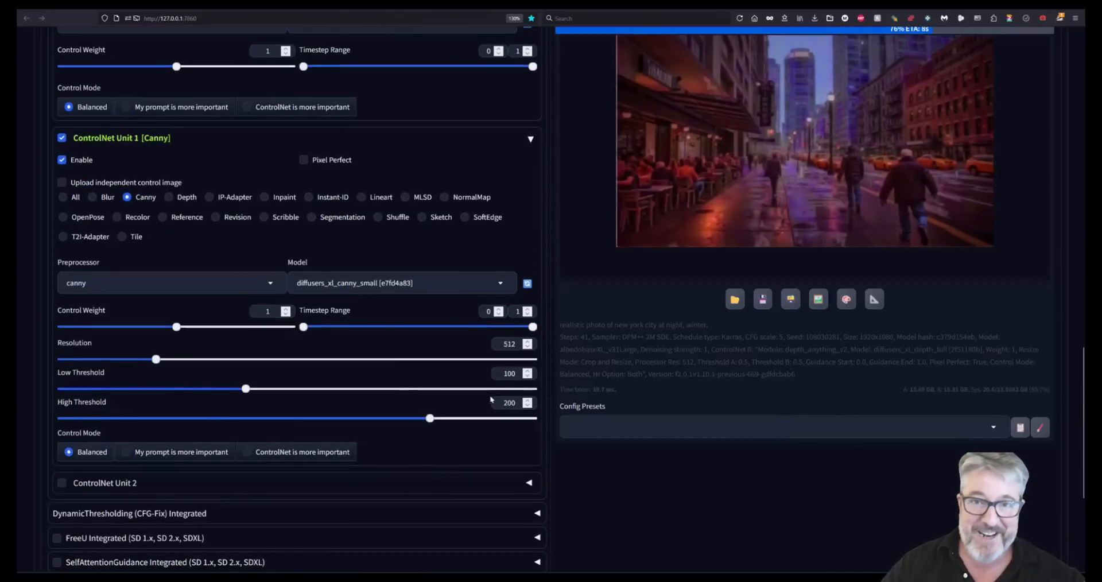
scroll(745, 466, up, 5)
scroll(745, 471, up, 6)
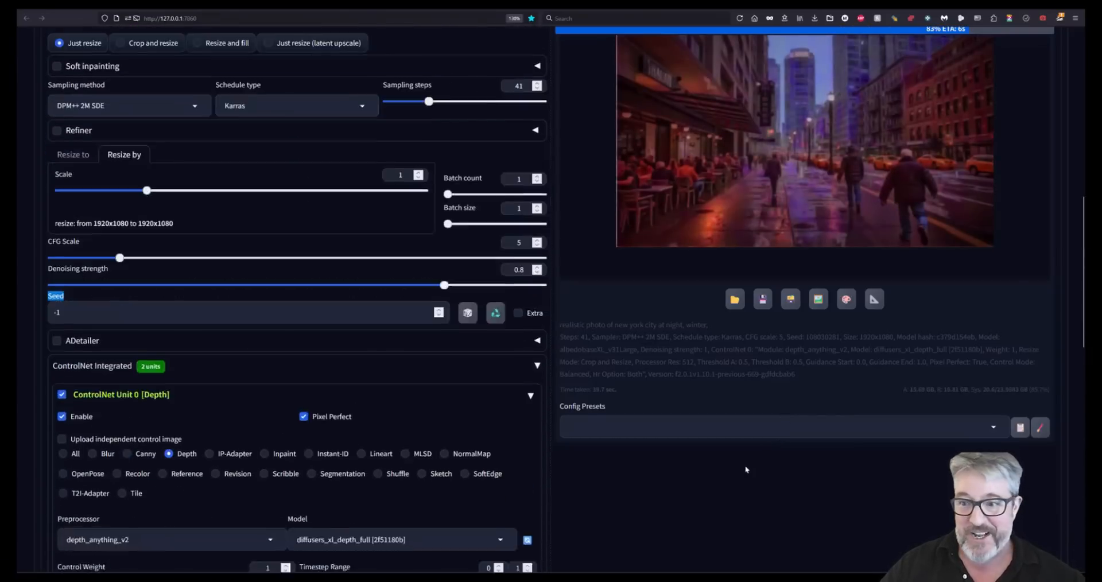
scroll(745, 469, up, 5)
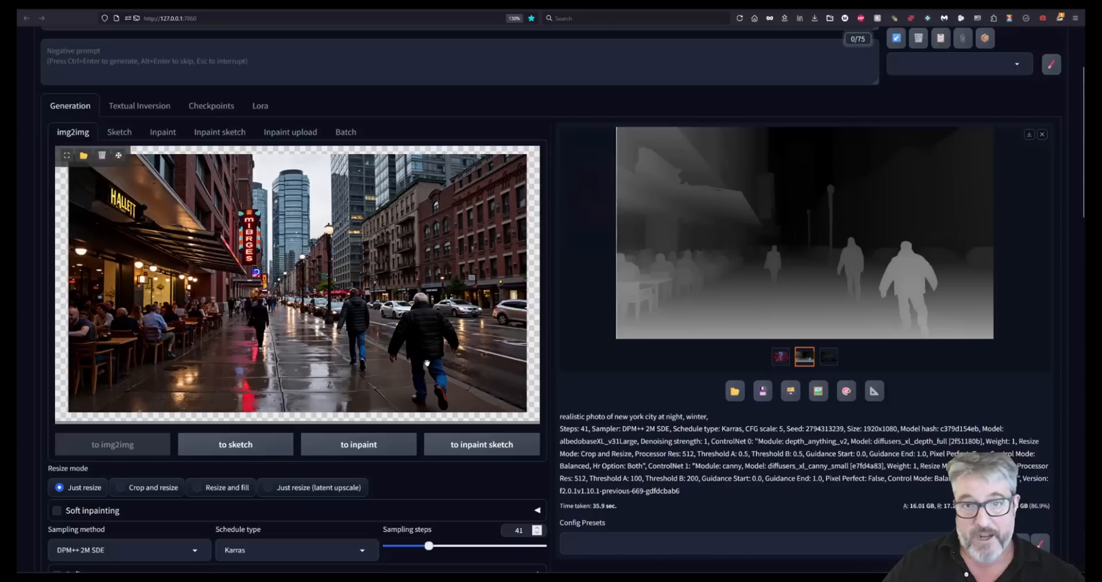
Inspect the street image generated with Depth and Canny at full size
click(782, 355)
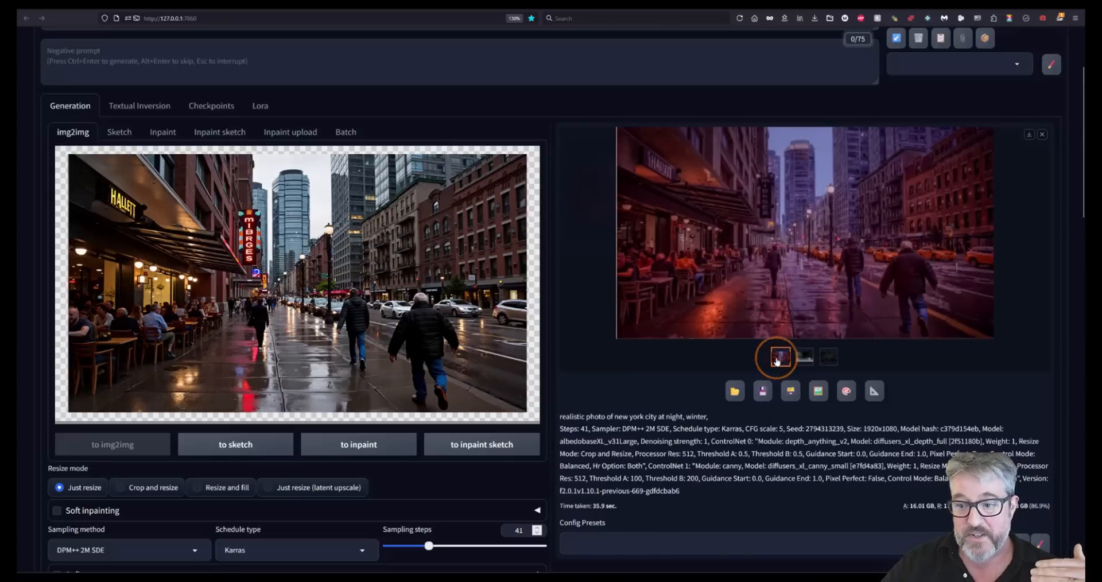
click(799, 244)
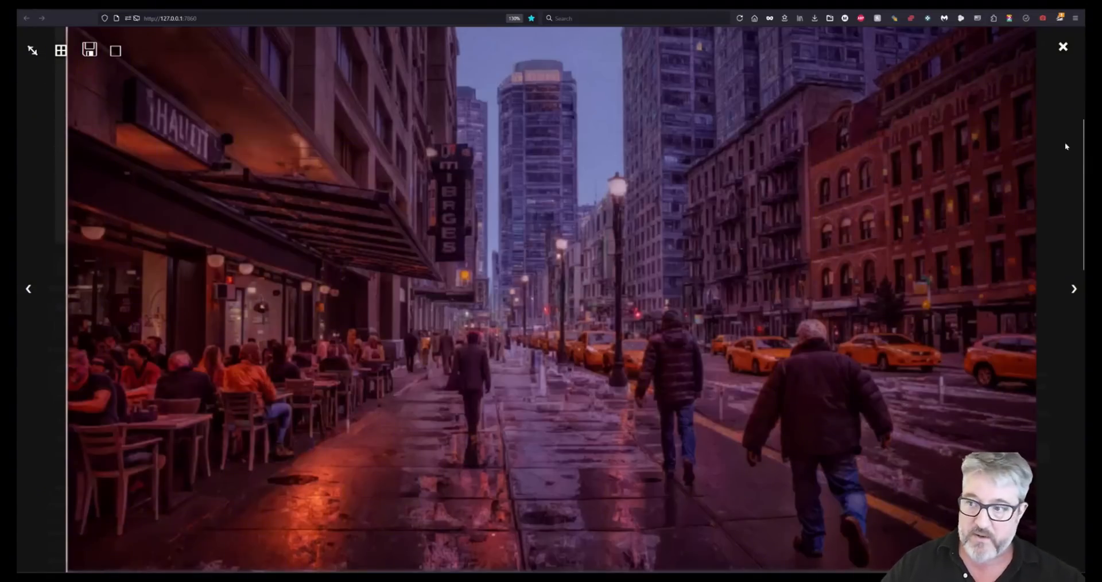
click(1062, 47)
Select the Regional Prompt Upscaler and Detailer v1.3 script and review its upscaler, tile and filtering options
scroll(752, 304, down, 3)
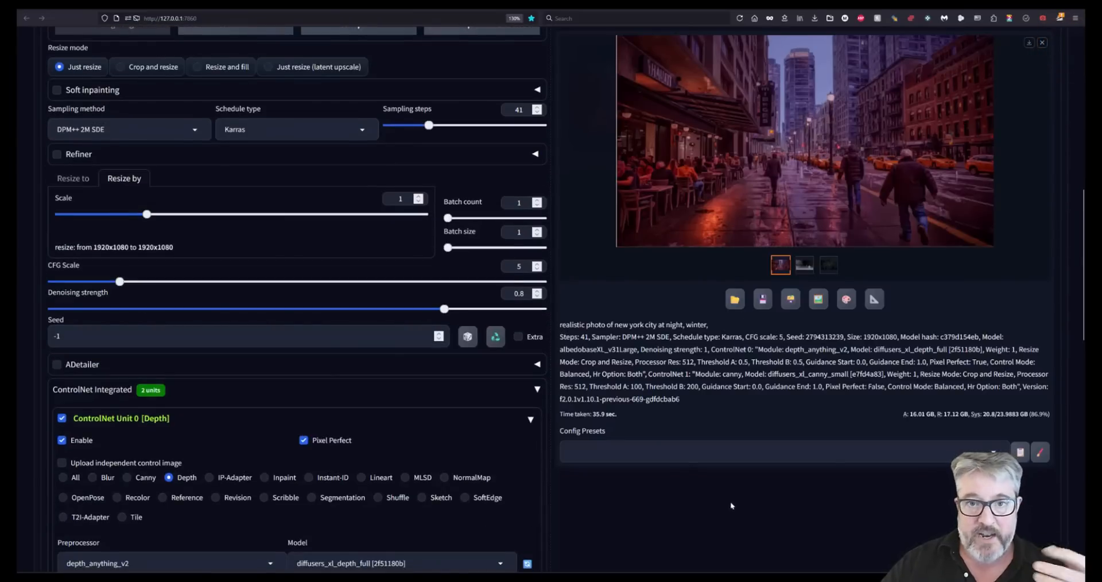
scroll(732, 500, down, 2)
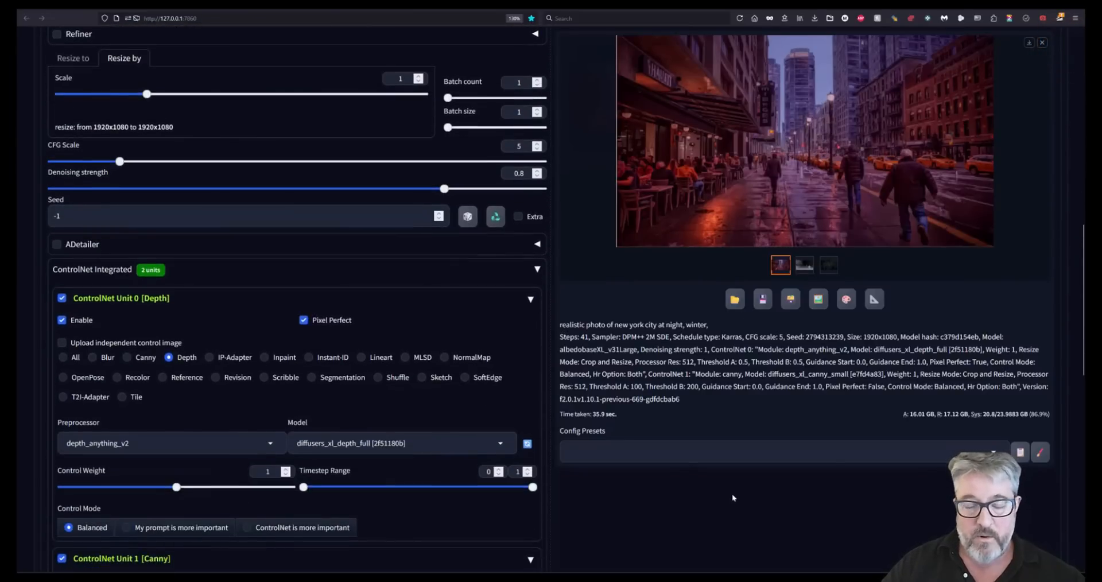
scroll(733, 498, down, 10)
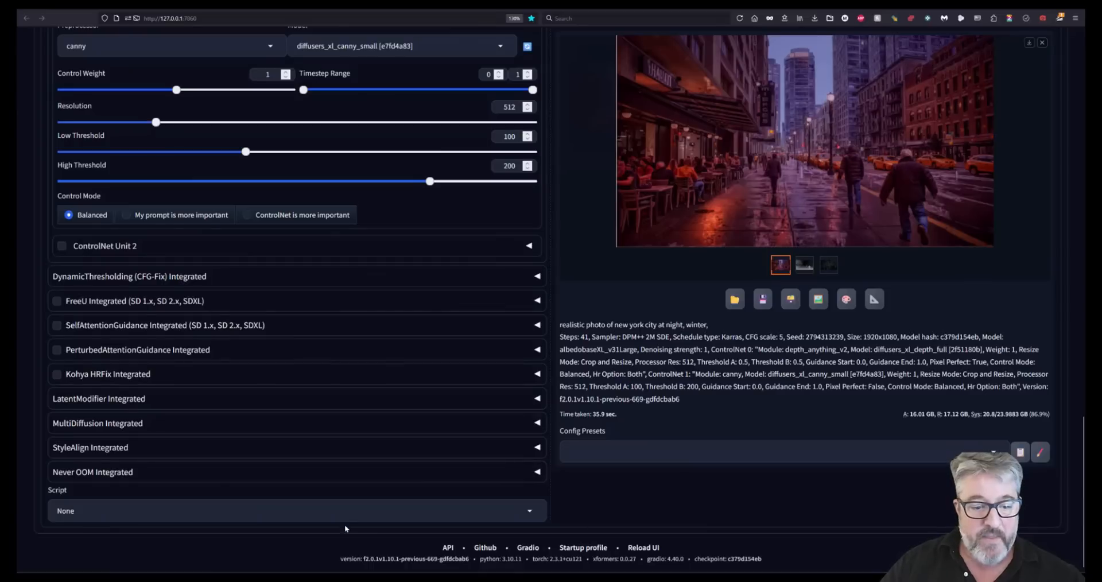
click(342, 511)
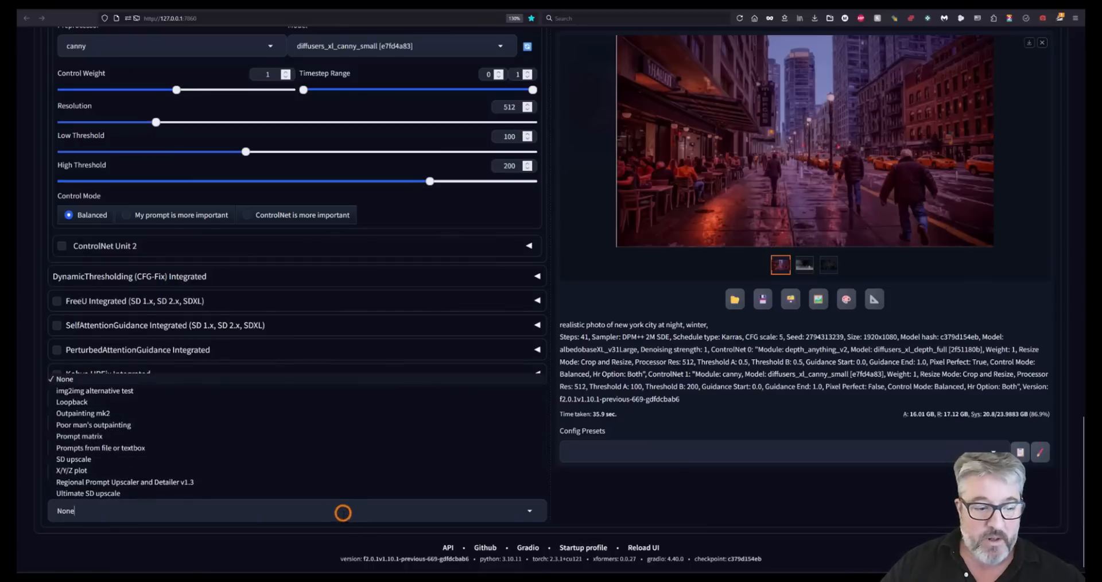
click(101, 483)
scroll(659, 508, down, 8)
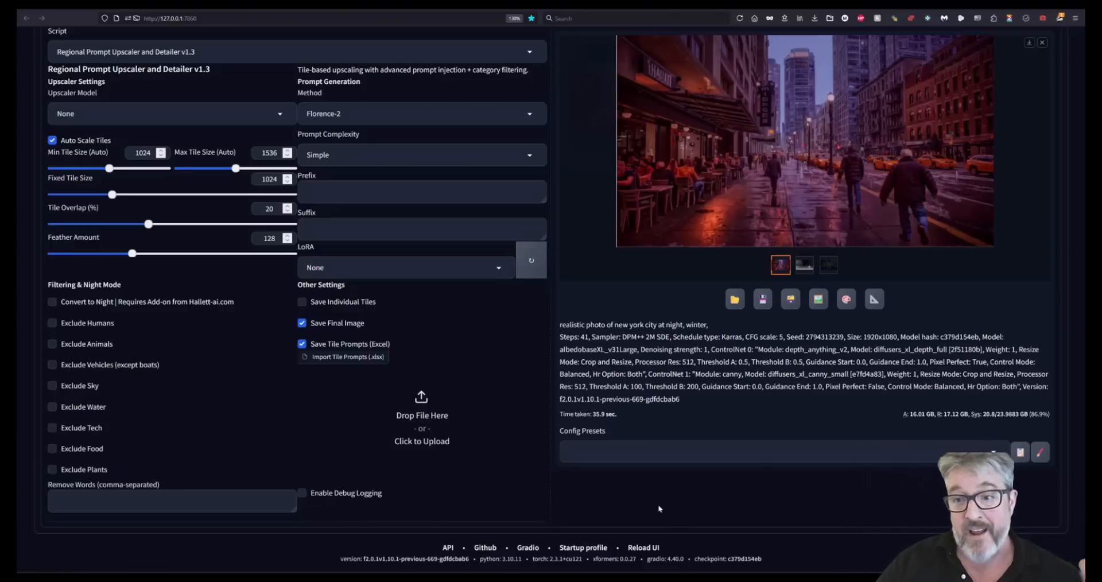
Switch image-to-image to inpainting and load the photo of passengers in a subway car as the source
scroll(745, 500, up, 15)
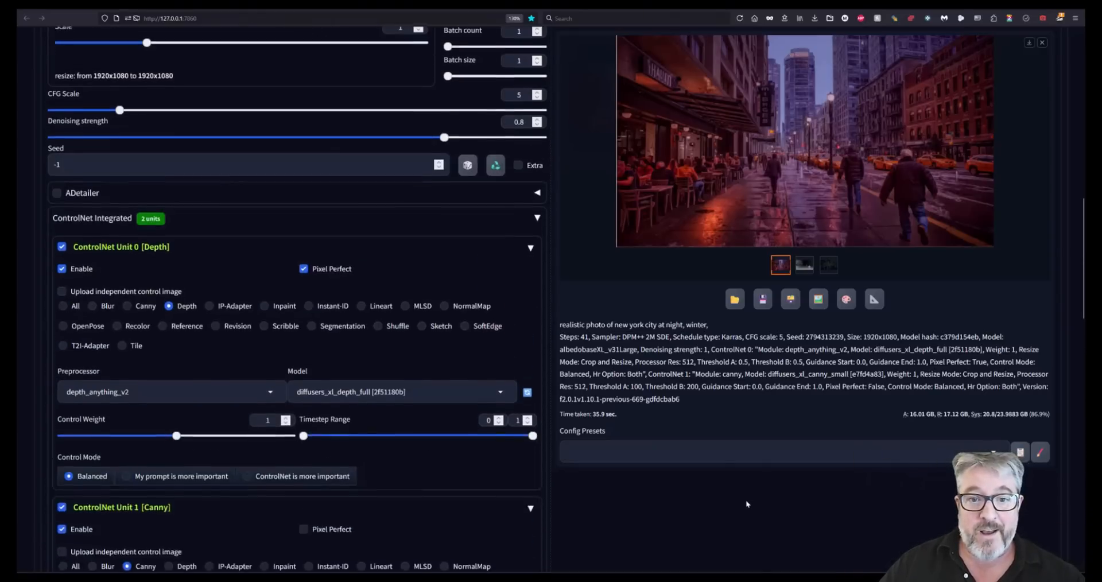
scroll(745, 500, up, 15)
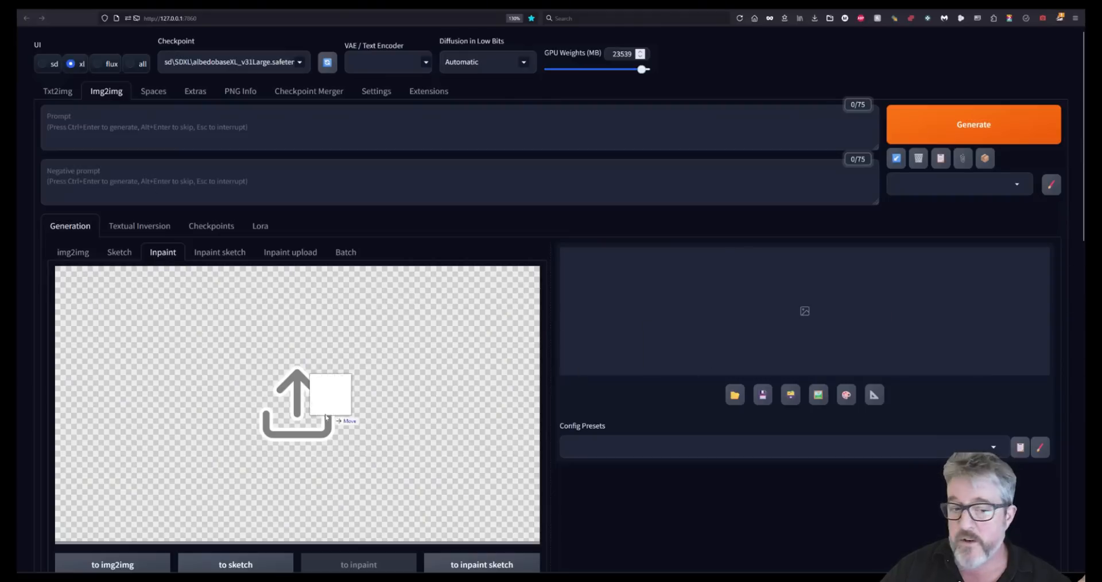
drag(321, 396, 313, 399)
Zoom into the subway photo and paint an inpaint mask patch over the blue ad strip above the train windows
scroll(182, 400, up, 3)
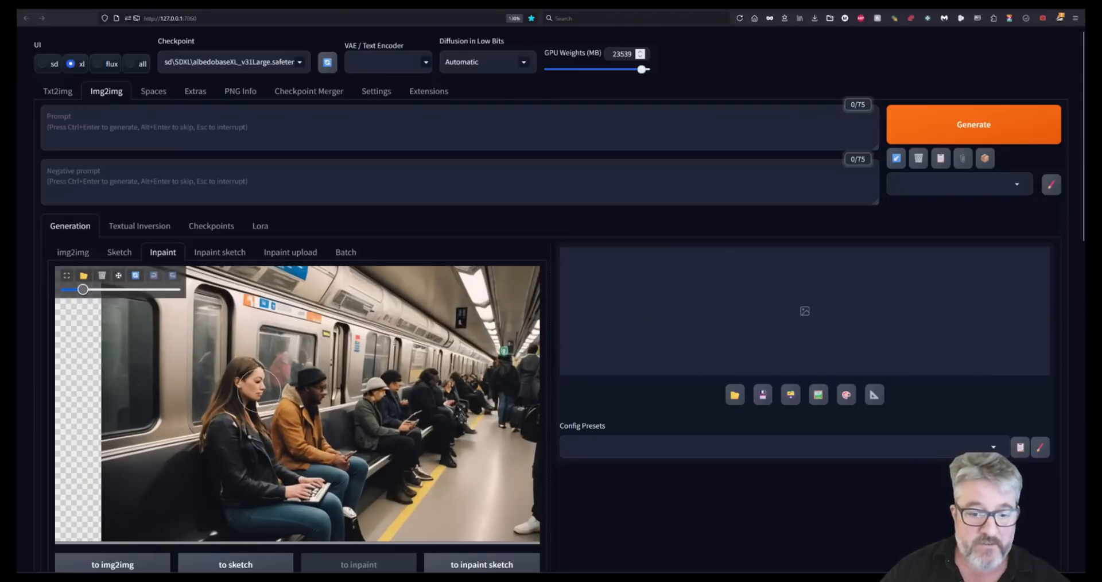
scroll(404, 376, up, 4)
drag(381, 343, 388, 484)
drag(348, 307, 366, 360)
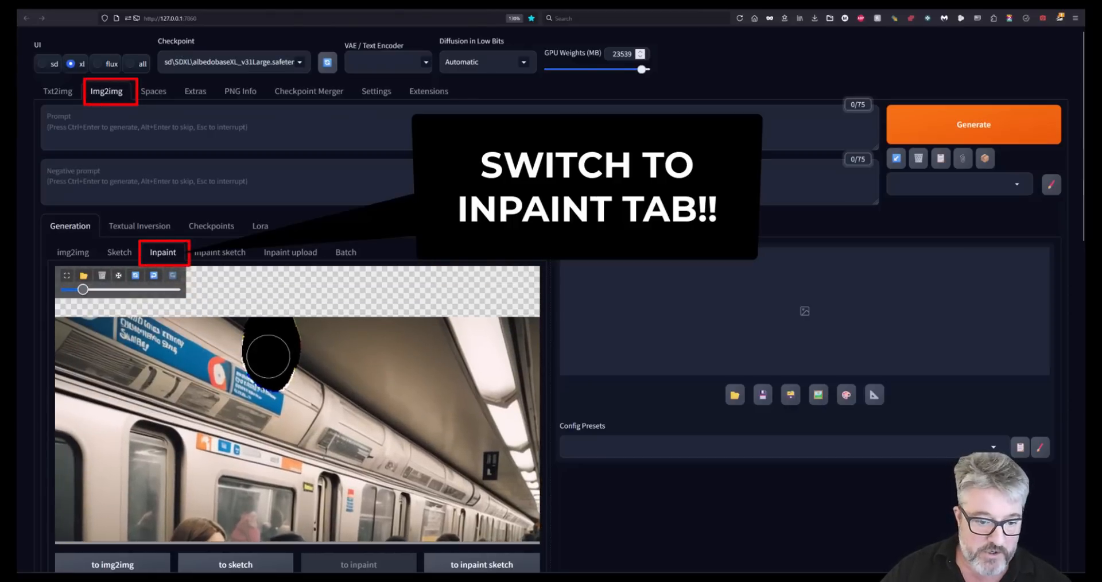
scroll(722, 480, down, 6)
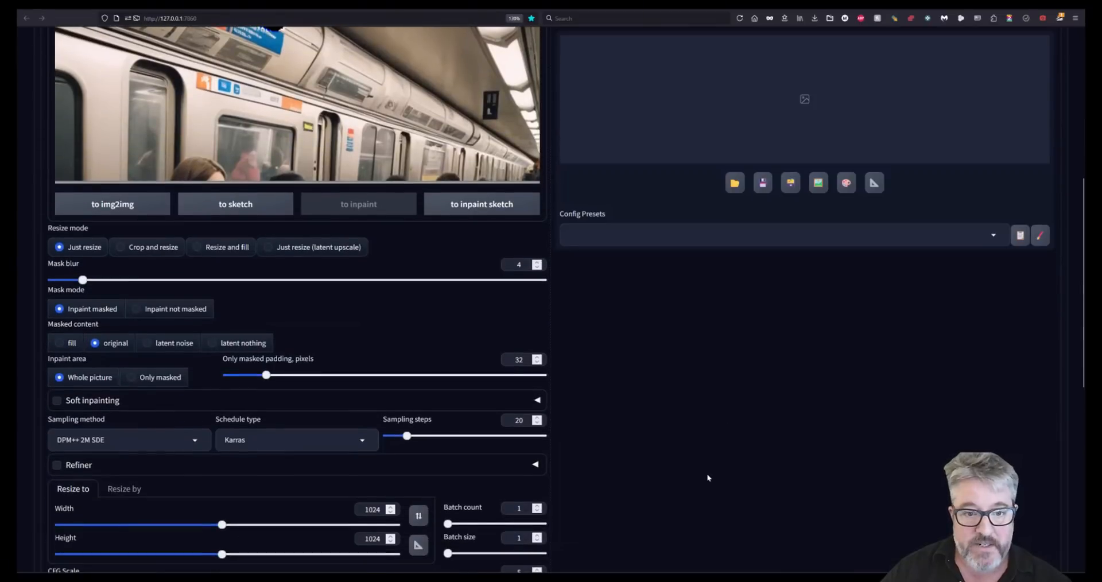
Paint an inpaint mask over the face of the long-haired woman in the black leather jacket
scroll(707, 477, up, 4)
key(r)
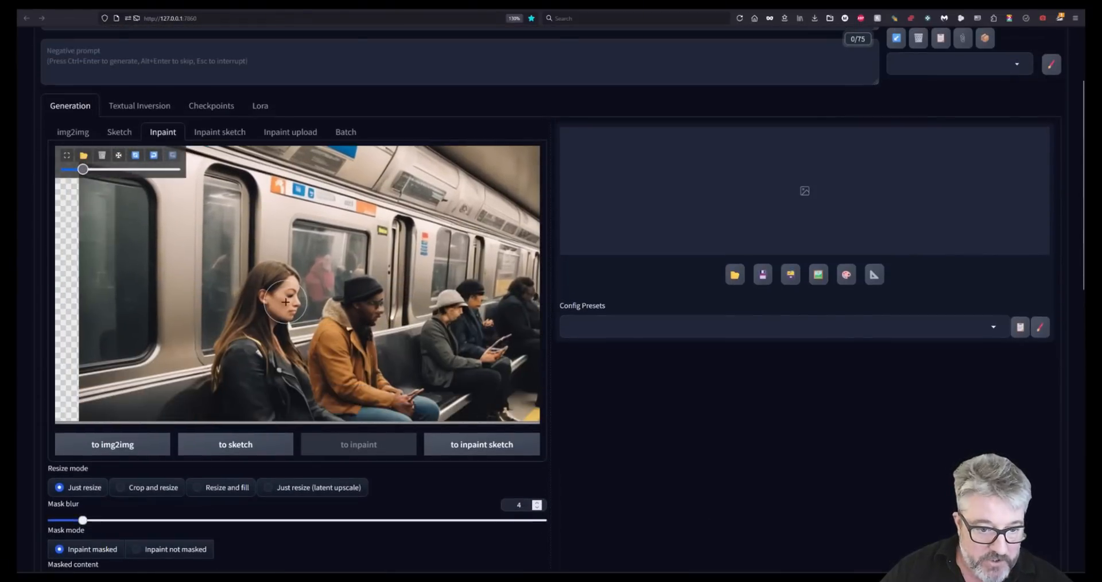
scroll(286, 314, up, 2)
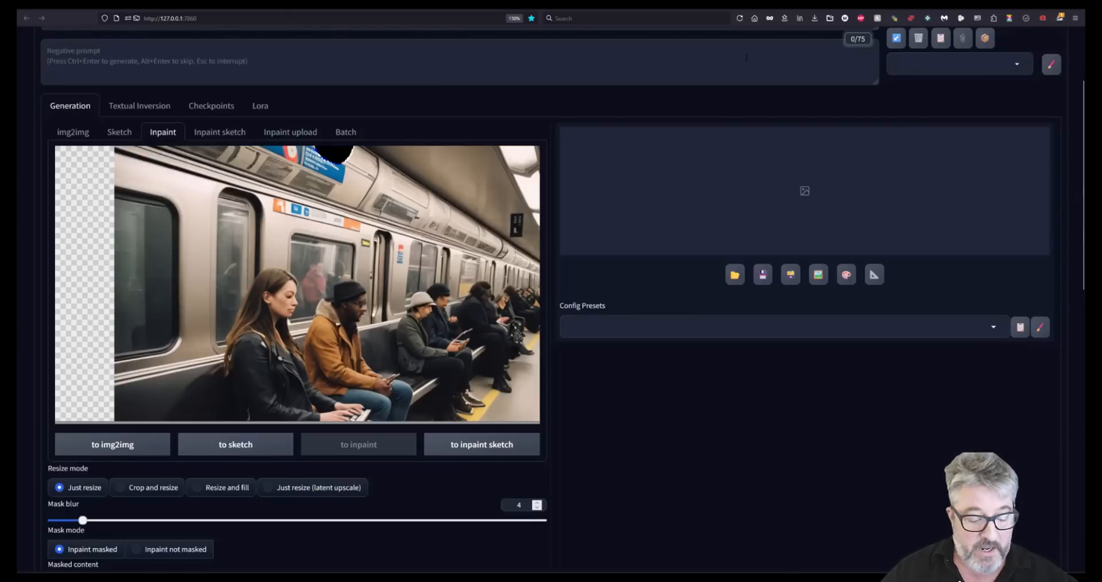
click(739, 19)
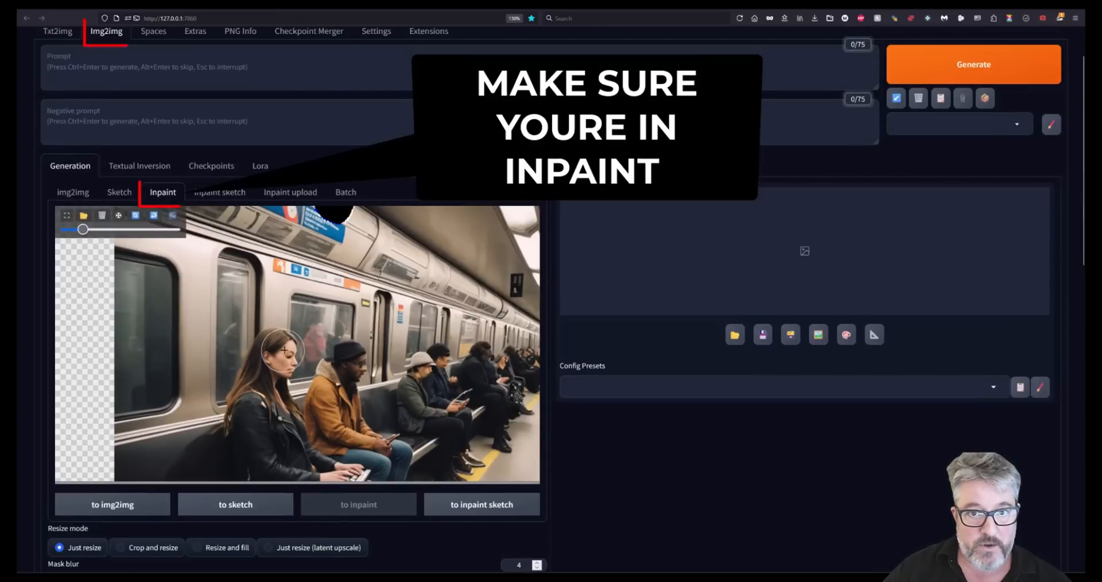
drag(281, 352, 281, 354)
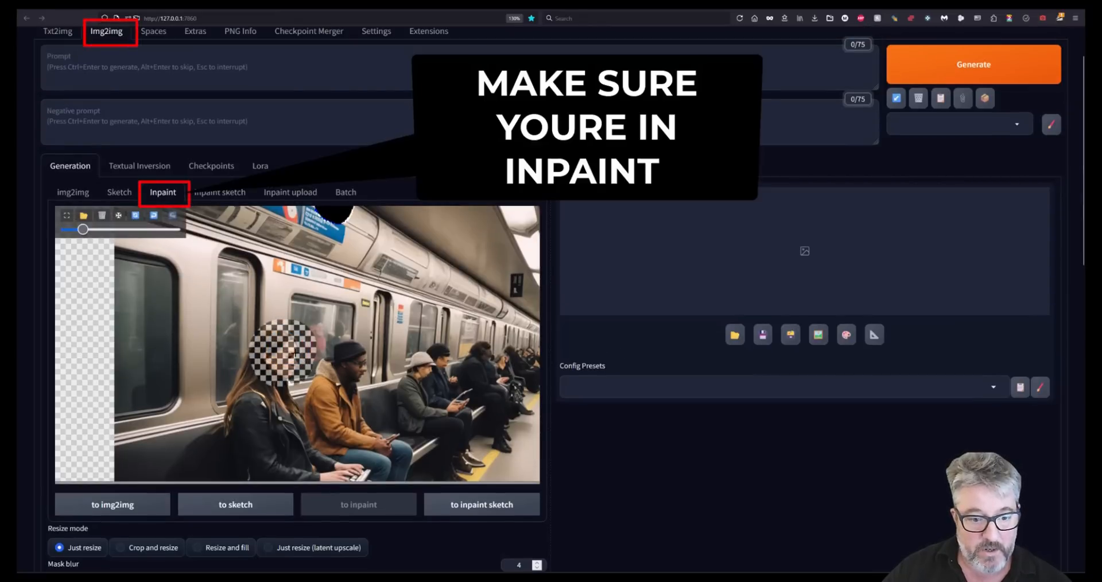
Enter "realistic photo" as the image-to-image prompt
scroll(148, 147, up, 1)
click(143, 125)
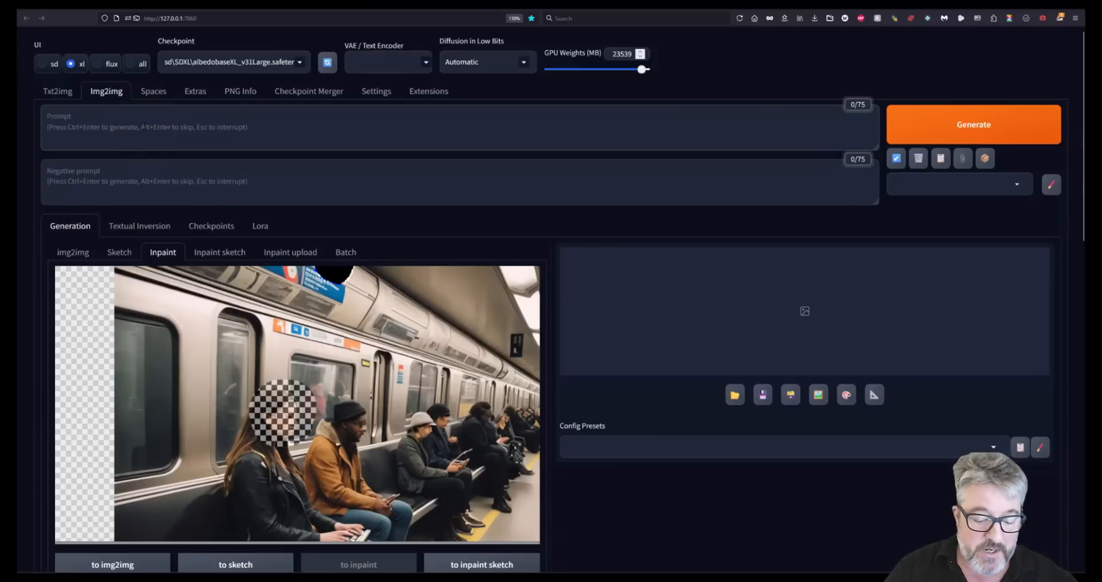
text(realistic photo)
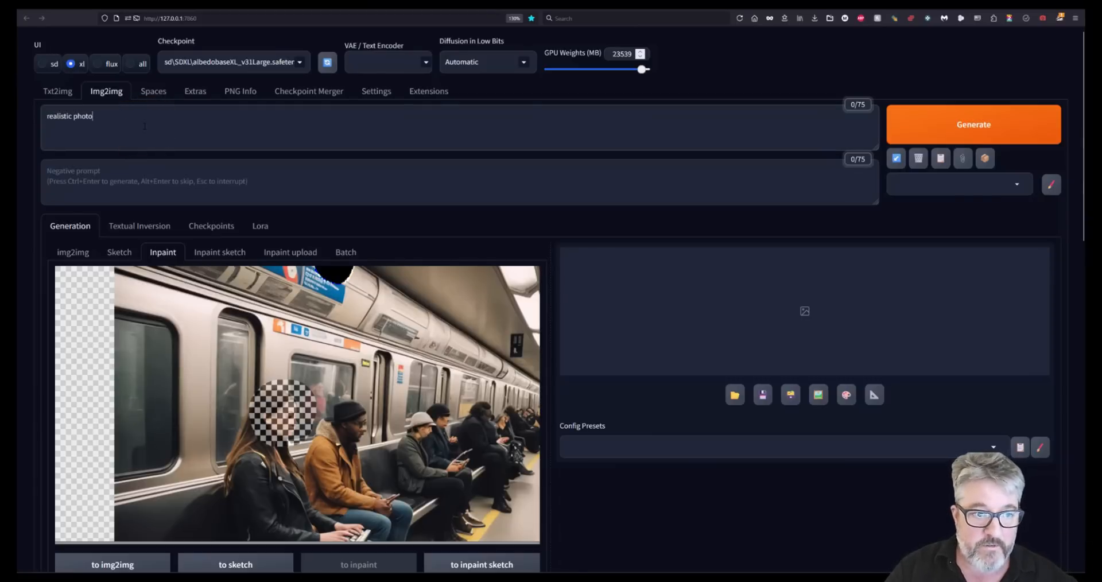
Raise the sampling steps to 36 and restrict the inpaint area to Only masked
scroll(688, 317, down, 8)
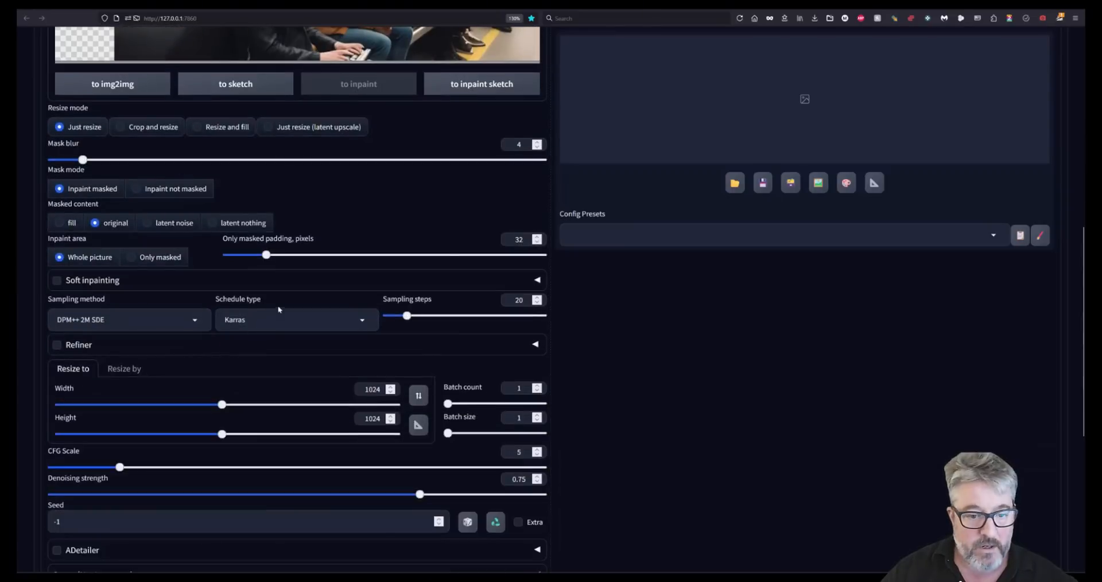
click(420, 316)
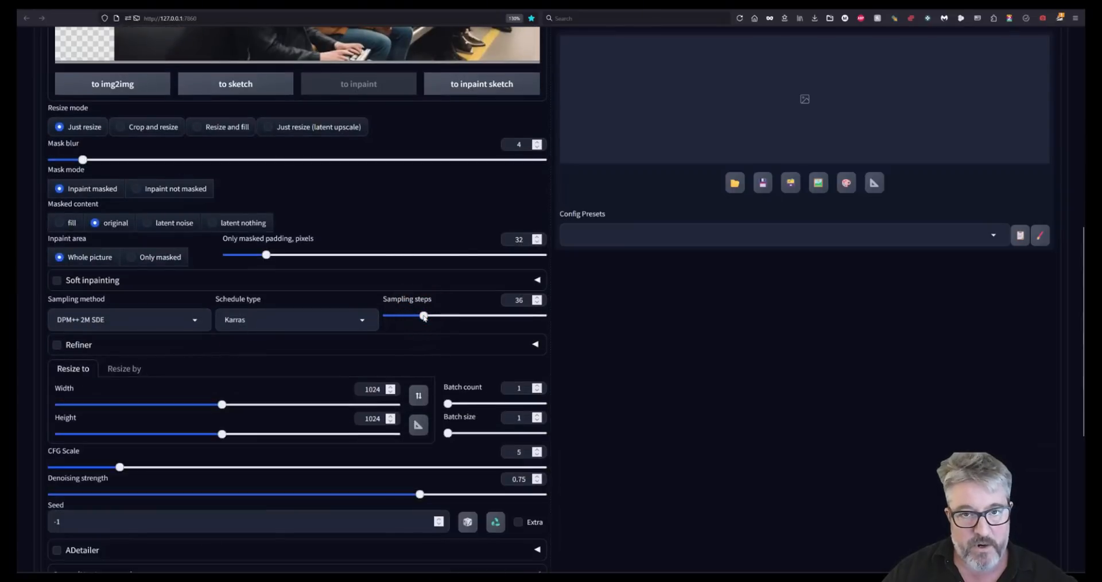
click(136, 263)
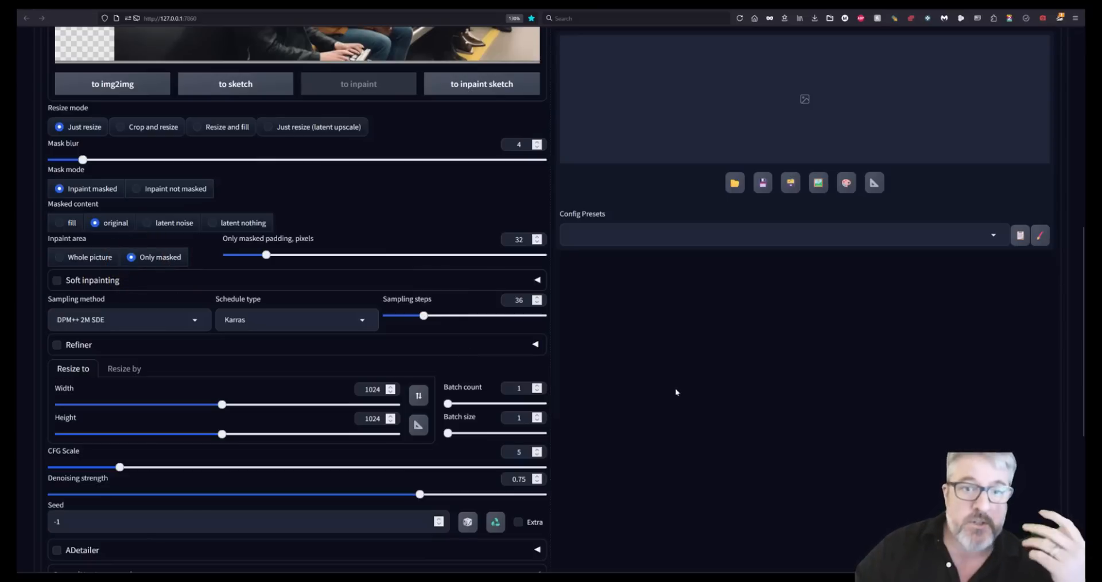
Review the mask, resize dimensions and denoising settings, and generate the inpainted version of the woman's face
scroll(842, 425, up, 5)
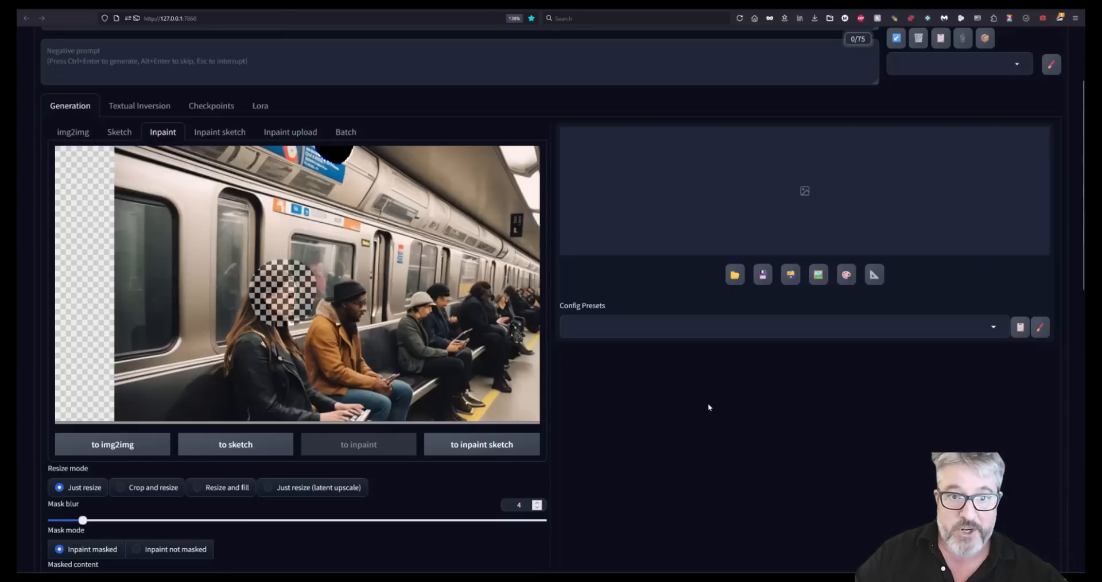
scroll(692, 399, down, 7)
scroll(714, 373, up, 1)
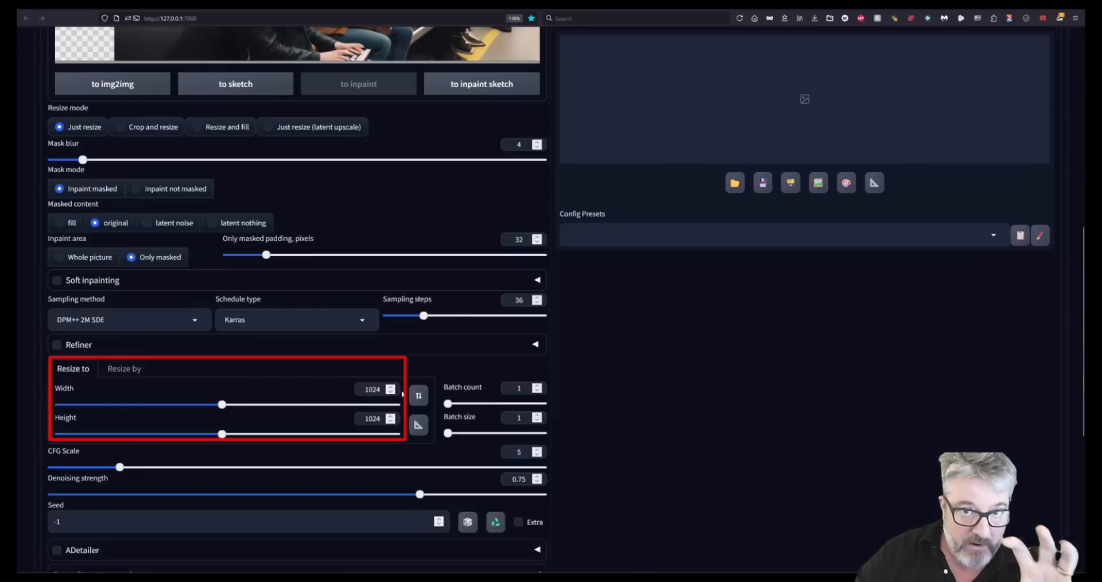
scroll(577, 435, down, 2)
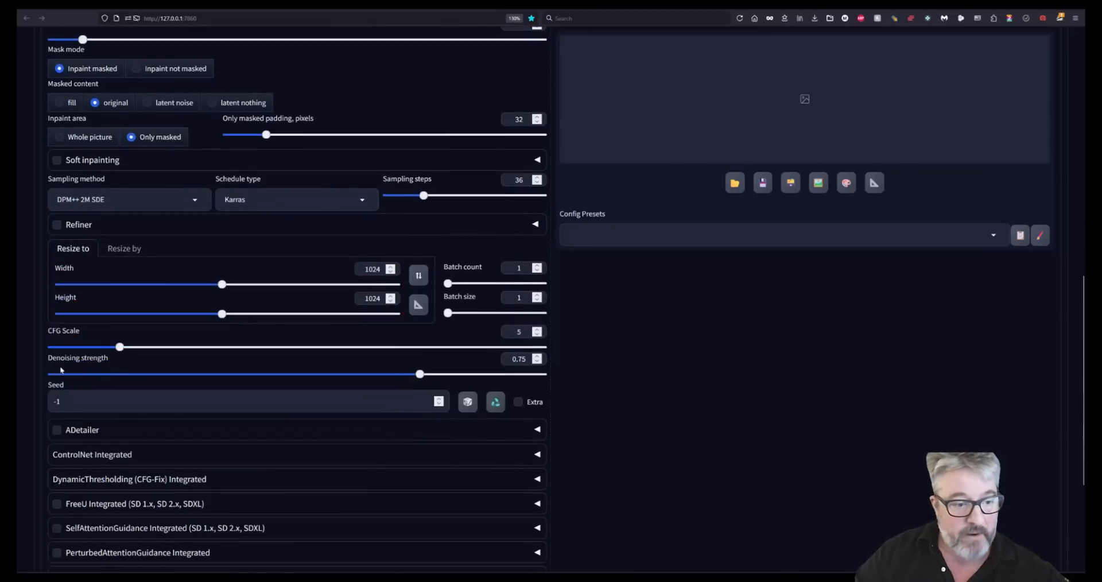
scroll(654, 396, up, 10)
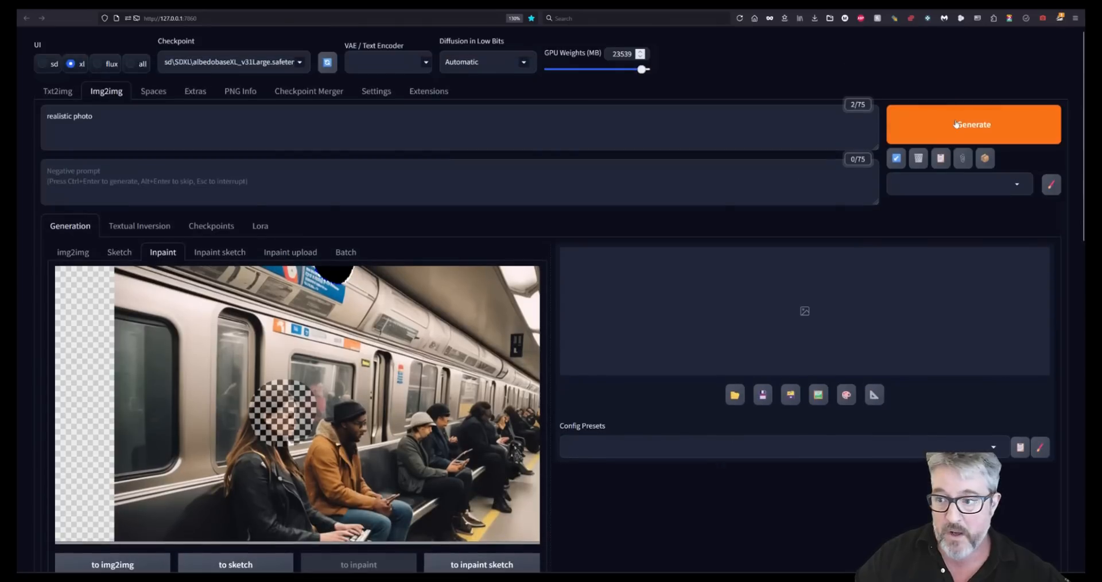
click(954, 121)
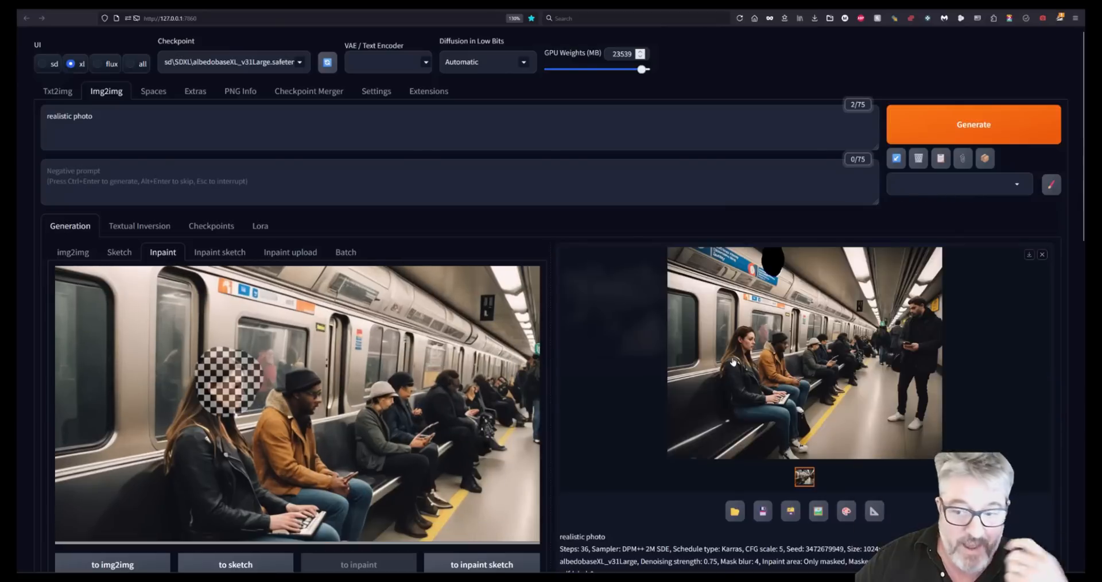
Set the only-masked padding to 12 pixels and inspect the generated subway image at full size
scroll(642, 393, down, 5)
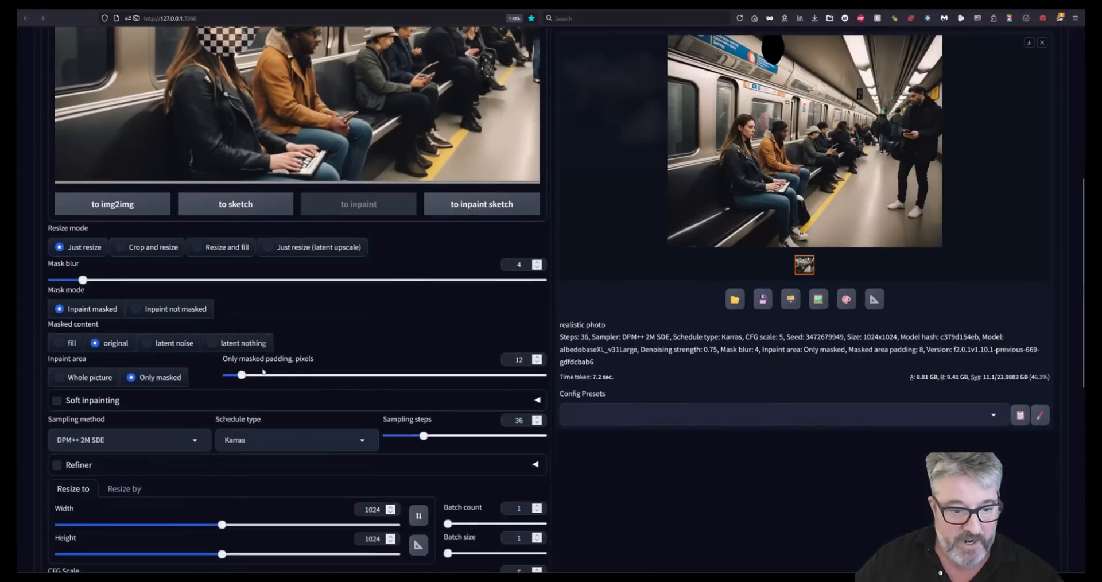
click(780, 130)
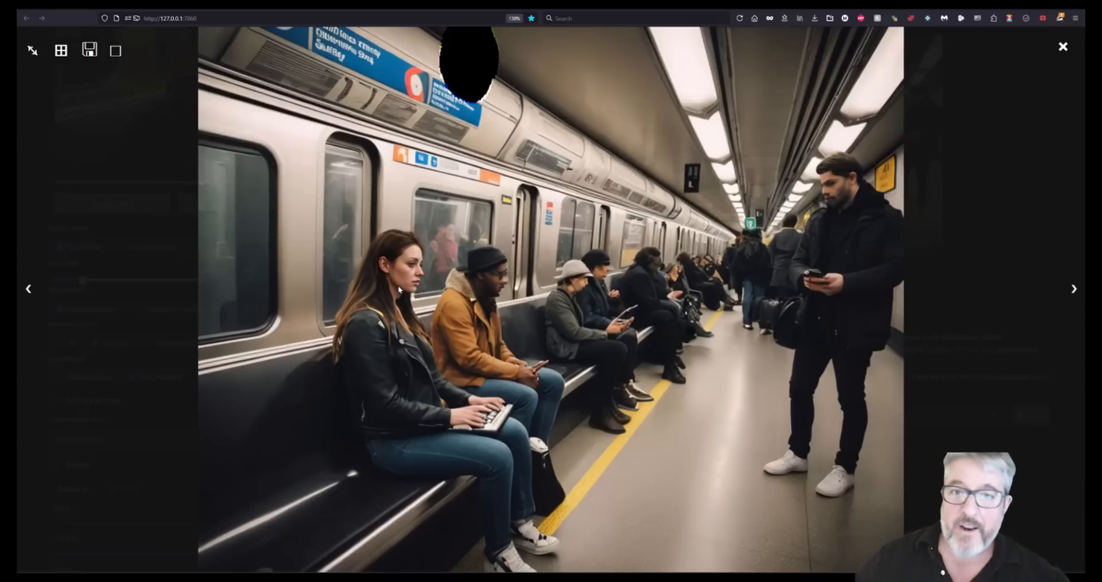
click(1064, 48)
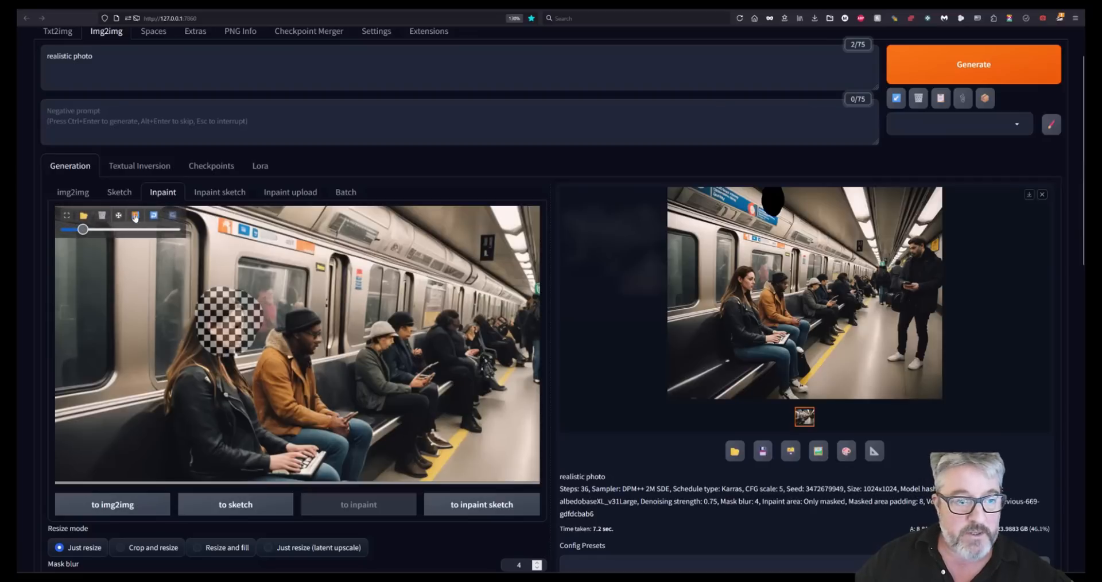
Clear the mask from the woman's face and send the generated image back to inpainting
click(135, 217)
scroll(237, 338, up, 5)
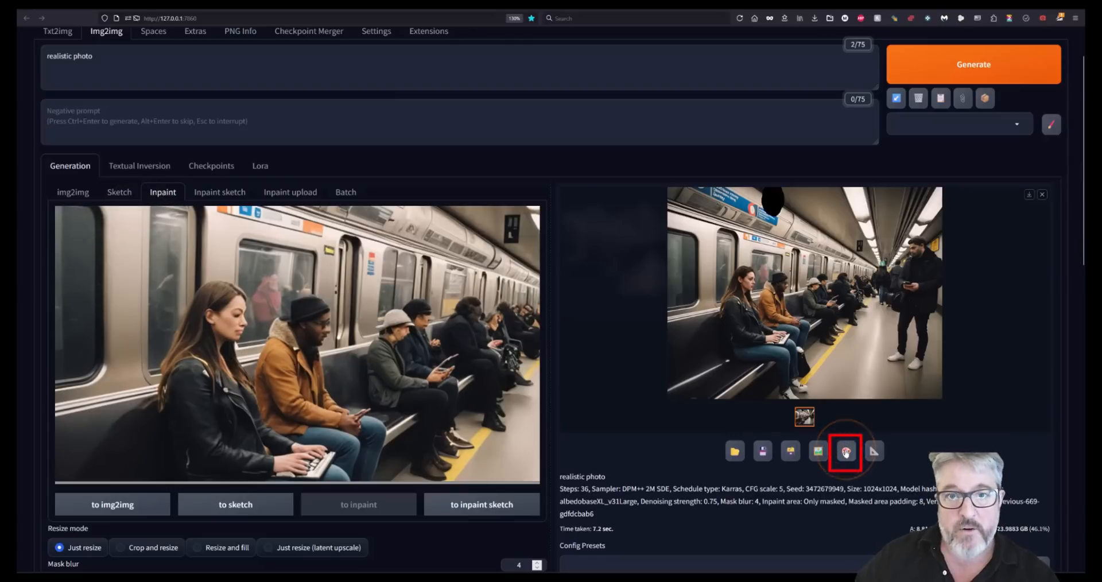
click(845, 452)
Mask the face of the man in the tan jacket and generate the inpainted image
scroll(272, 360, up, 4)
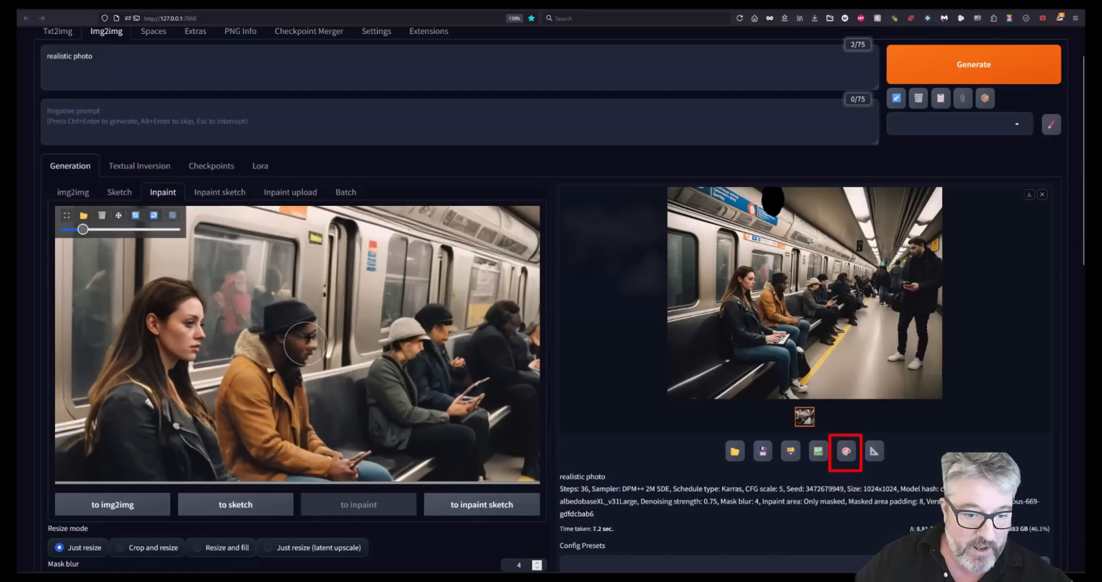
mouse_move(310, 327)
mouse_down()
mouse_move(285, 334)
mouse_move(294, 326)
mouse_up()
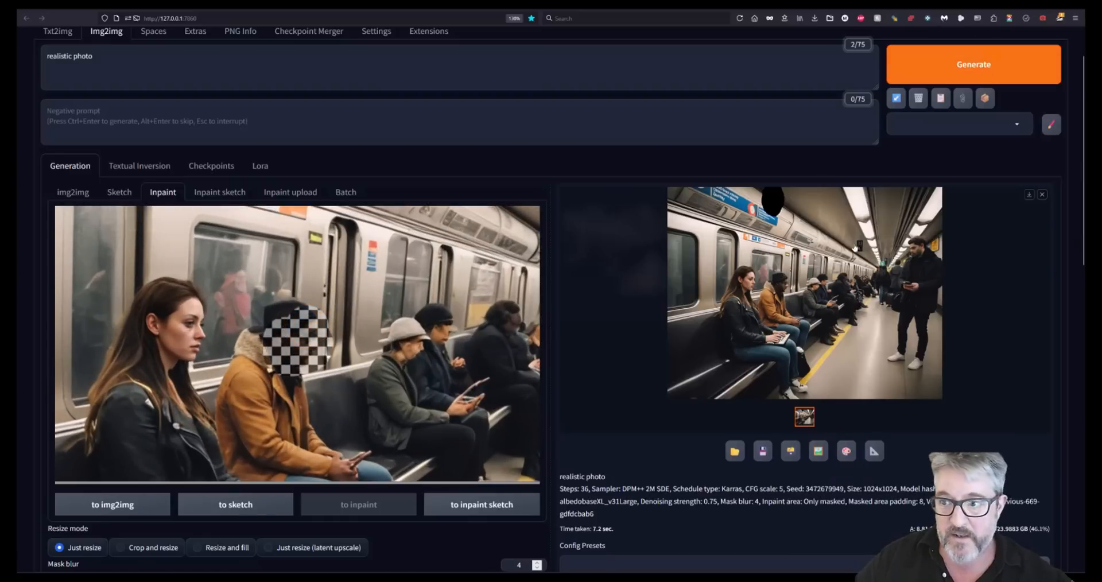
click(987, 62)
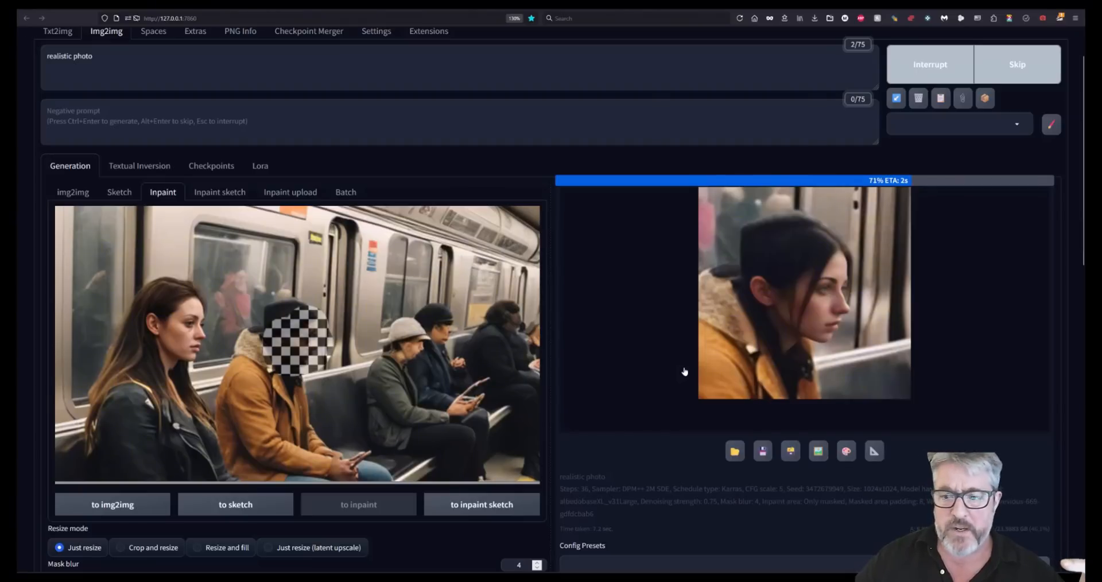
Extend the prompt to "realistic photo, man dark skin" and regenerate the masked face
click(200, 79)
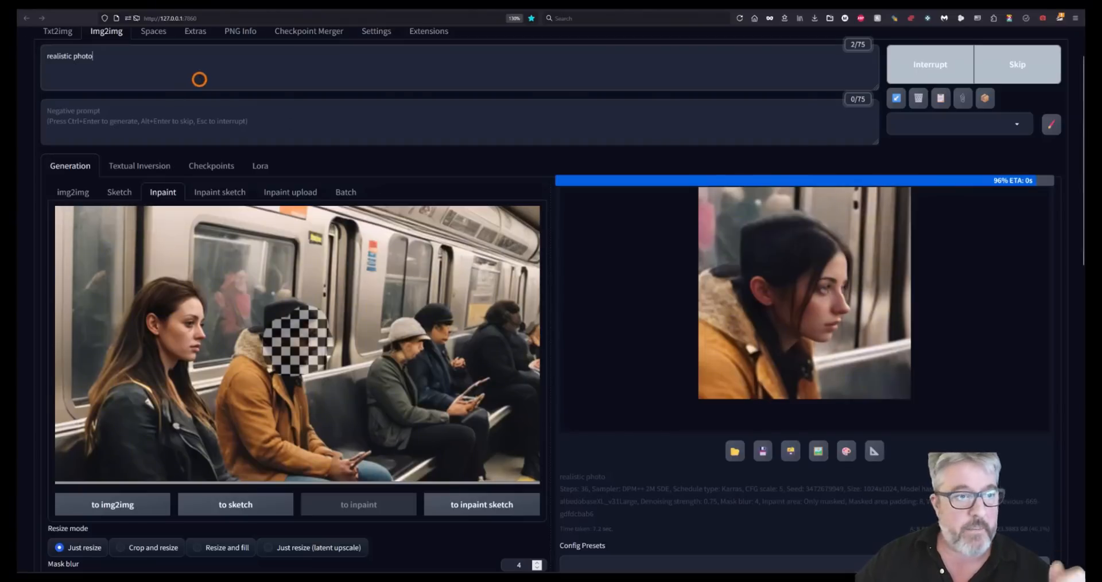
text(, man dark skin)
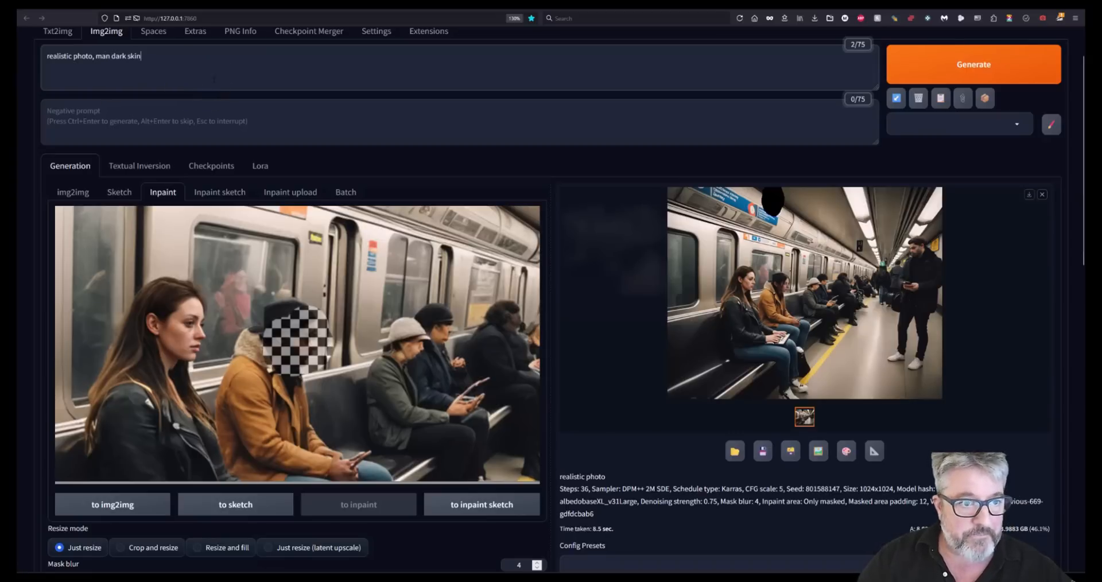
click(1012, 63)
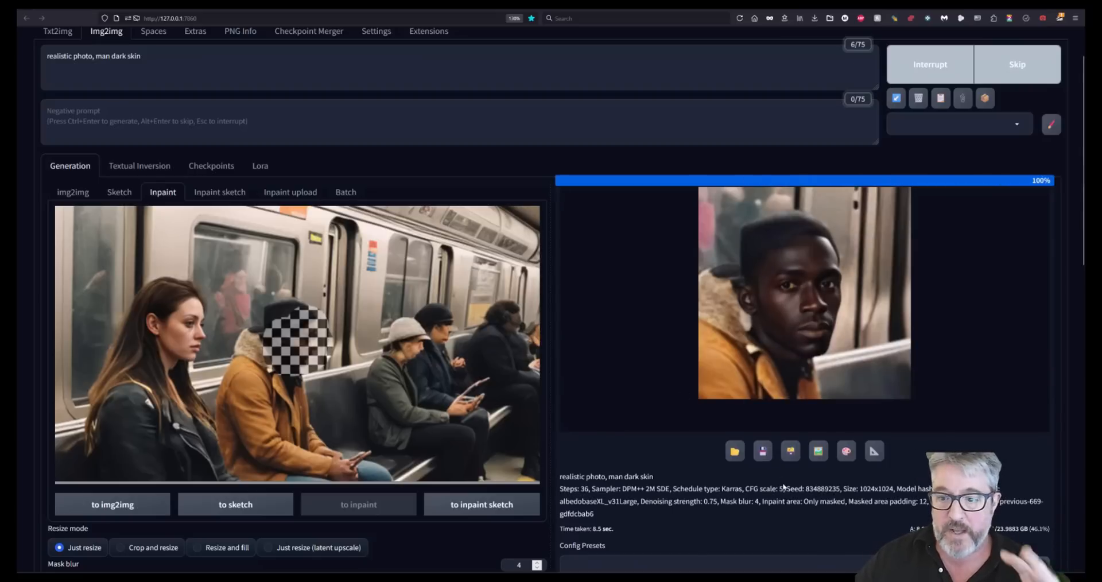
Lower the denoising strength to 0.63 and regenerate the man's face
scroll(783, 483, down, 5)
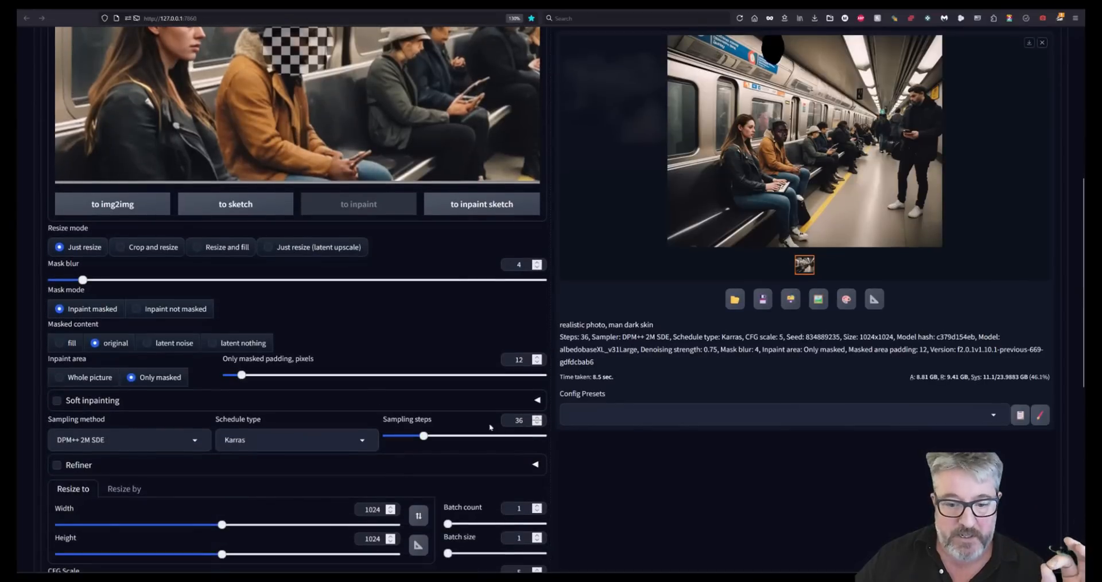
scroll(489, 427, down, 5)
drag(407, 315, 362, 315)
key(ctrl+Return)
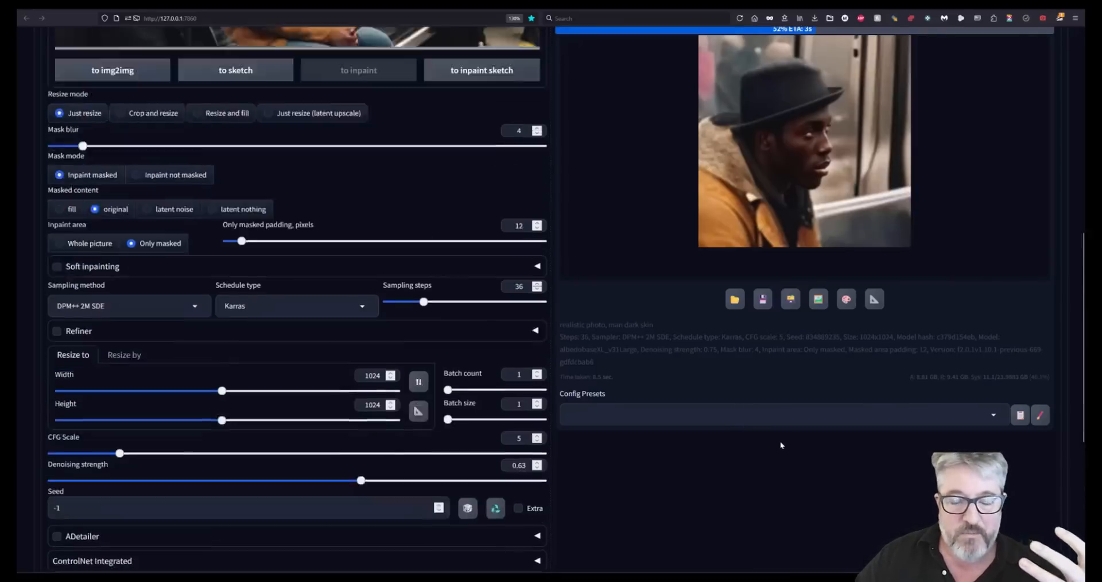
Set the denoising strength to 0.6 and inspect the latest subway image at full size
scroll(781, 444, up, 5)
scroll(291, 247, down, 6)
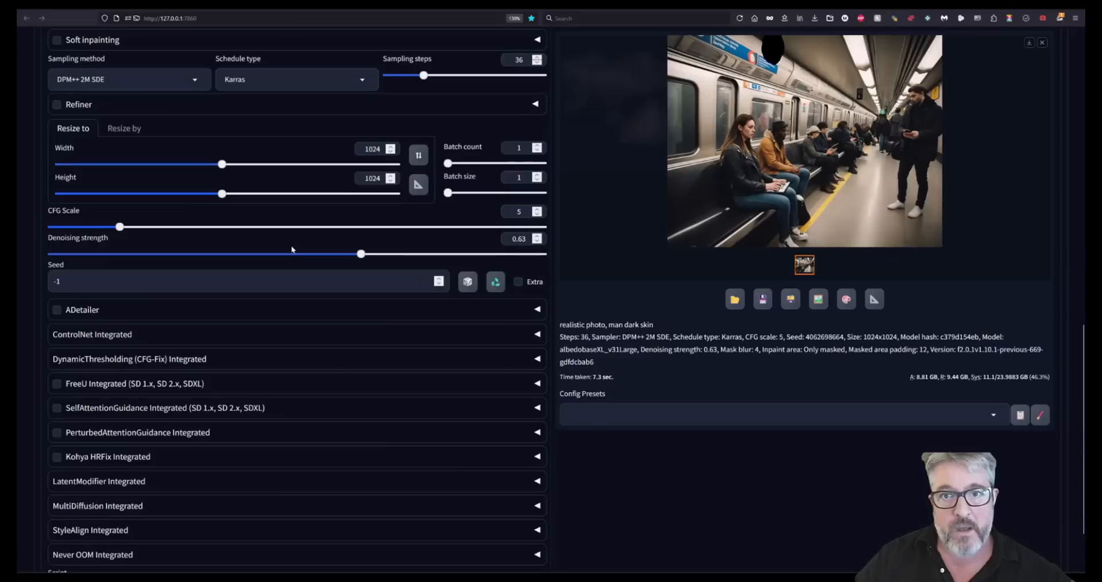
click(339, 254)
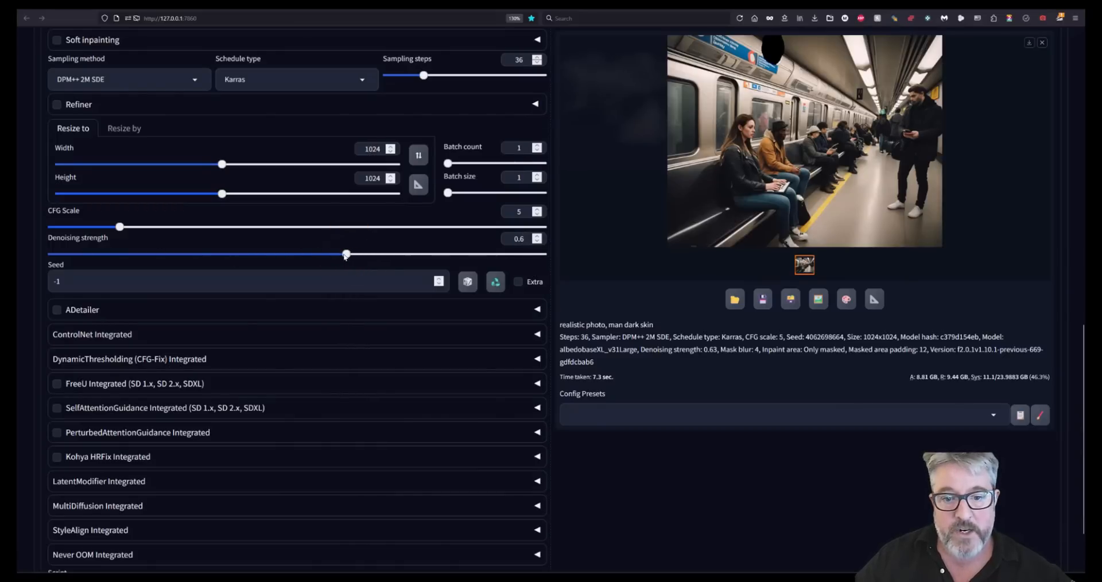
scroll(772, 440, up, 10)
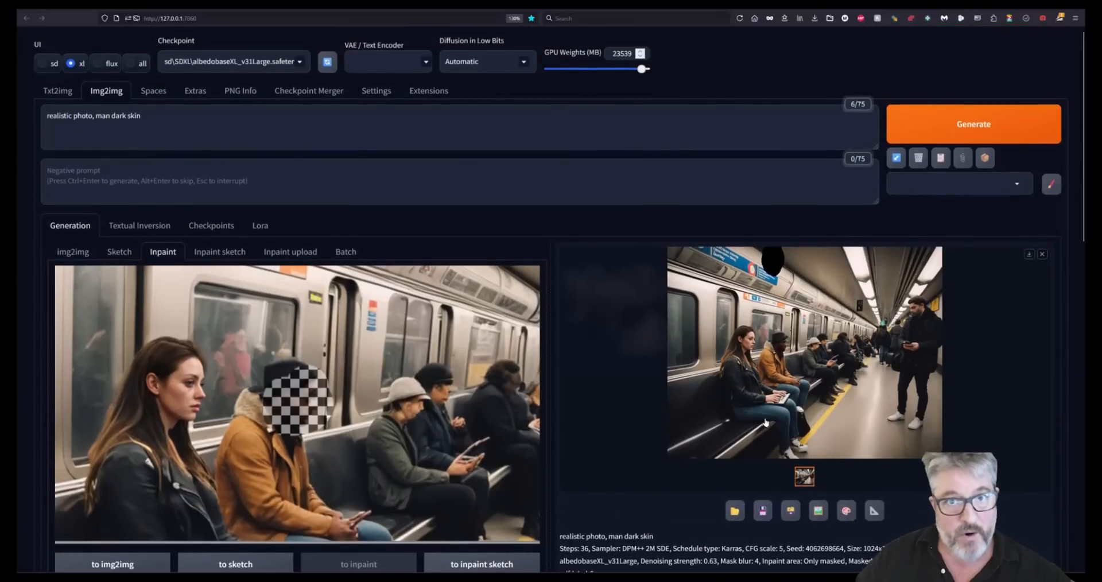
scroll(771, 433, down, 3)
click(796, 313)
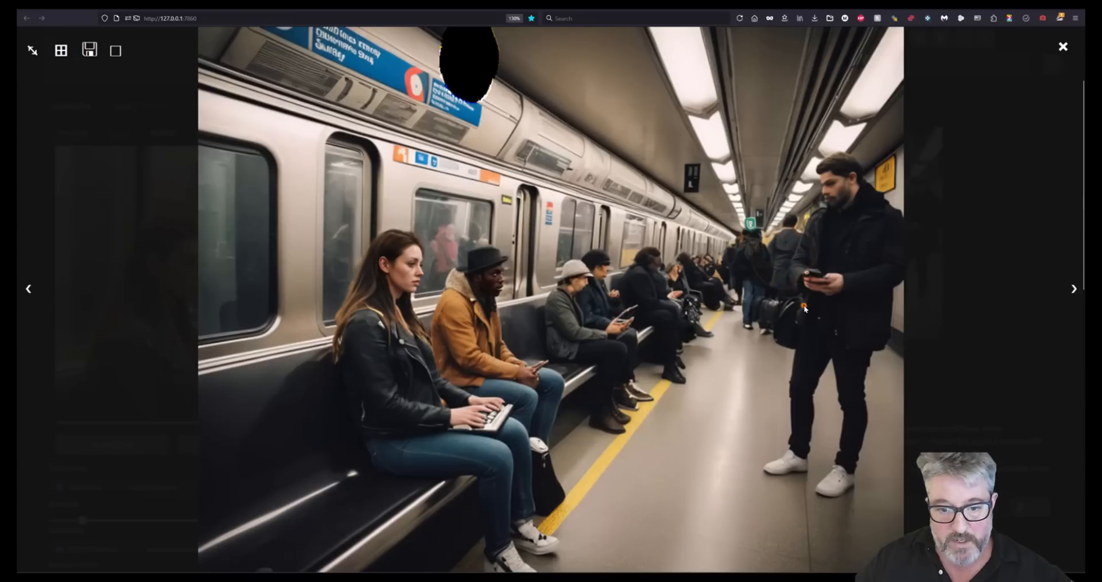
click(803, 305)
Send the latest result to inpainting and replace the face mask with one over the black patch on the ad strip
click(845, 391)
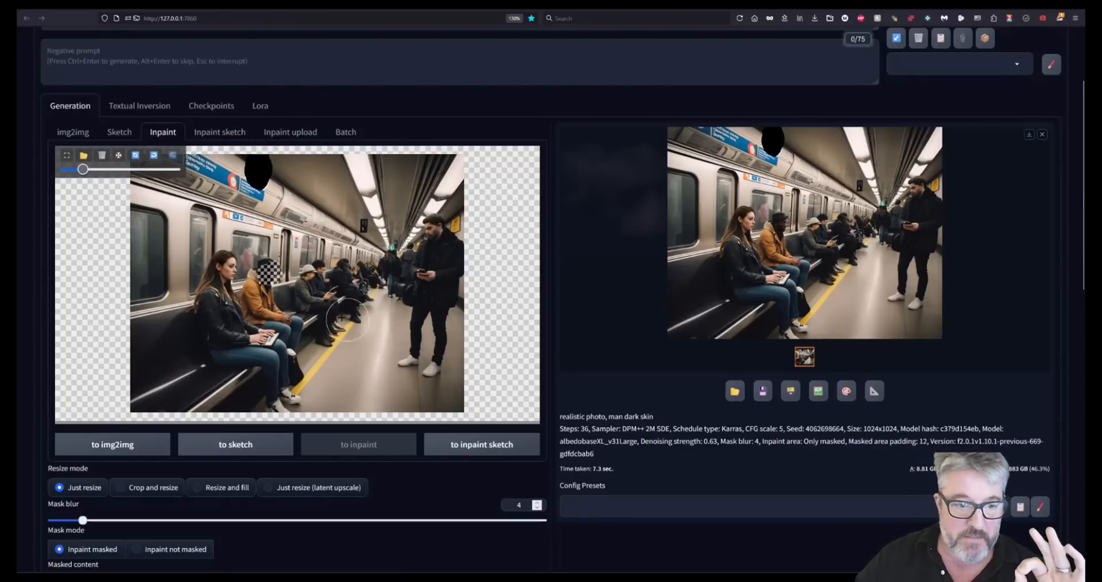
click(136, 154)
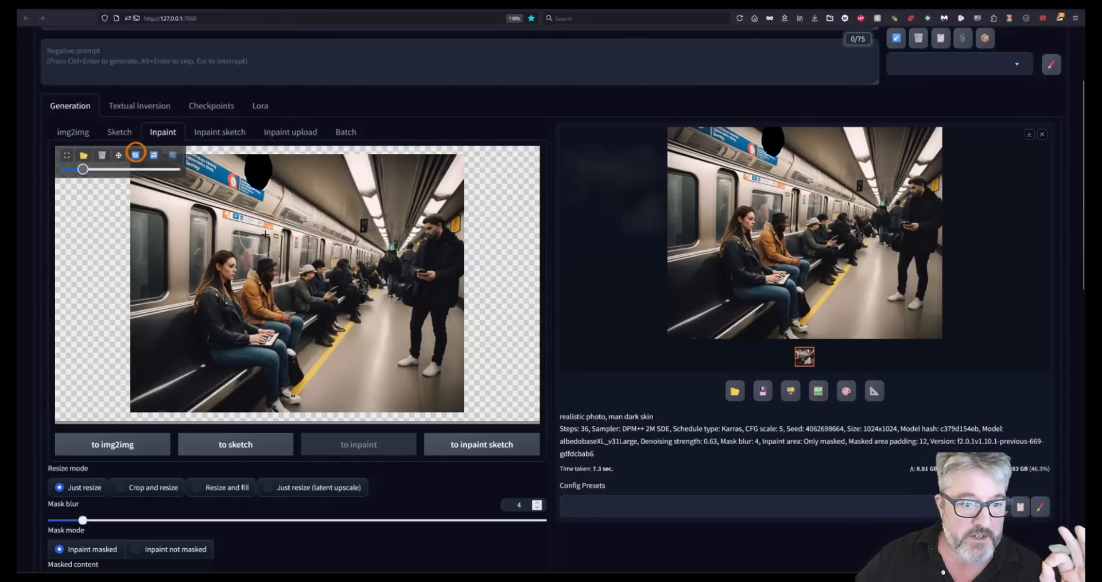
scroll(269, 191, up, 3)
drag(269, 191, 284, 262)
drag(271, 214, 272, 223)
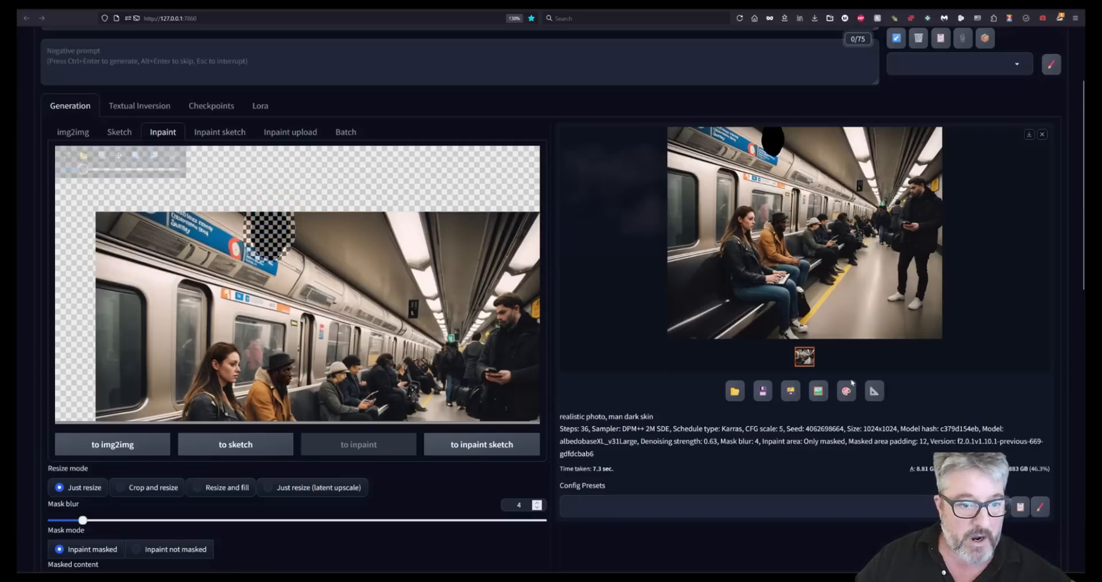
Remove "man dark skin" from the prompt, keeping only "realistic photo,"
scroll(551, 287, up, 2)
drag(141, 116, 95, 116)
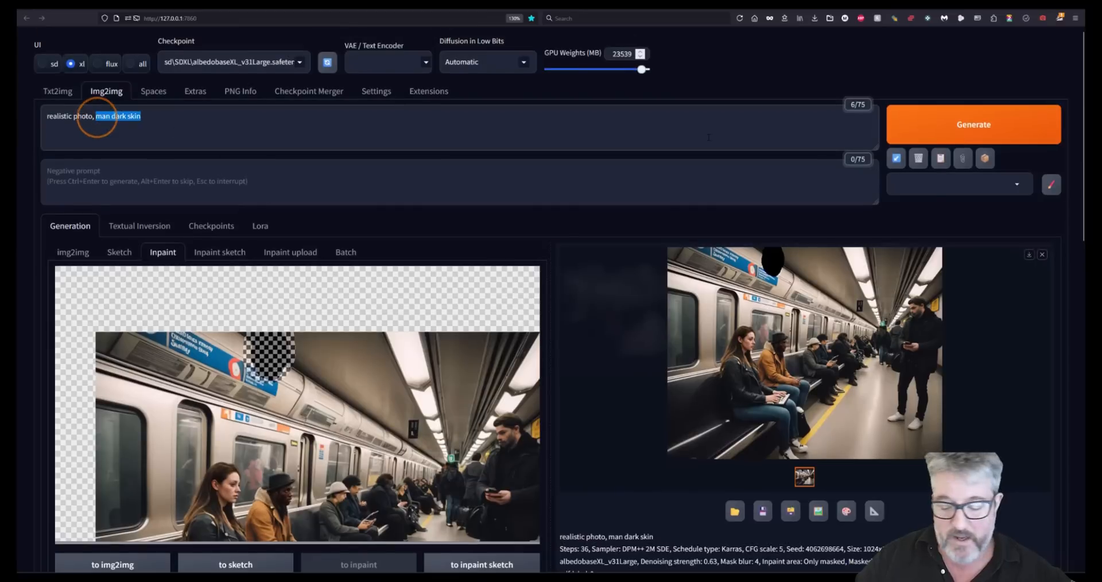
key(Return)
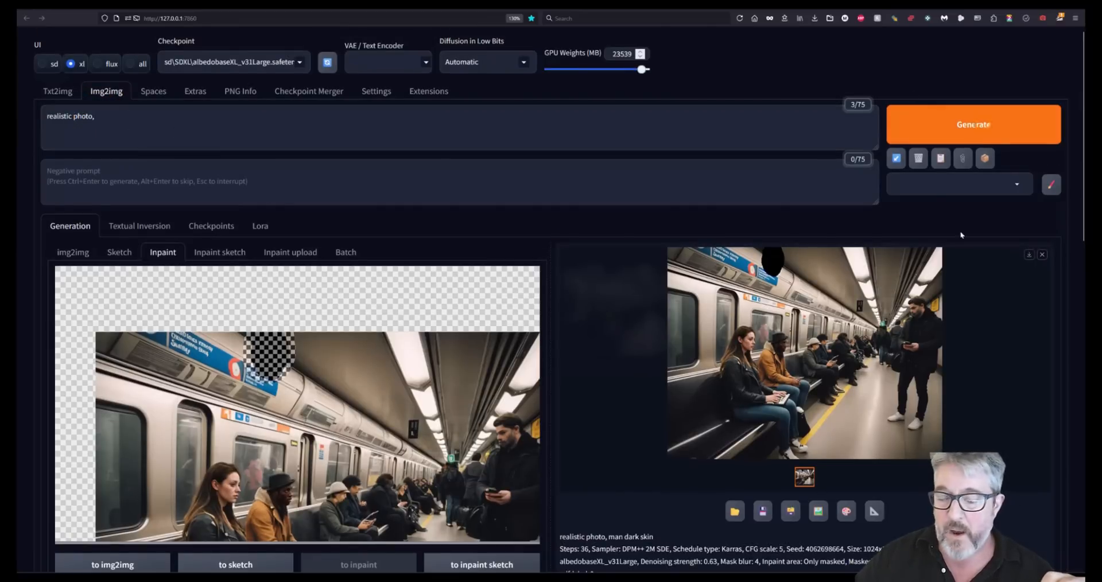
Generate the inpaint over the black patch and set the only-masked padding to 16 pixels
click(963, 137)
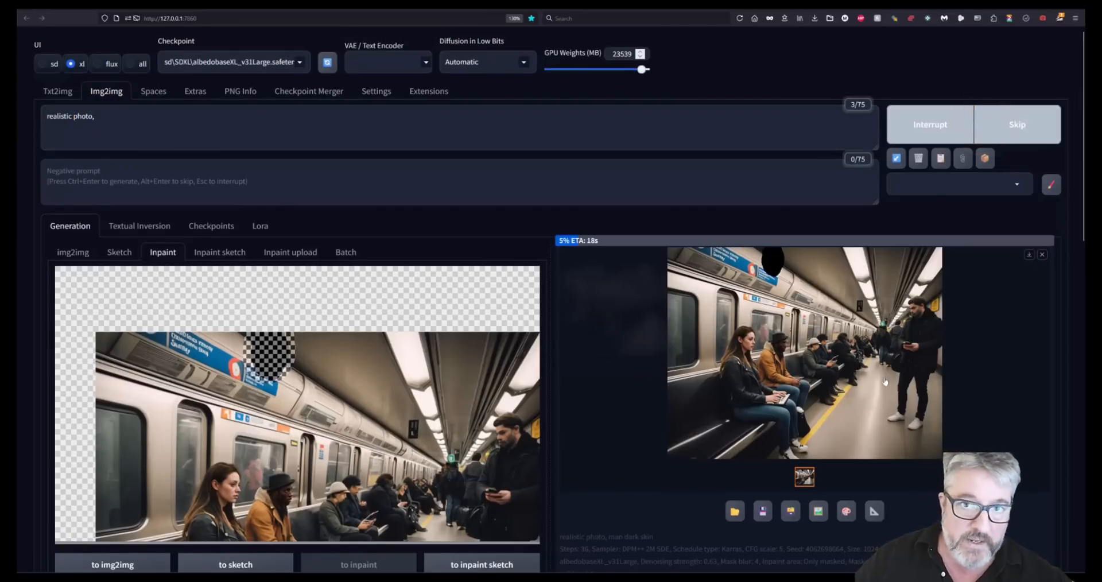
scroll(885, 382, down, 3)
scroll(178, 313, down, 3)
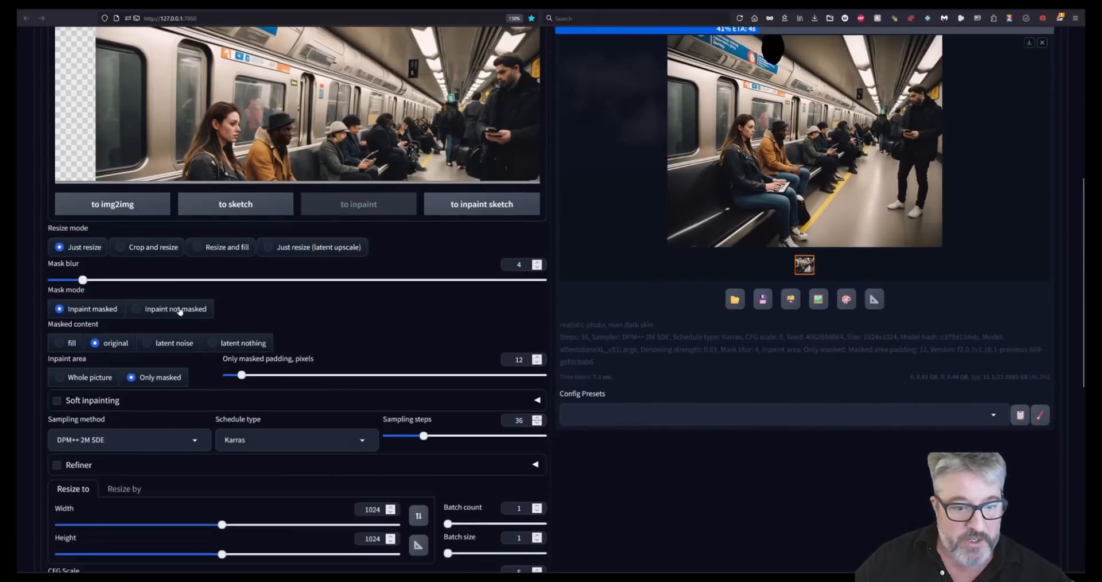
drag(241, 377, 246, 376)
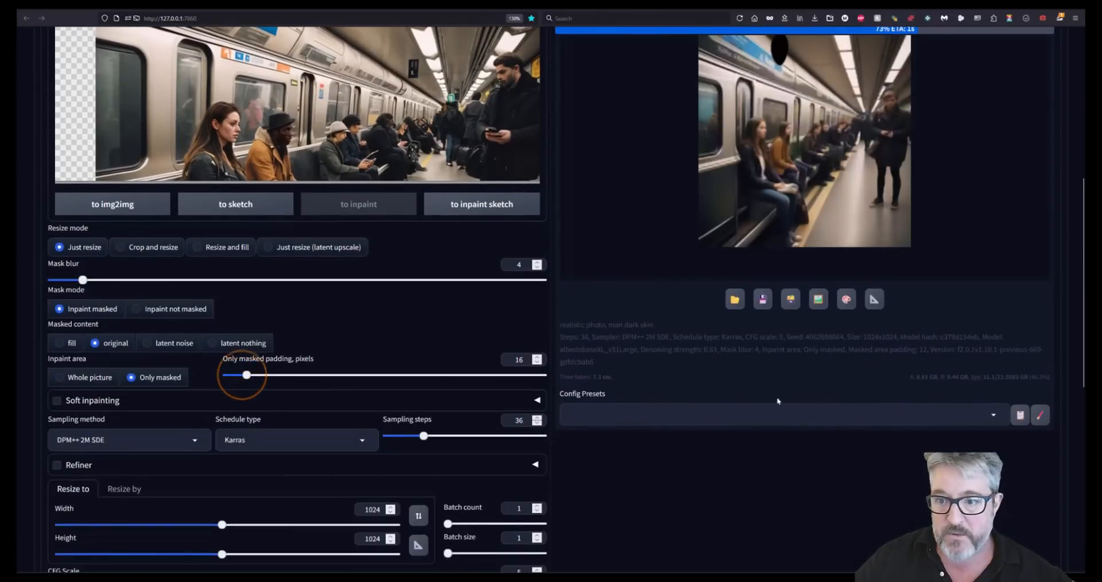
scroll(789, 422, up, 2)
scroll(789, 408, up, 4)
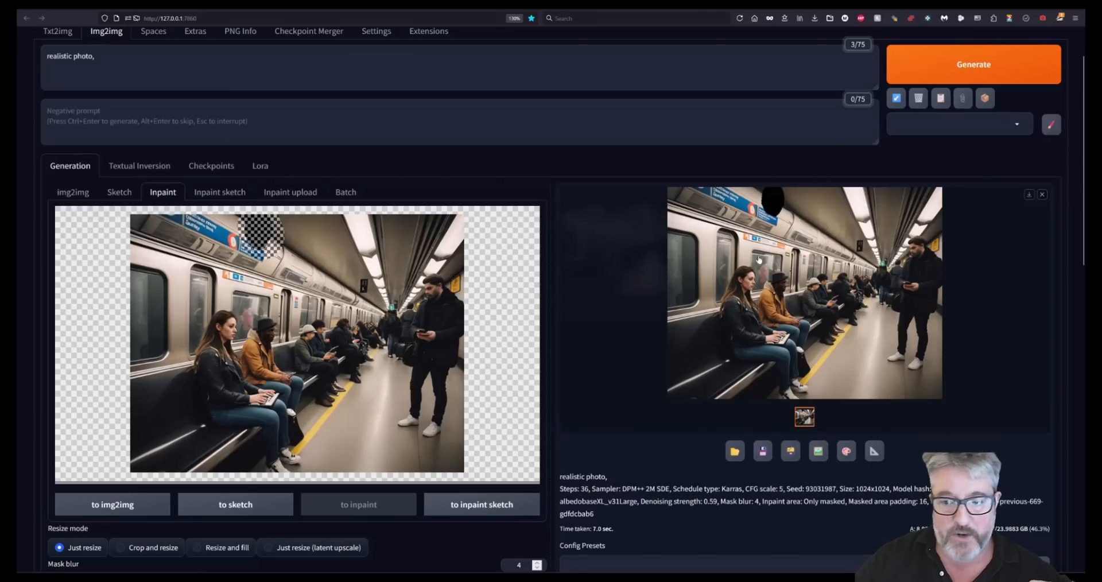
Raise the denoising strength to 0.85, regenerate the black patch area and inspect the result at full size
scroll(758, 281, down, 10)
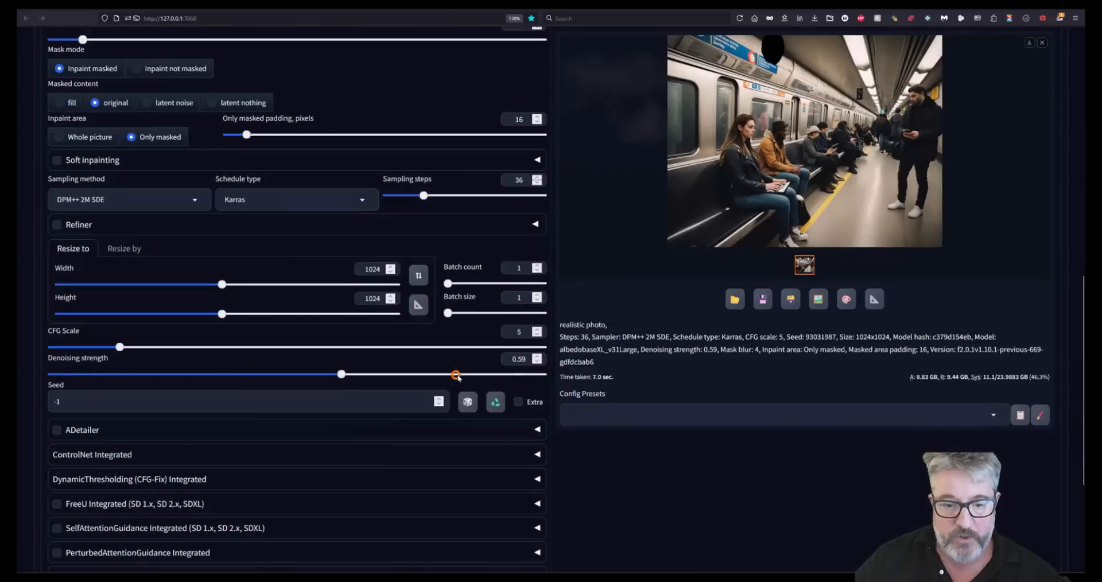
key(ctrl+Return)
scroll(867, 427, up, 8)
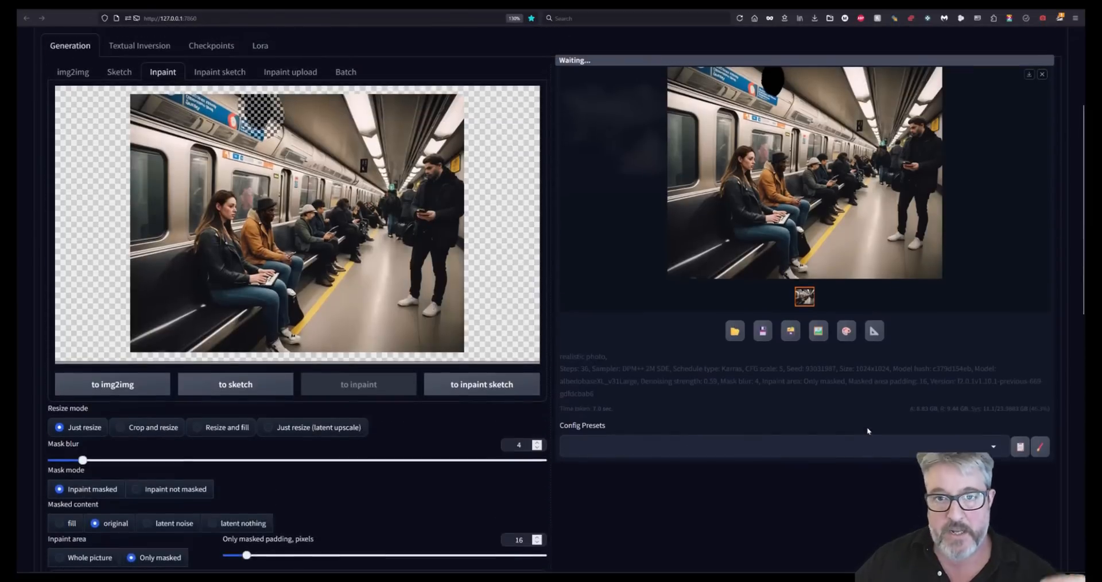
scroll(866, 429, up, 4)
scroll(867, 431, down, 8)
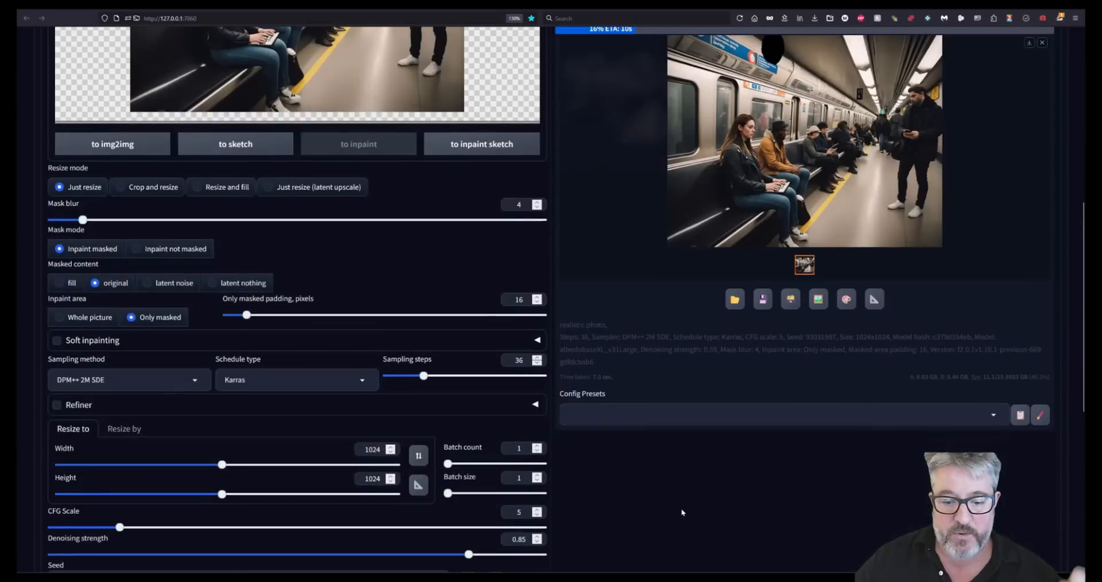
scroll(682, 512, down, 1)
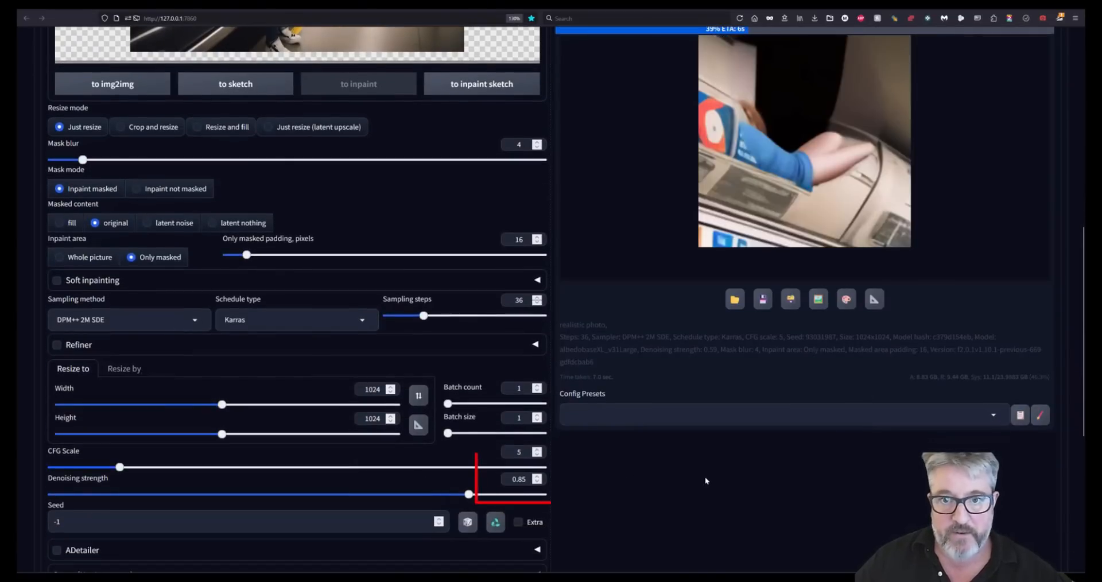
scroll(706, 479, up, 8)
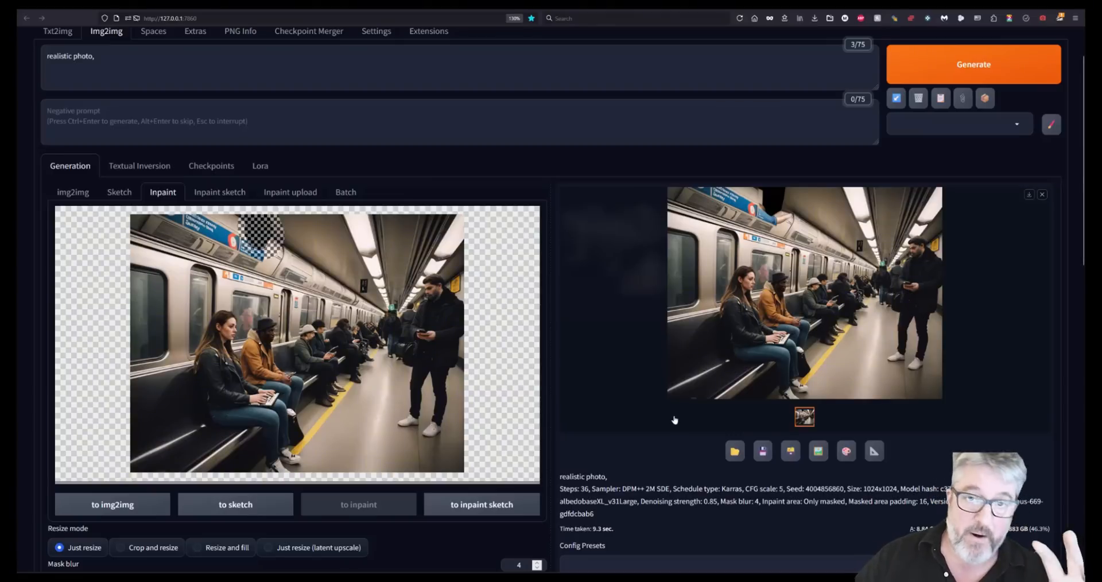
click(707, 343)
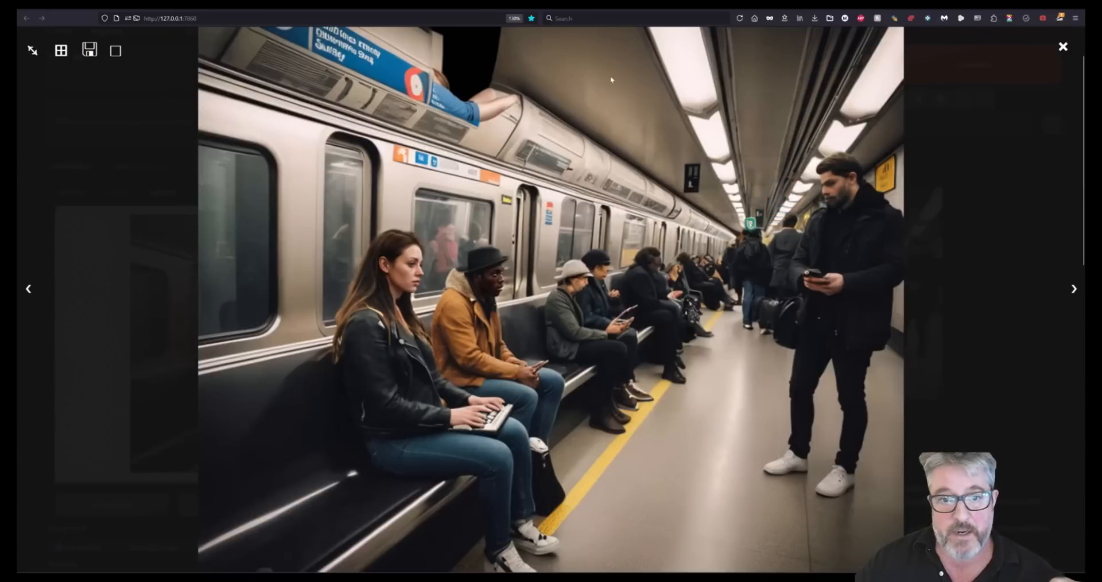
key(Escape)
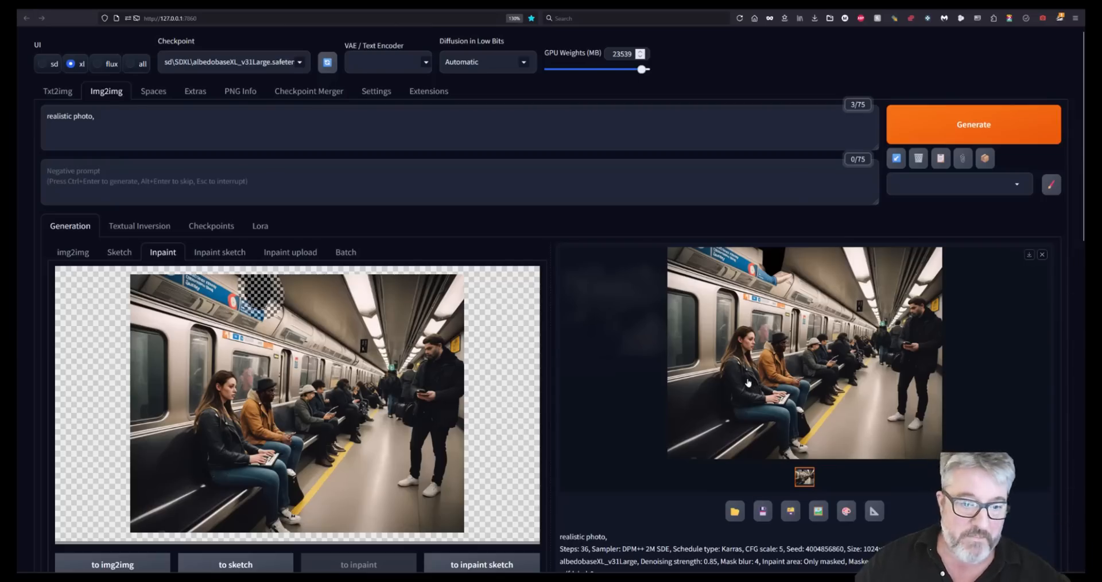
Clear the mask over the black patch and paint a new mask over the standing man's face
scroll(747, 383, down, 2)
scroll(747, 382, down, 3)
scroll(748, 382, up, 2)
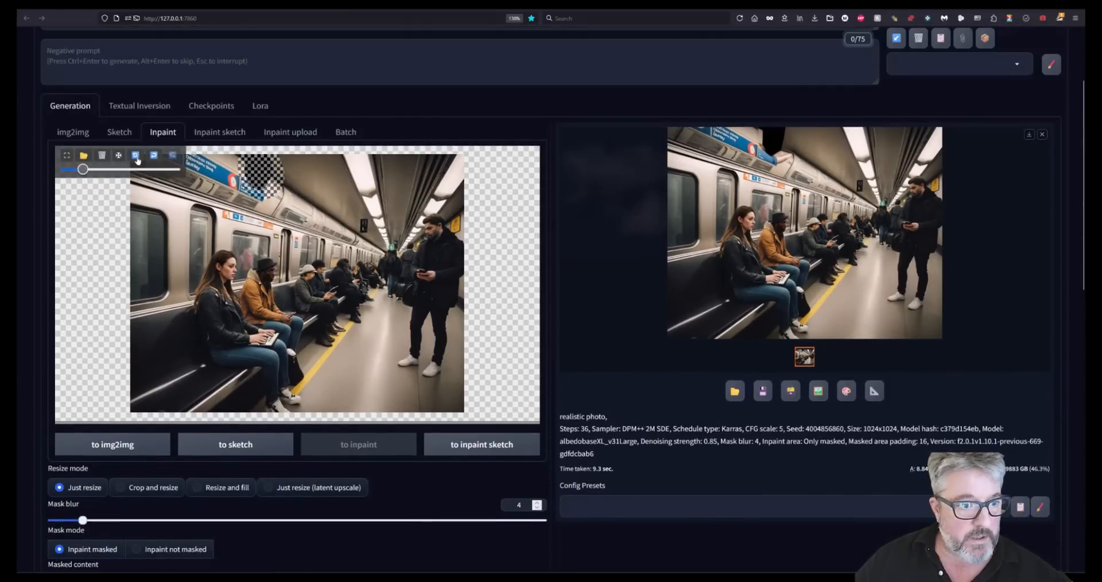
click(137, 157)
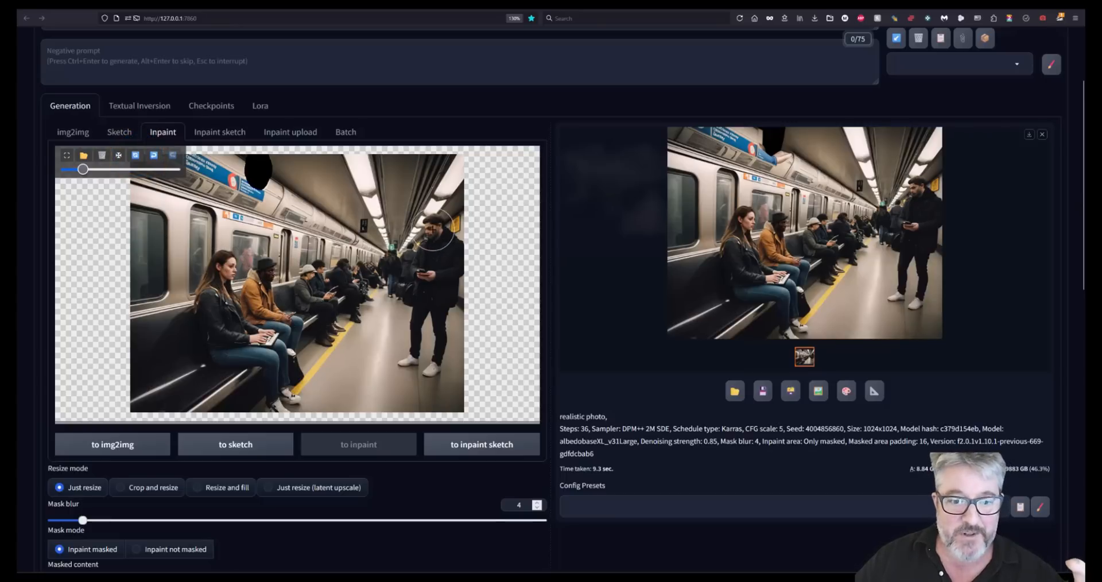
scroll(422, 230, up, 3)
drag(435, 237, 429, 232)
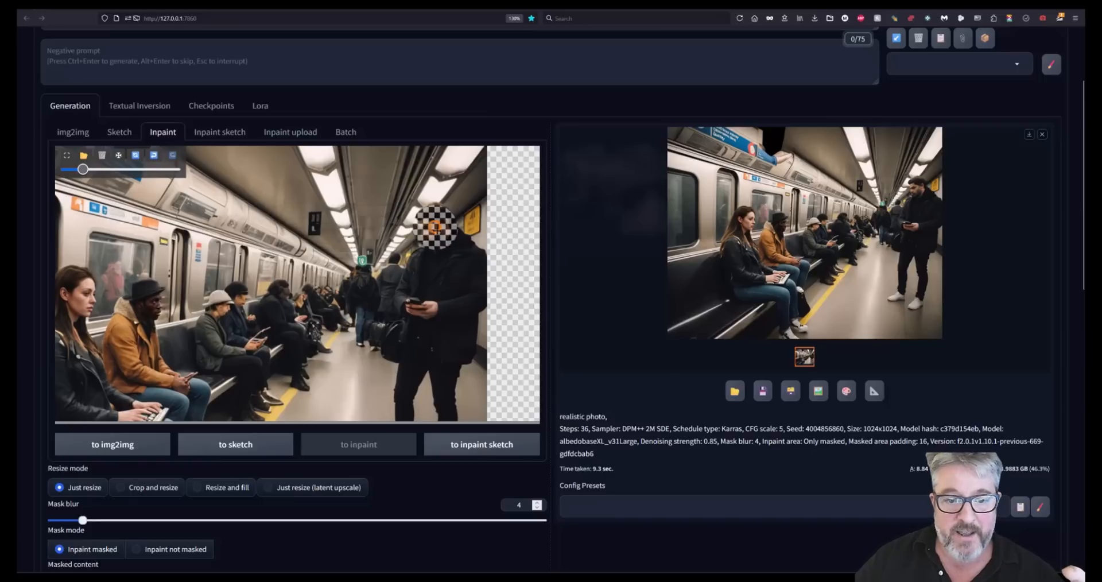
Regenerate the standing man's face at the high denoising strength and check the resulting image
scroll(967, 120, up, 2)
click(967, 121)
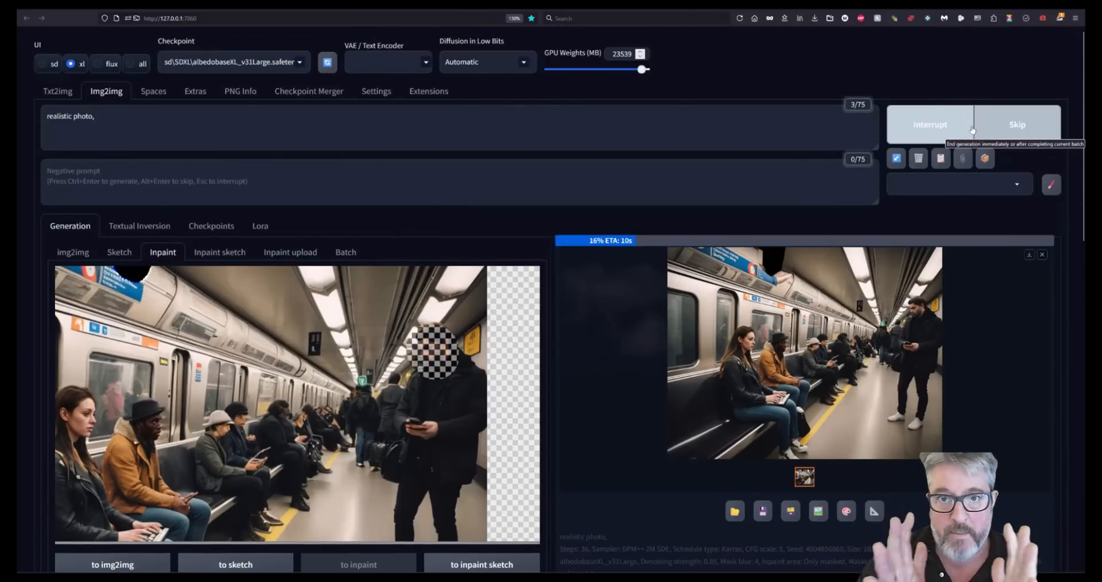
scroll(763, 367, down, 4)
scroll(763, 367, down, 2)
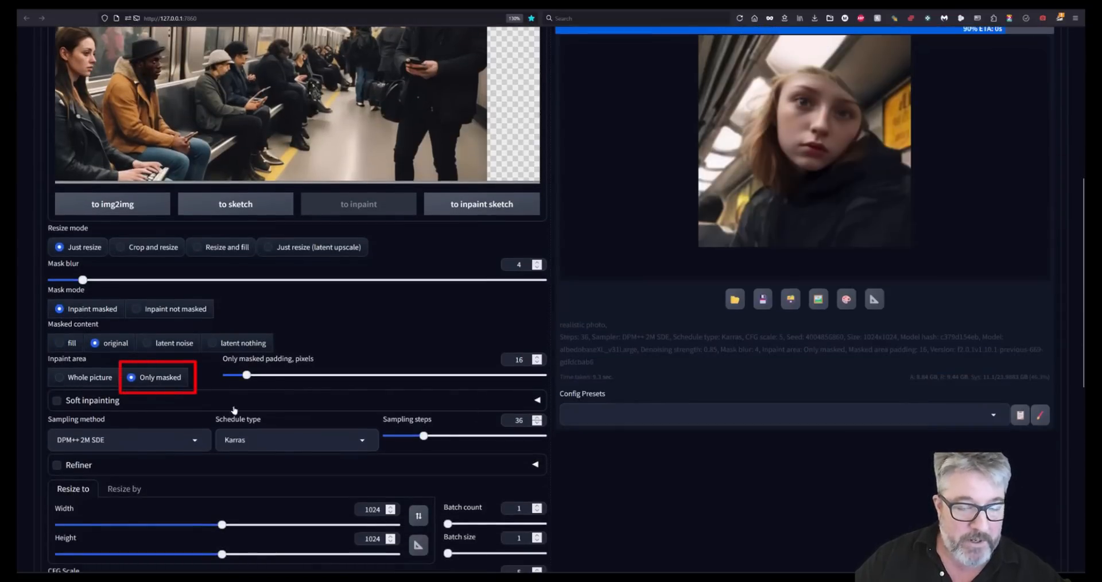
scroll(230, 402, up, 6)
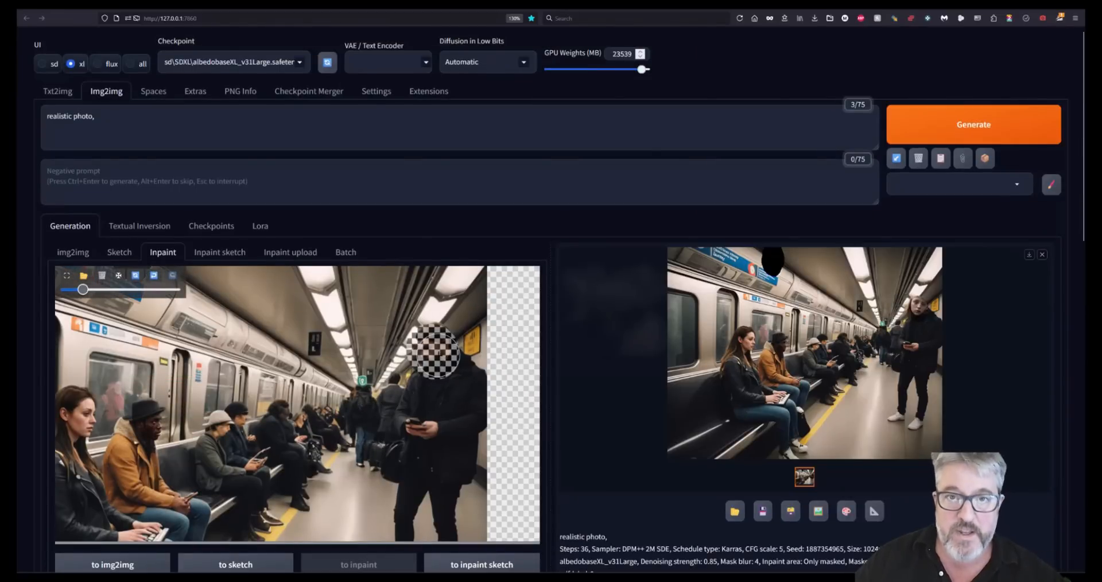
click(701, 370)
click(745, 368)
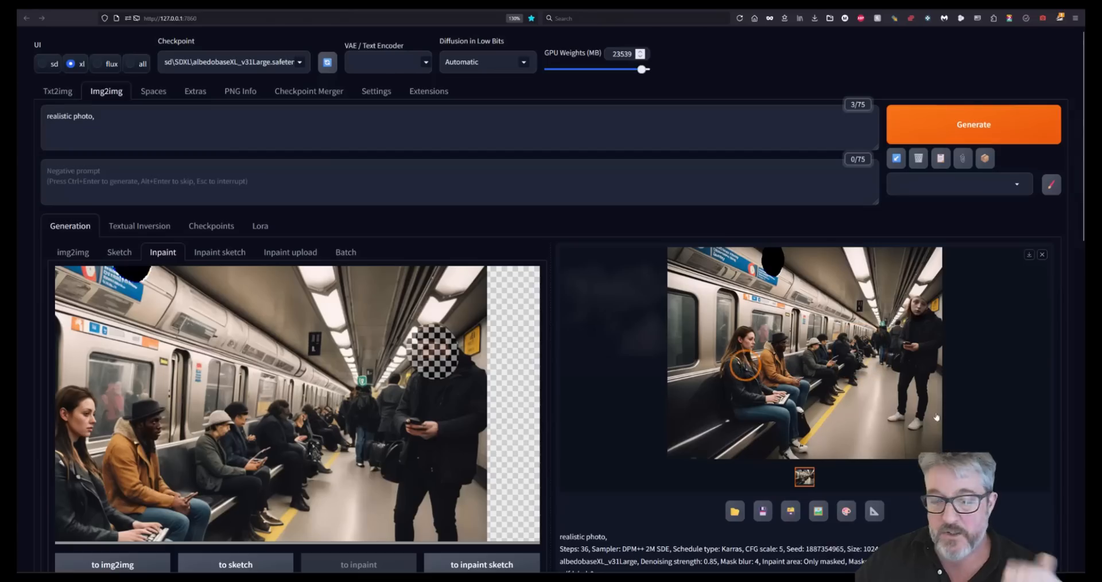
Lower the denoising strength to 0.63, regenerate the standing man's face and view the result at full size
scroll(380, 470, down, 8)
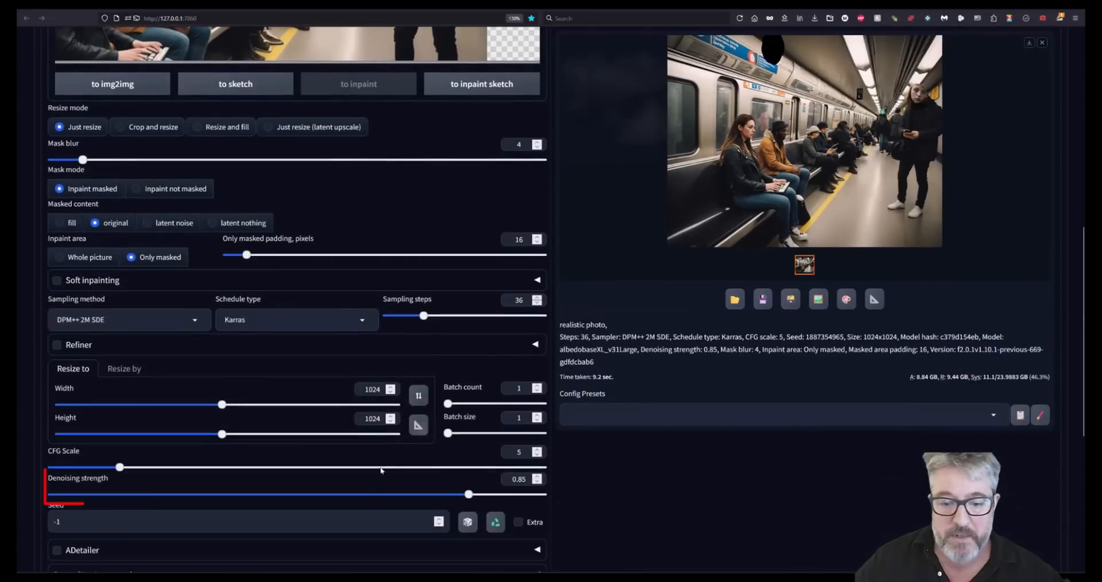
click(361, 494)
key(ctrl+Return)
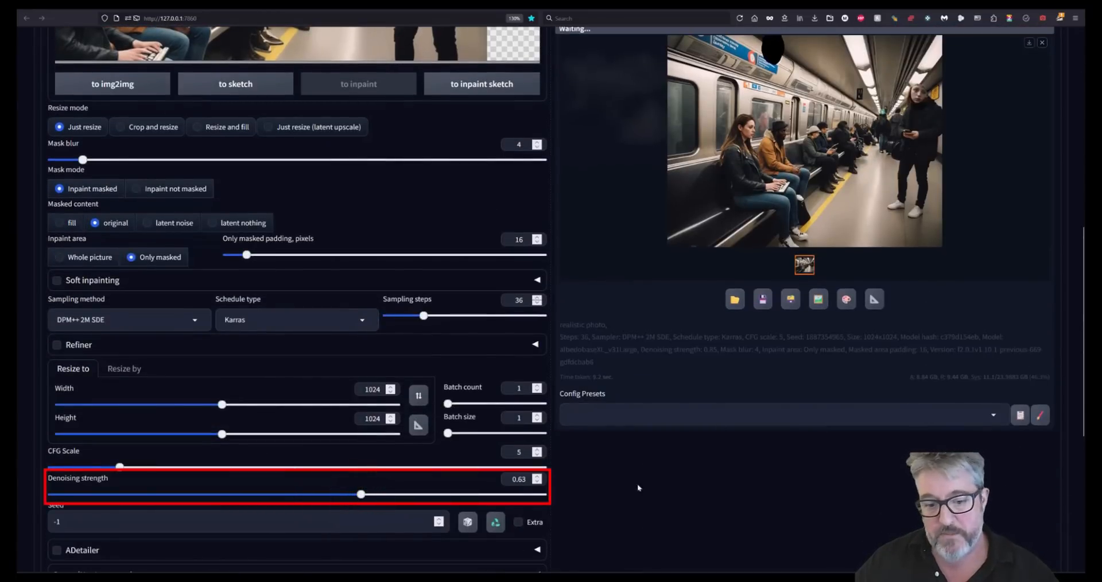
scroll(670, 496, up, 1)
scroll(446, 408, up, 7)
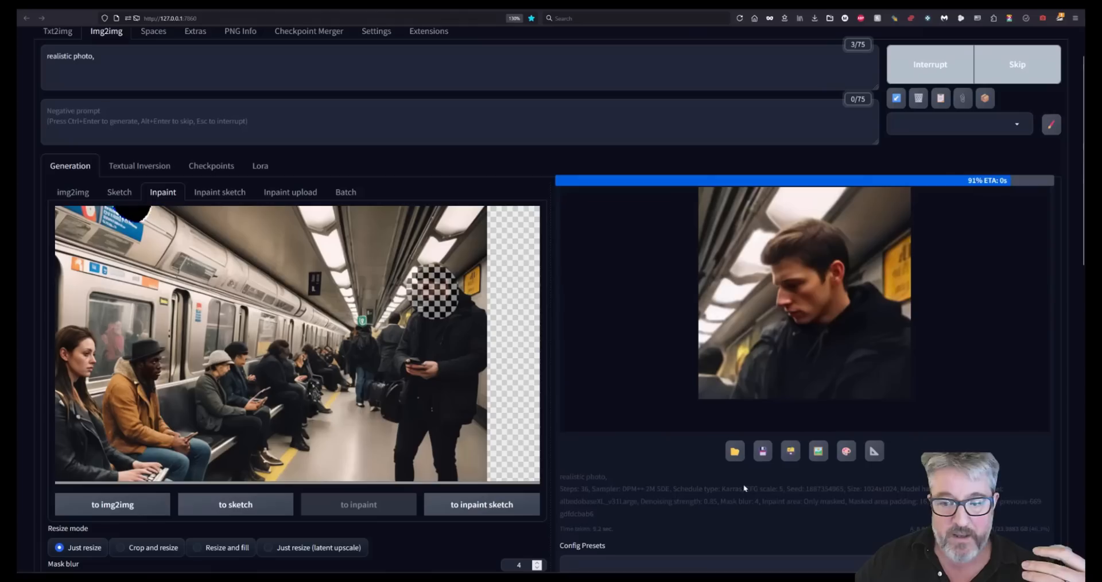
click(902, 359)
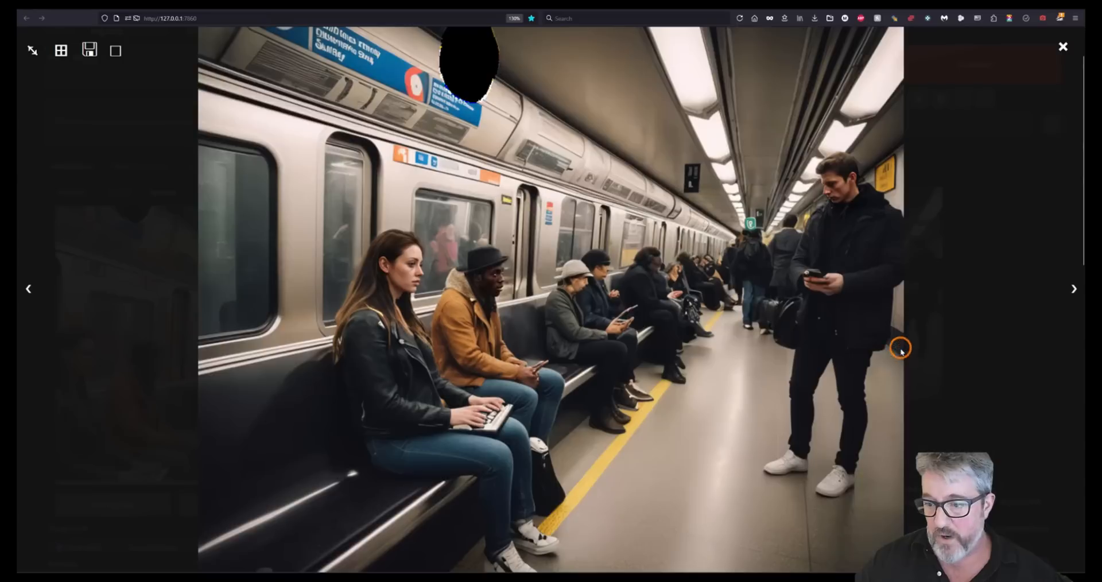
click(887, 350)
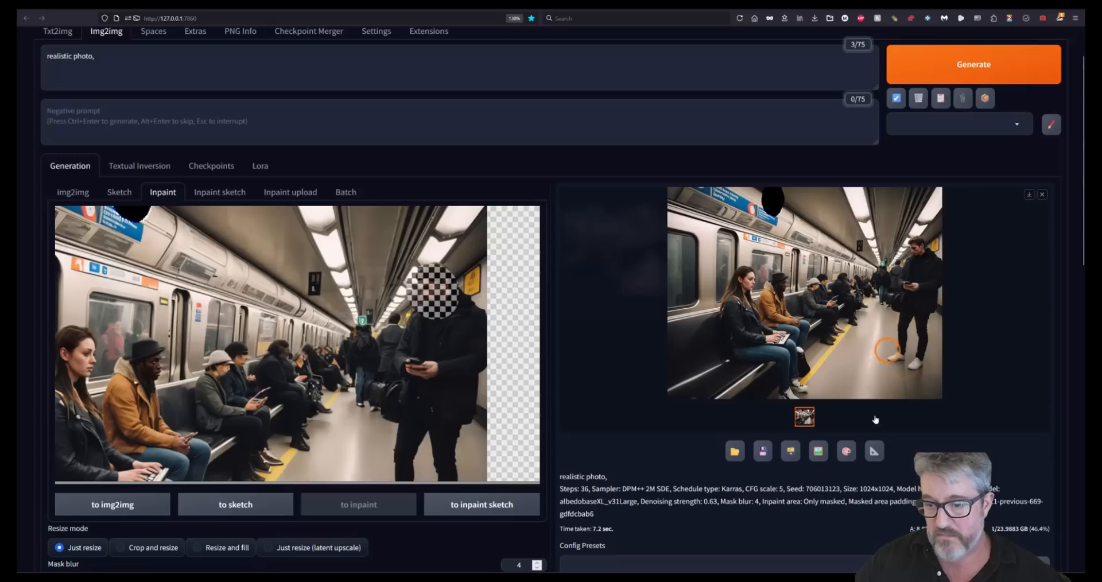
Send the latest result to inpainting and mask the heads of the two passengers seated beyond the man in the orange jacket
click(847, 452)
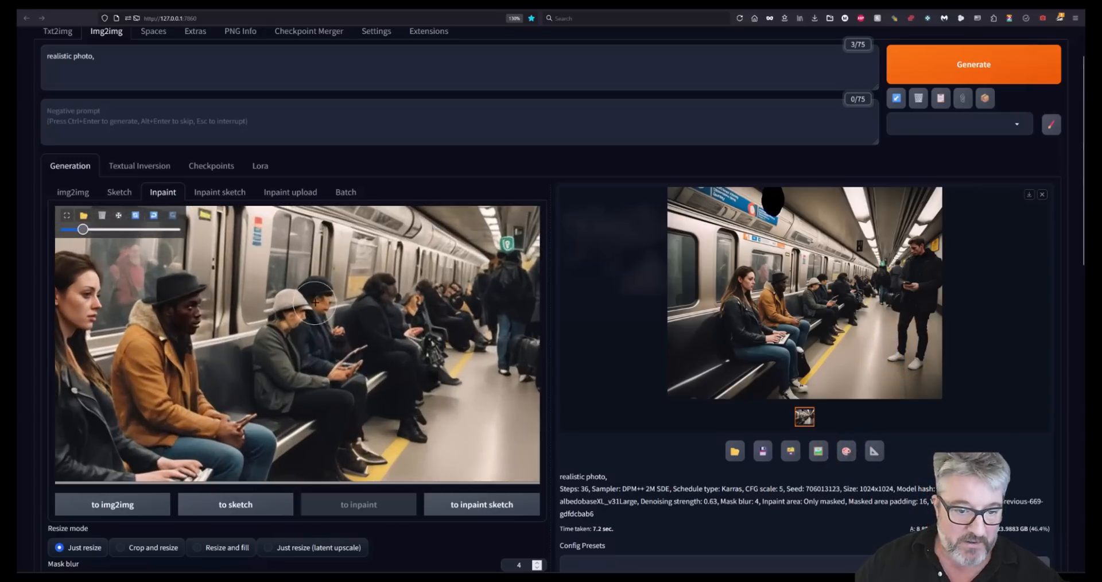
mouse_move(324, 301)
mouse_down()
mouse_move(333, 293)
mouse_move(284, 313)
mouse_move(298, 287)
mouse_up()
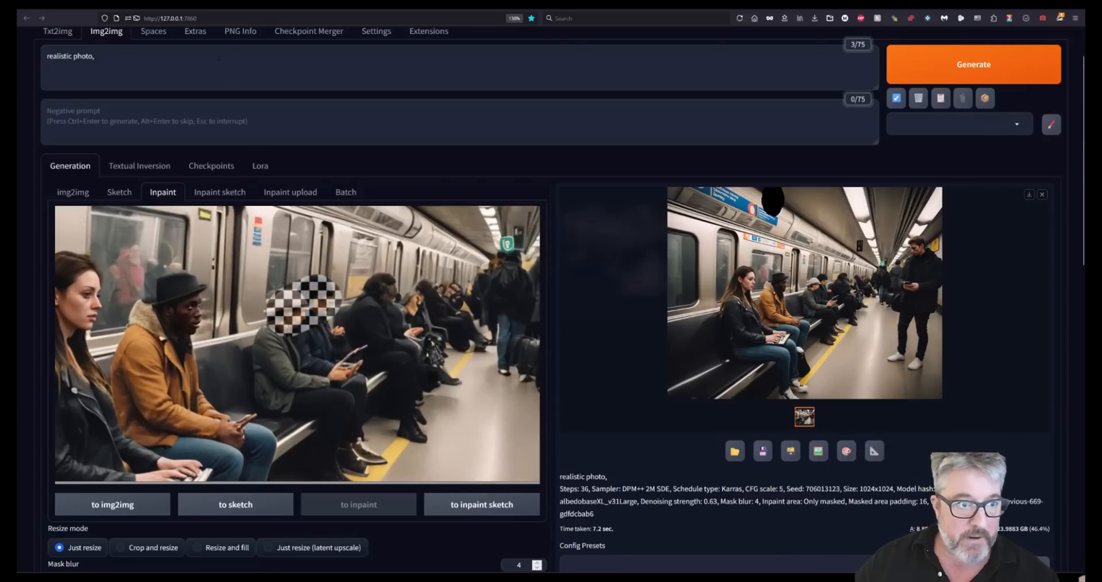
Add "human" to the prompt after "realistic photo," and generate the masked areas
click(213, 66)
text(human)
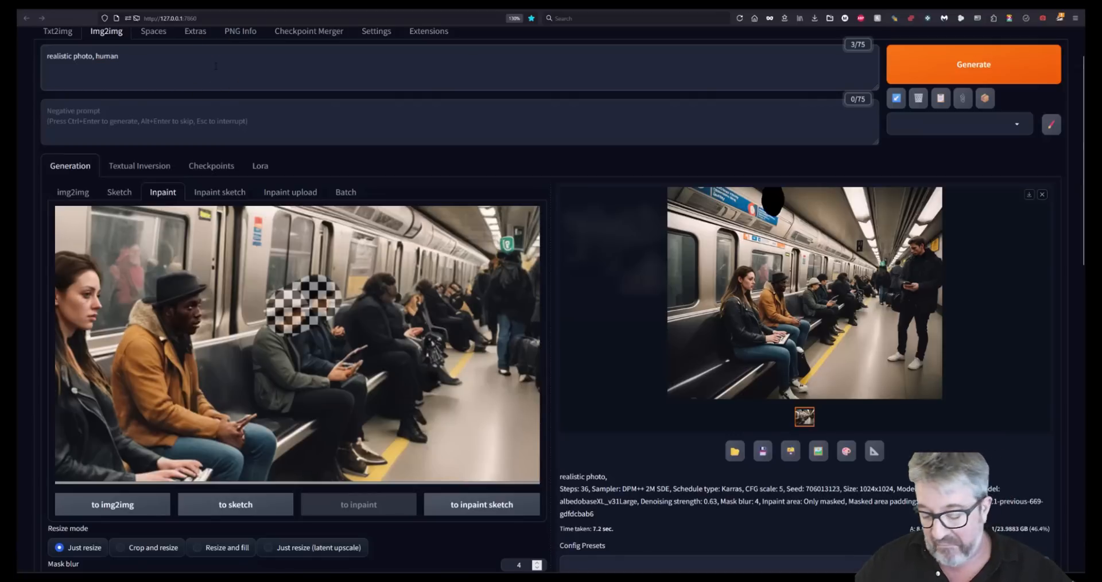
key(ctrl+Return)
mouse_move(492, 419)
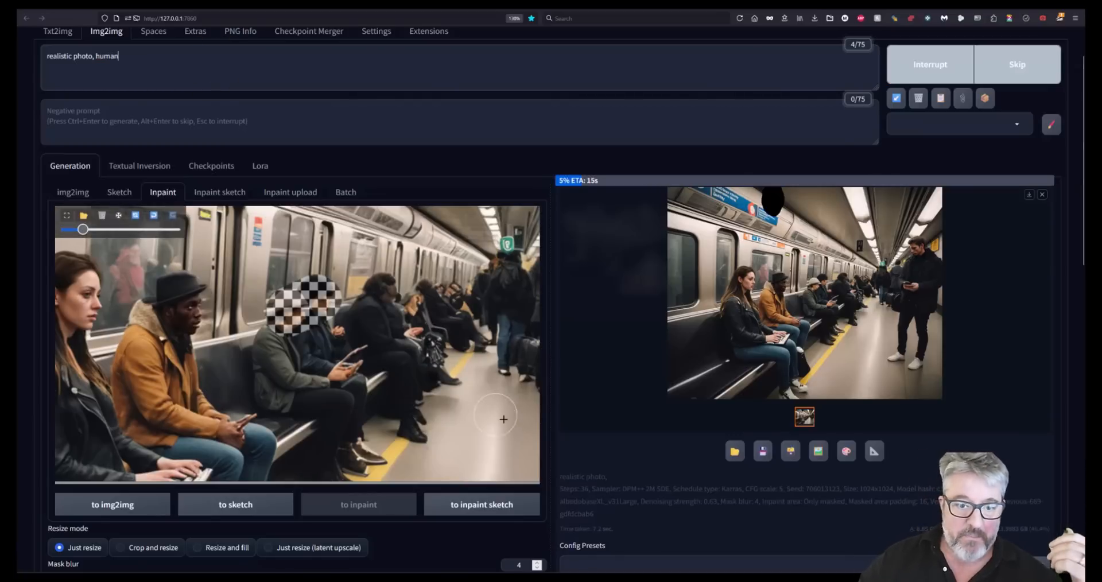
Examine the black patch and ad strip on the inpainting canvas and the regenerated subway image at full size
scroll(434, 393, down, 2)
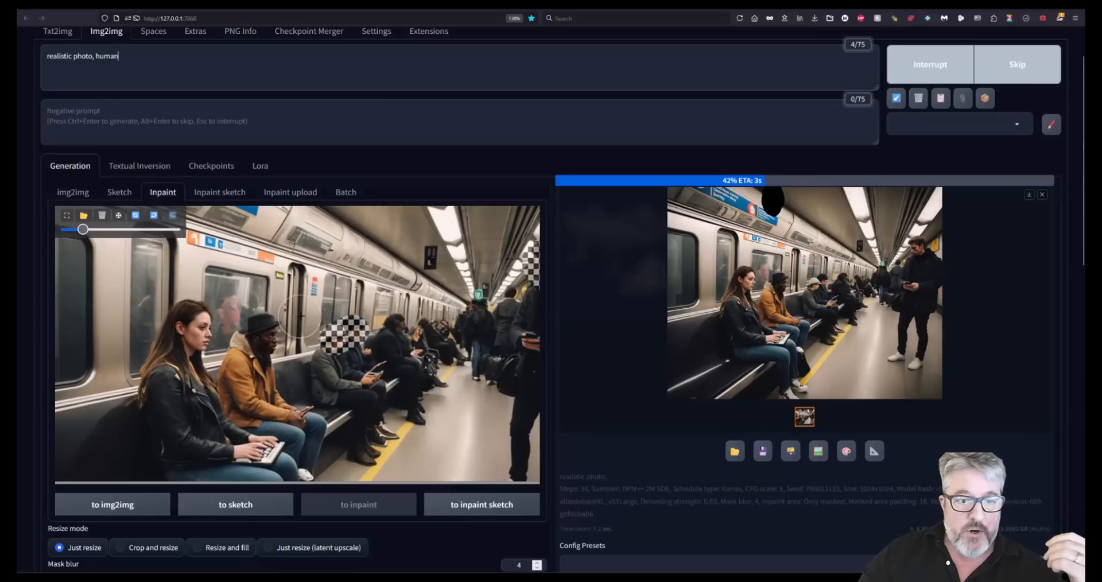
drag(300, 315, 413, 413)
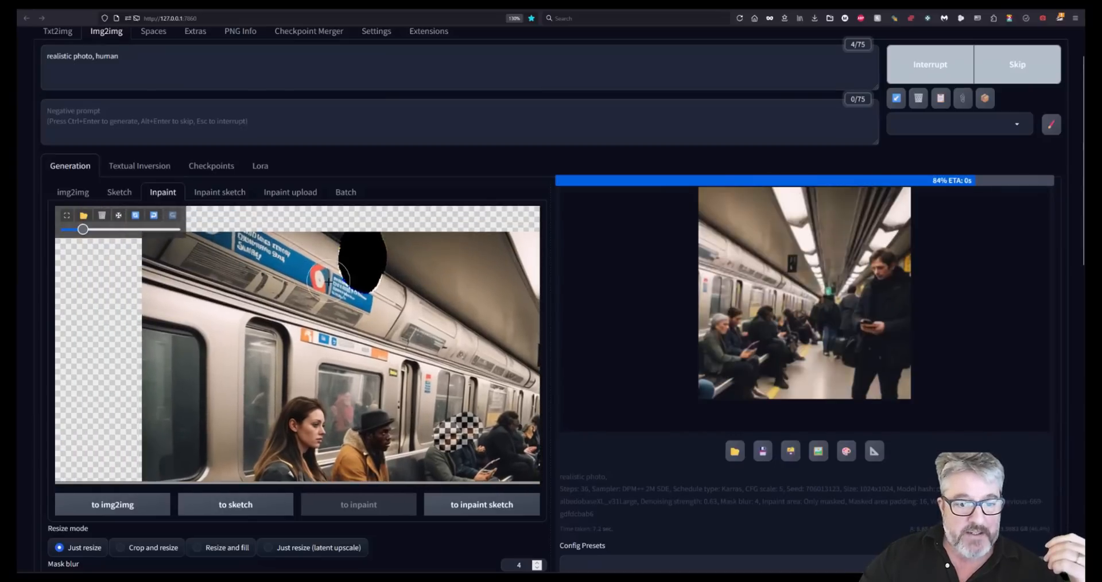
scroll(316, 273, up, 3)
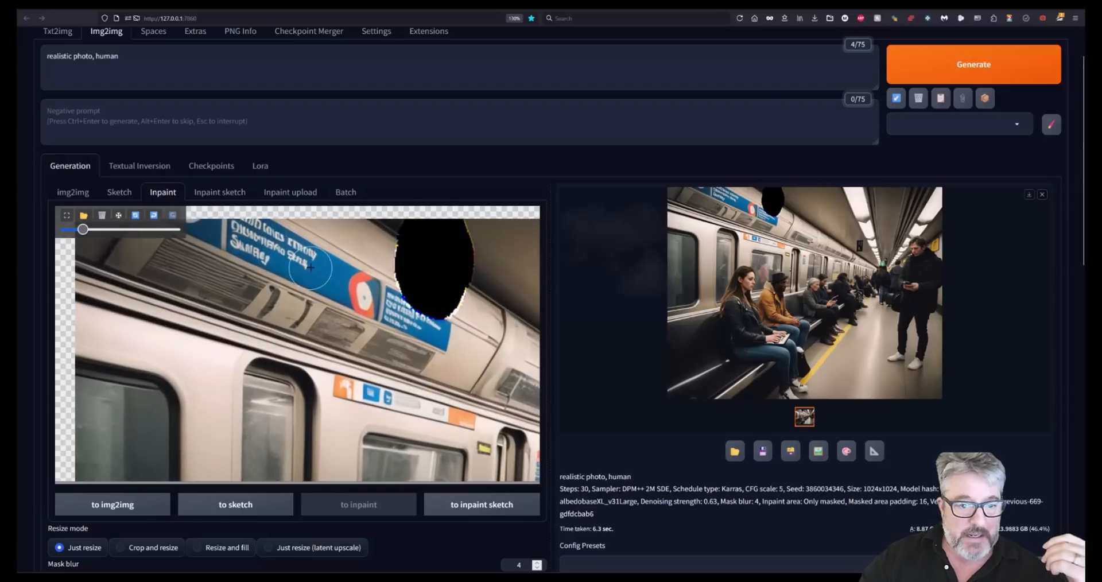
drag(310, 267, 323, 330)
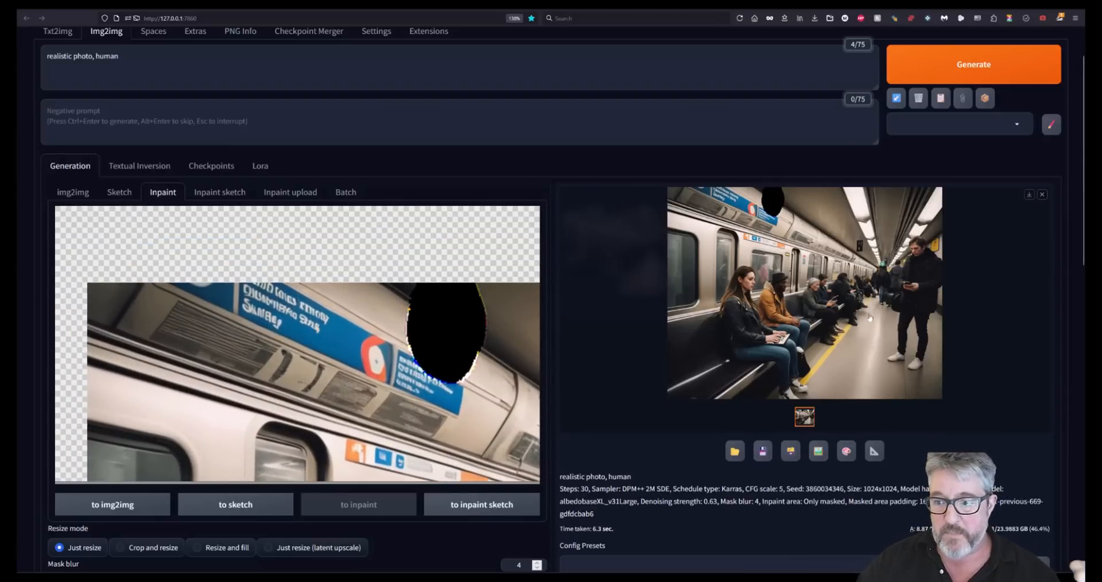
scroll(872, 313, up, 2)
click(854, 334)
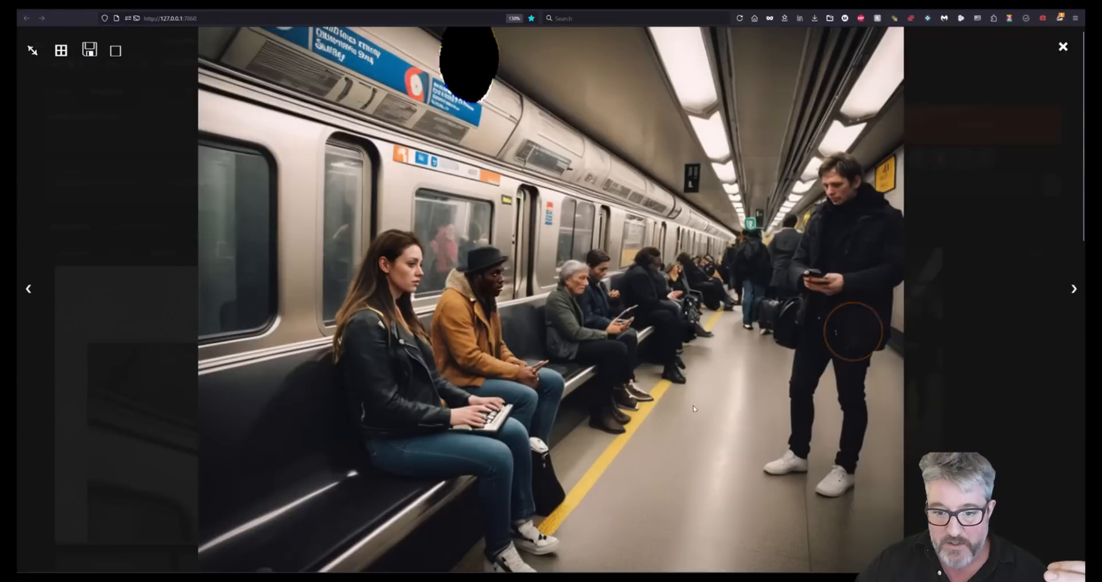
click(929, 381)
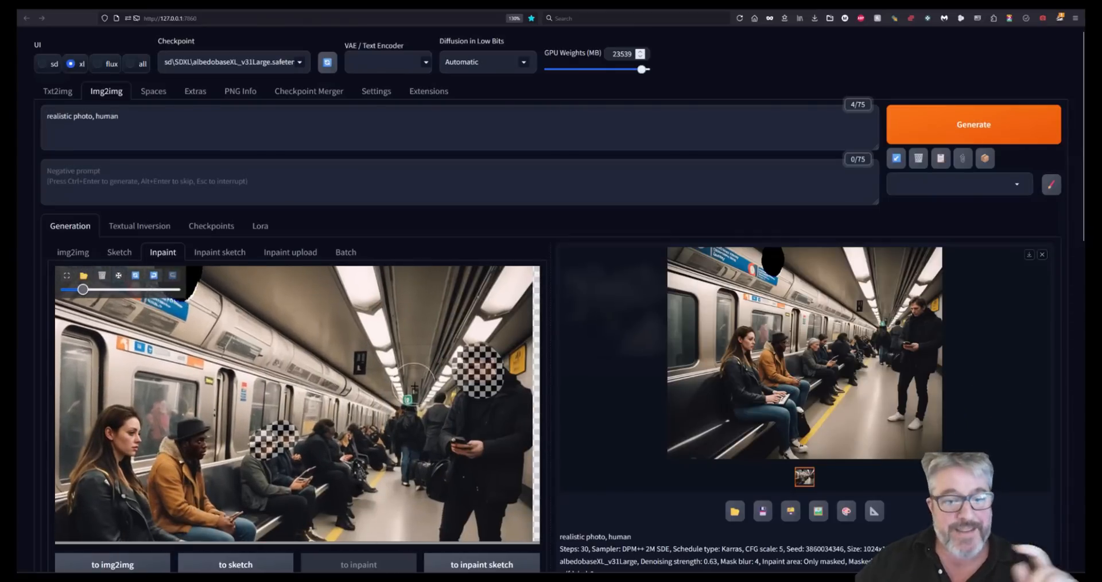
Clear the old masks, mask the heads of the two passengers beyond the man in orange, regenerate them and view the result at full size
click(136, 278)
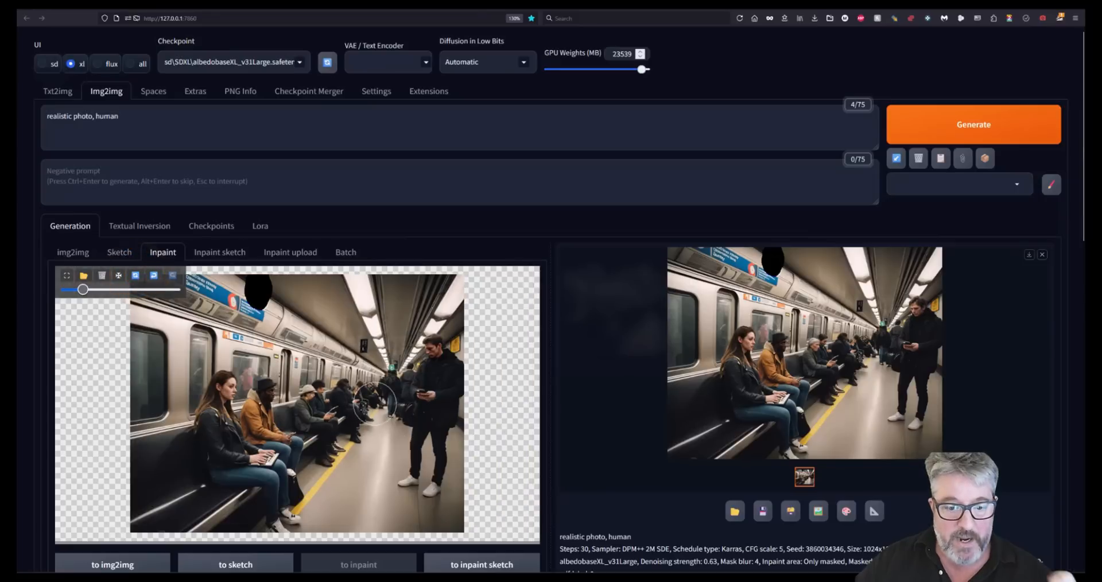
scroll(297, 418, up, 5)
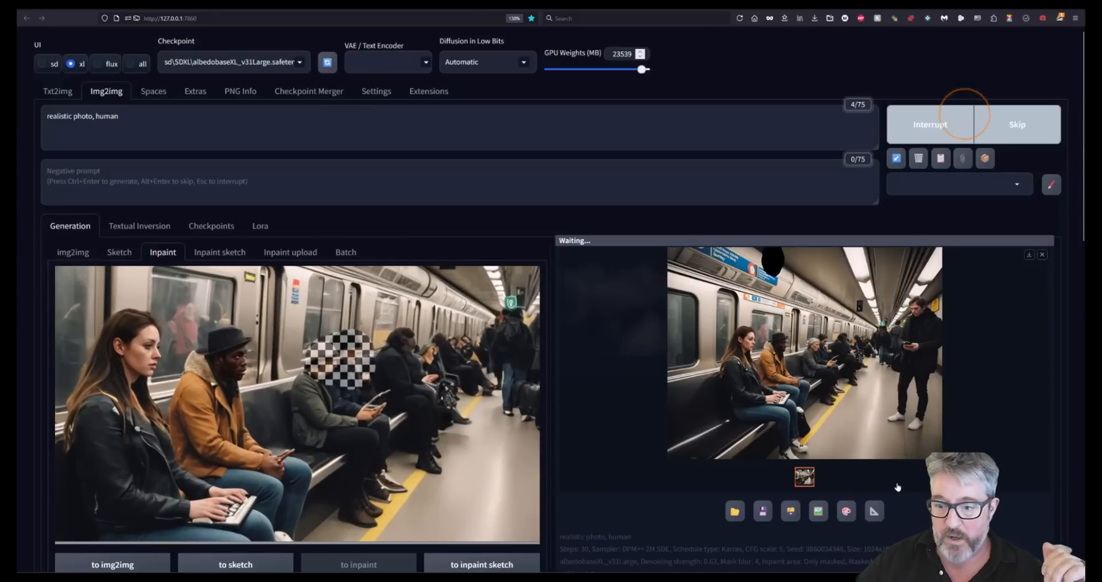
click(898, 442)
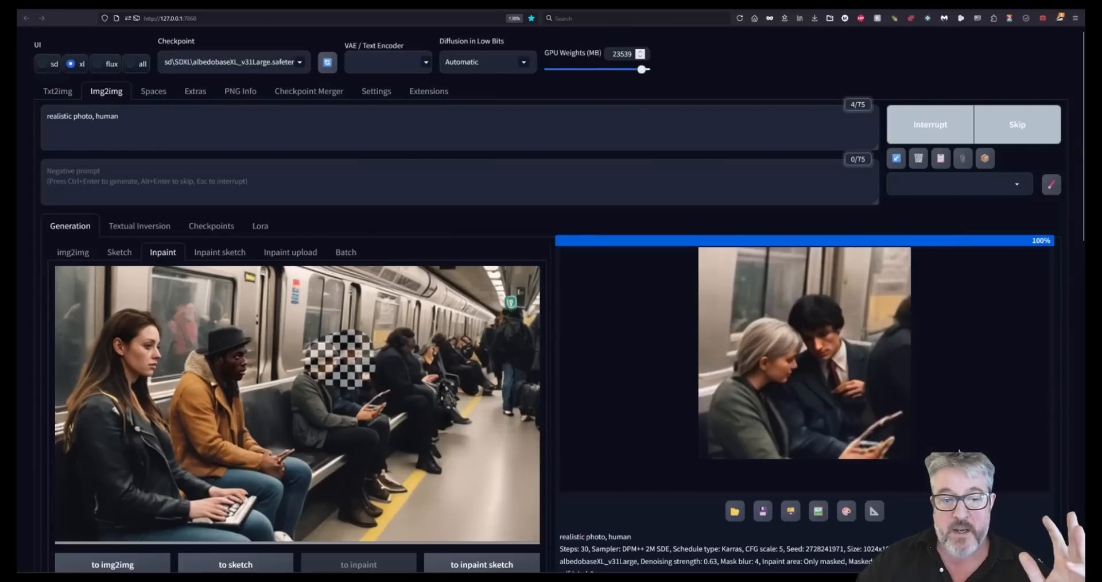
click(818, 392)
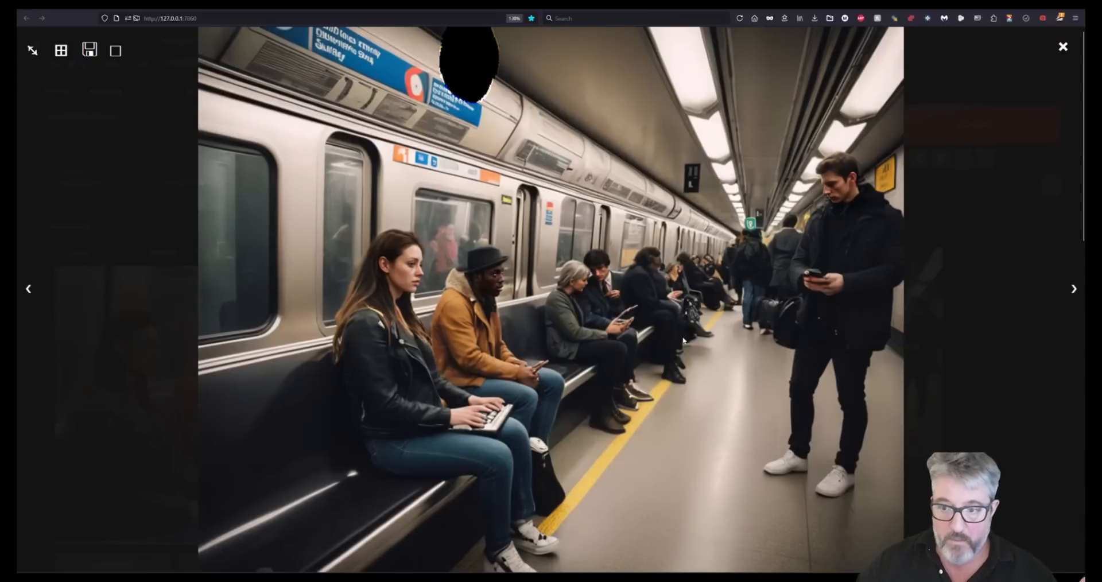
click(922, 452)
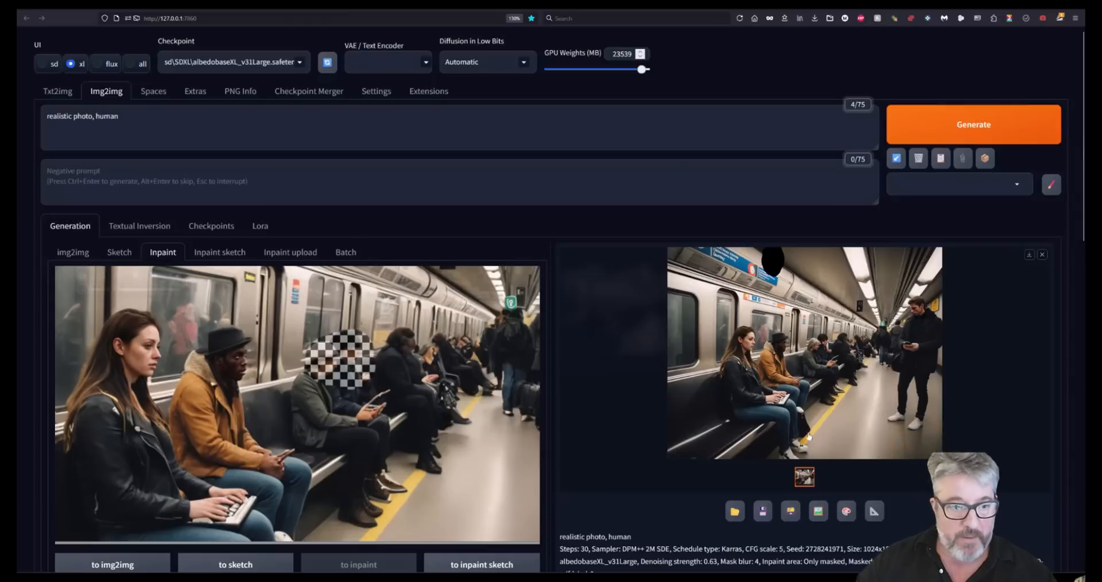
Send the latest result to inpainting and mask the seated woman's hands and the keyboard on her lap
click(848, 511)
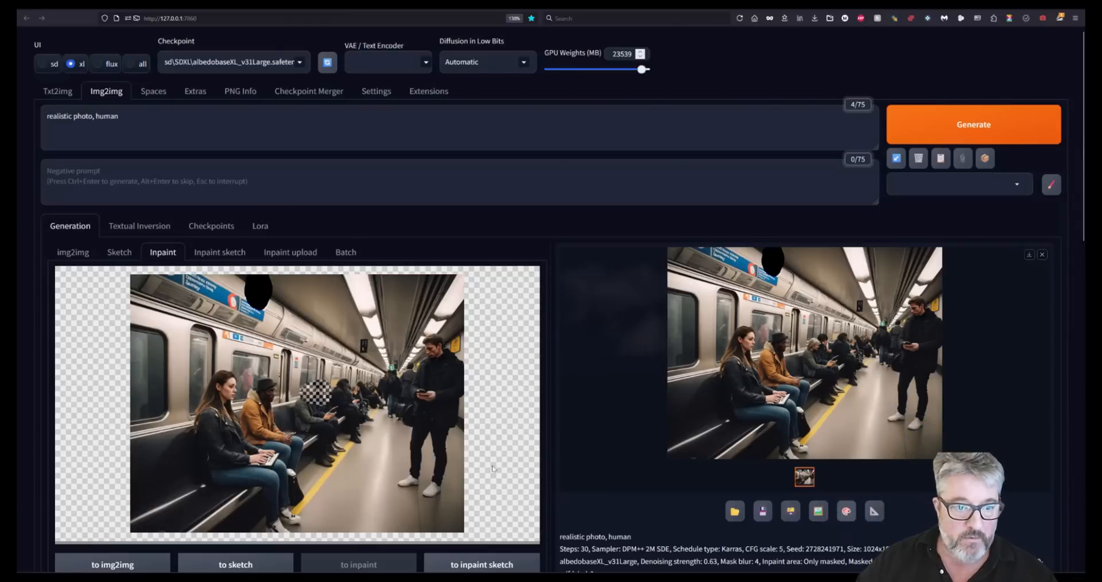
scroll(285, 448, up, 4)
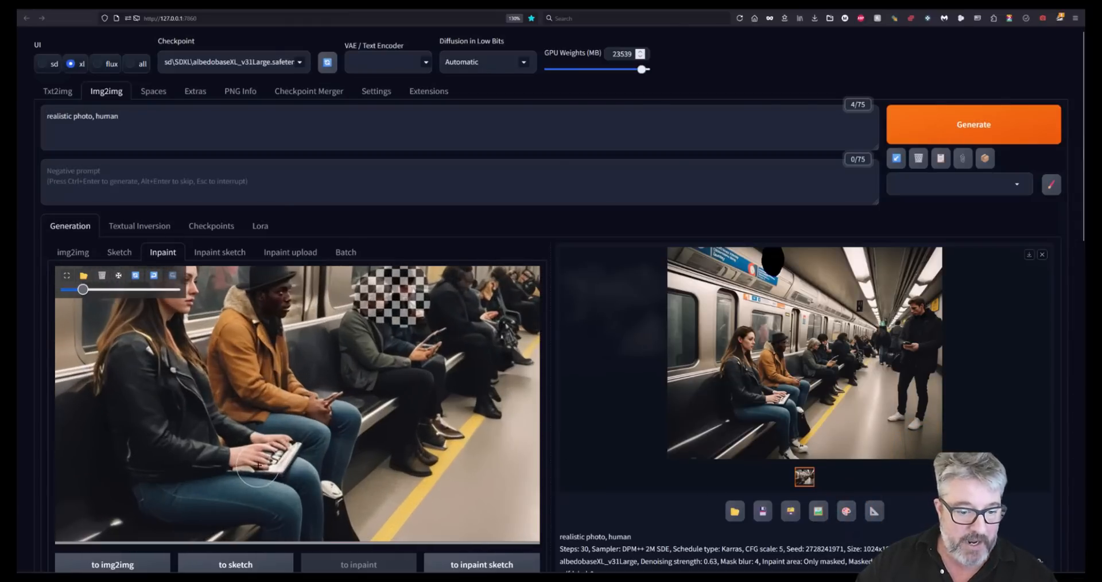
mouse_move(286, 447)
mouse_down()
mouse_move(231, 455)
mouse_move(321, 454)
mouse_up()
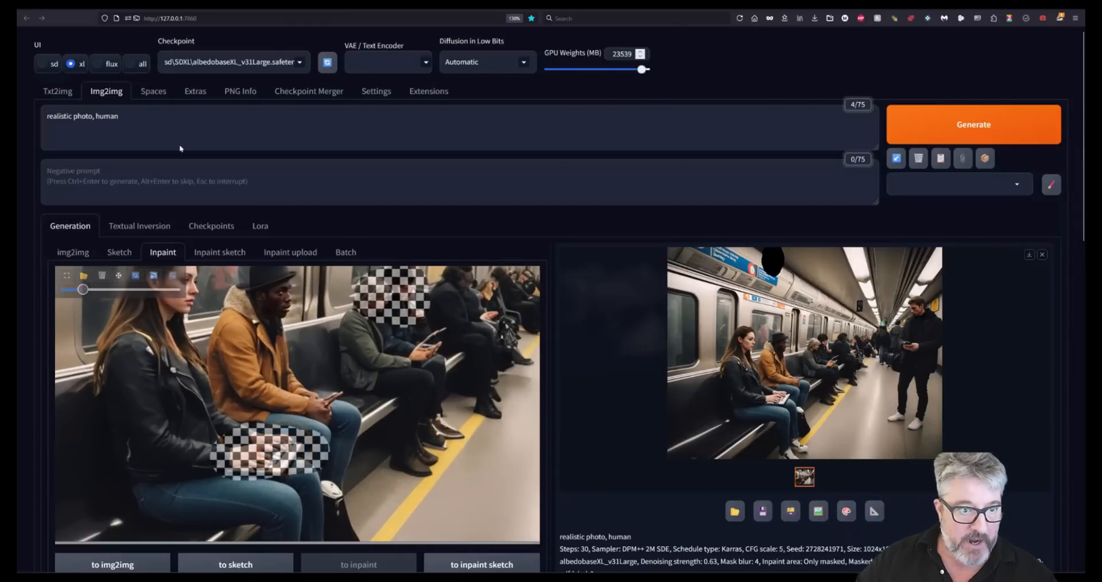
Extend the prompt to "realistic photo, human hands, newspaper" and generate the masked areas
click(126, 119)
text(hands, n)
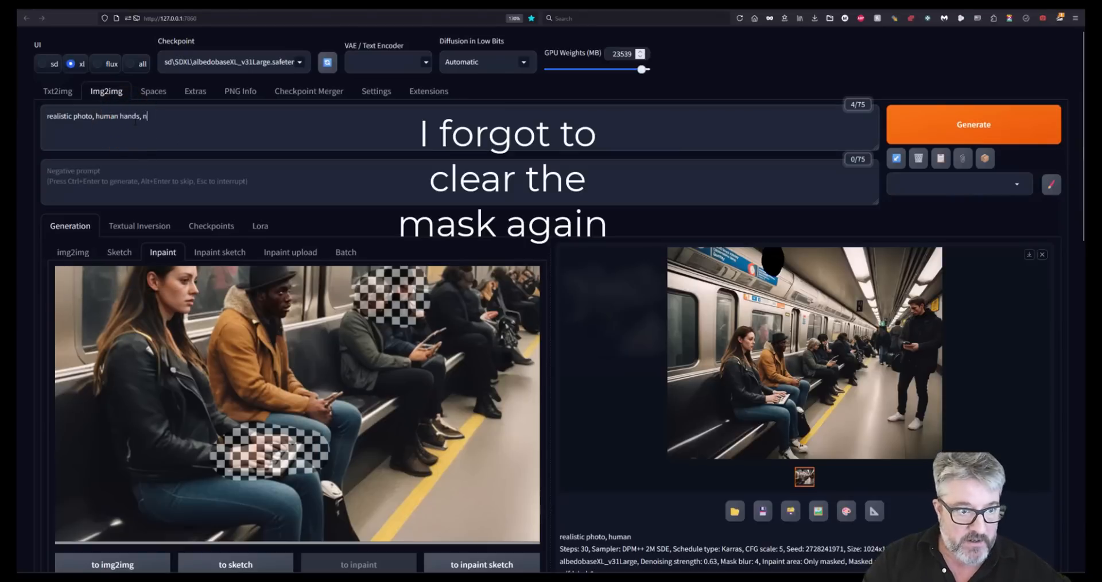
text(ewspaper)
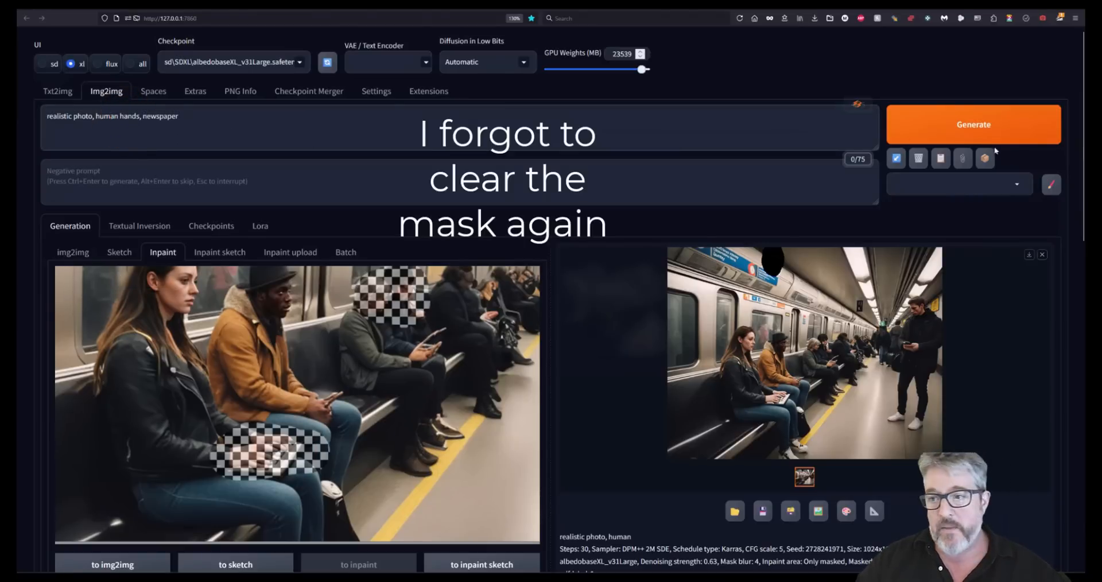
click(967, 128)
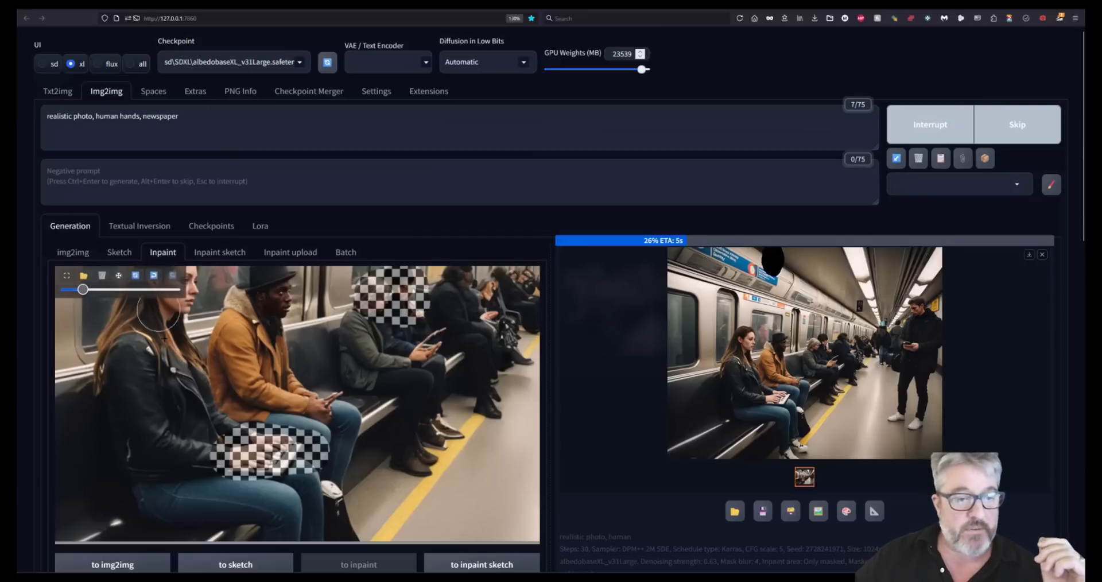
Clear the leftover mask, mask only the seated woman's hands and keyboard, regenerate and view the result at full size
click(135, 276)
click(920, 142)
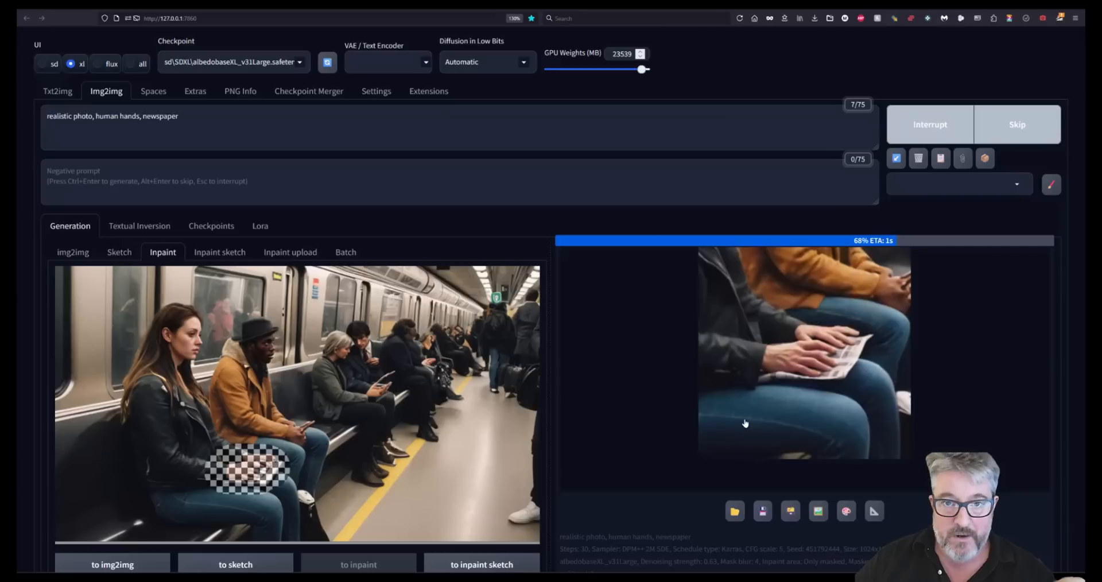
click(777, 424)
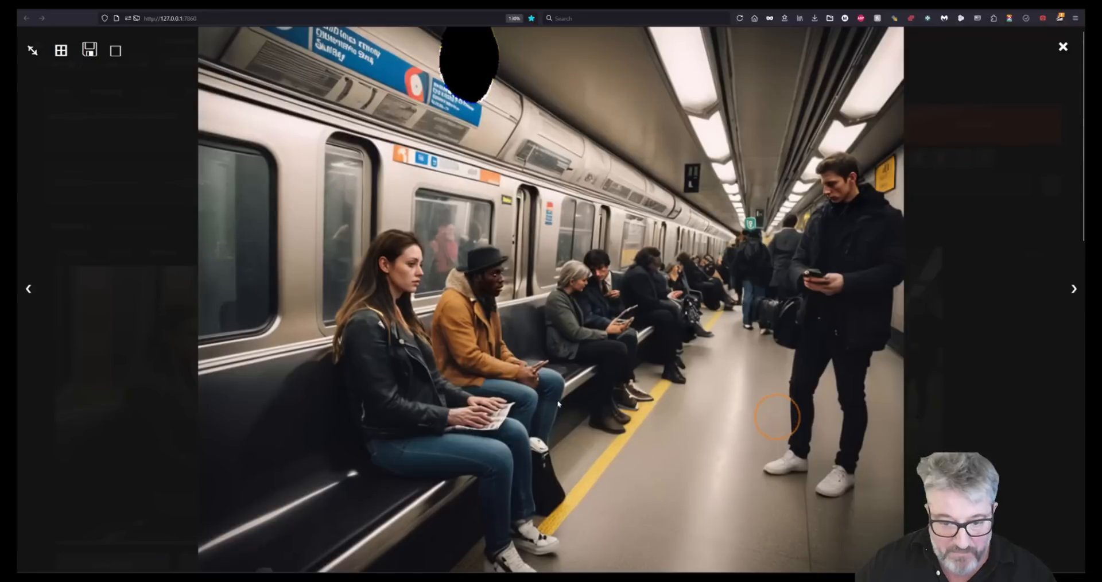
click(658, 370)
Add "female" to the end of the prompt, regenerate the woman's hands with the newspaper and view the result at full size
click(224, 122)
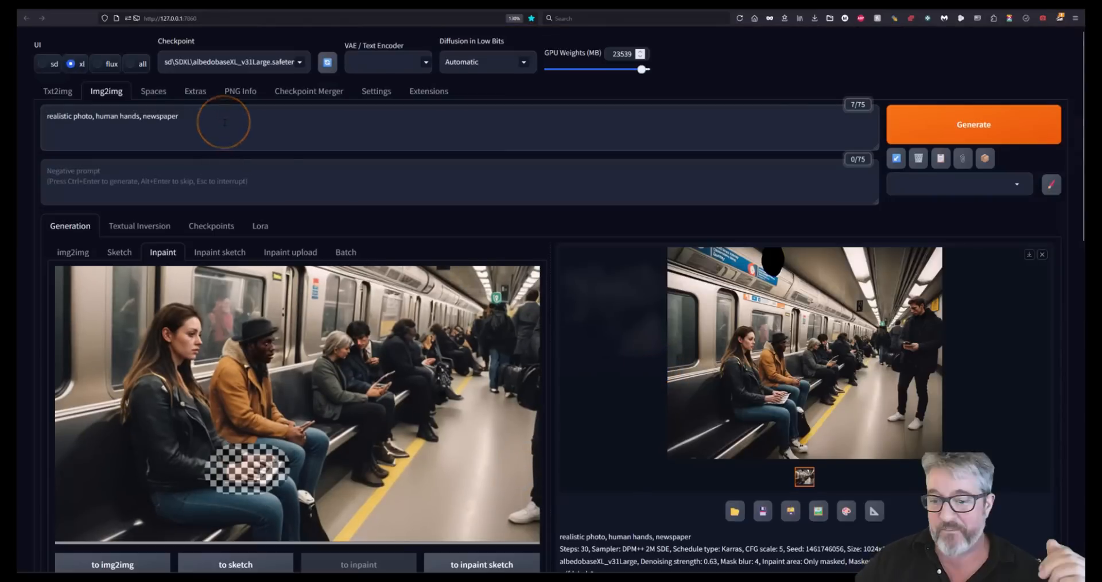
key(ctrl+Return)
scroll(638, 542, down, 7)
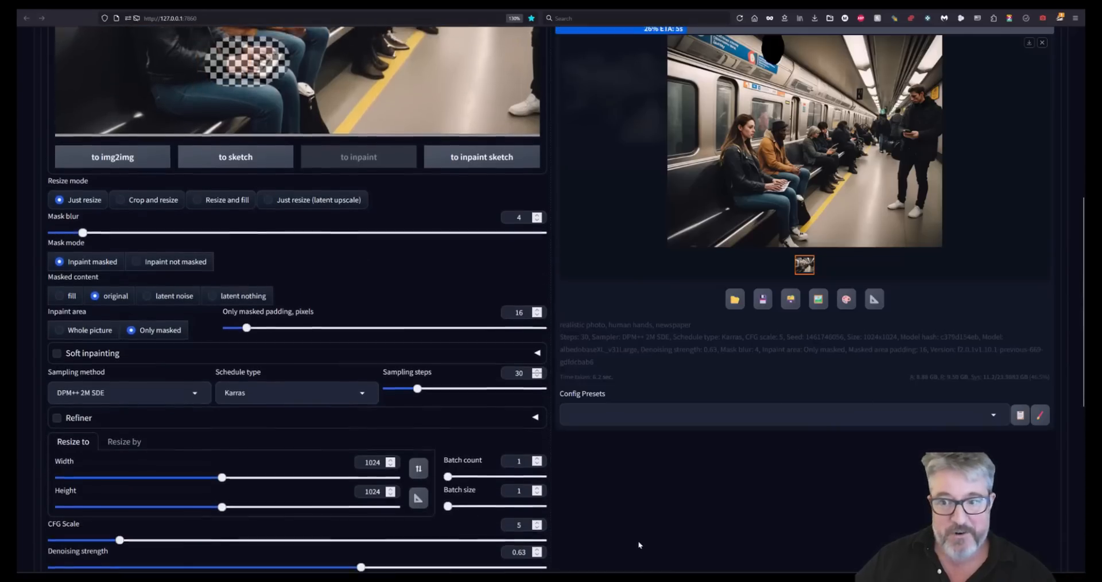
scroll(638, 541, up, 7)
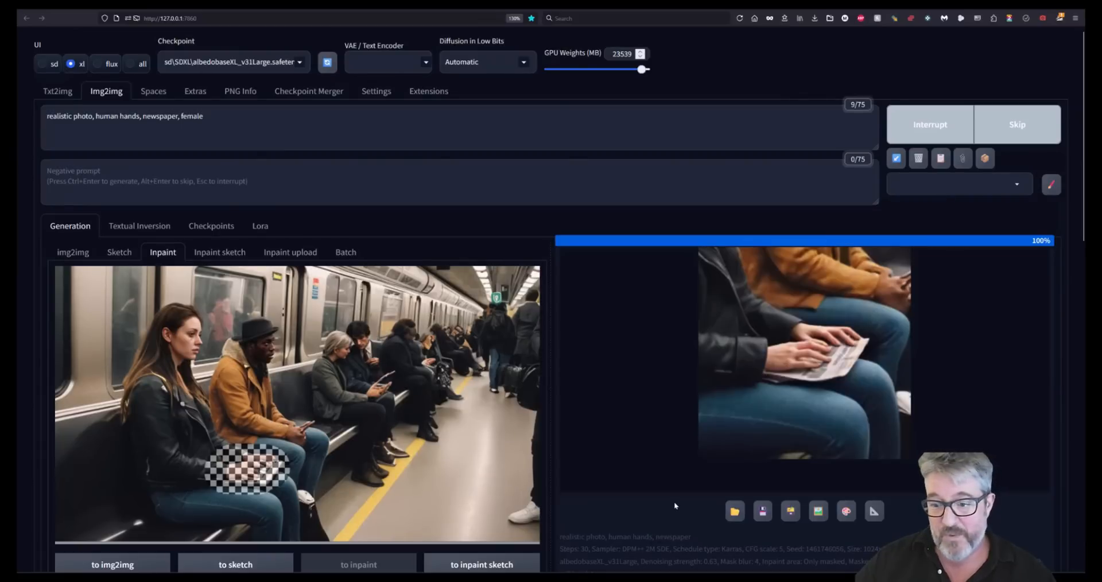
click(726, 454)
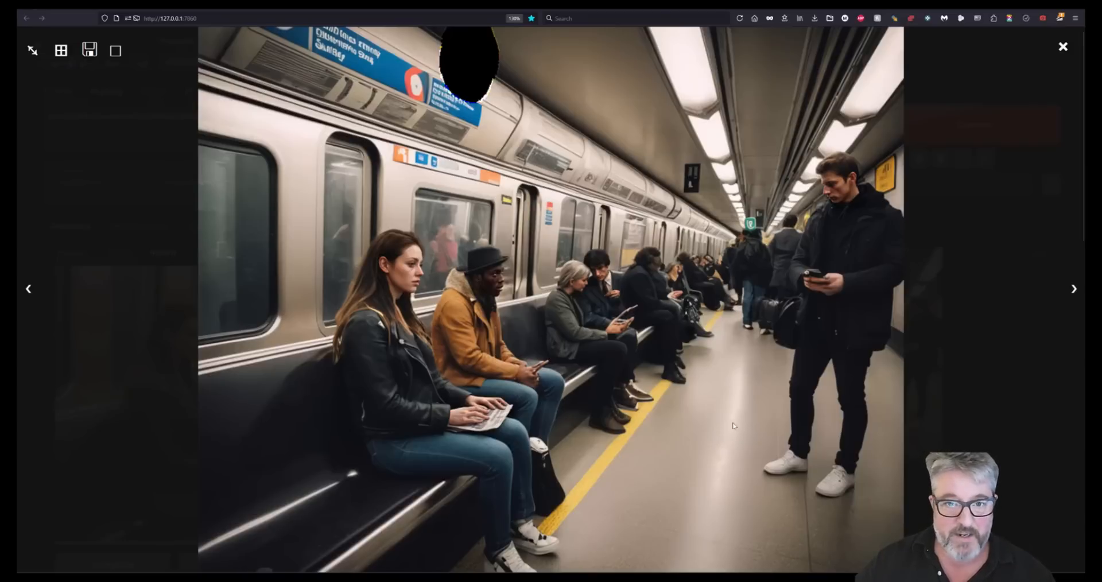
click(618, 534)
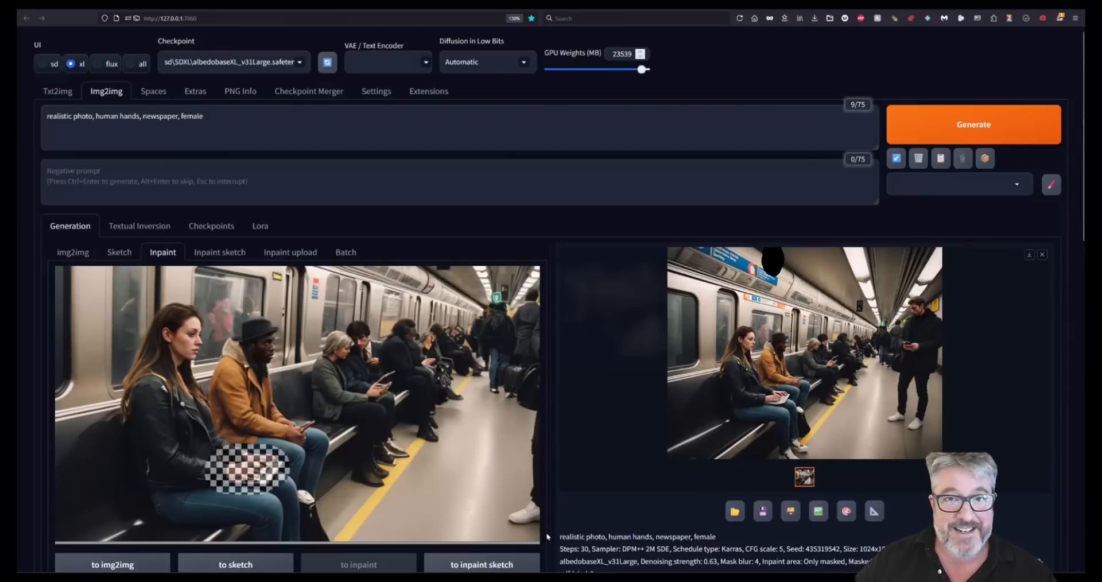
Switch to ComfyUI and look over the nodes of the WAN 2.1 video workflow
mouse_move(535, 534)
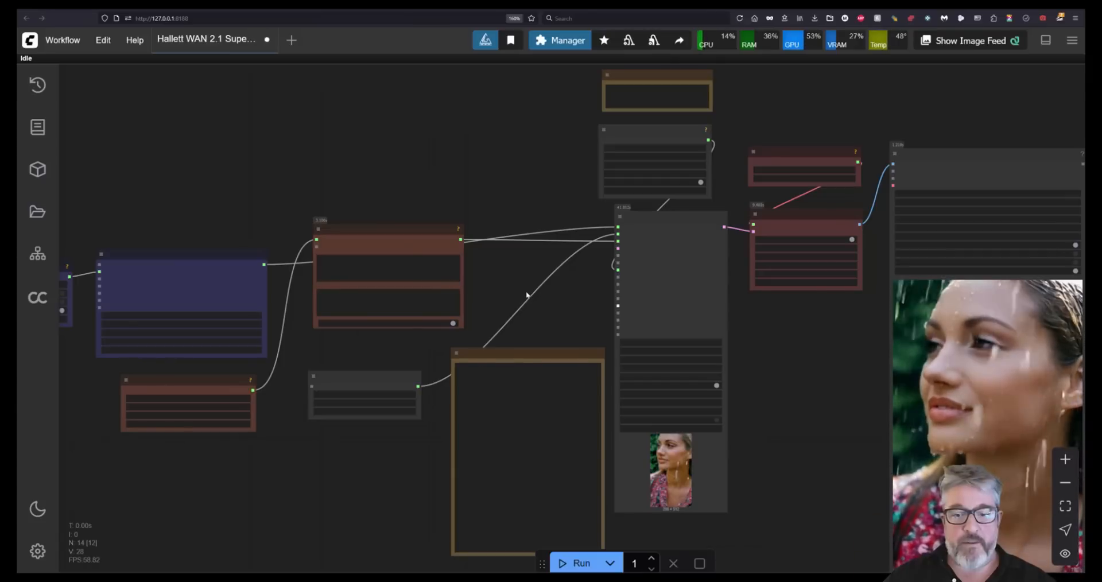
scroll(527, 294, up, 4)
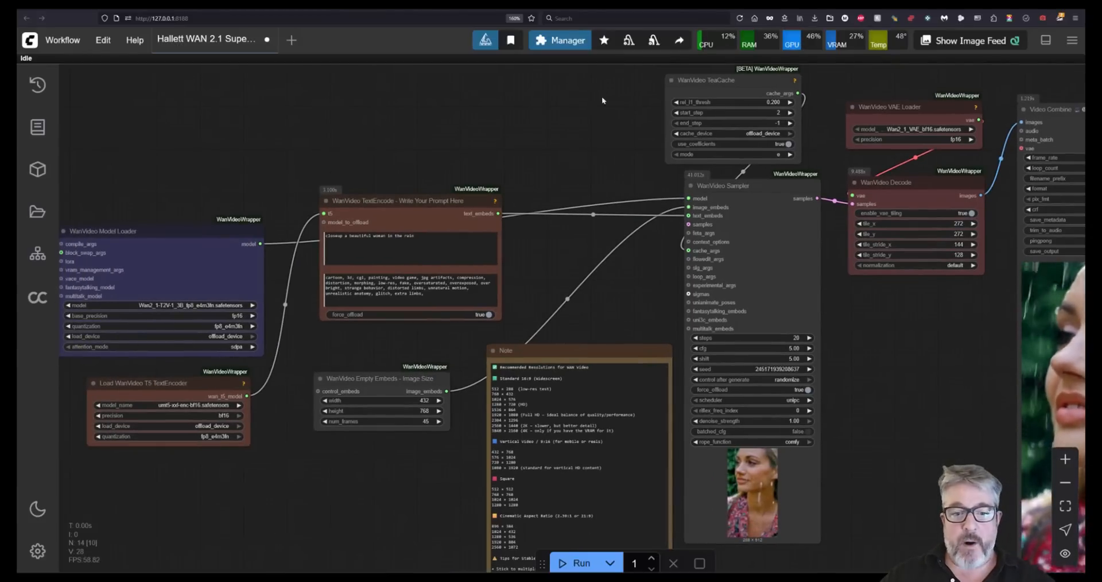
drag(921, 398, 794, 499)
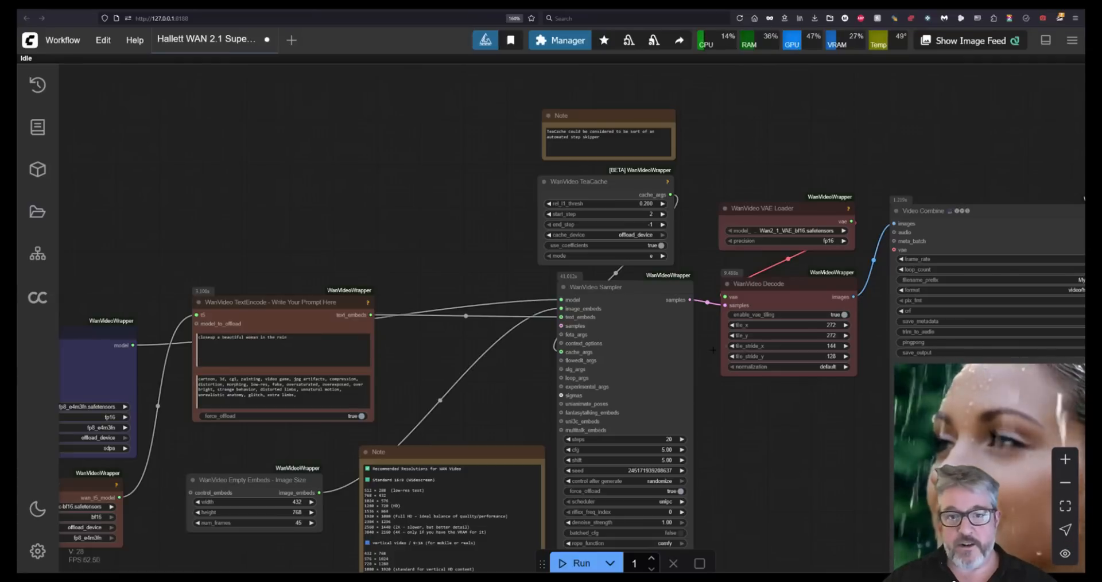
Locate the ComfyUI-Manager folder in the ComfyUI package's custom_nodes folder and review the ComfyUI Manager options
click(565, 42)
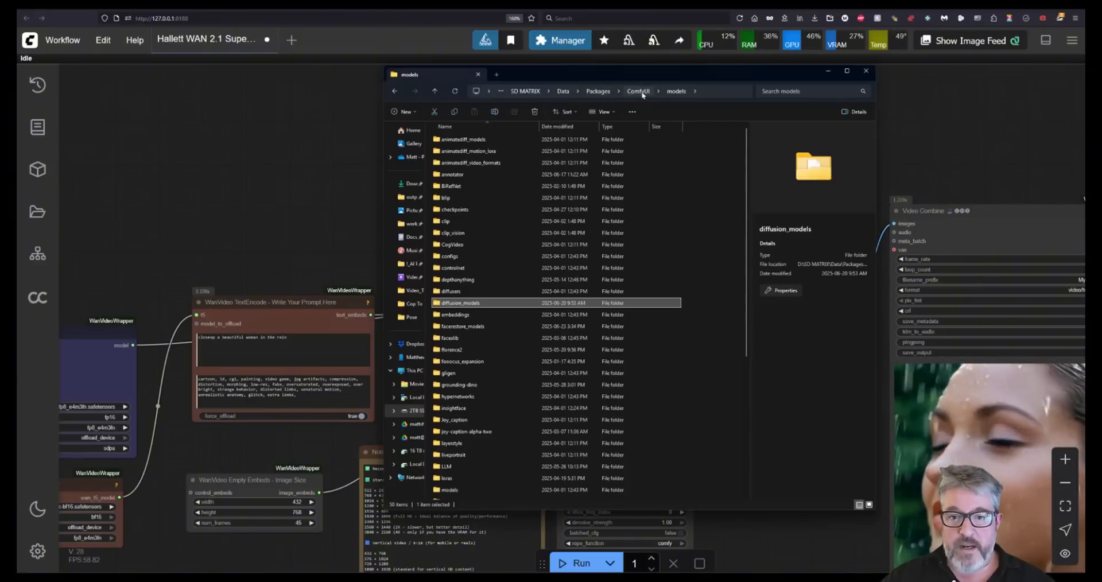
click(641, 92)
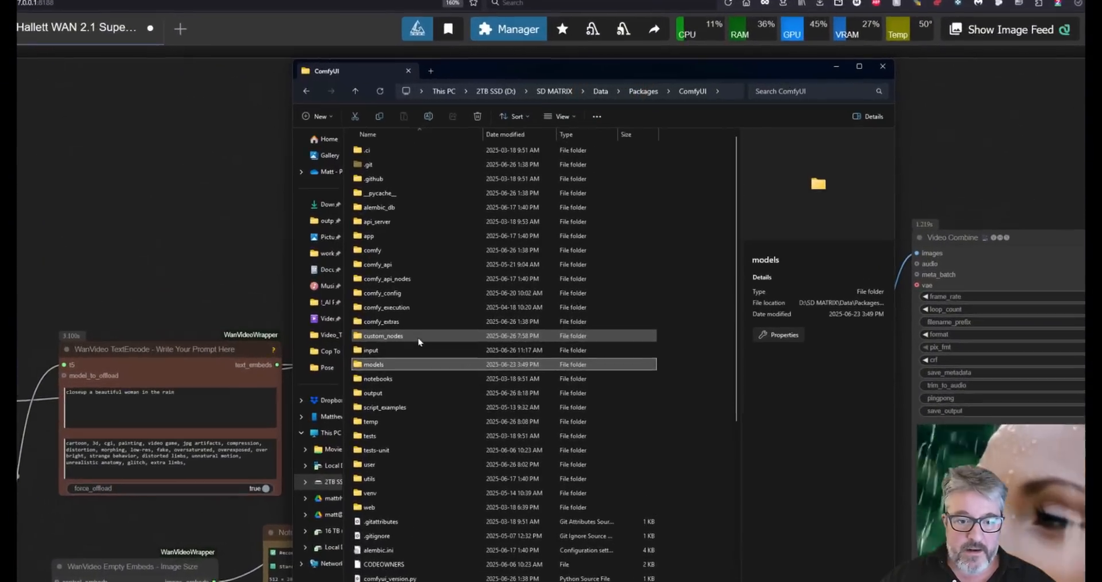
double_click(488, 298)
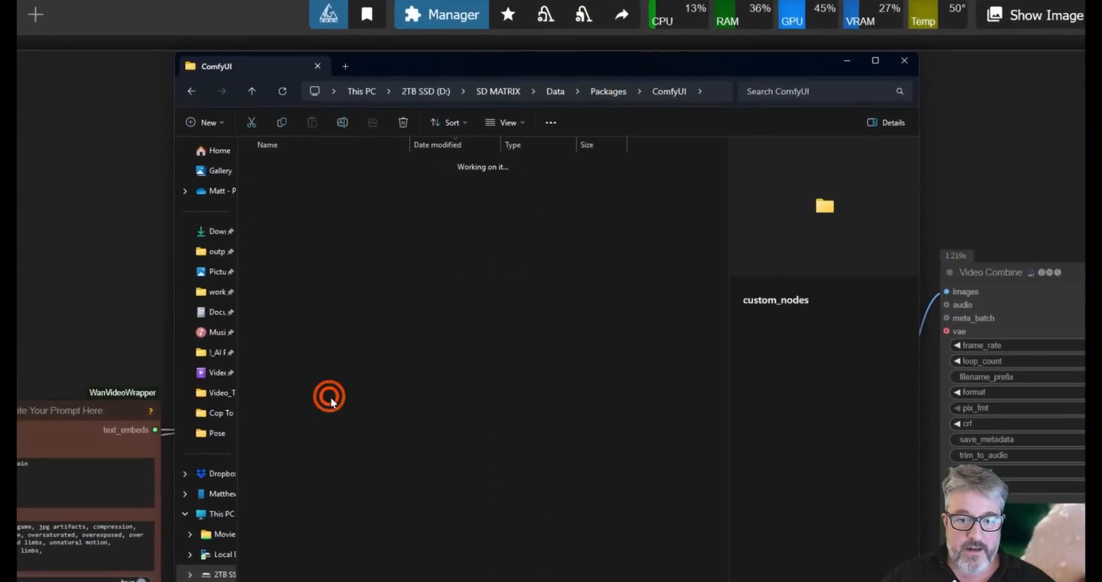
click(292, 235)
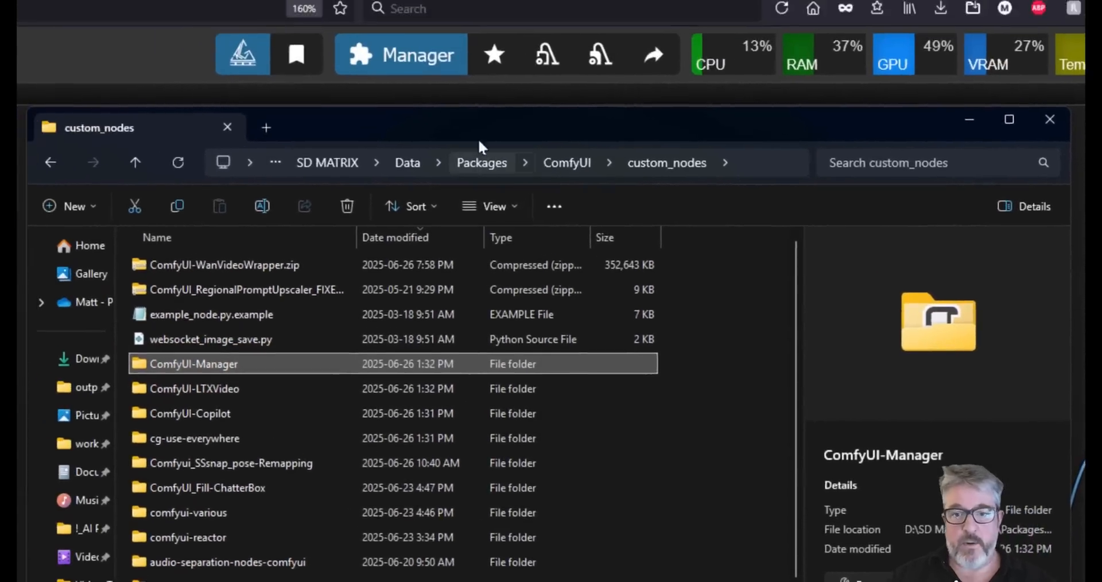
drag(377, 60, 1083, 85)
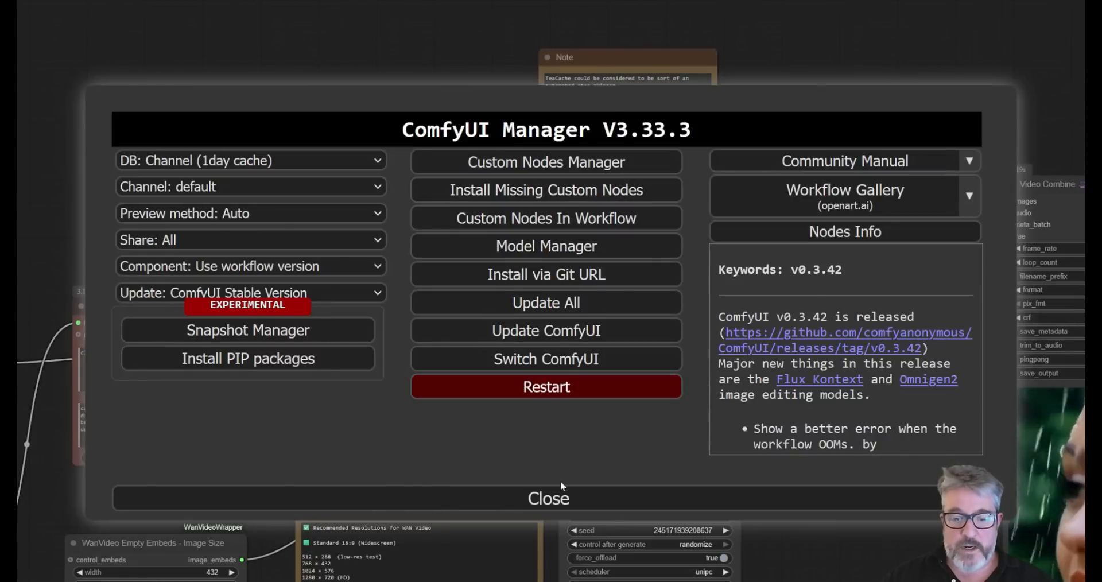
click(560, 499)
Choose umt5-xxl-enc-bf16.safetensors as the model name in the Load WanVideo T5 TextEncoder node
drag(404, 403, 598, 345)
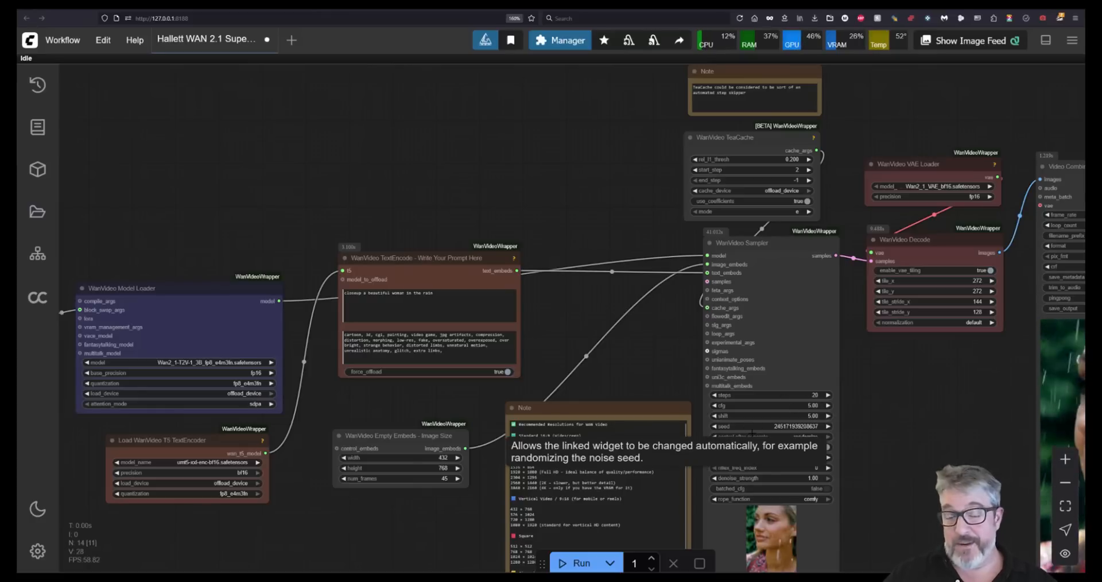
click(200, 466)
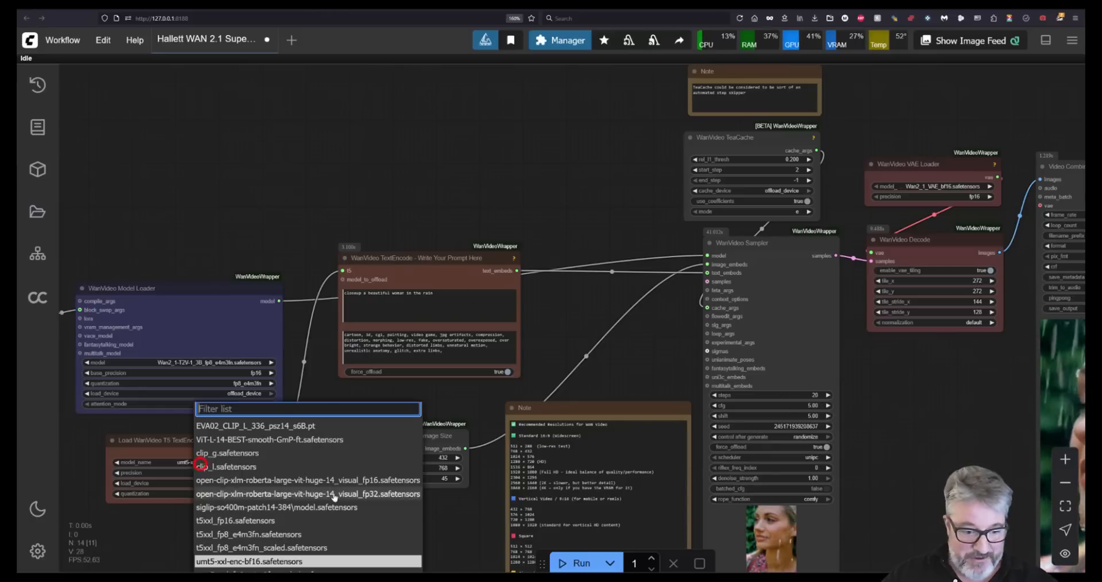
click(211, 557)
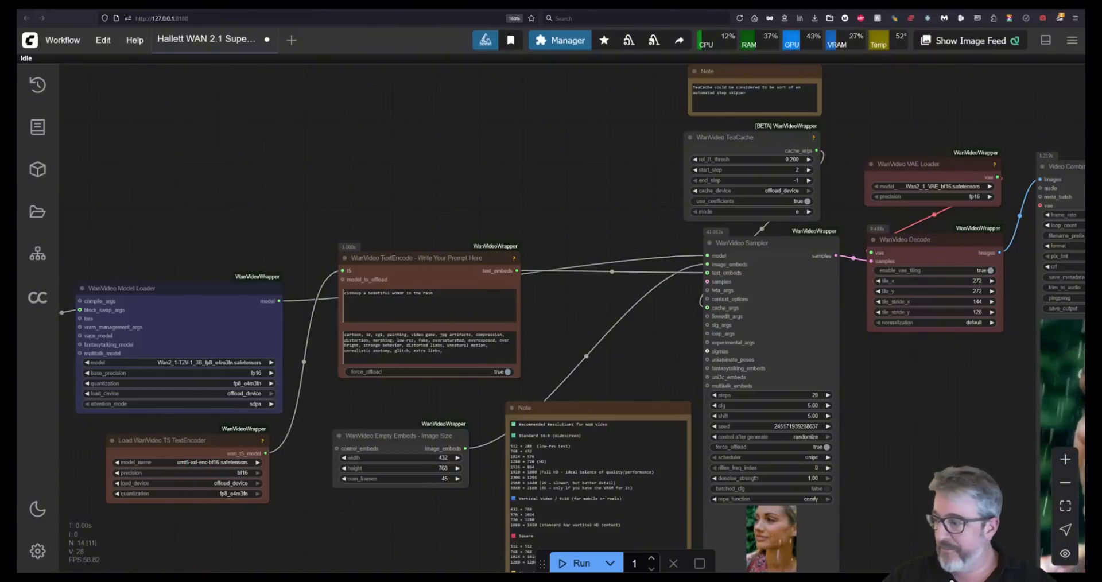
Examine the WAN workflow's block swap, model loader, text encoder, prompt, image size and sampler nodes and the recommended resolutions note
drag(589, 319, 941, 249)
scroll(681, 338, up, 6)
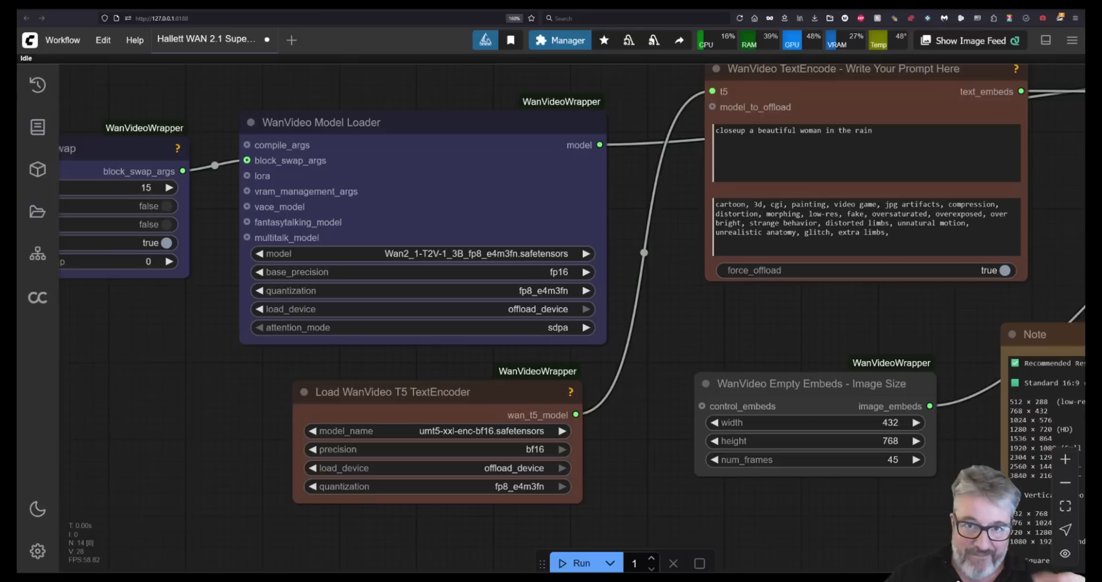
drag(701, 345, 760, 373)
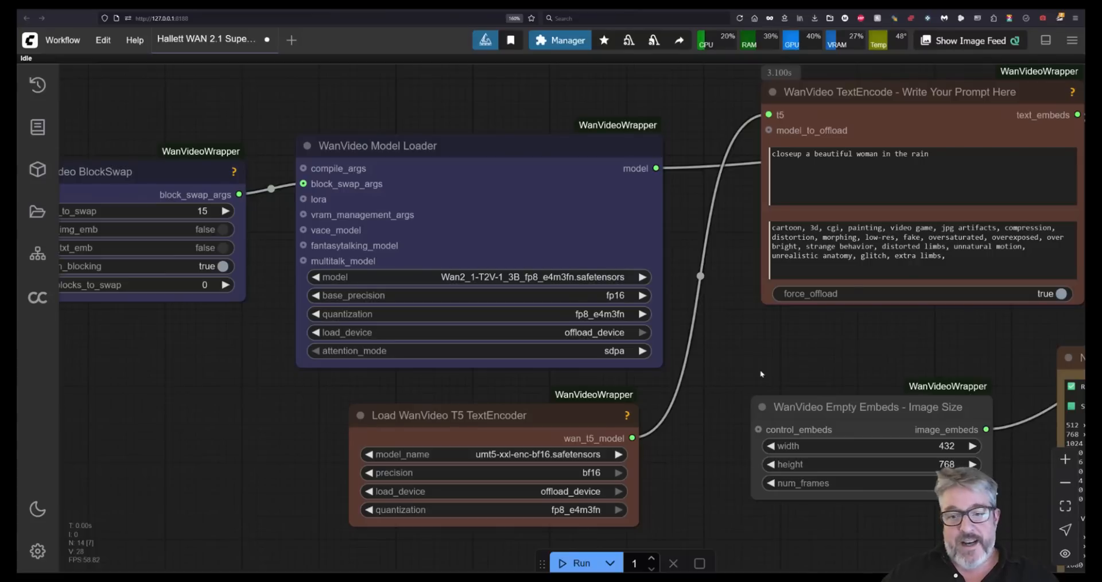
scroll(472, 361, down, 3)
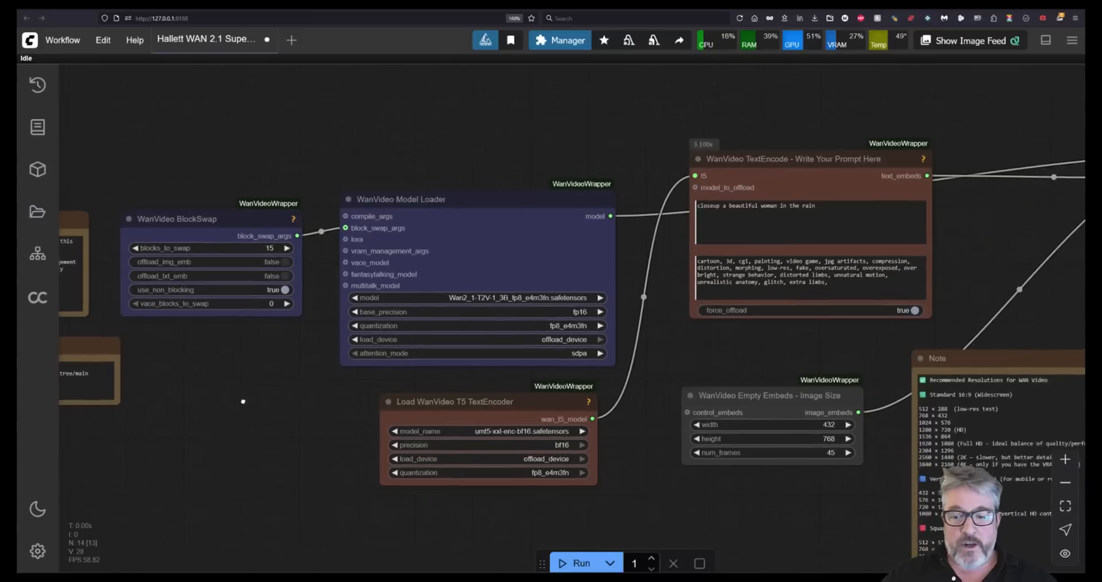
drag(243, 401, 64, 316)
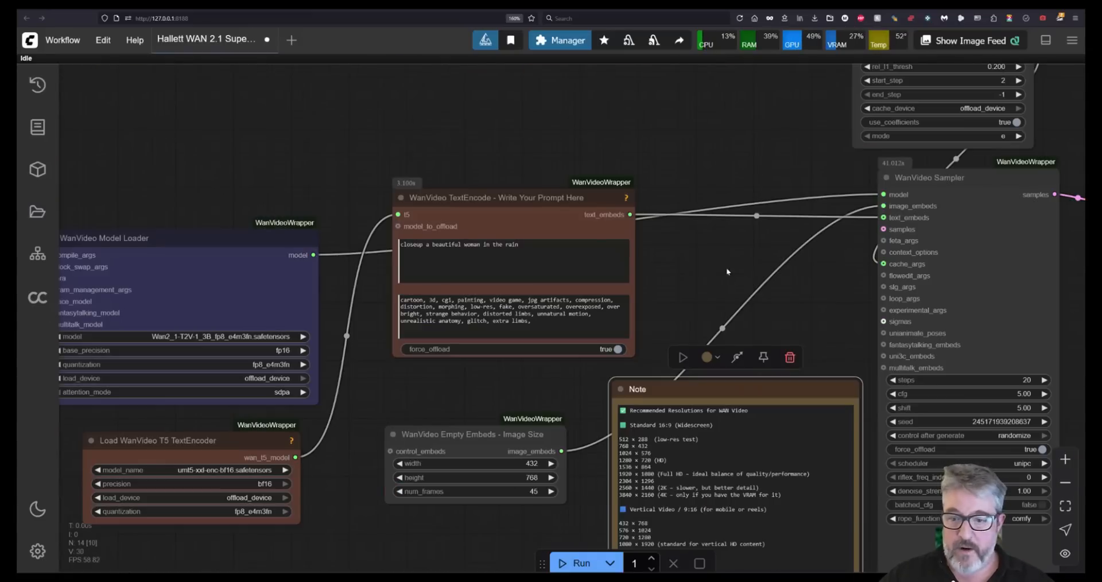
drag(727, 272, 219, 297)
drag(647, 474, 670, 301)
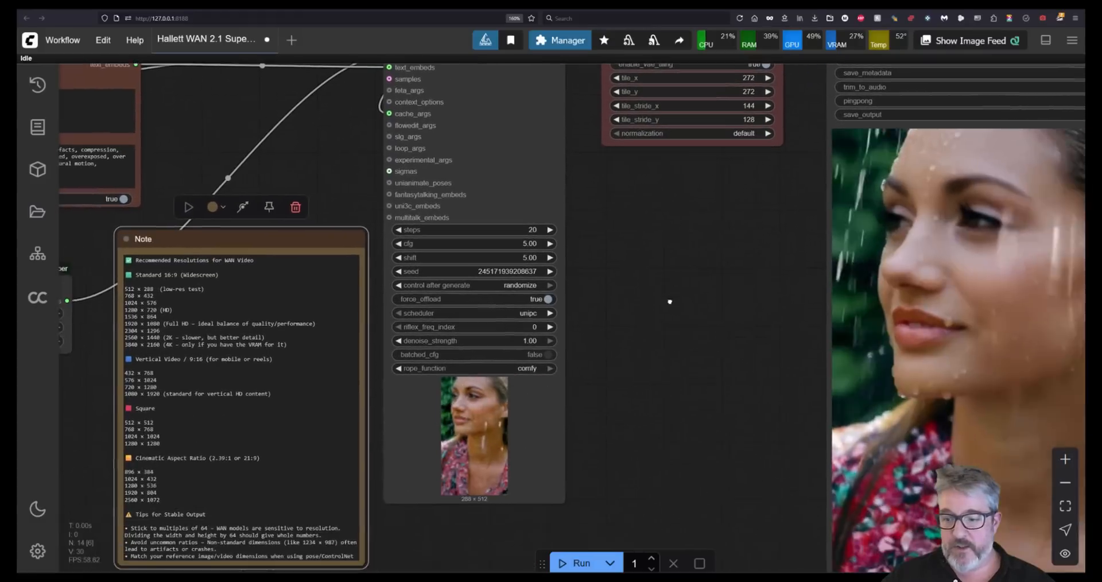
drag(693, 364, 1061, 435)
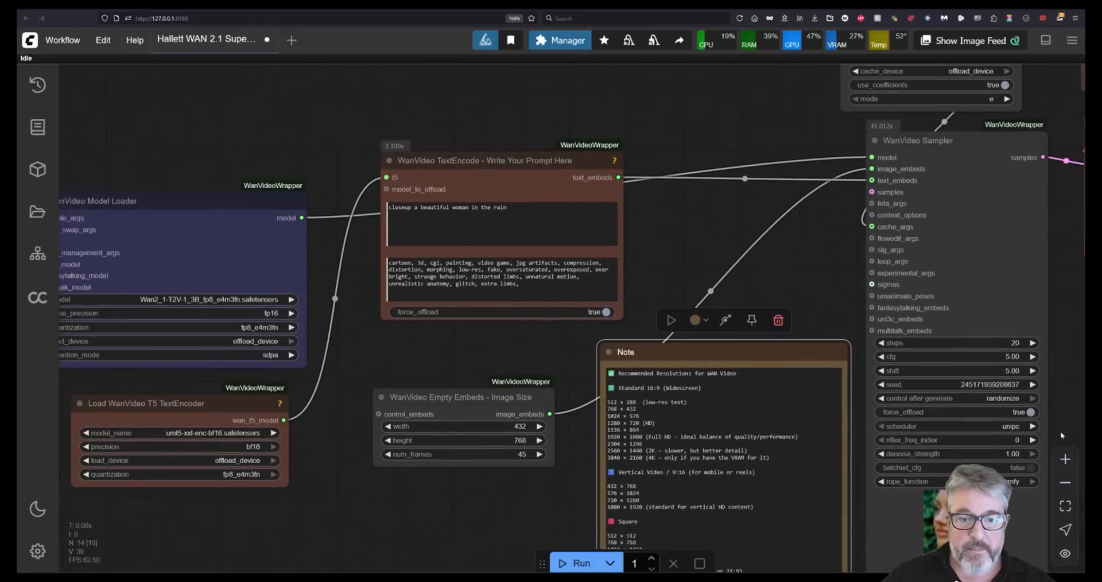
Examine the WAN workflow's prompt text boxes, the image size node's width, height and num_frames, and the recommended resolutions note
drag(771, 338, 939, 383)
scroll(950, 351, up, 4)
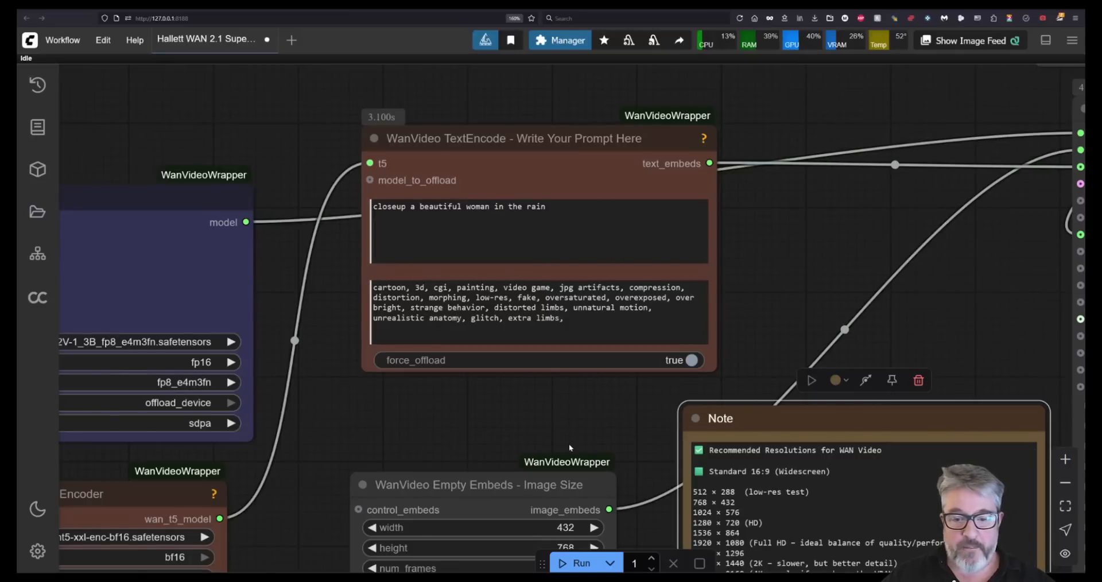
scroll(572, 451, down, 5)
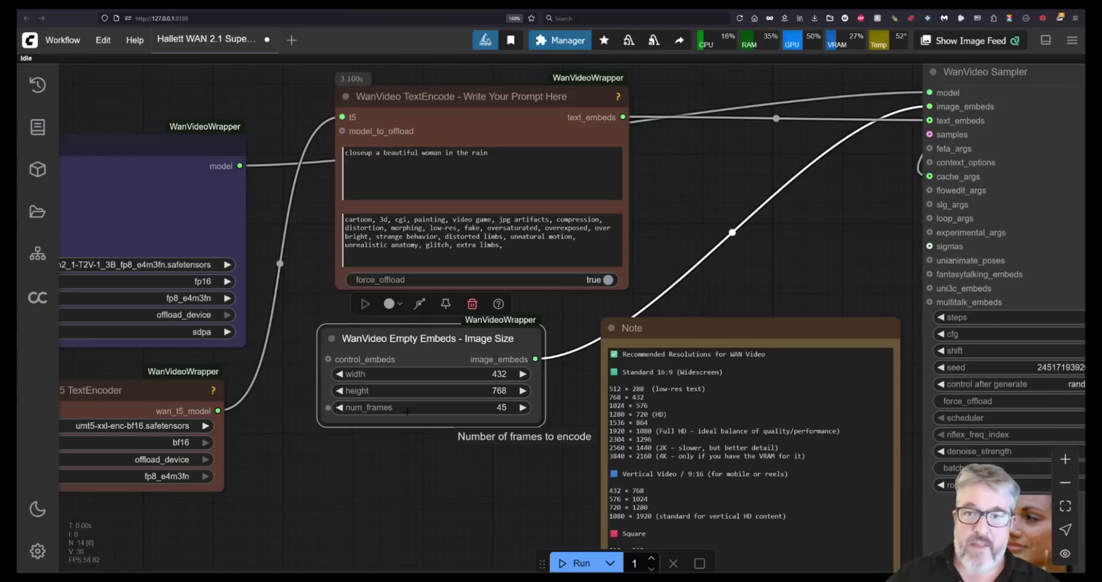
scroll(733, 244, down, 3)
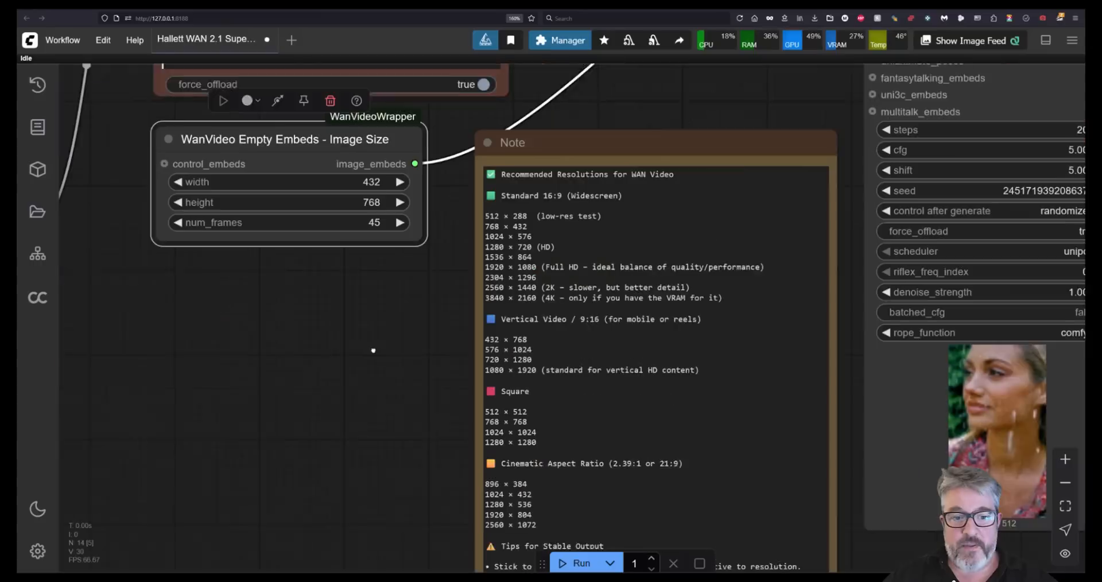
drag(373, 350, 305, 230)
drag(305, 280, 288, 357)
scroll(287, 356, down, 3)
drag(285, 307, 255, 513)
Raise the start_step of the WanVideo TeaCache node above the sampler to 6
drag(961, 389, 747, 543)
click(517, 138)
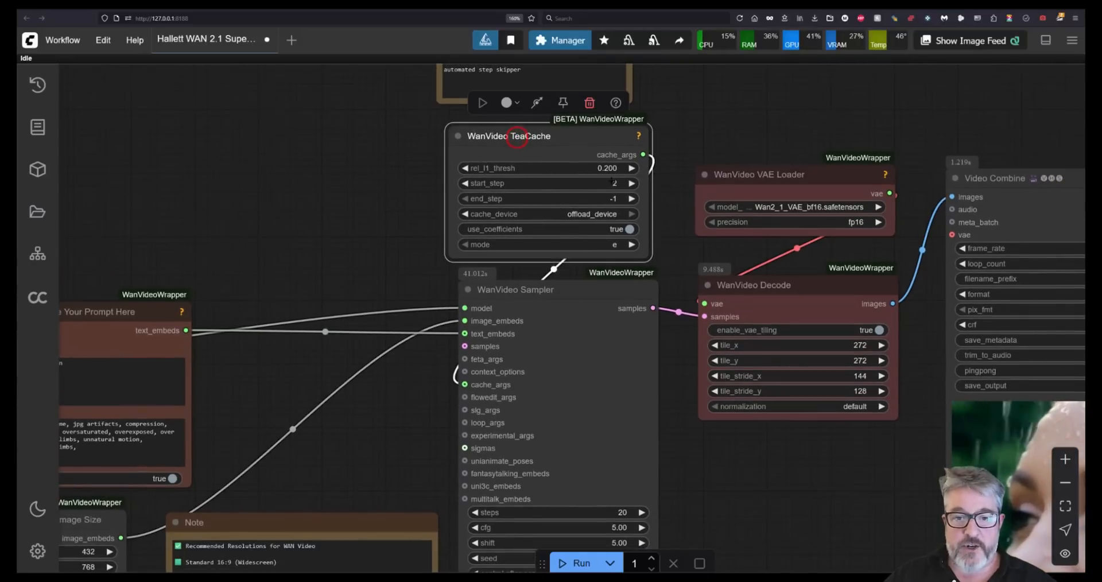
click(800, 104)
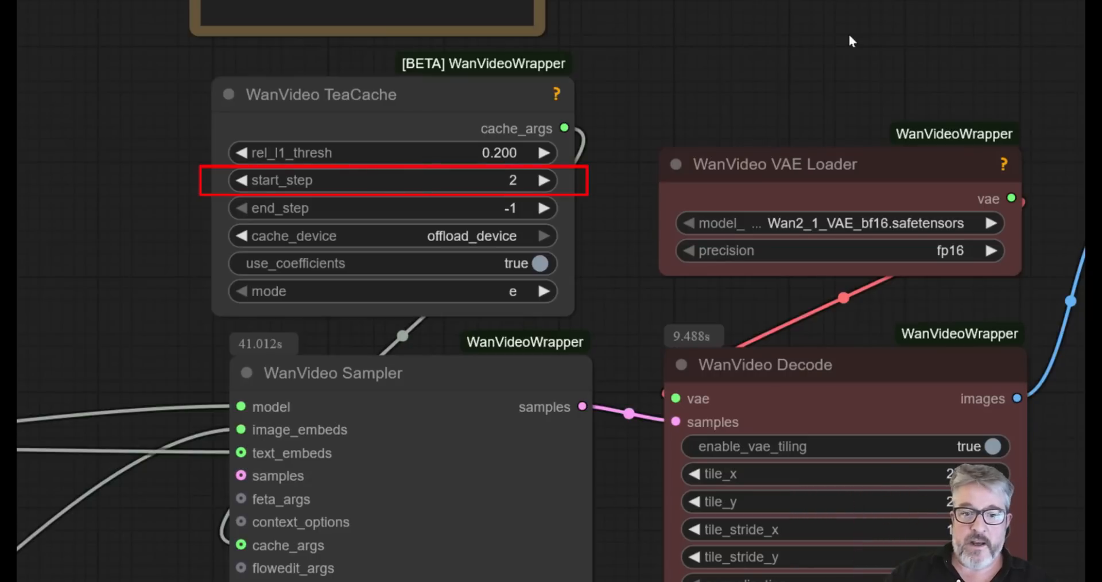
drag(416, 184, 419, 183)
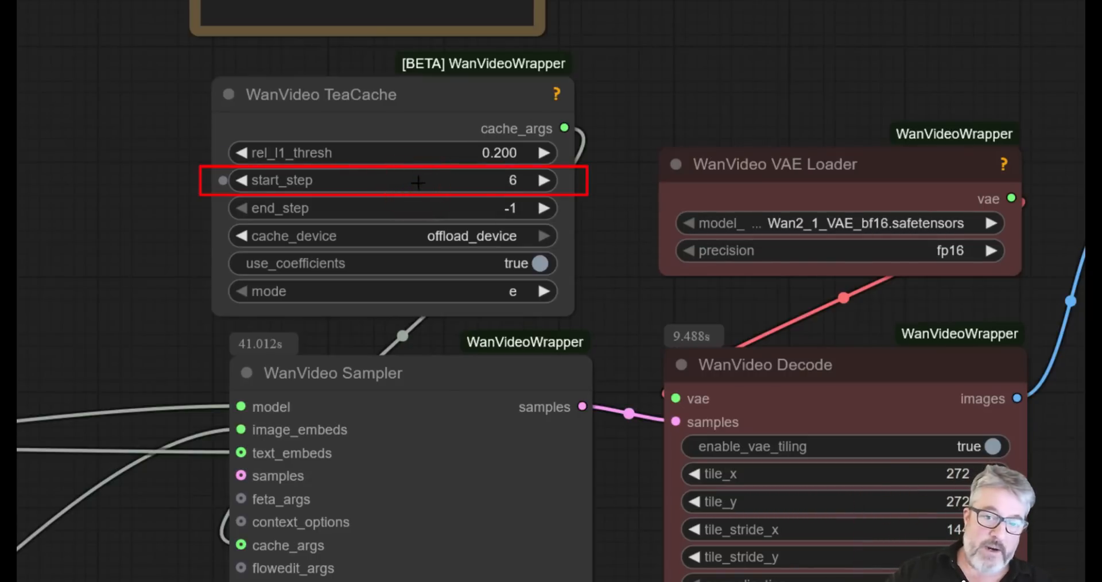
Set the WanVideo TeaCache node's rel_l1_thresh to 0.2
click(401, 153)
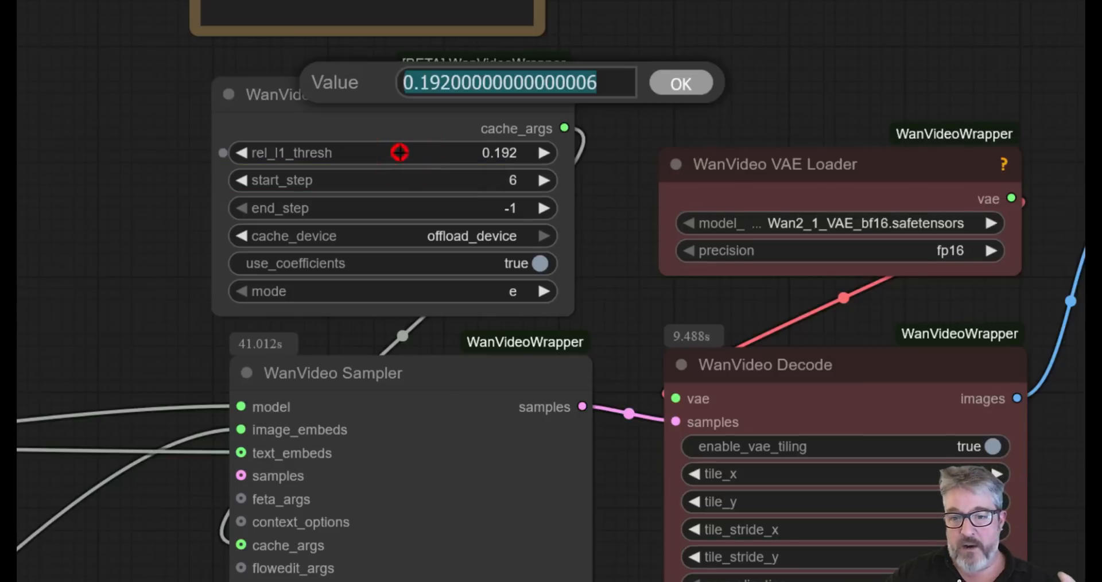
click(468, 153)
text(.2)
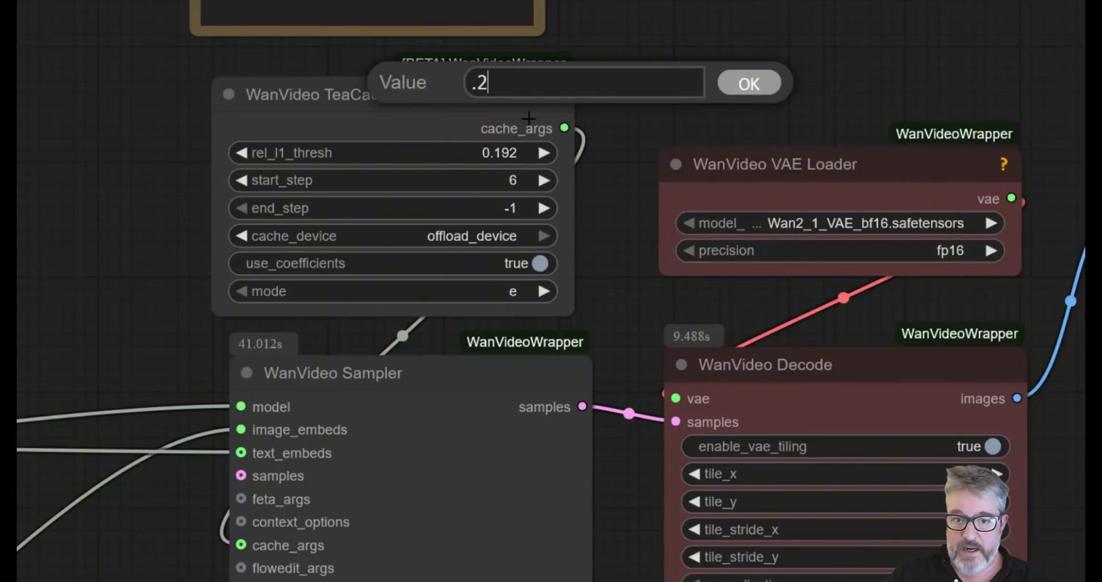
key(Return)
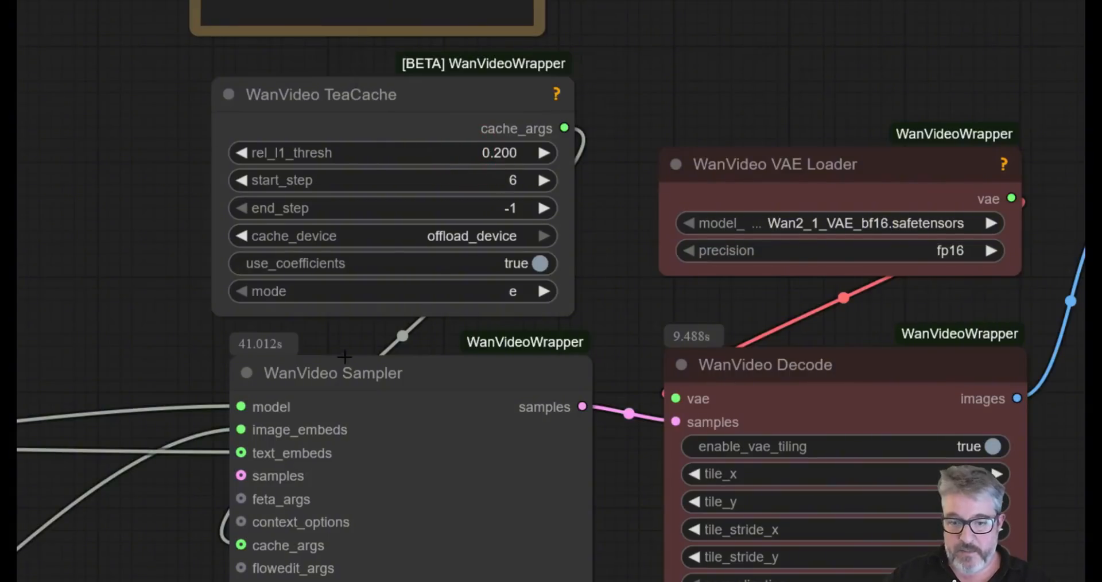
Try start_step 6 again in the WanVideo TeaCache node and settle on 2
click(404, 180)
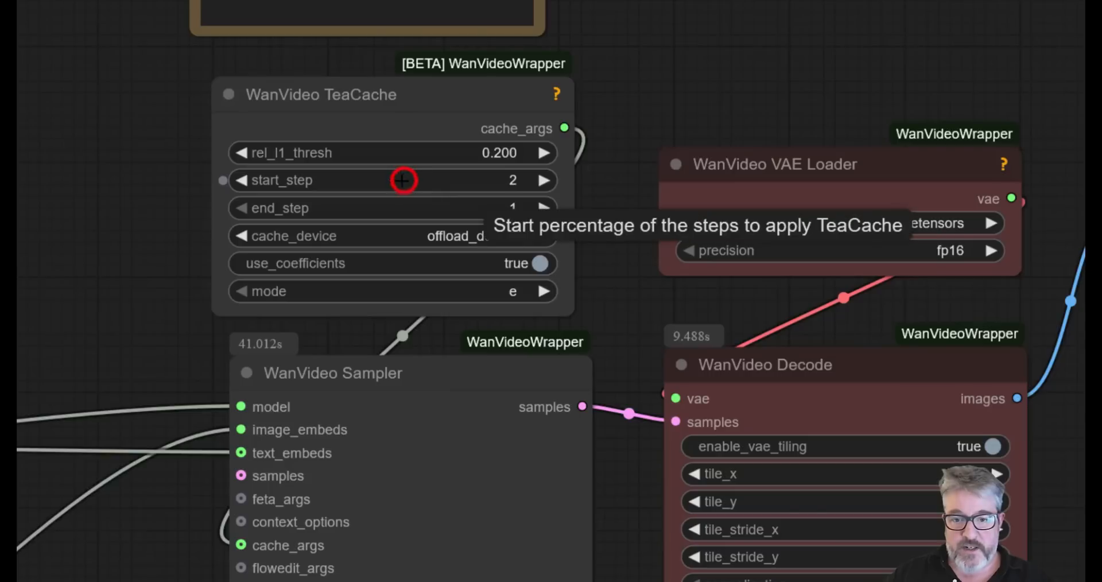
click(401, 180)
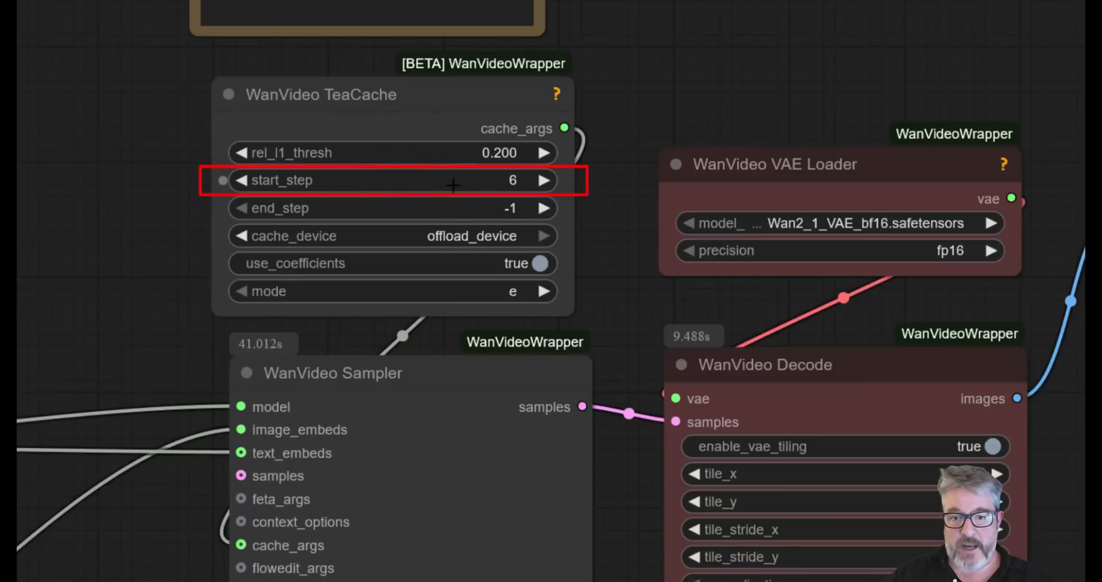
drag(451, 184, 439, 181)
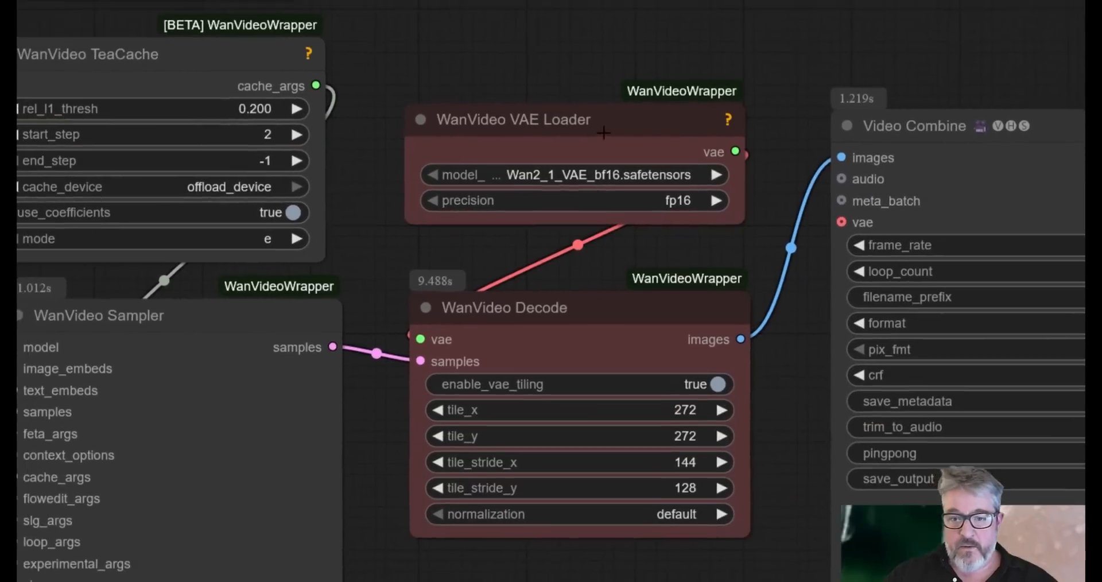
Look over the VAE loader, decode, sampler and Video Combine nodes, and return to the WanVideo BlockSwap node
drag(642, 456, 571, 301)
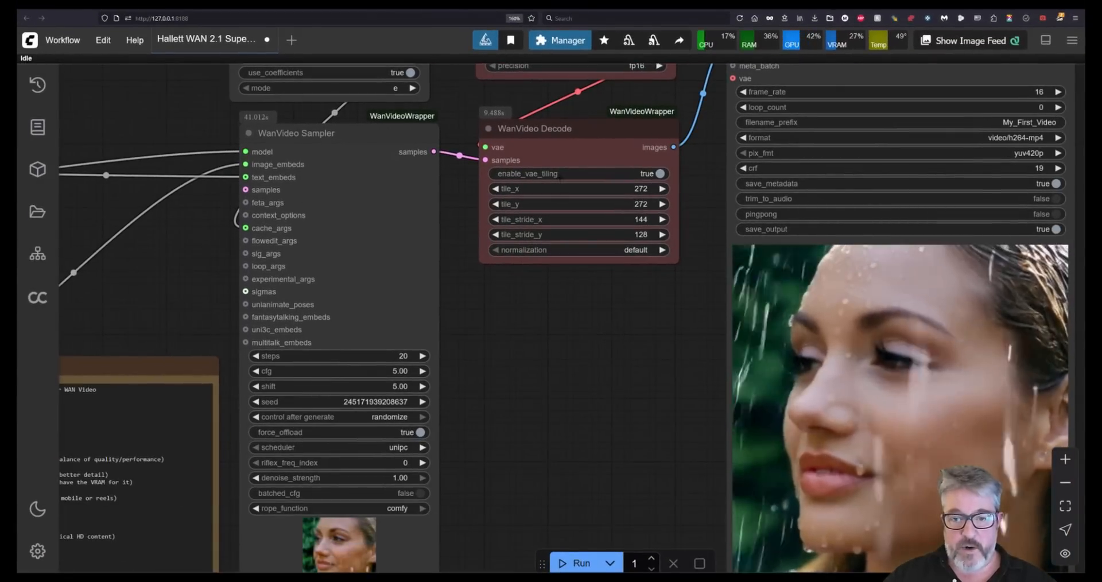
scroll(559, 175, down, 5)
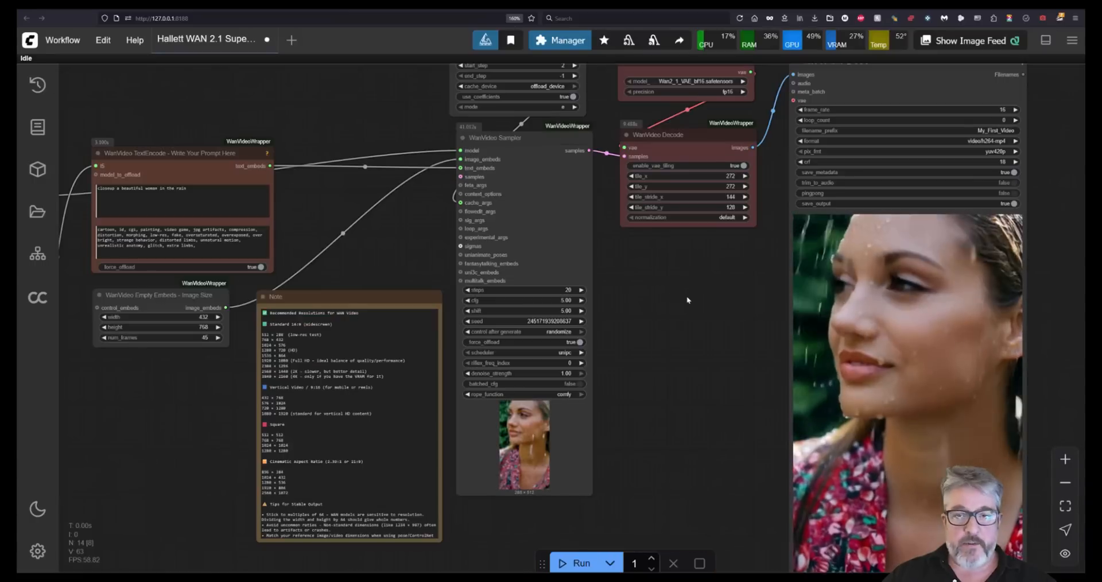
drag(686, 298, 676, 320)
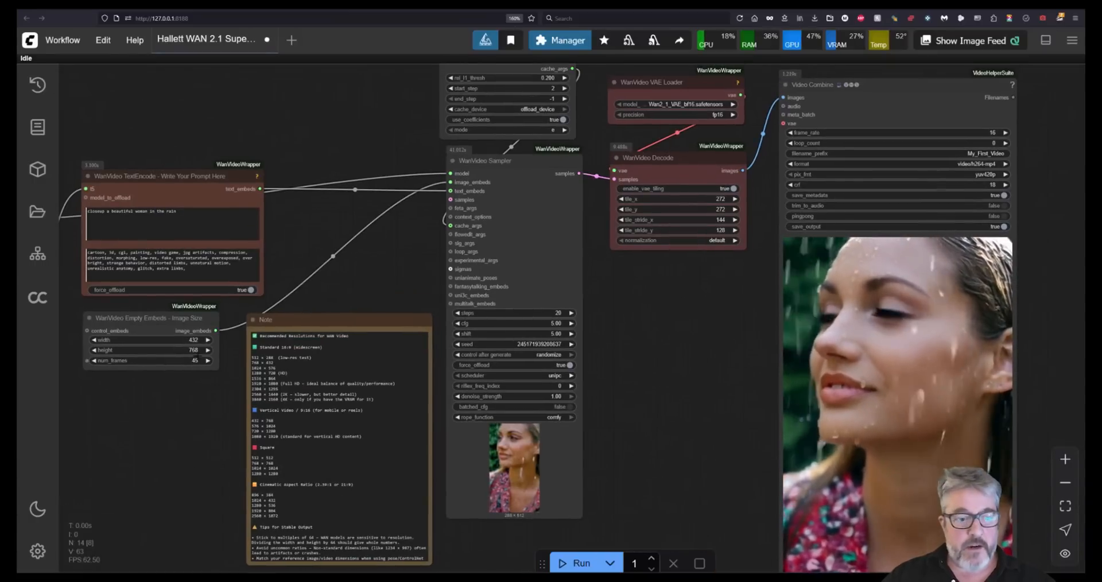
drag(752, 275, 547, 372)
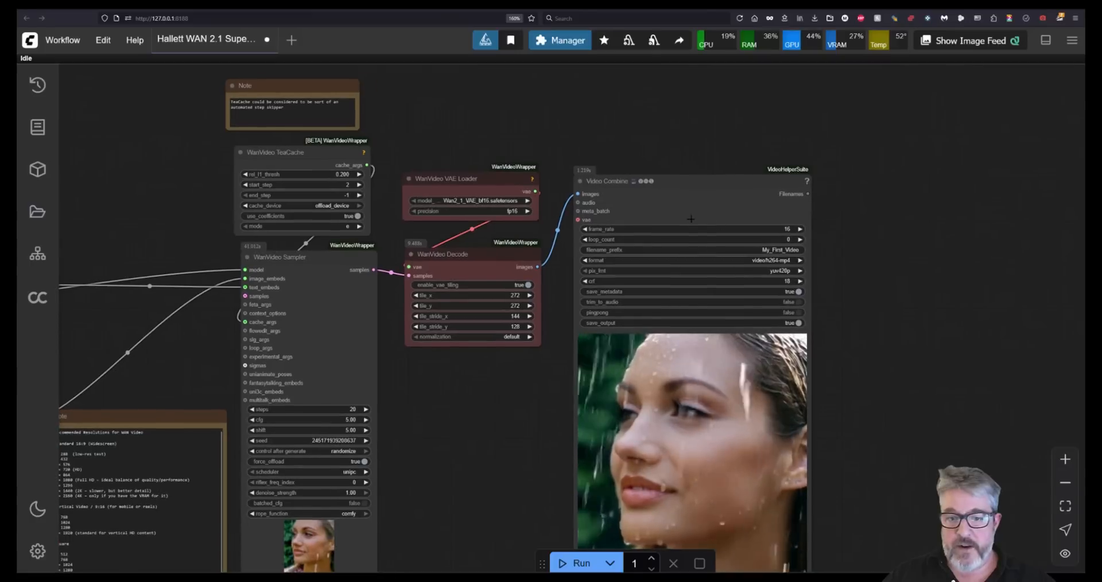
drag(456, 424, 694, 349)
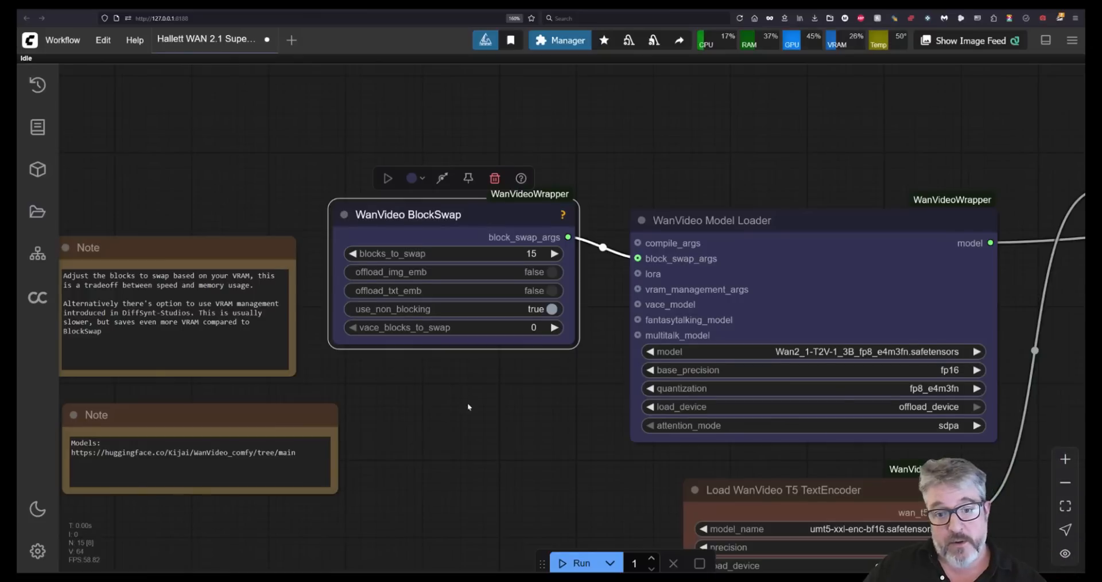
Try blocks_to_swap values of 18 and 17 in the WanVideo BlockSwap node, returning it to 15 each time
drag(467, 406, 455, 442)
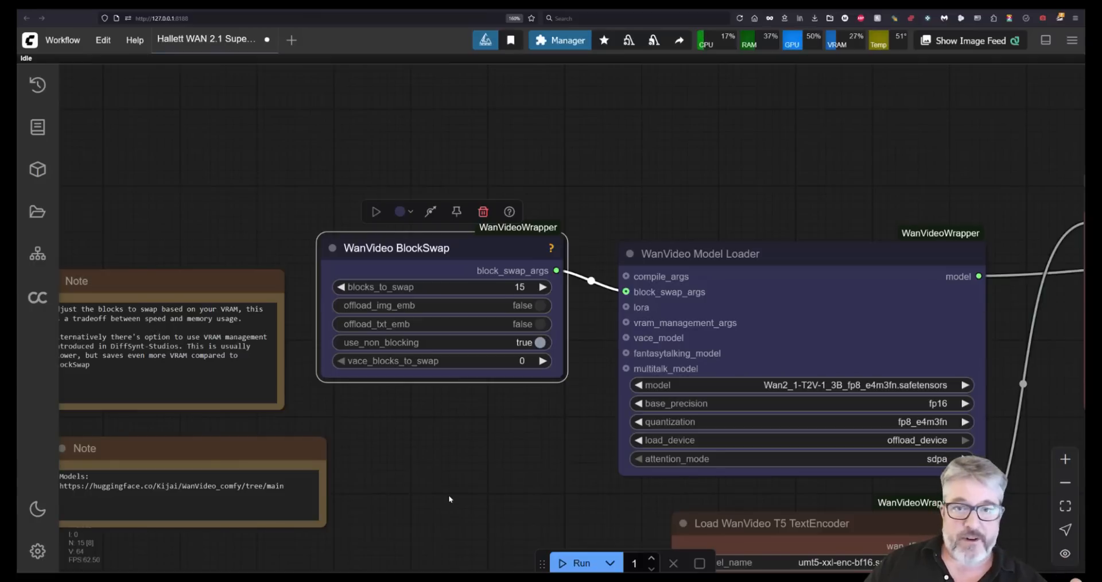
drag(439, 496, 427, 479)
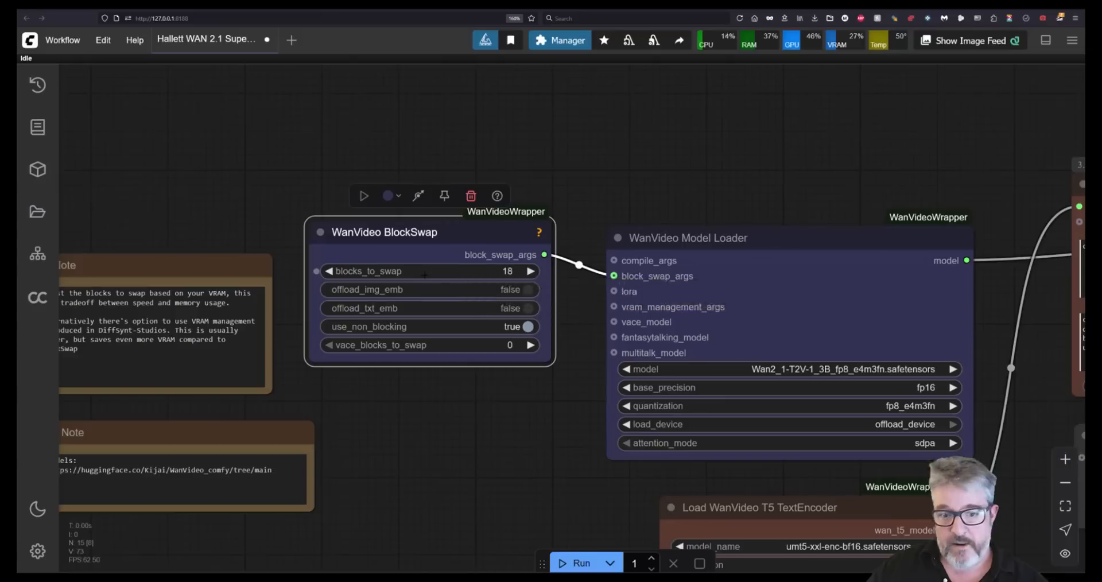
click(493, 457)
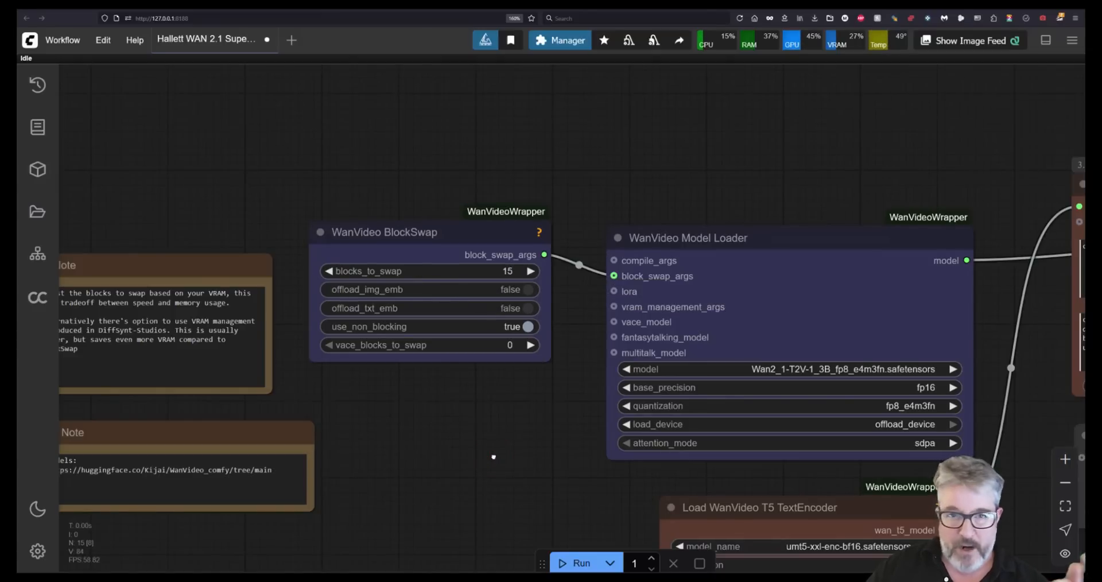
drag(494, 457, 497, 446)
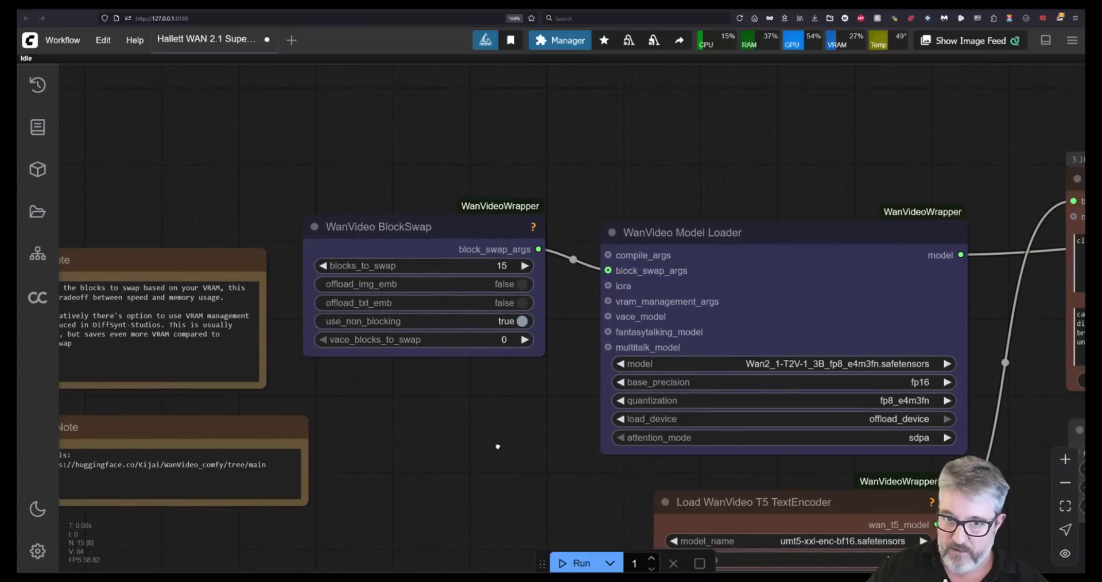
drag(439, 270, 438, 269)
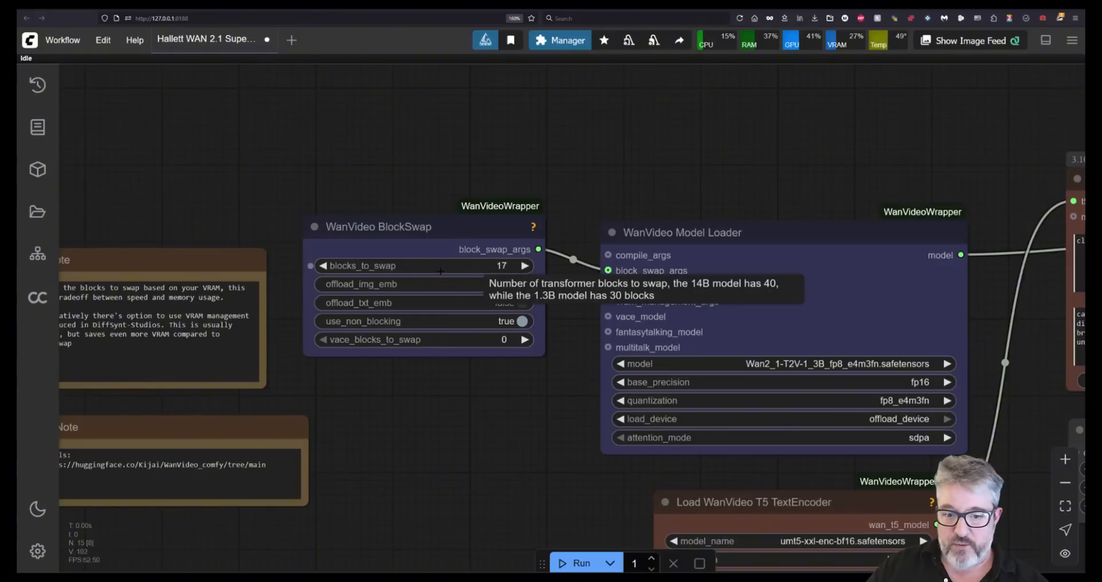
drag(439, 270, 442, 270)
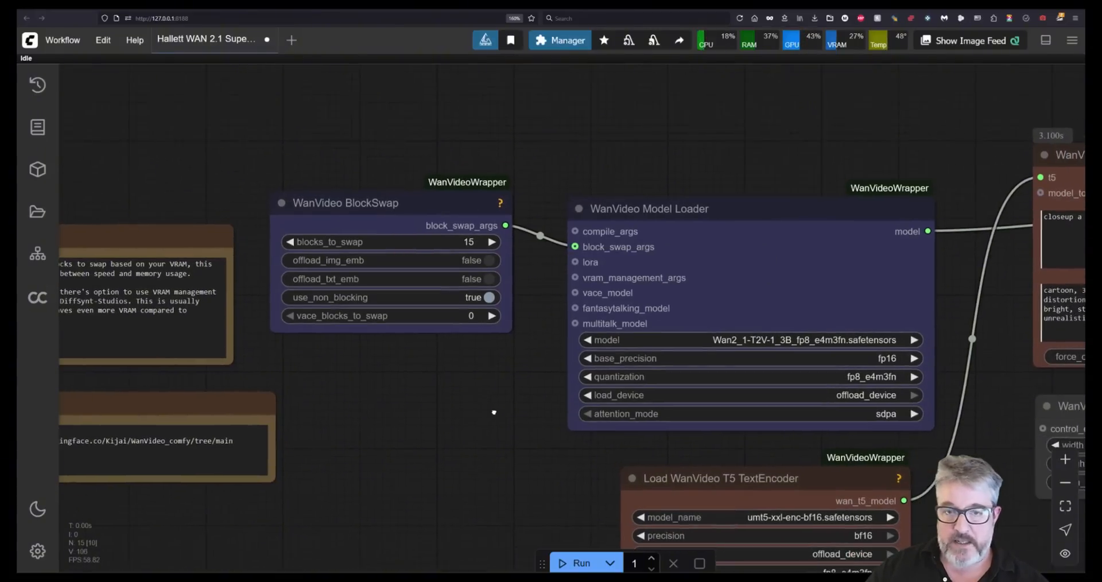
Run the WAN video workflow and view the generated clip in the Video Combine node
drag(492, 425, 104, 332)
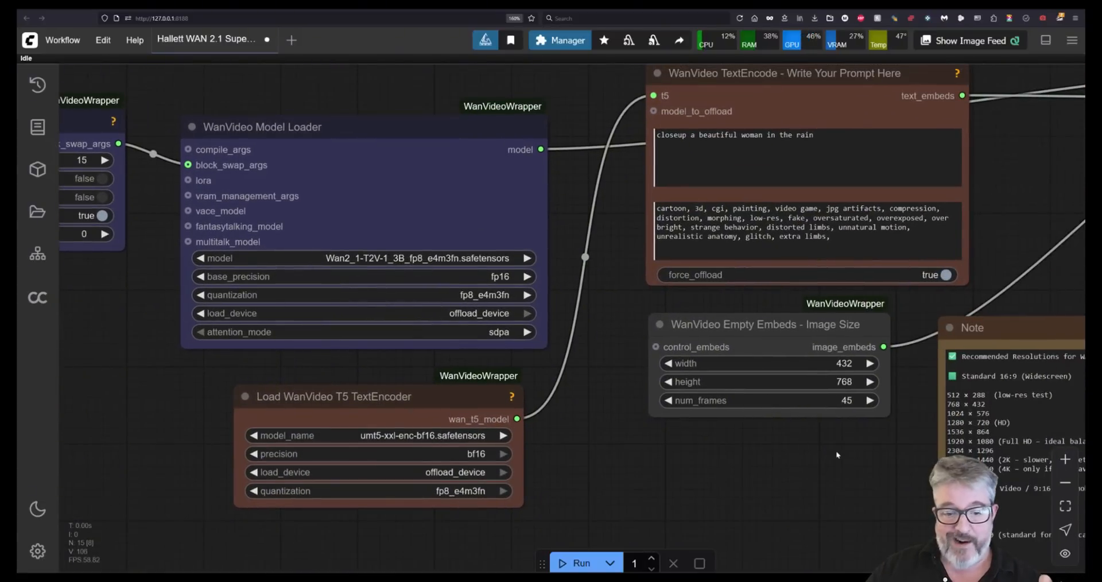
drag(835, 450, 391, 417)
scroll(456, 407, down, 3)
key(ctrl+Return)
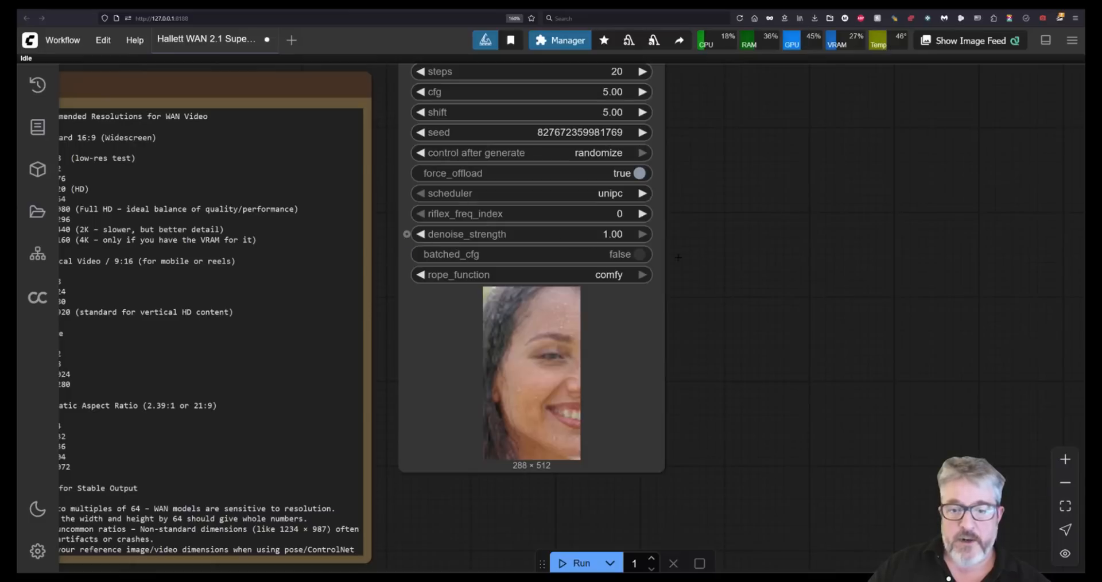
drag(724, 264, 748, 323)
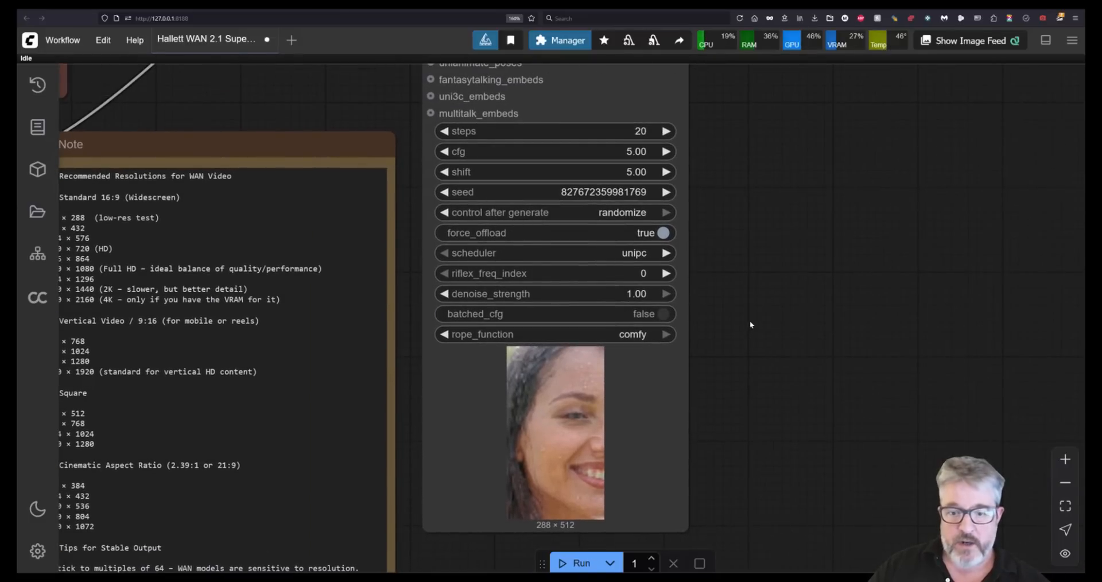
scroll(458, 317, down, 4)
scroll(364, 348, down, 4)
drag(733, 337, 540, 326)
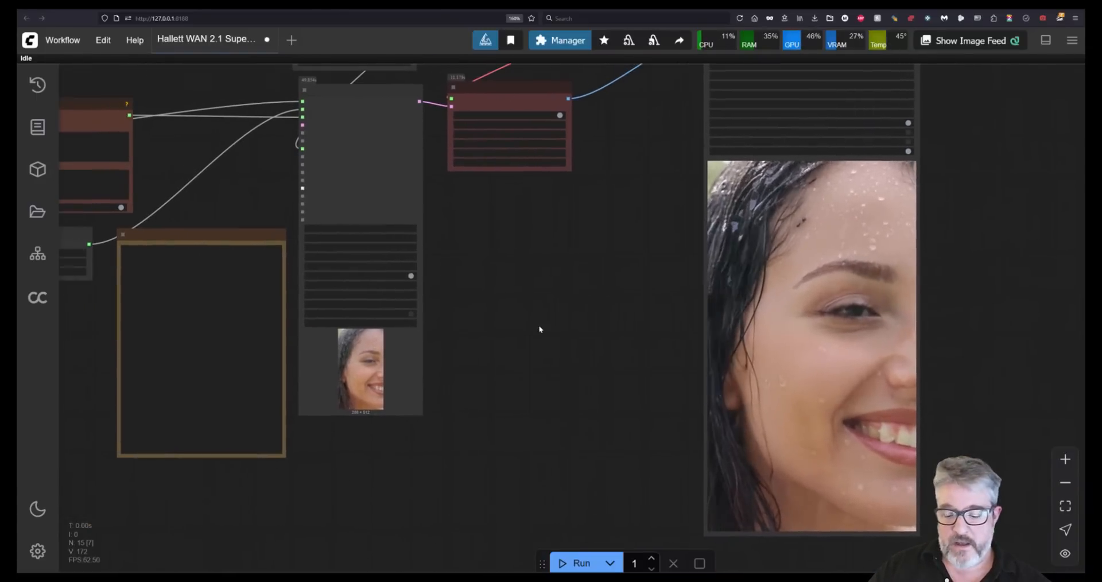
Run the WAN video workflow again and watch the live preview in the WanVideo Sampler node
key(ctrl+Return)
drag(516, 244, 746, 279)
scroll(746, 280, up, 2)
scroll(747, 282, up, 4)
drag(672, 341, 729, 290)
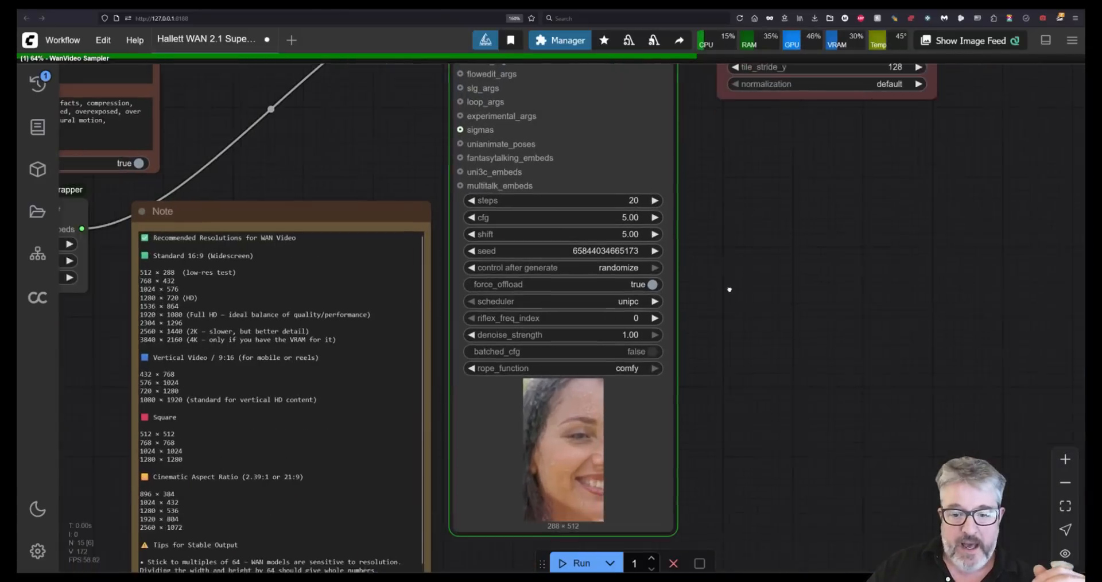
scroll(728, 291, down, 1)
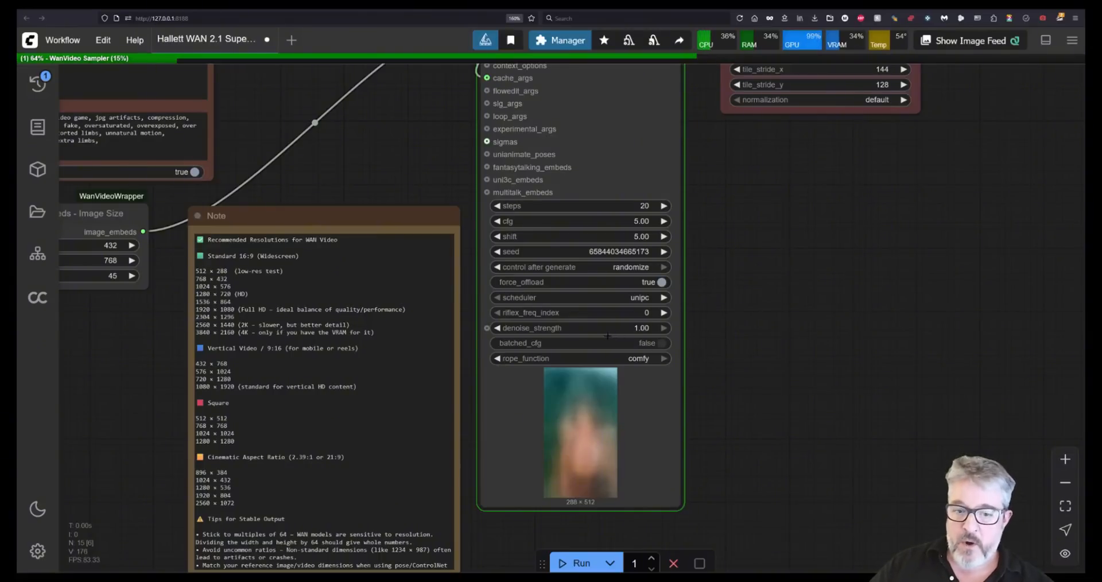
scroll(776, 290, down, 3)
scroll(402, 161, up, 3)
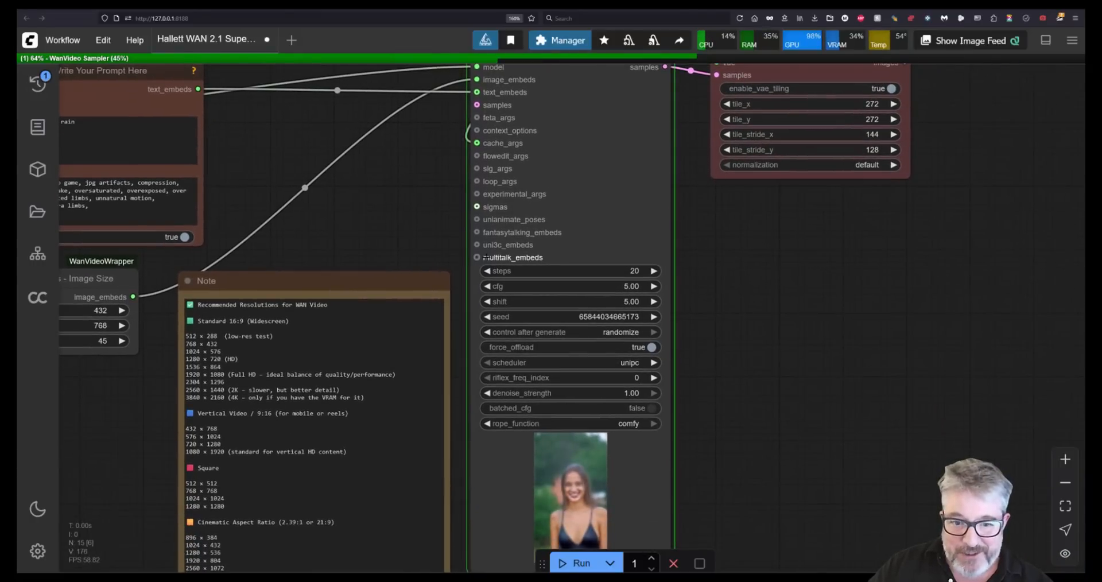
Try attaching a MultiTalk Wav2Vec Embeds node to the sampler's multitalk_embeds input, and delete it
drag(485, 258, 399, 259)
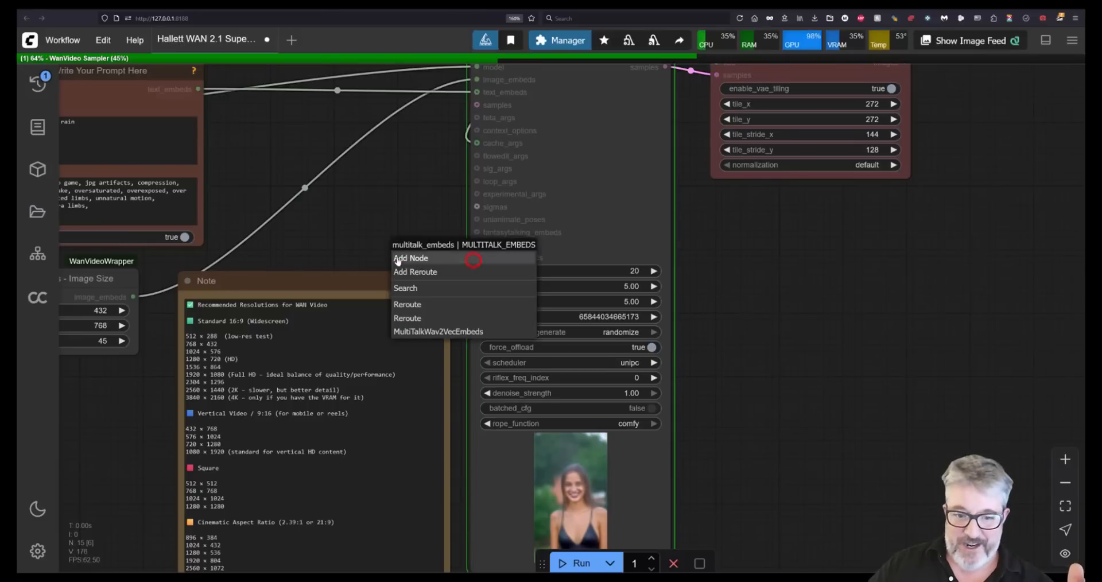
click(418, 332)
drag(494, 270, 256, 363)
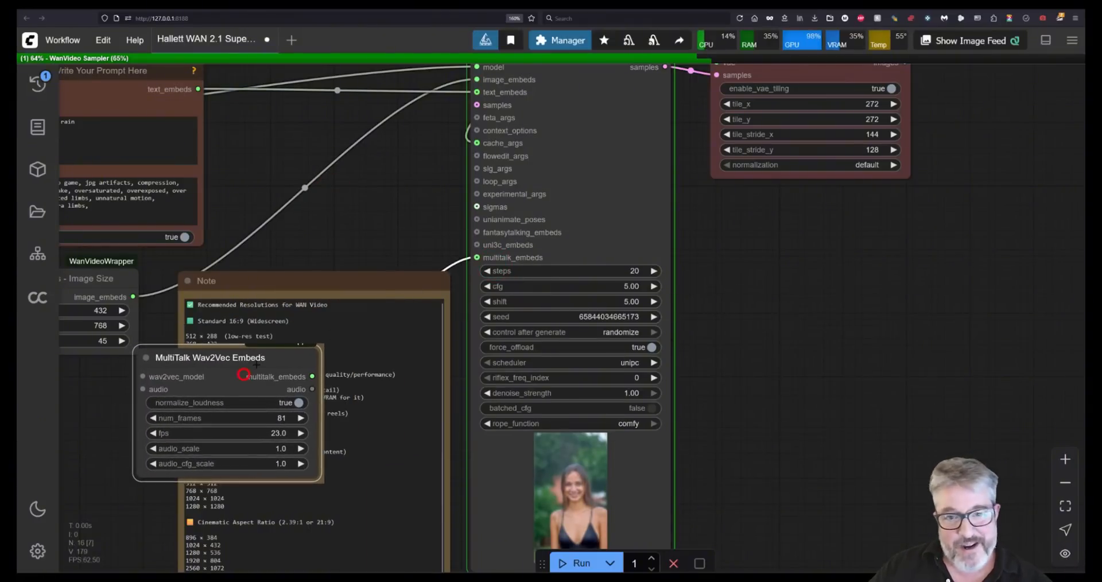
key(Delete)
Switch to File Explorer and open the custom_nodes folder inside the ComfyUI package folder
drag(373, 236, 457, 202)
scroll(474, 155, down, 3)
drag(477, 150, 477, 278)
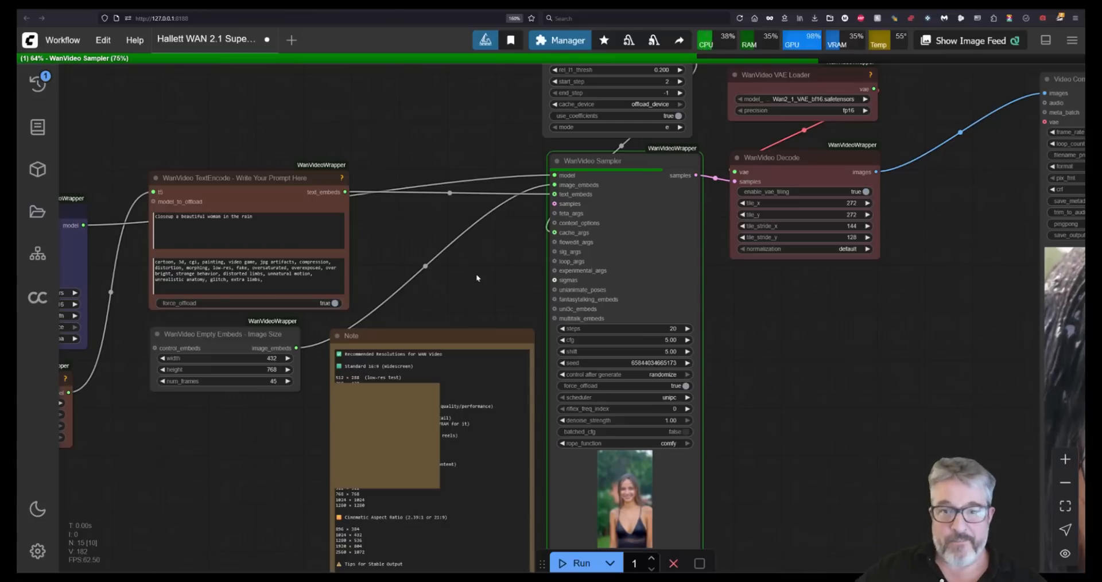
drag(1084, 87, 536, 57)
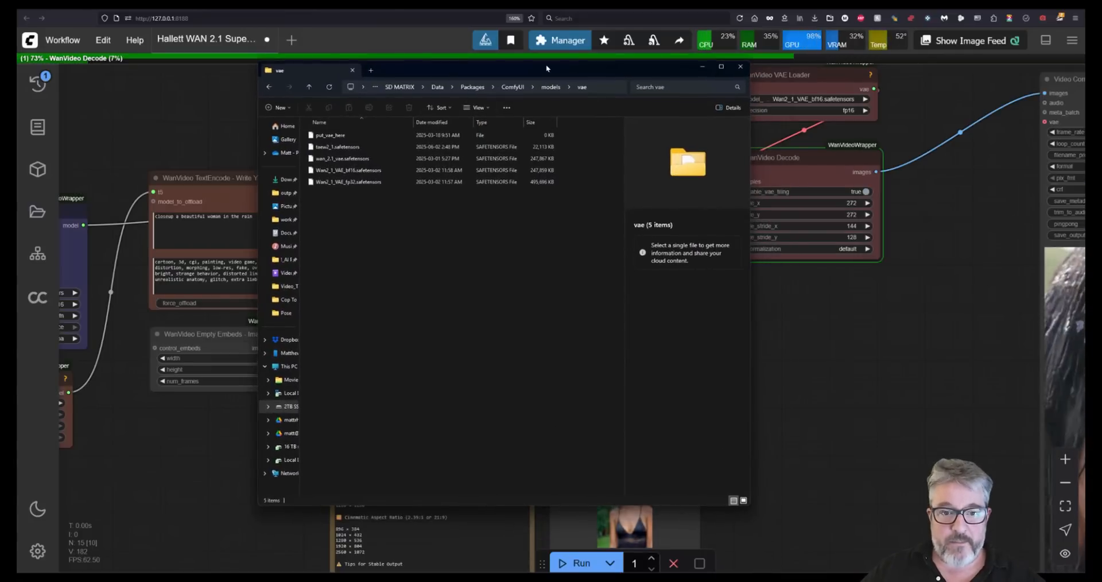
click(517, 86)
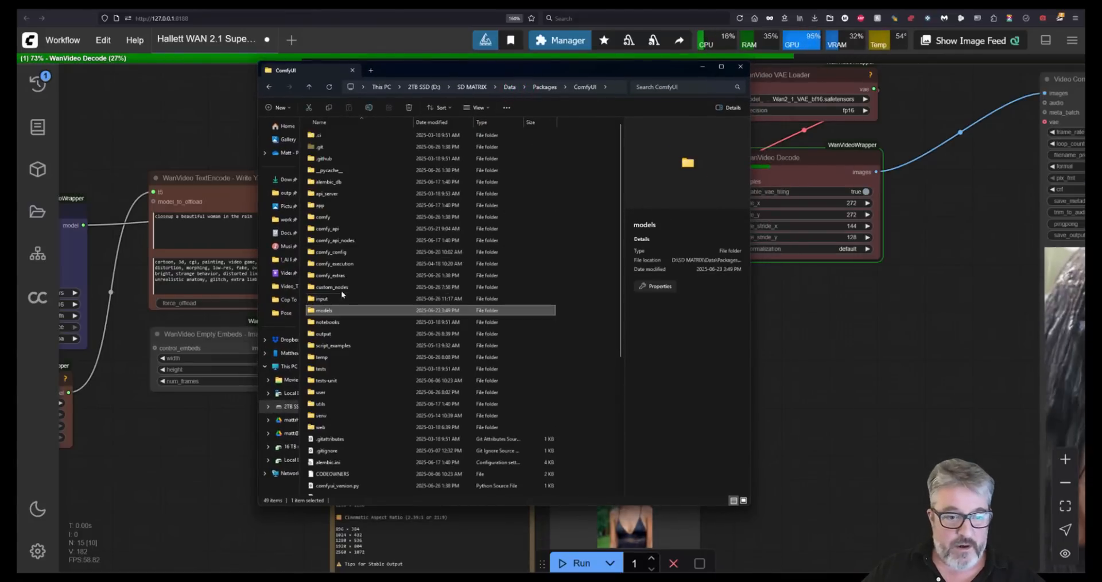
double_click(332, 287)
click(336, 290)
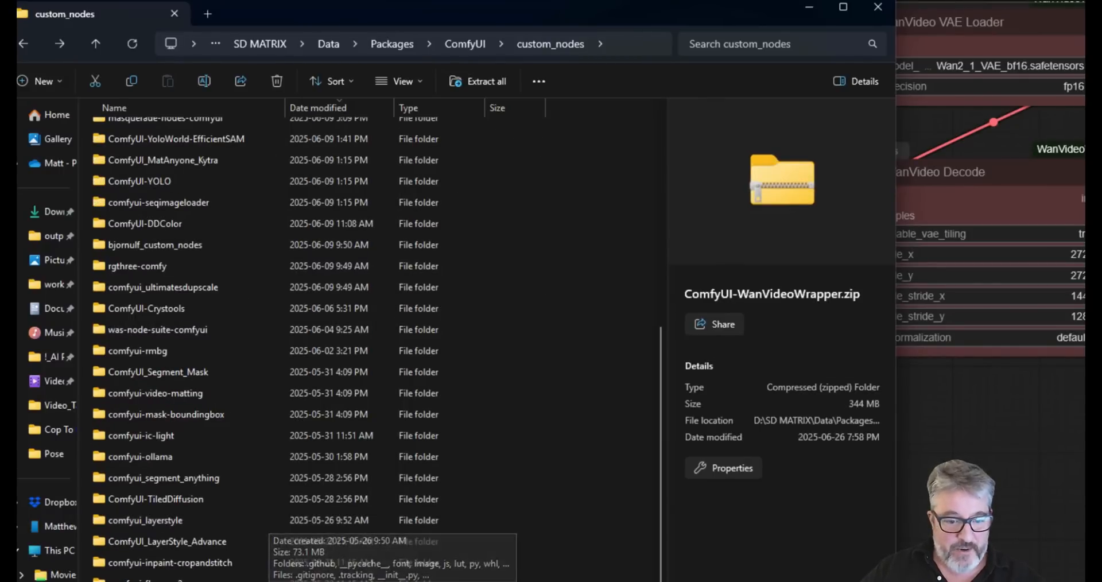
Open the example_workflows folder inside ComfyUI-WanVideoWrapper
scroll(261, 521, up, 2)
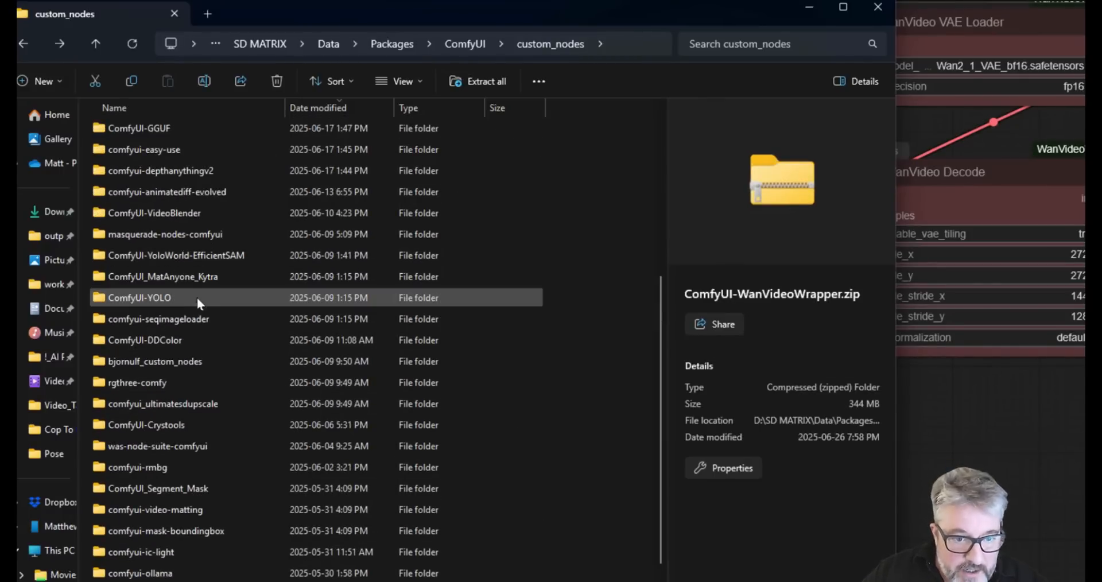
key(alt+Right)
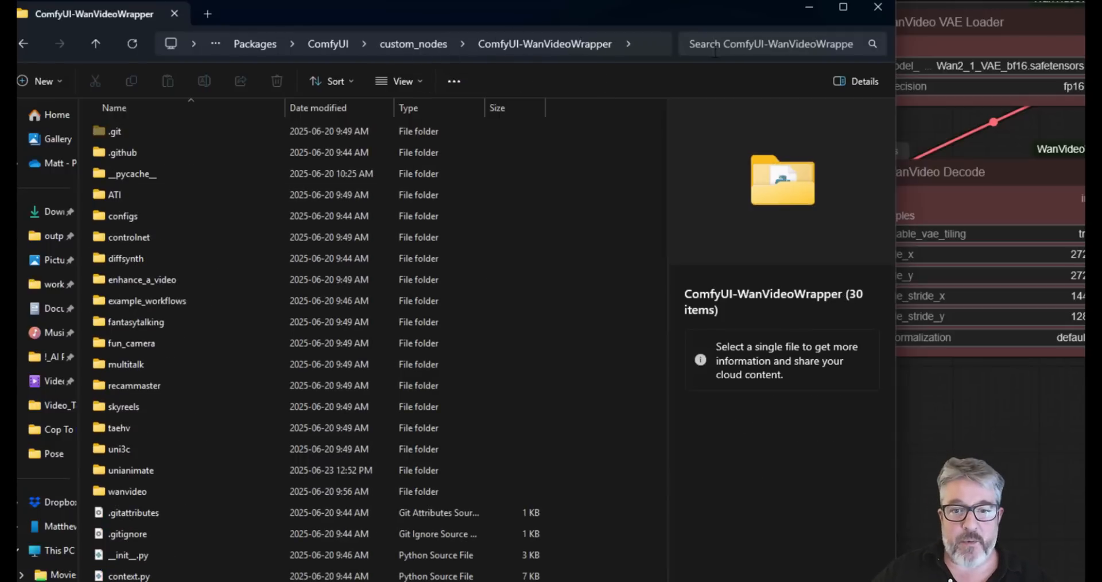
drag(487, 10, 594, 71)
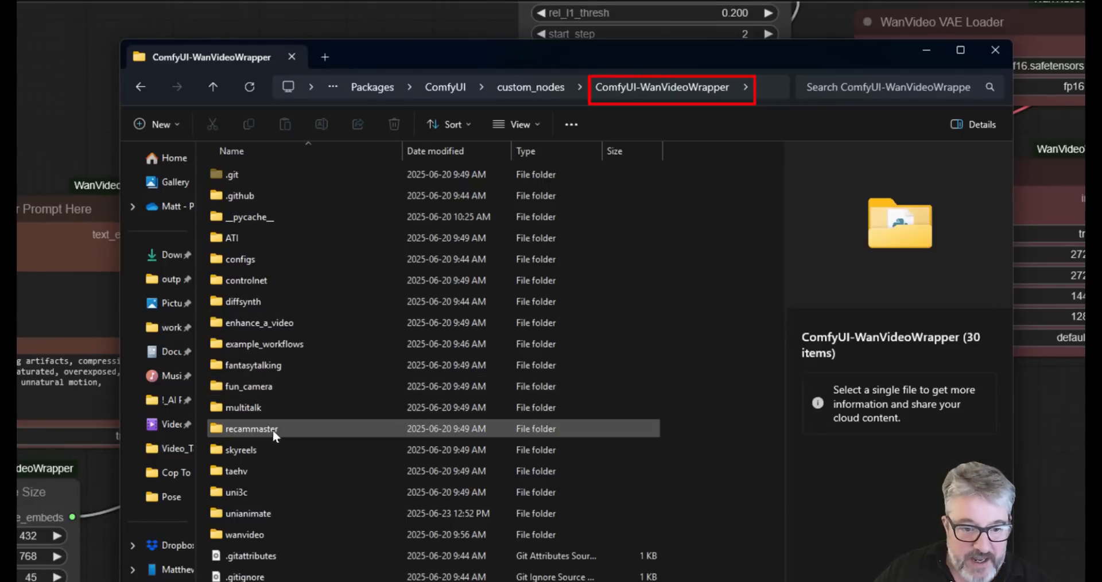
double_click(263, 345)
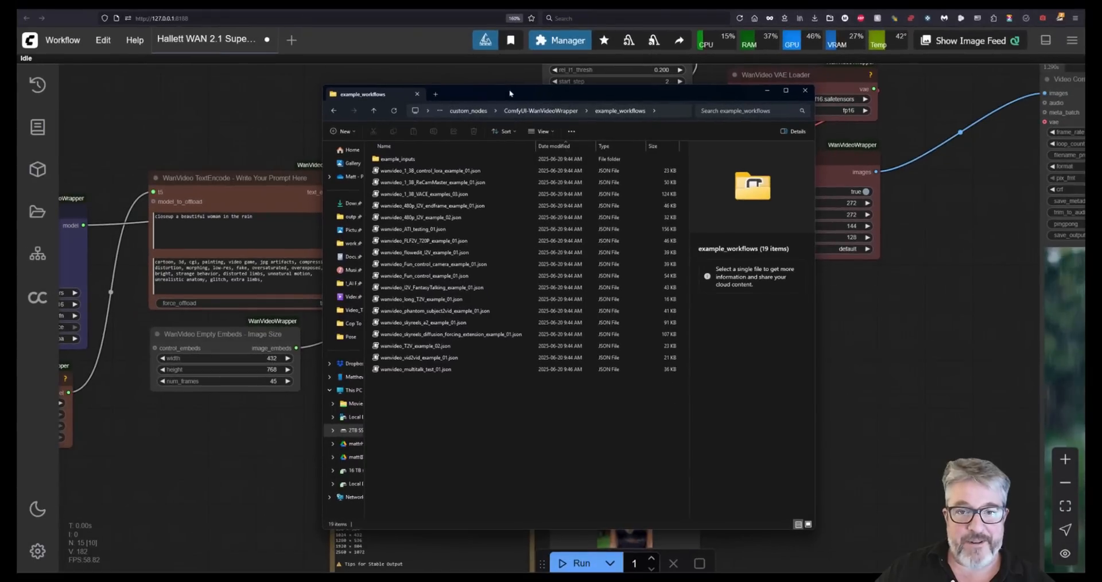
Load the wanvideo_multitalk_test_01.json example workflow into ComfyUI and examine its nodes and connections
click(487, 73)
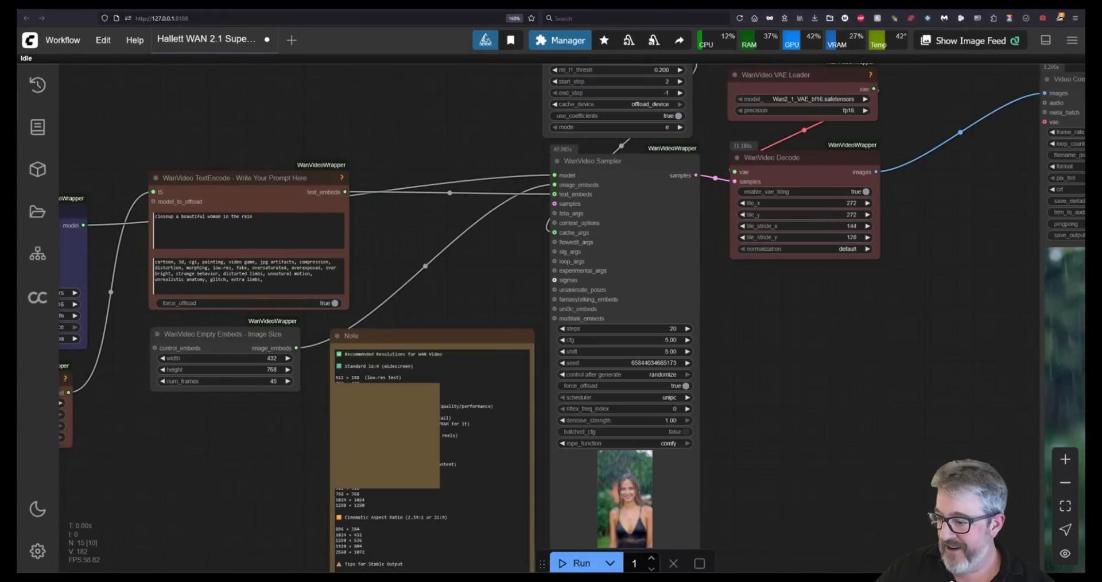
drag(475, 246, 368, 166)
scroll(346, 317, up, 5)
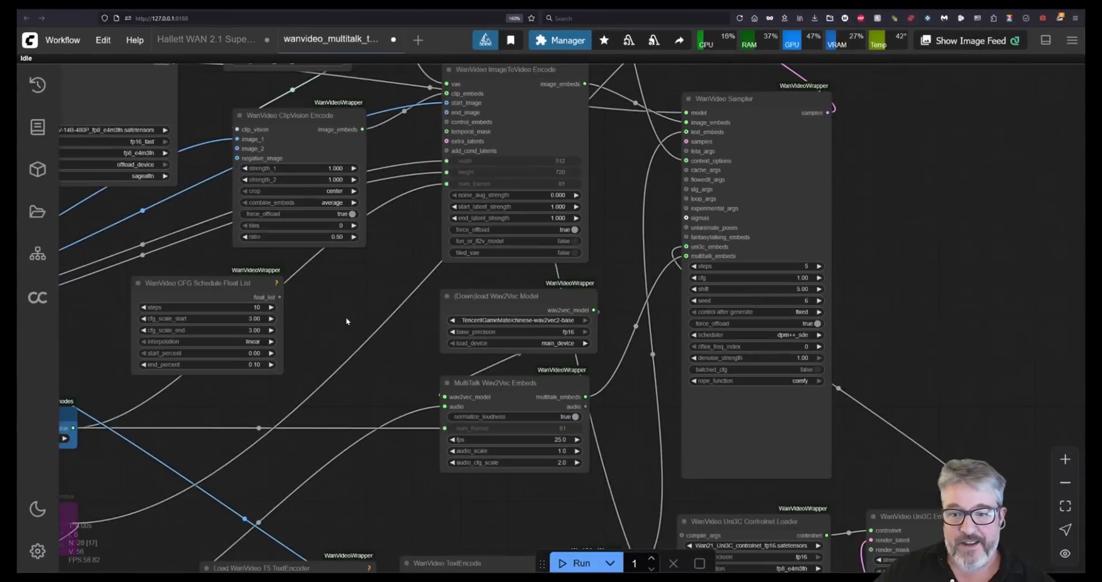
scroll(345, 316, down, 5)
scroll(350, 317, up, 7)
scroll(364, 319, up, 1)
drag(364, 319, 369, 380)
drag(421, 292, 568, 353)
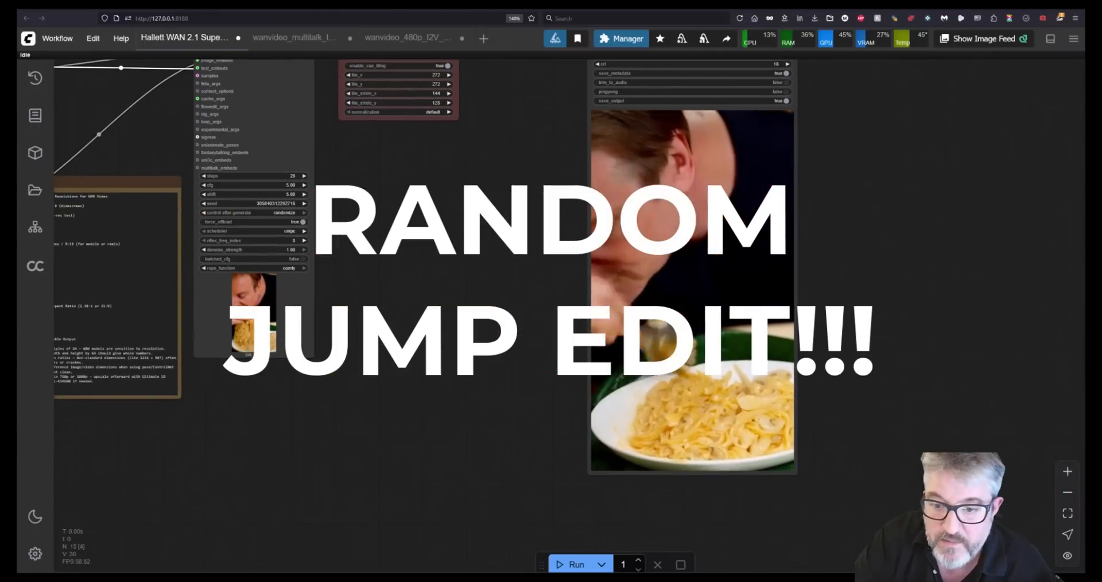
In the Hallett WAN 2.1 workflow, set the WanVideo Model Loader's model to Wan2_1-T2V-14B_fp8_e4m3fn.safetensors
drag(476, 232, 424, 261)
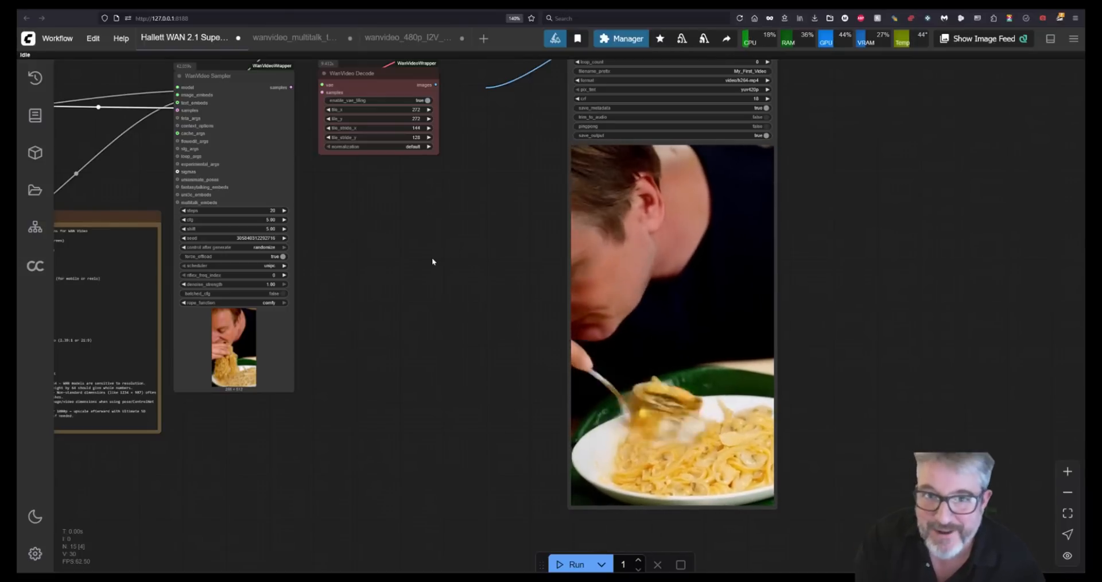
drag(432, 261, 1008, 342)
scroll(166, 232, up, 5)
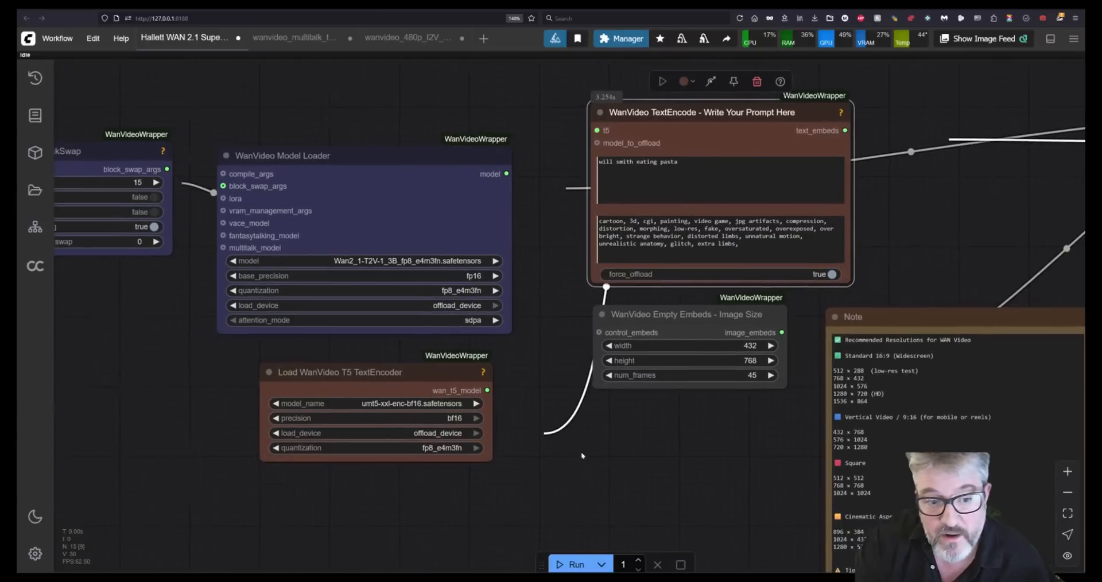
click(366, 258)
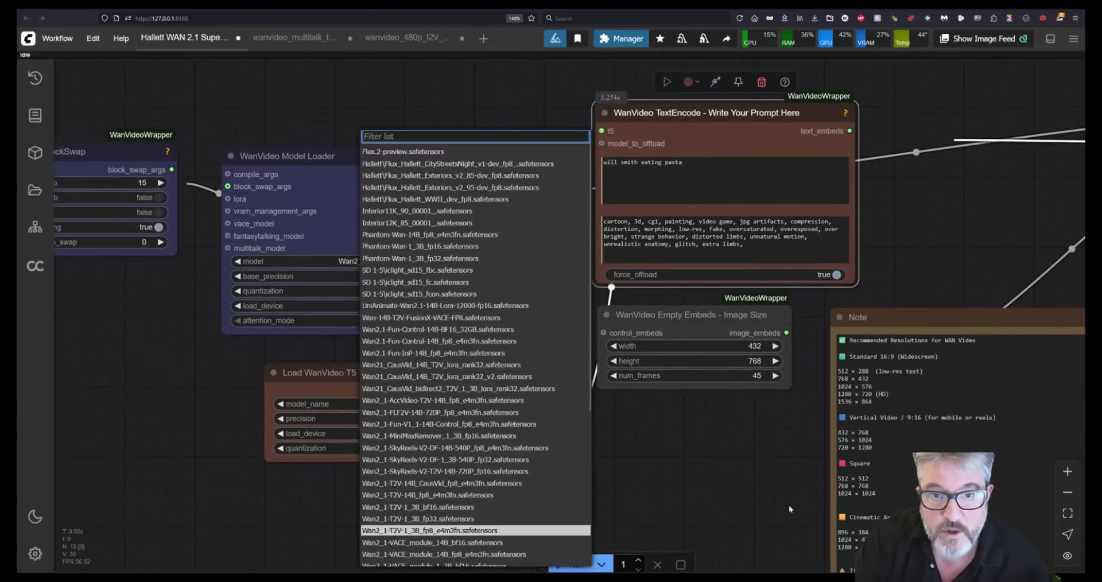
click(399, 494)
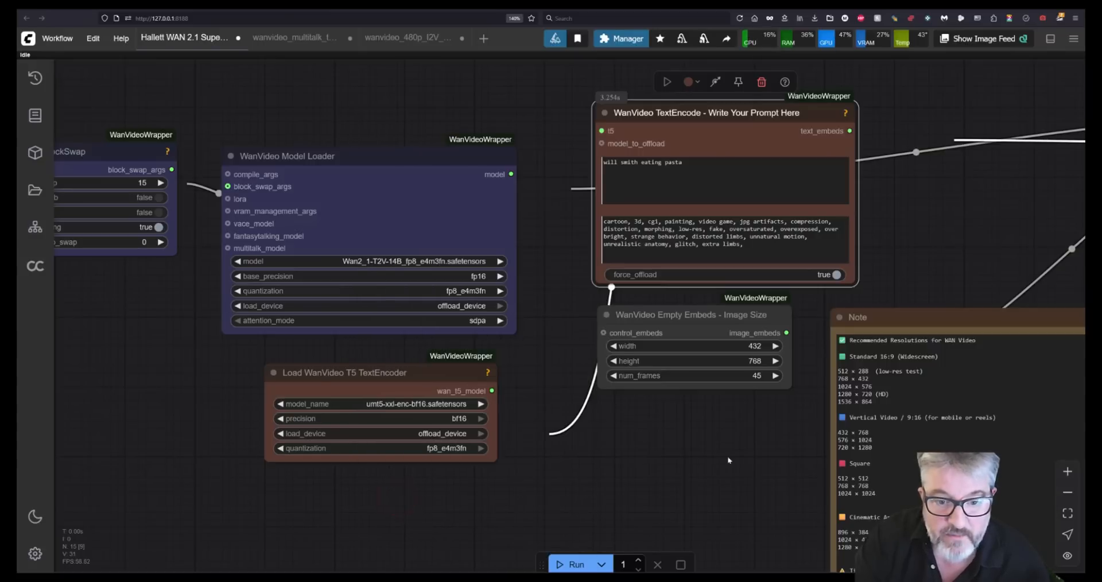
Run the workflow with the prompt "will smith eating pasta" and view the generated clip in the Video Combine node
drag(728, 460, 374, 456)
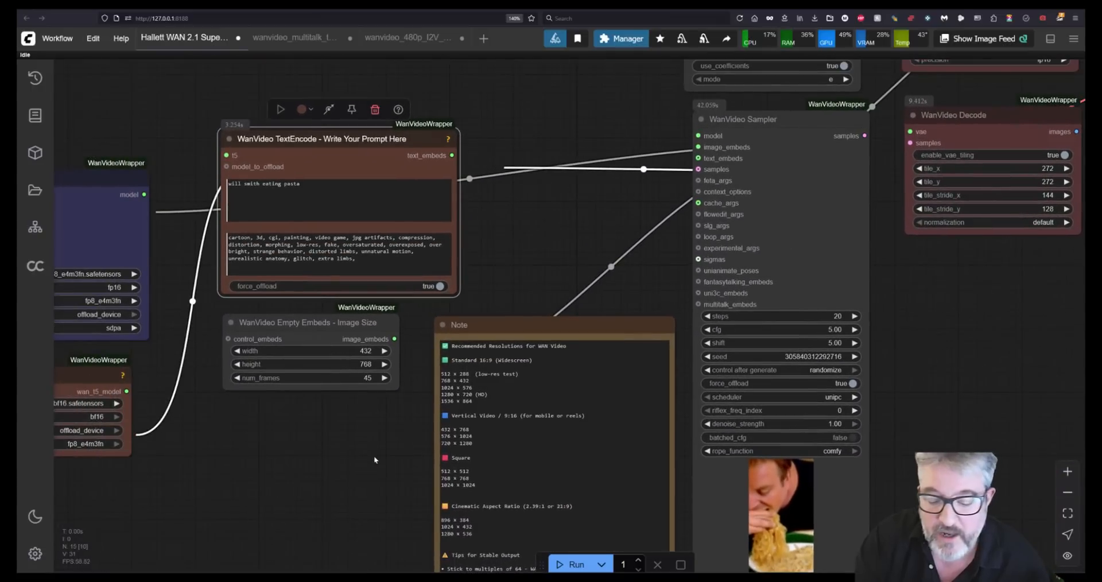
key(ctrl+Return)
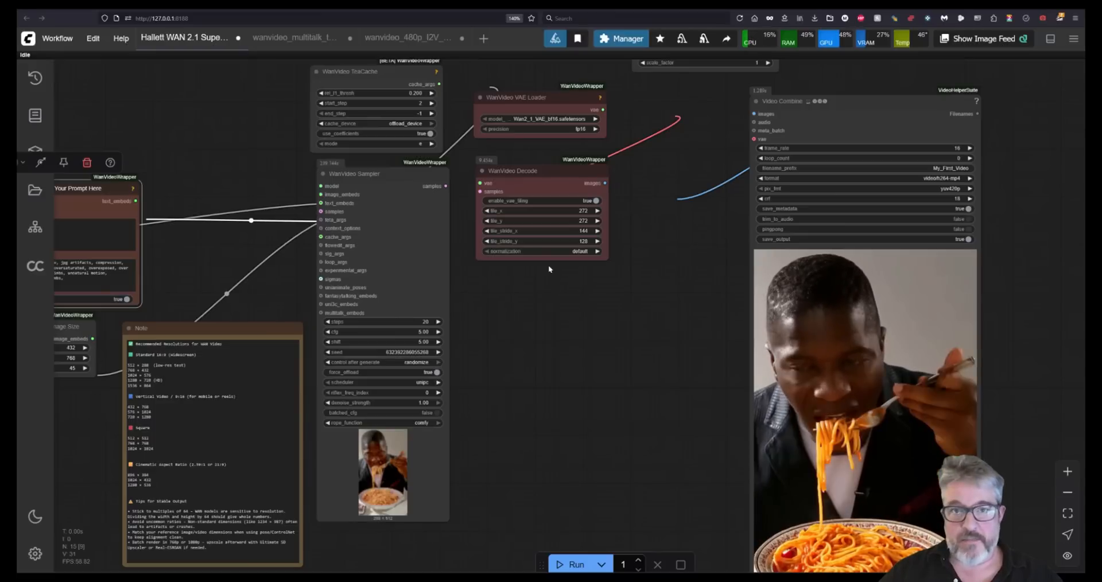
drag(561, 314, 293, 98)
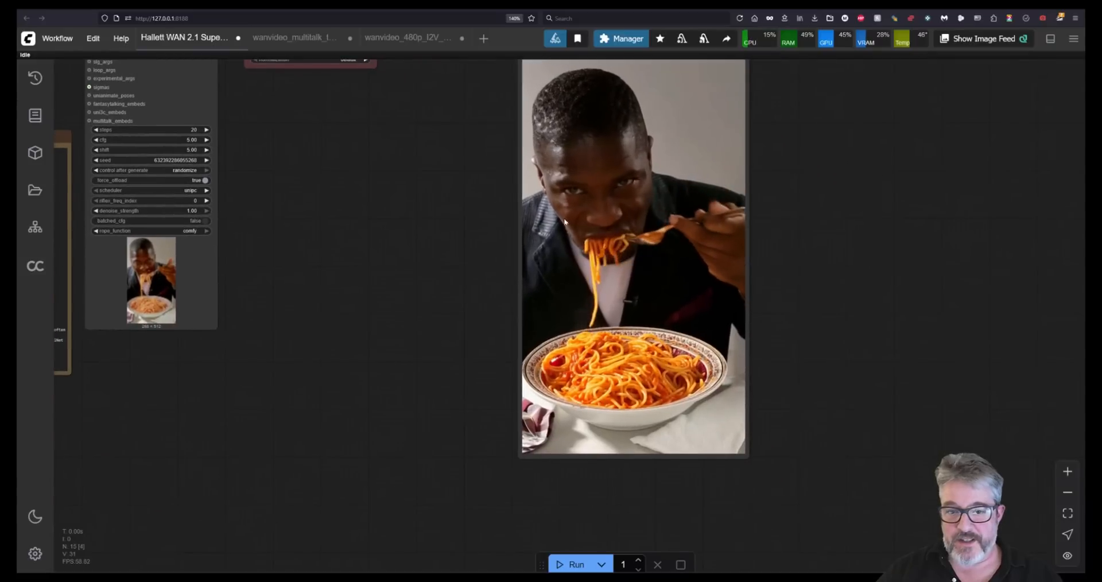
drag(274, 287, 437, 413)
scroll(437, 413, up, 1)
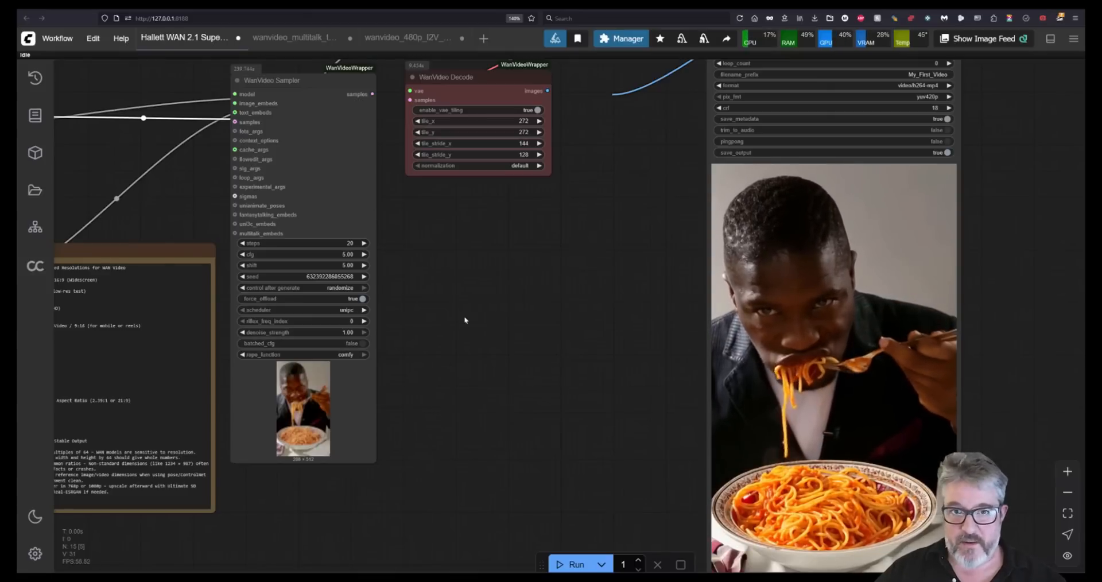
Review the models available in the WanVideo Model Loader, keeping the current selection
drag(518, 300, 880, 465)
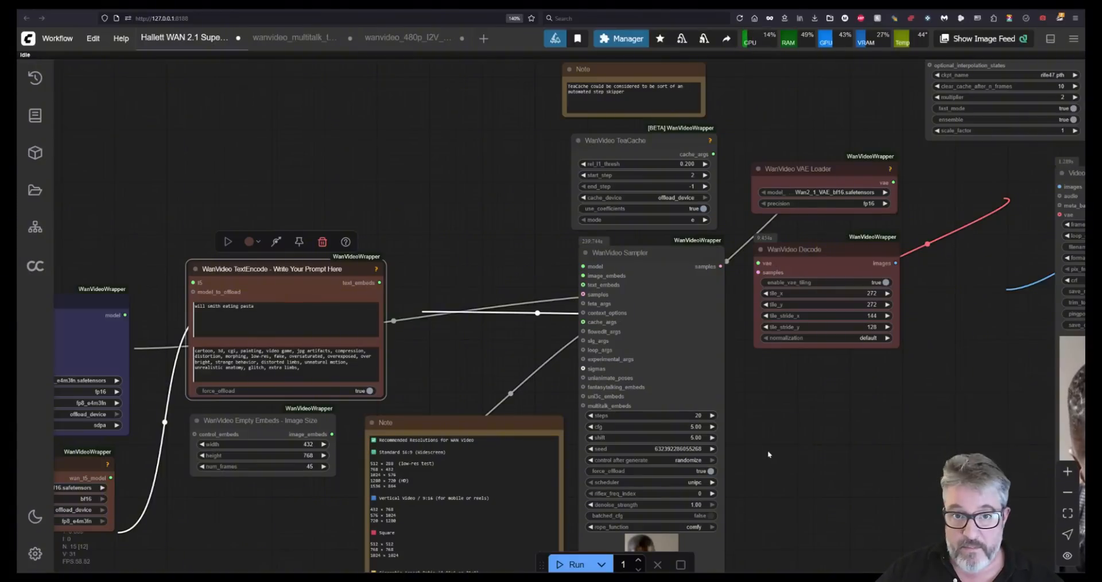
drag(805, 443, 1026, 392)
drag(416, 510, 627, 516)
scroll(540, 455, up, 5)
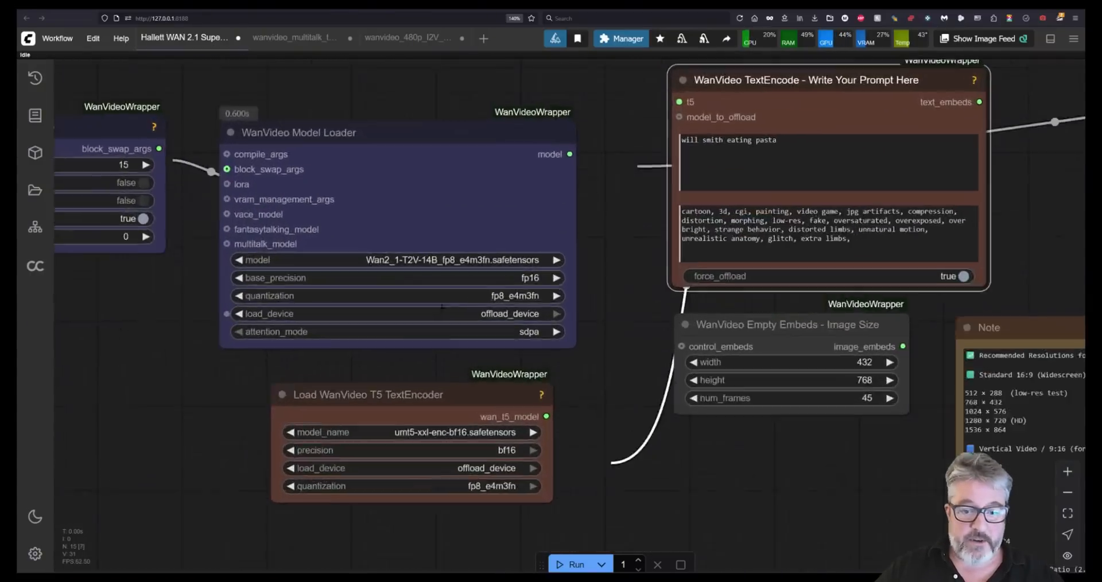
scroll(442, 305, up, 1)
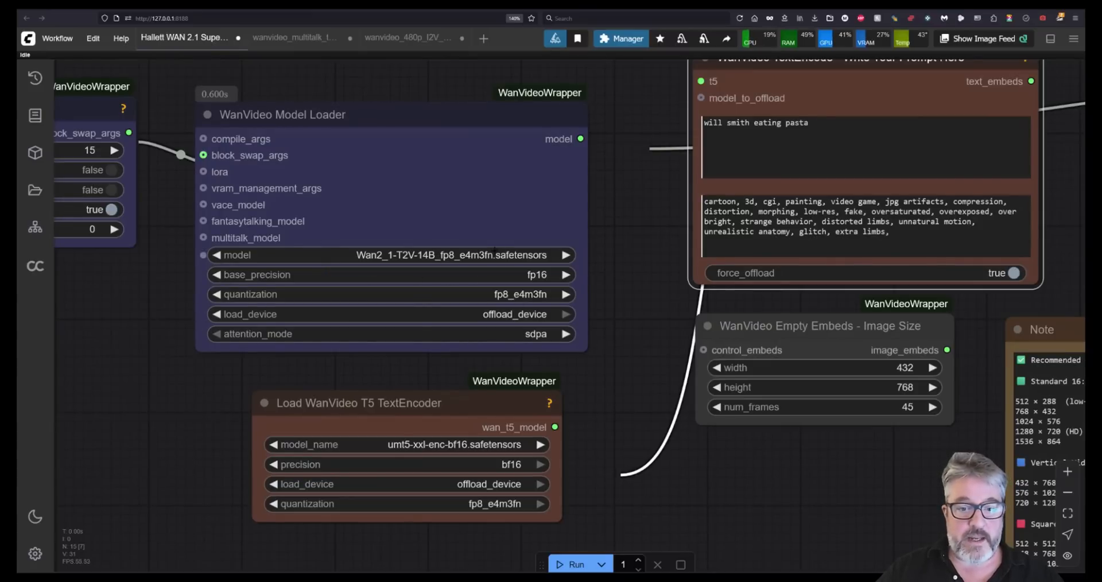
click(493, 254)
scroll(496, 371, down, 4)
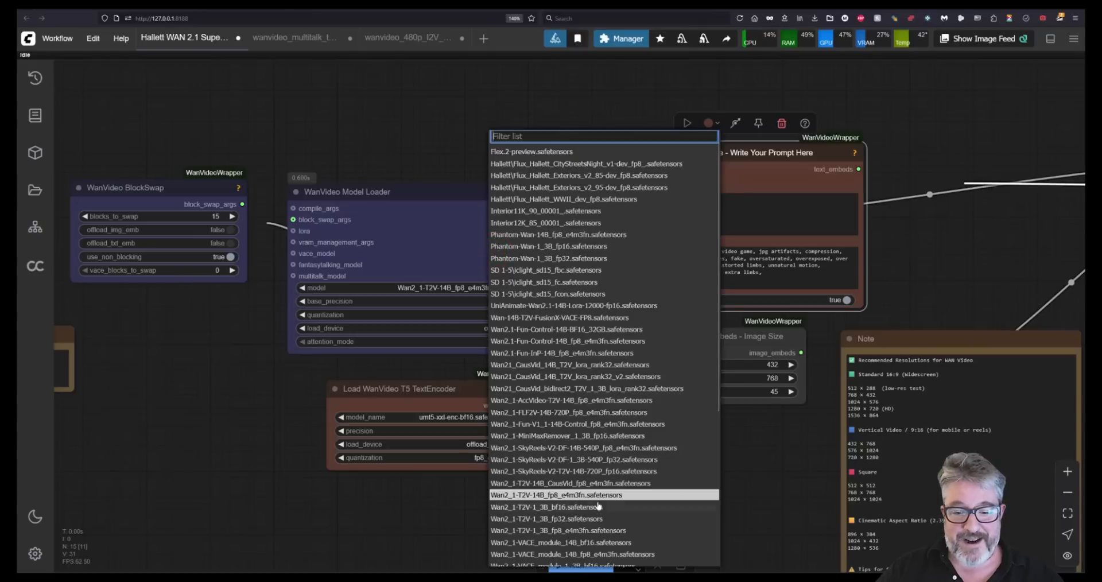
click(382, 144)
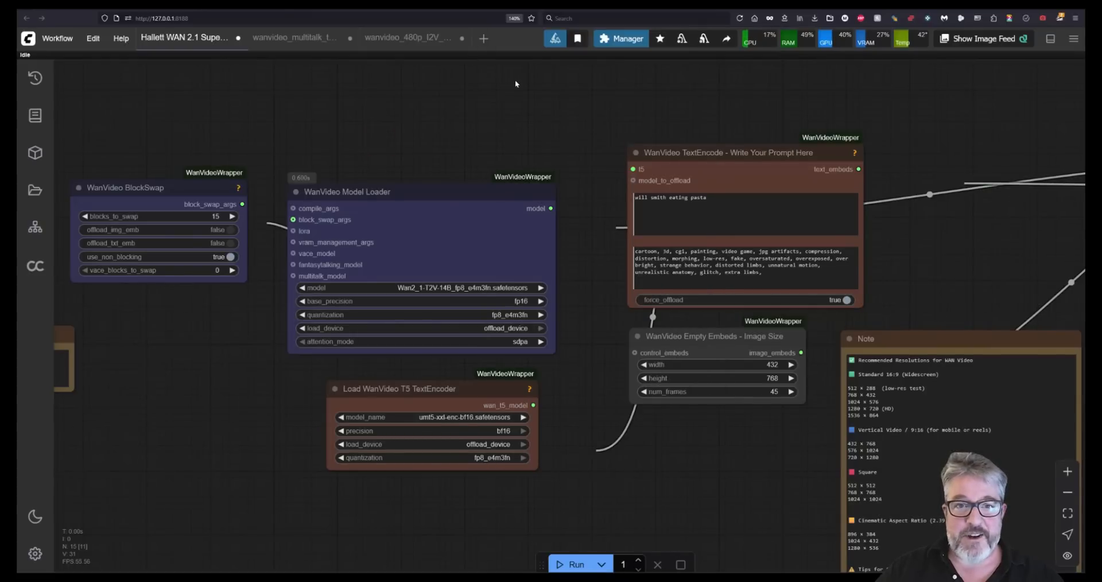
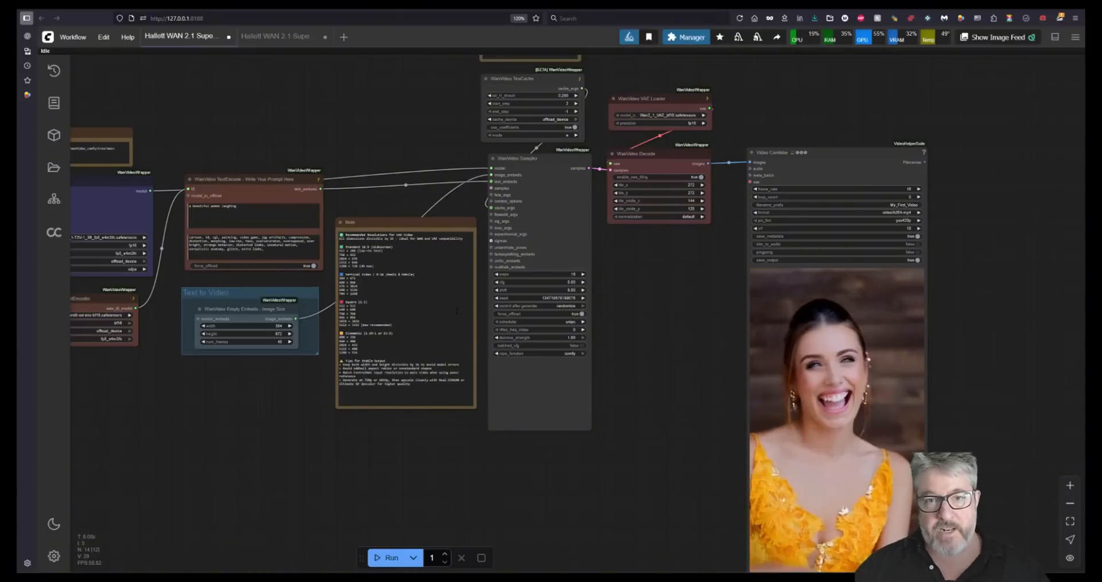
Switch to the second Hallett WAN 2.1 workflow and examine its Text to Video Only and Image to Video groups, including the Load Image node
click(264, 39)
drag(358, 348, 495, 261)
scroll(367, 310, down, 3)
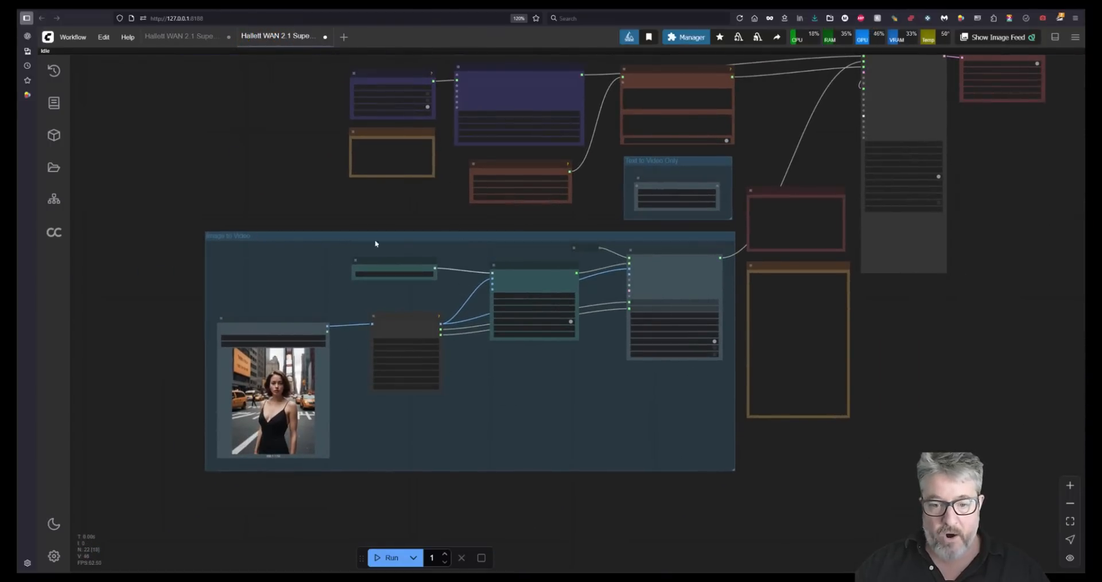
drag(616, 248, 442, 388)
scroll(531, 359, up, 7)
scroll(442, 389, up, 2)
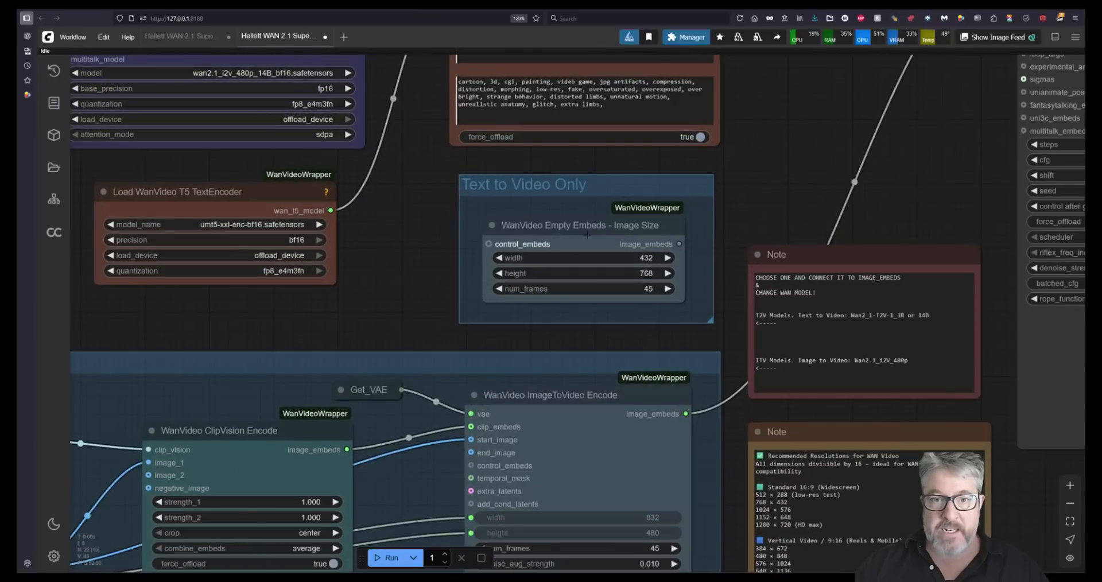
drag(502, 360, 749, 140)
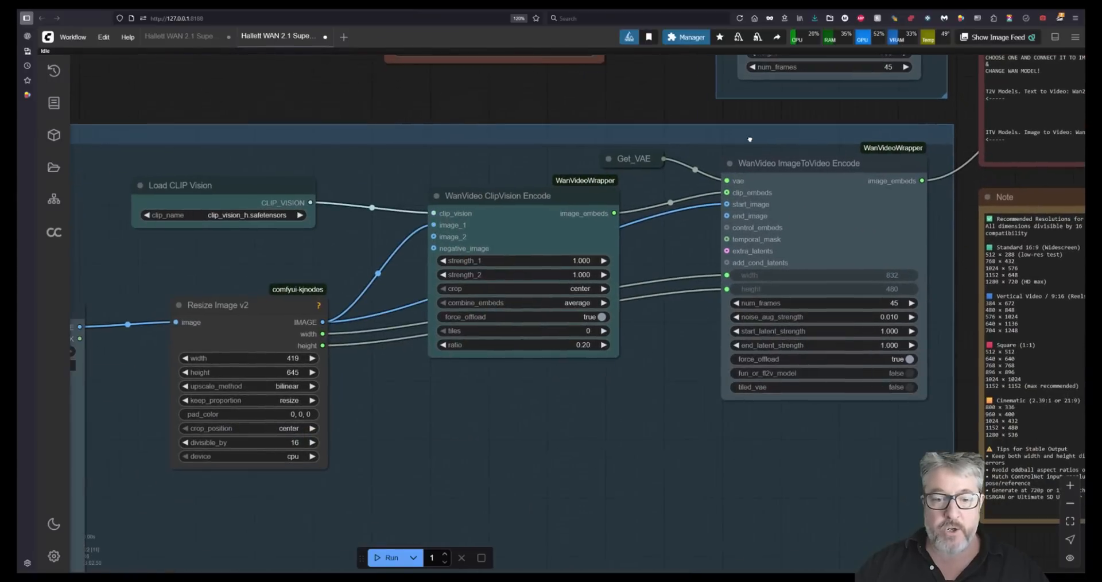
drag(127, 388, 385, 317)
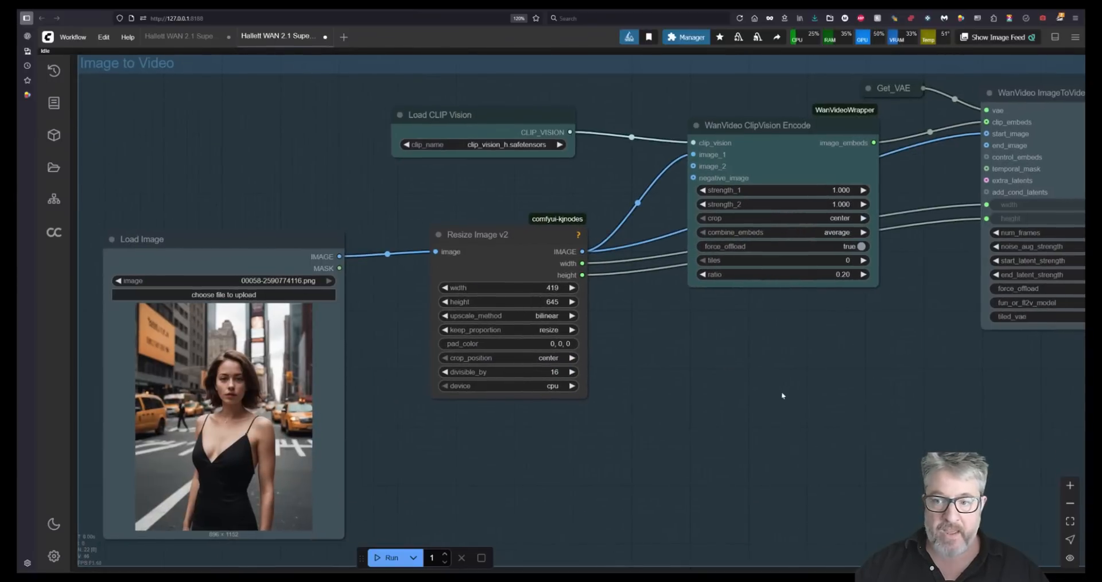
Examine how the image_embeds connection reaches the WanVideo Sampler, and inspect the Load CLIP Vision node in the Image to Video group
drag(653, 461, 300, 536)
scroll(300, 536, down, 2)
drag(736, 235, 386, 393)
drag(483, 129, 442, 216)
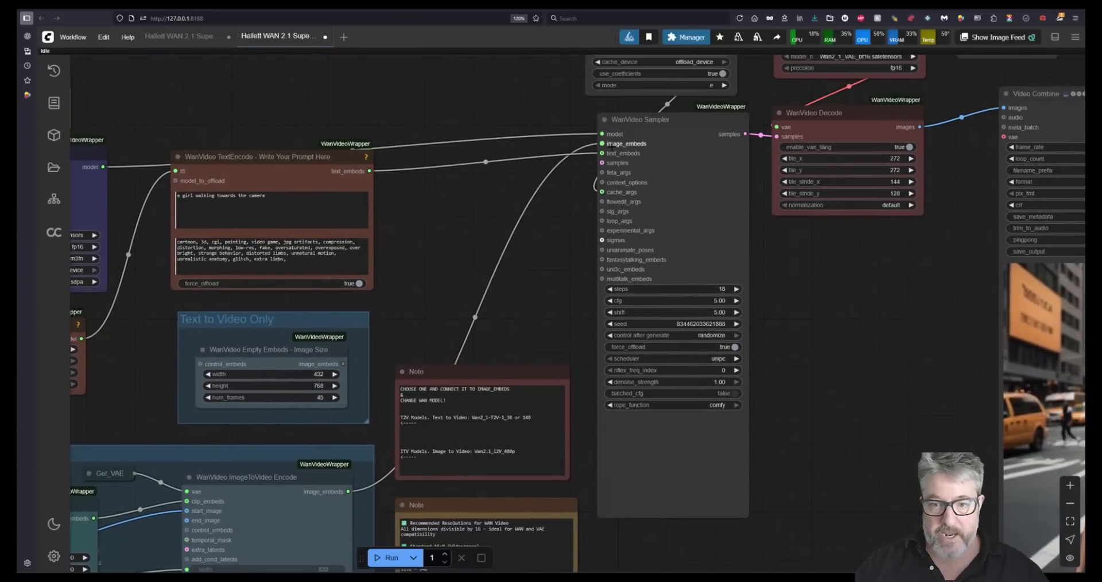
drag(227, 518, 787, 252)
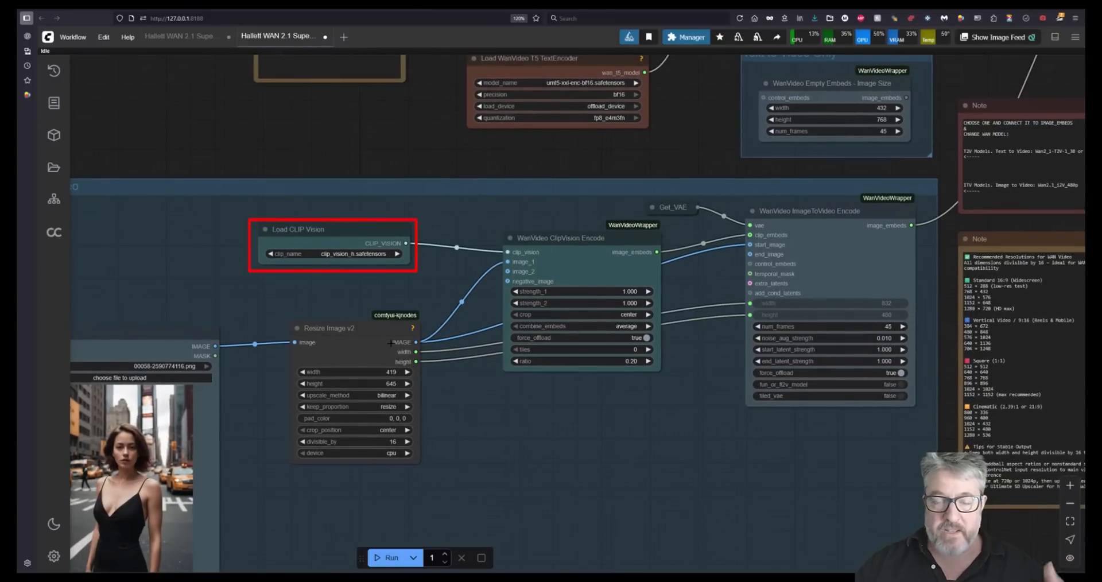
Examine the image-to-video prompts in the WanVideo TextEncode node and the inputs and settings of the WanVideo Sampler
mouse_move(432, 461)
mouse_down()
mouse_move(728, 364)
mouse_move(274, 462)
mouse_up()
scroll(274, 462, down, 2)
drag(388, 415, 347, 514)
drag(687, 215, 717, 280)
scroll(717, 281, up, 5)
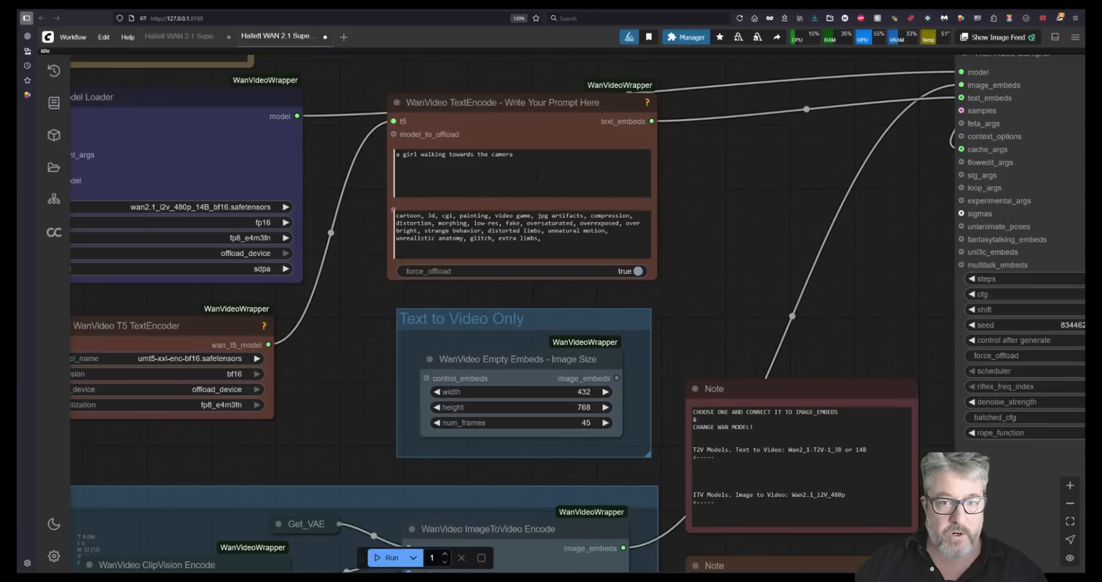
drag(485, 217, 500, 202)
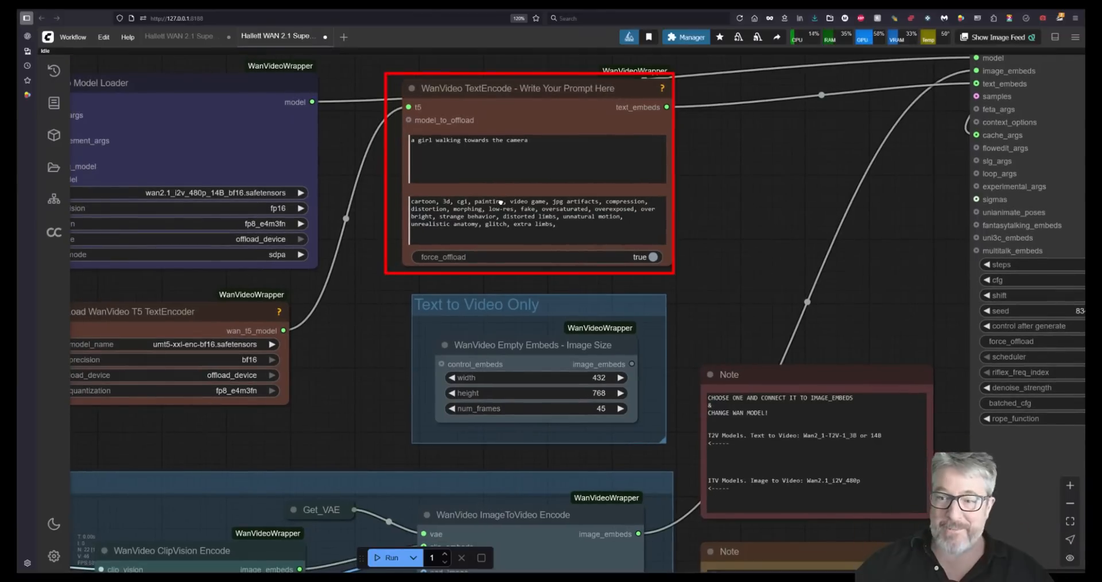
drag(779, 199, 117, 307)
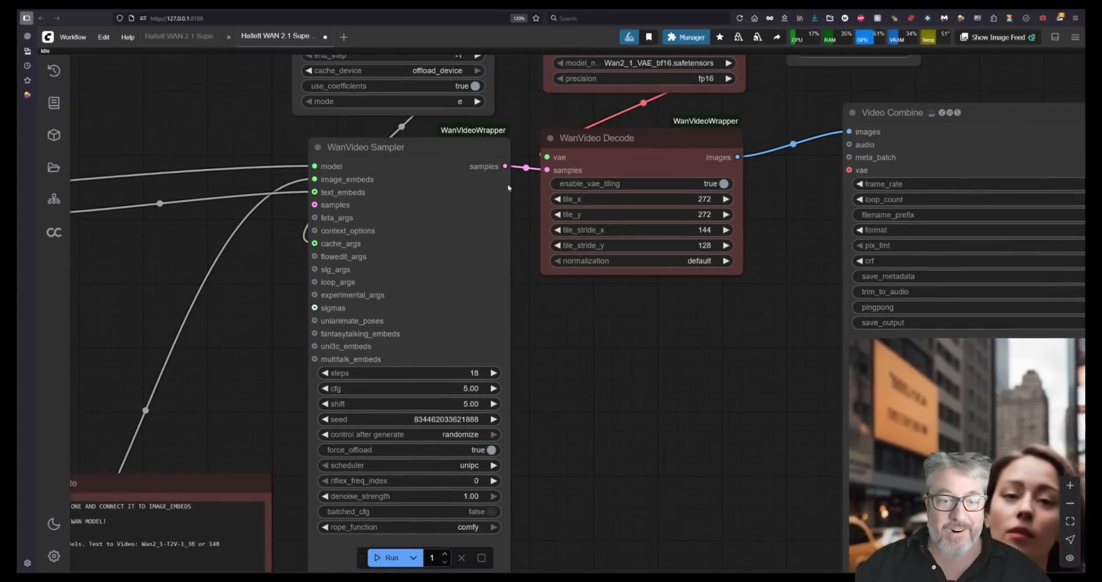
drag(537, 364, 749, 376)
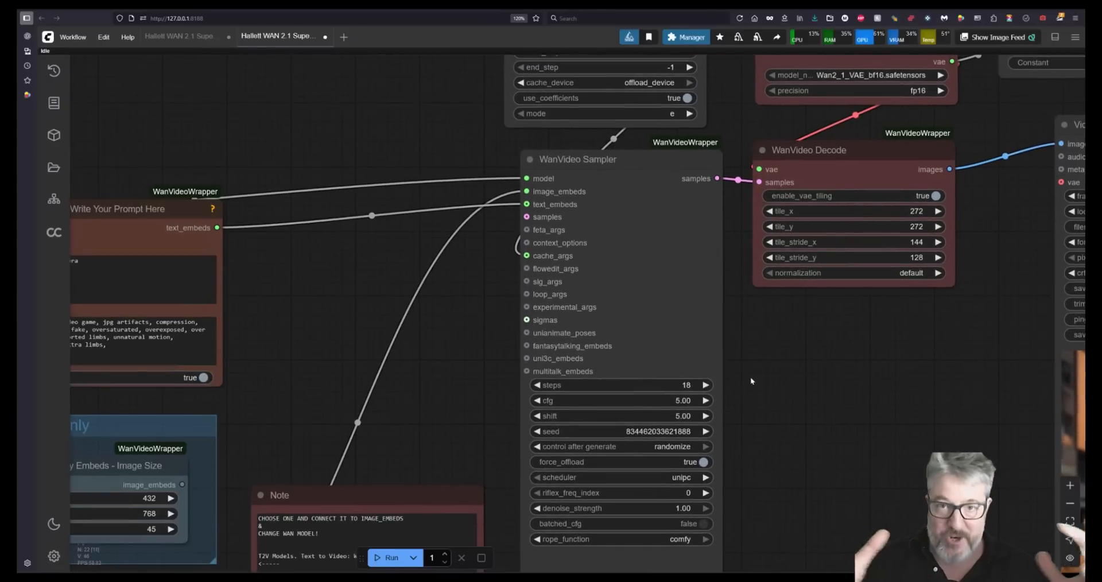
Trace the image dimensions from Load Image through Resize Image v2 to WanVideo ImageToVideo Encode, and read the recommended resolutions note
drag(352, 366, 727, 303)
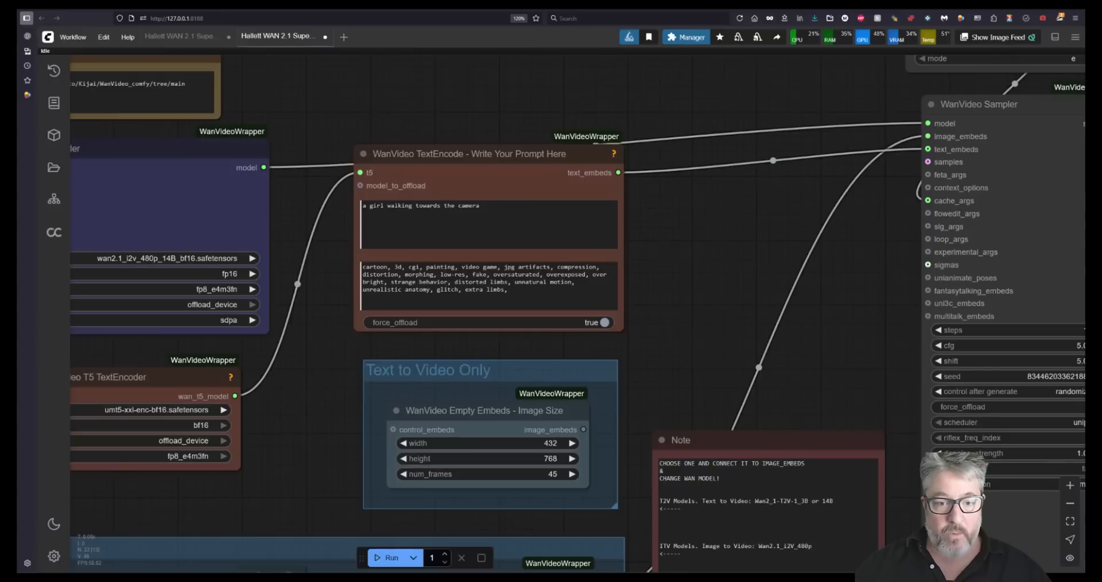
drag(683, 409, 1081, 40)
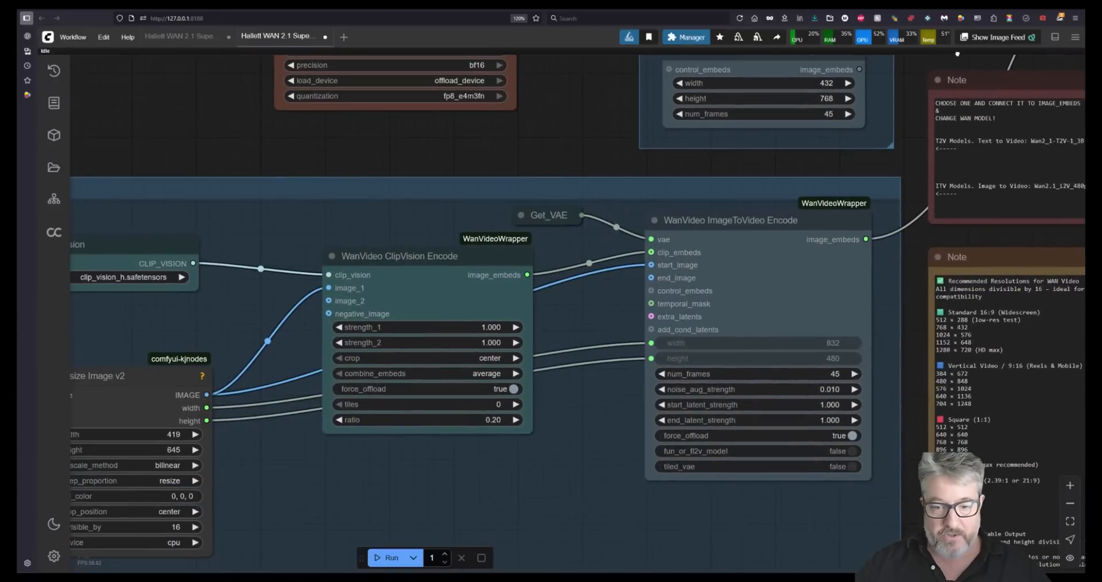
drag(370, 528, 788, 270)
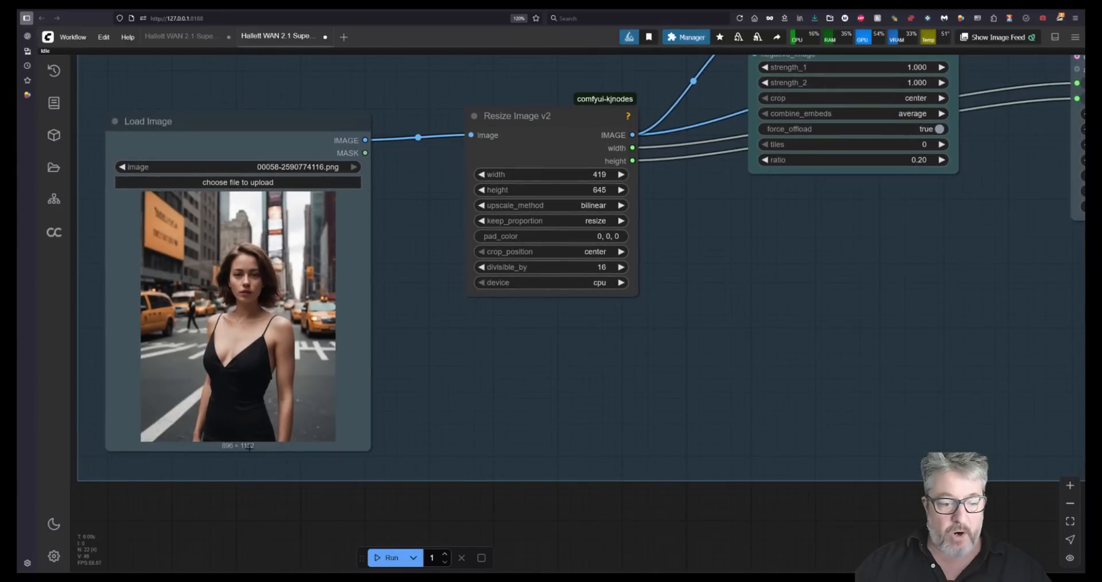
drag(704, 91, 439, 458)
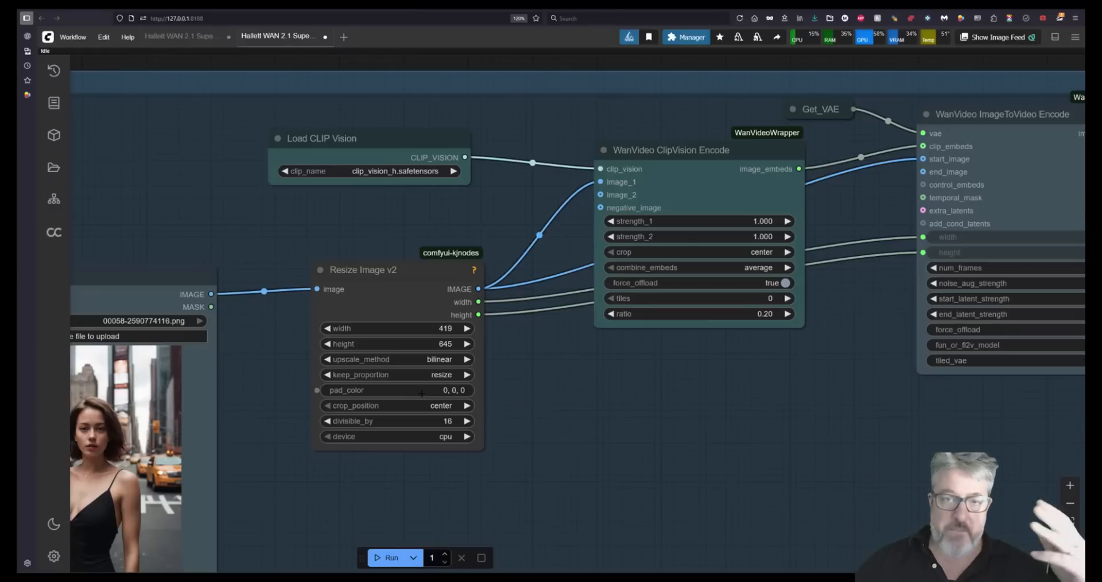
drag(716, 137, 466, 363)
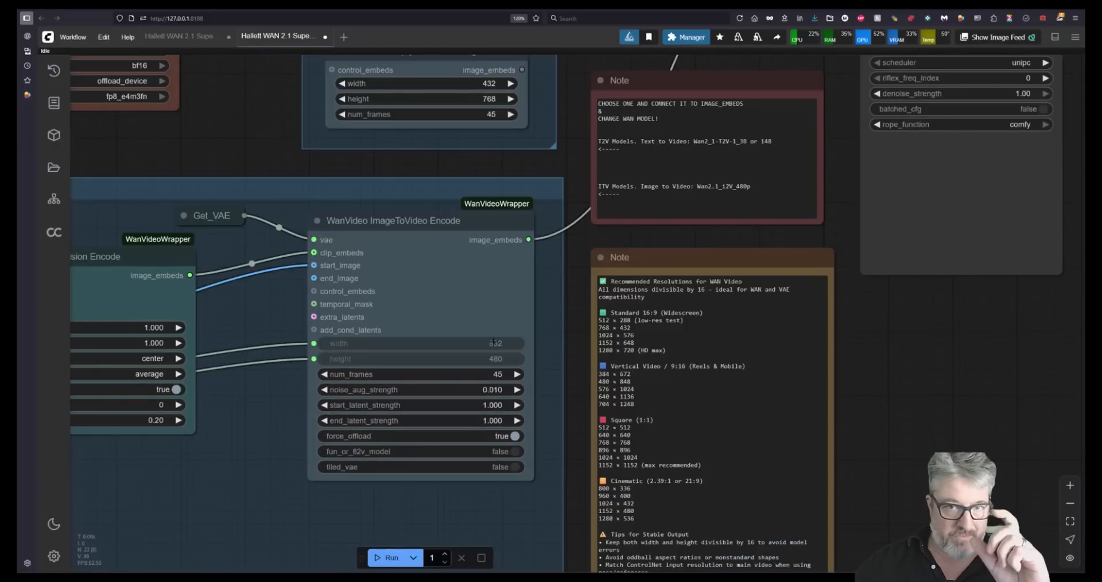
drag(283, 415, 284, 237)
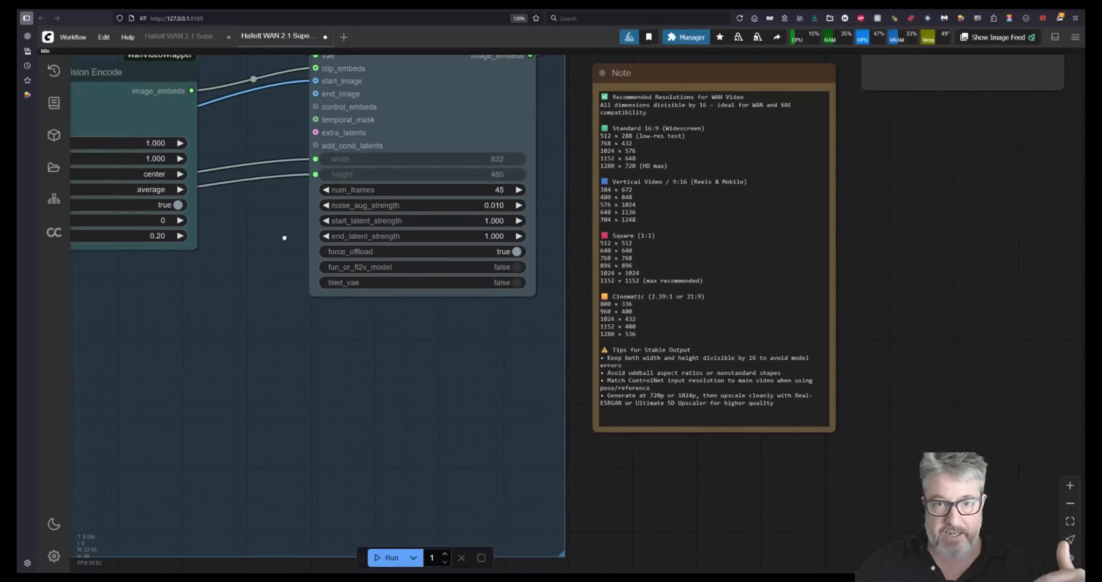
Set the width in the Resize Image v2 node to 700
drag(284, 238, 759, 290)
drag(167, 414, 527, 362)
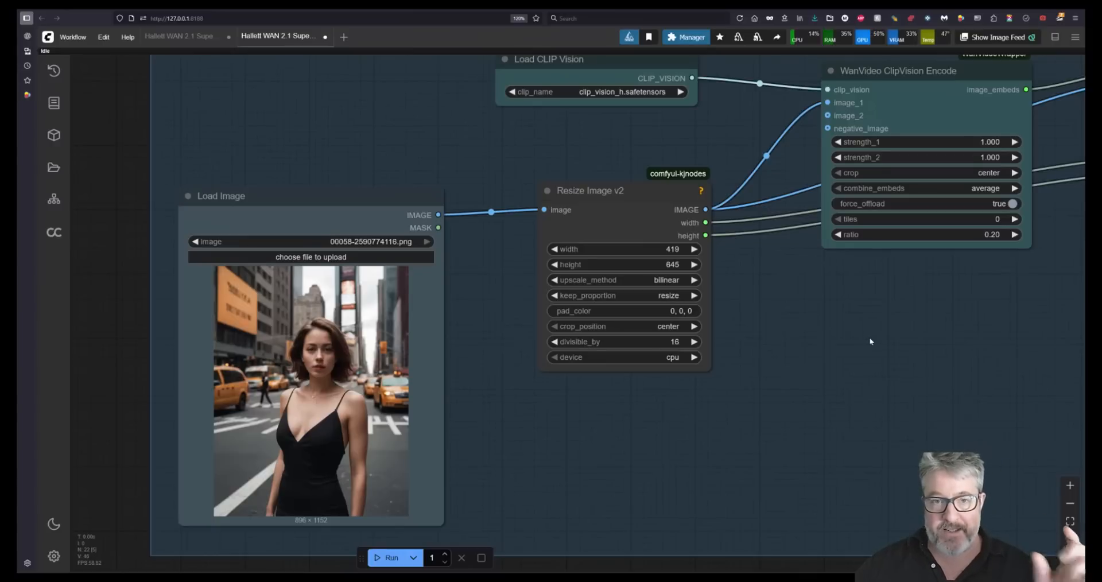
mouse_move(861, 338)
mouse_down()
mouse_move(782, 347)
mouse_move(669, 396)
mouse_move(304, 397)
mouse_move(477, 418)
mouse_move(559, 390)
mouse_move(715, 380)
mouse_move(764, 345)
mouse_up()
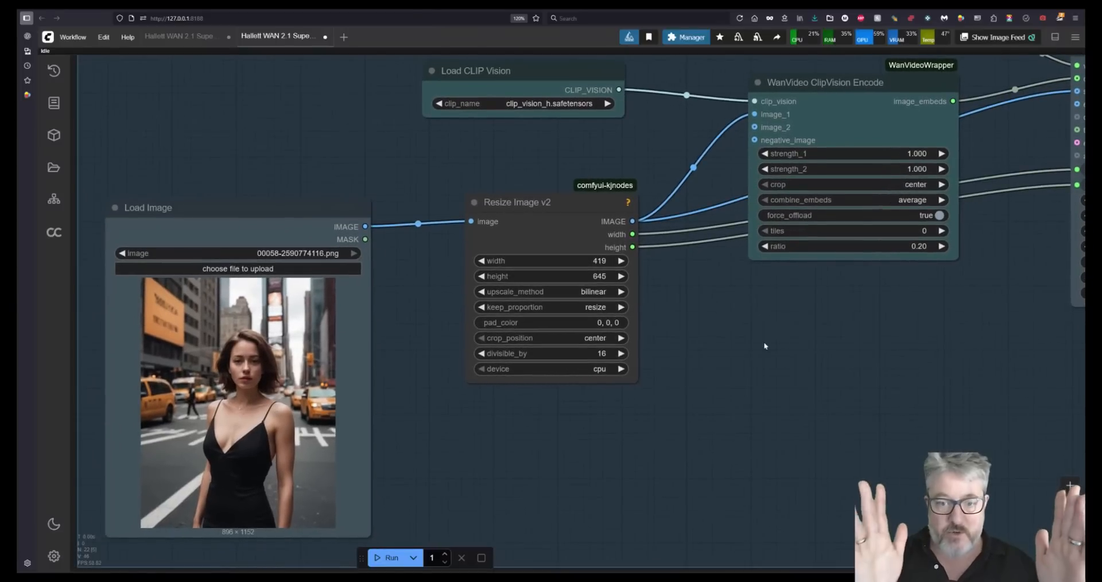
click(597, 259)
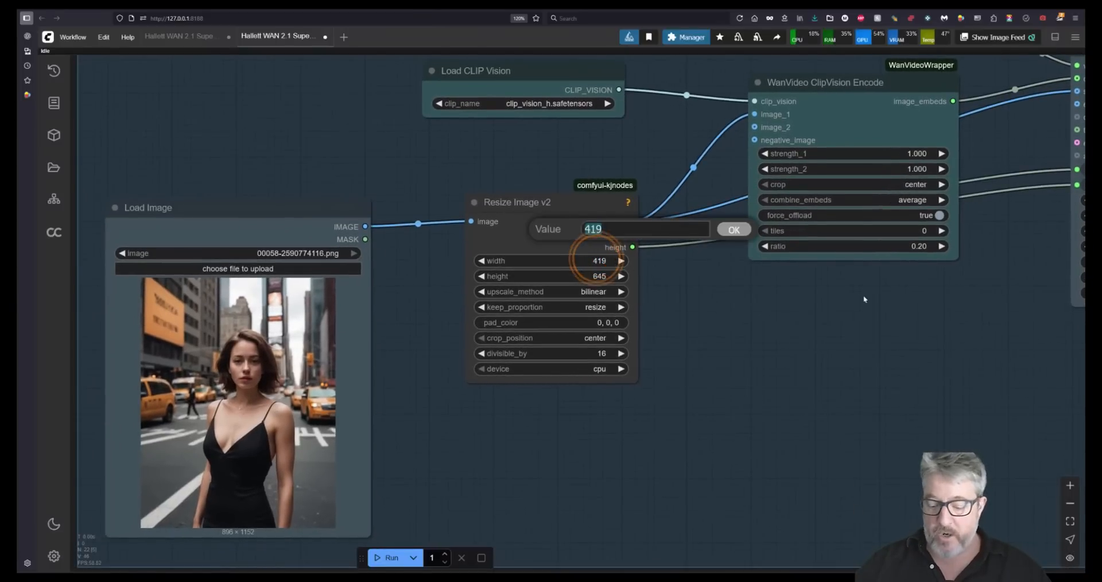
text(700)
key(Return)
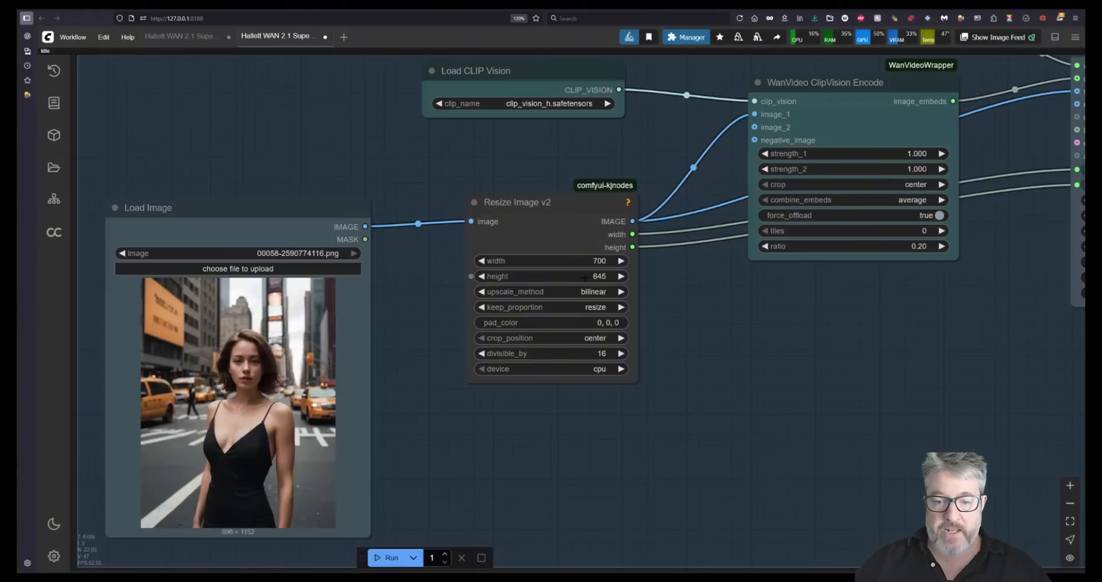
drag(584, 276, 545, 277)
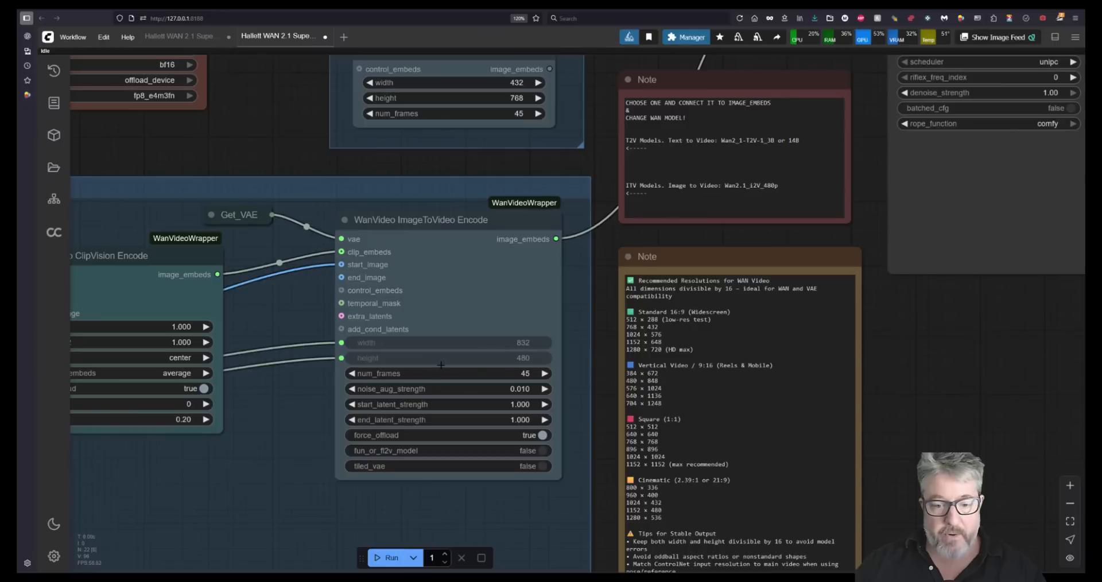
Compare the model selection and prompt nodes of the image-to-video workflow with those of the text-to-video workflow
drag(938, 323, 932, 398)
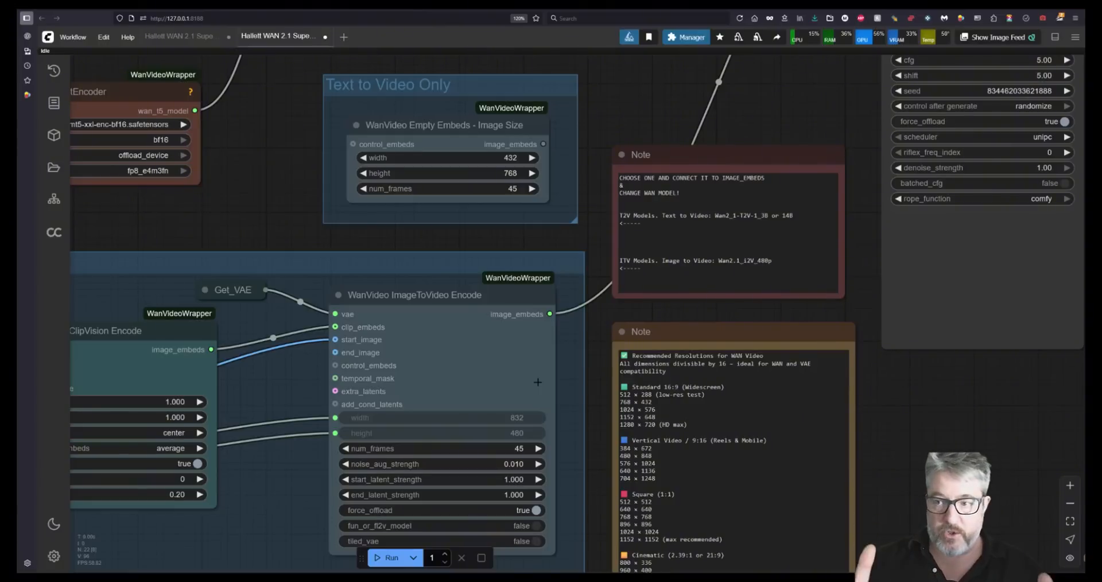
drag(254, 180, 561, 476)
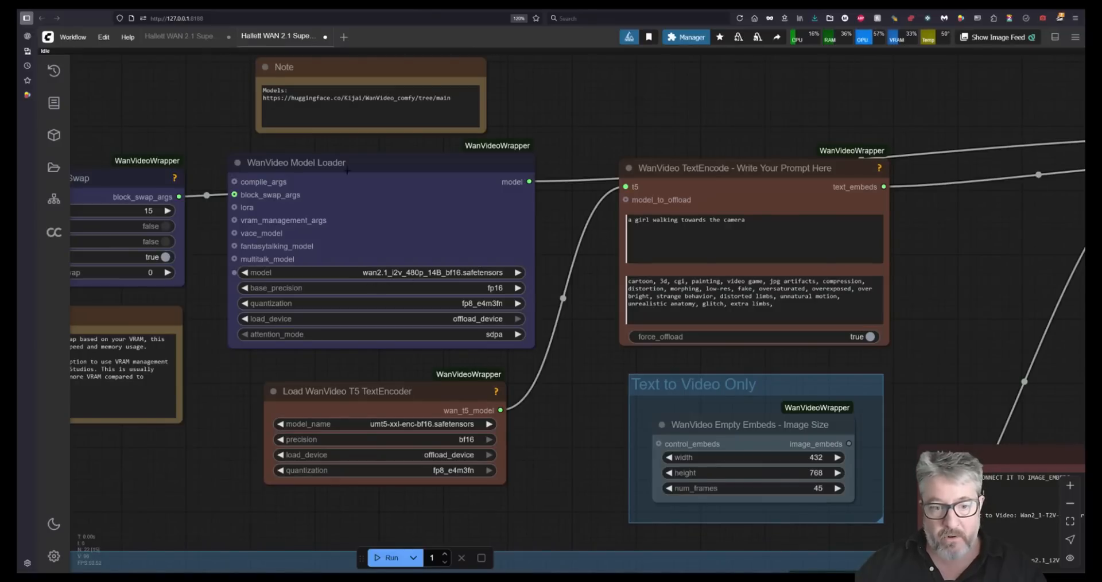
click(176, 37)
drag(357, 223, 839, 280)
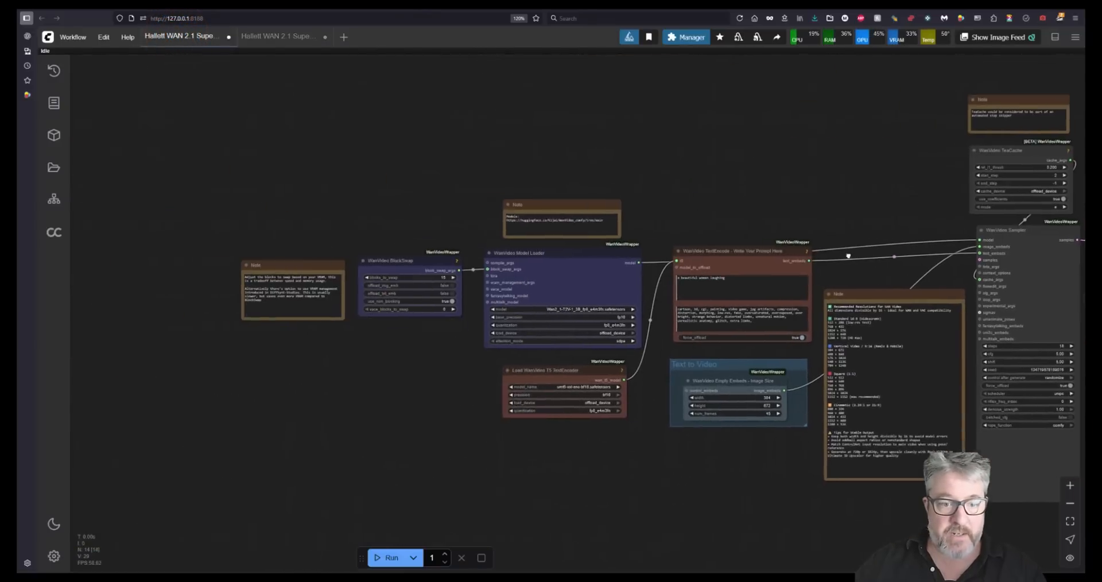
scroll(839, 280, up, 8)
scroll(839, 280, up, 1)
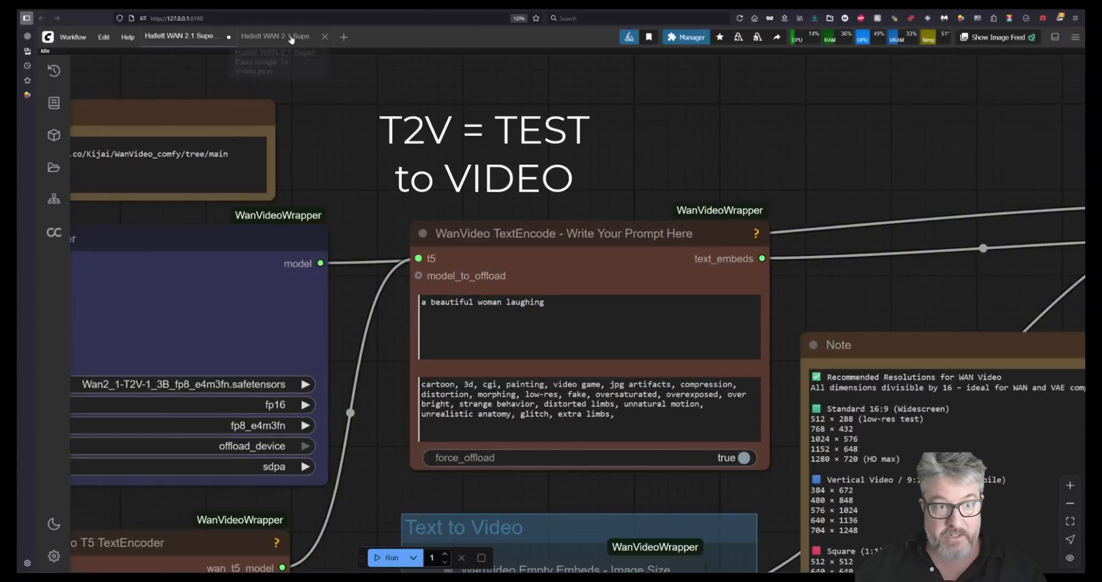
click(262, 37)
drag(580, 248, 866, 229)
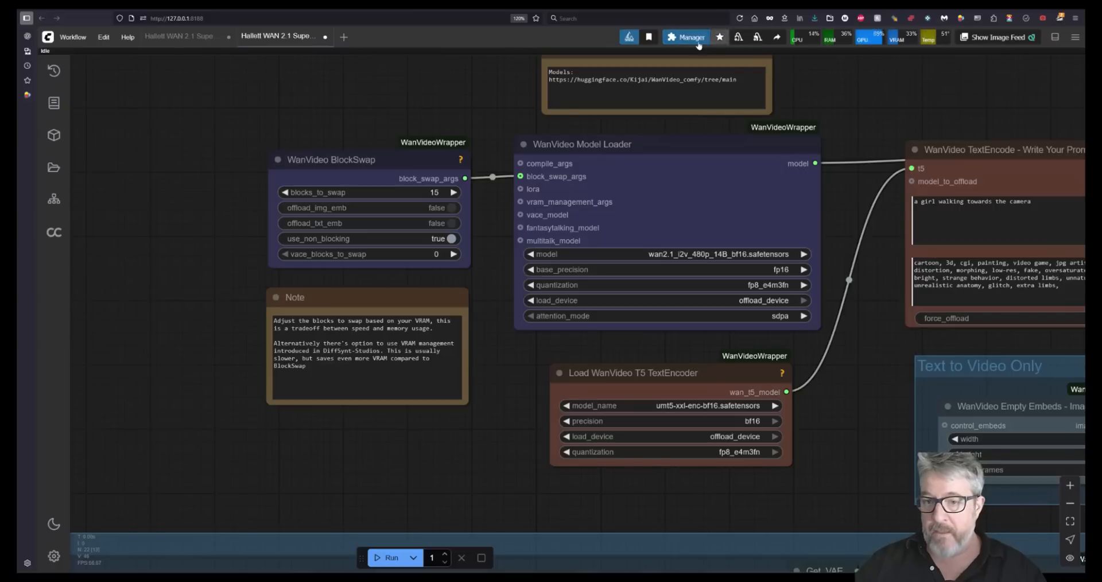
key(ctrl+shift+Escape)
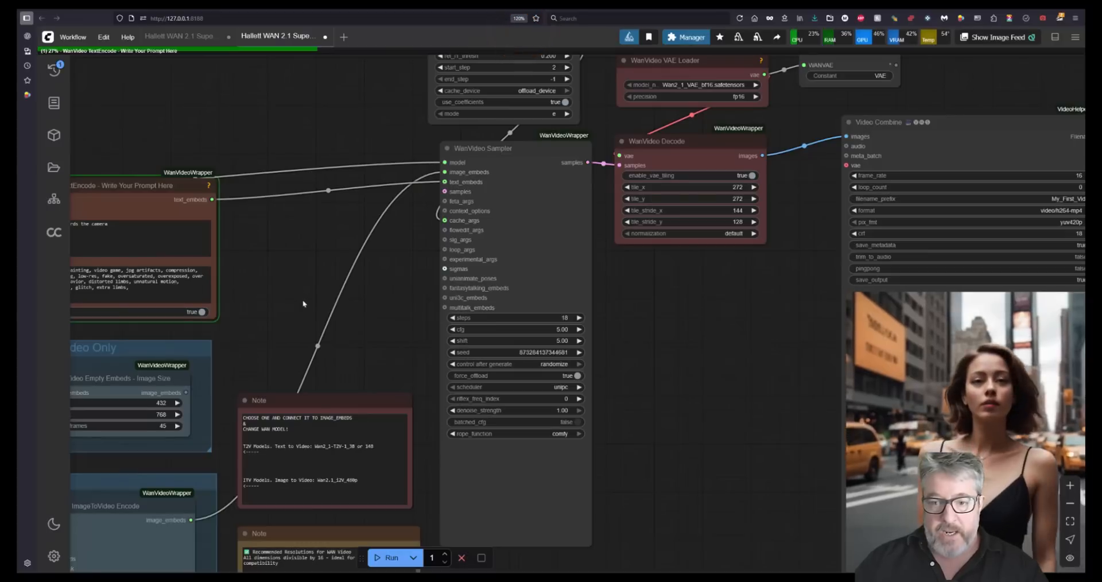
Move Set_VAE closer to the WanVideo VAE Loader, and slightly reposition the Get_VAE and WanVideo ClipVision Encode nodes
drag(300, 290, 335, 357)
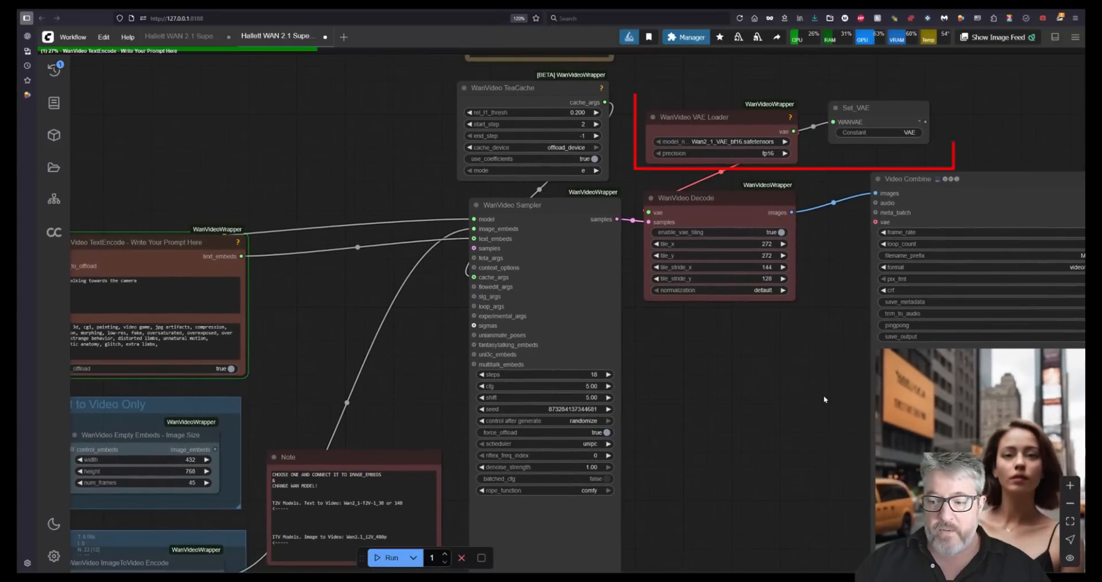
drag(890, 106, 876, 112)
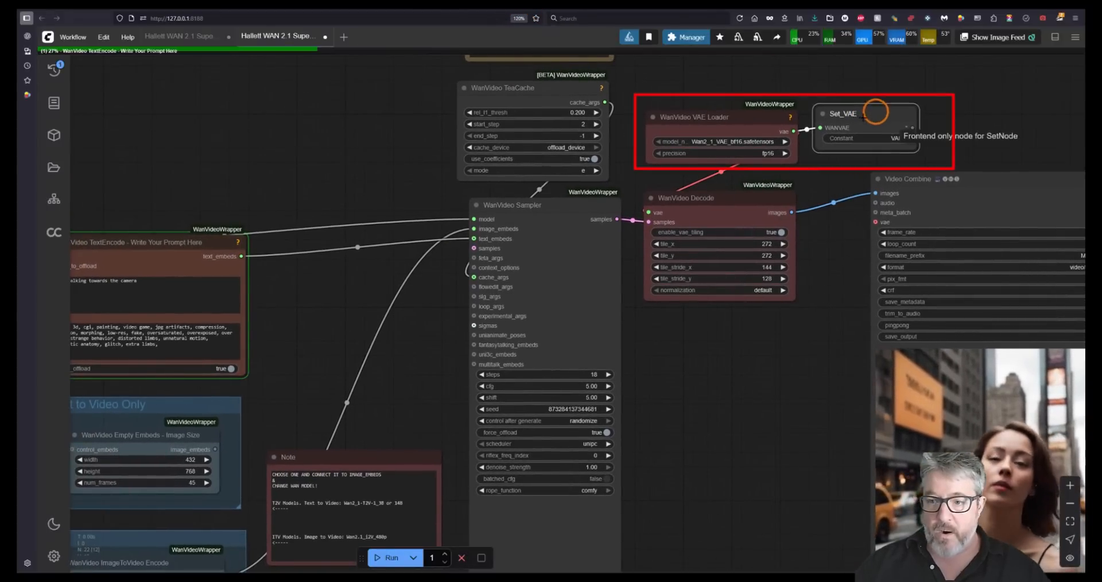
drag(256, 484, 907, 183)
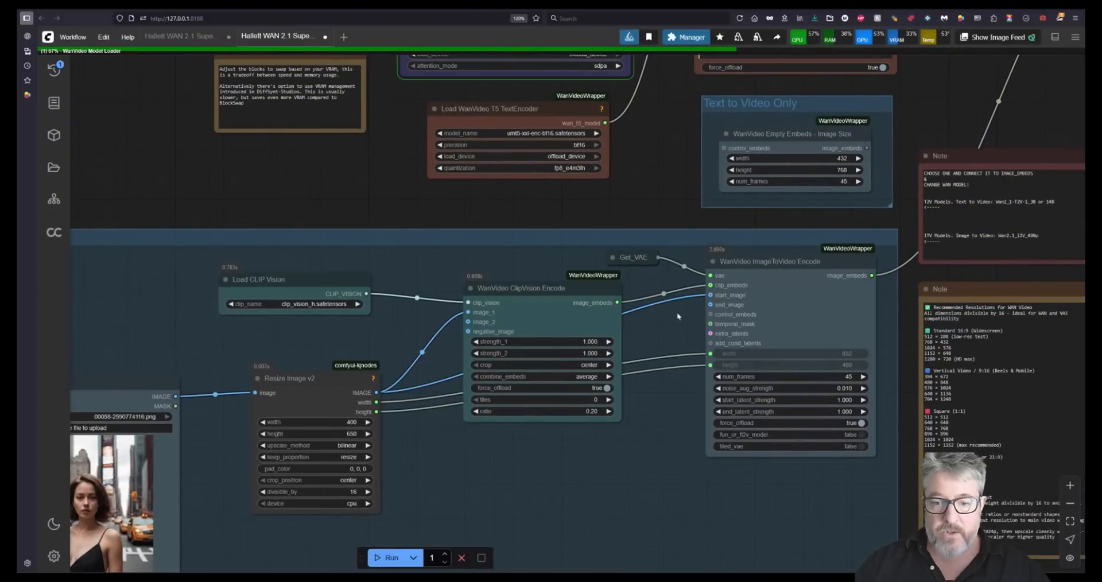
drag(678, 316, 602, 308)
drag(595, 270, 612, 279)
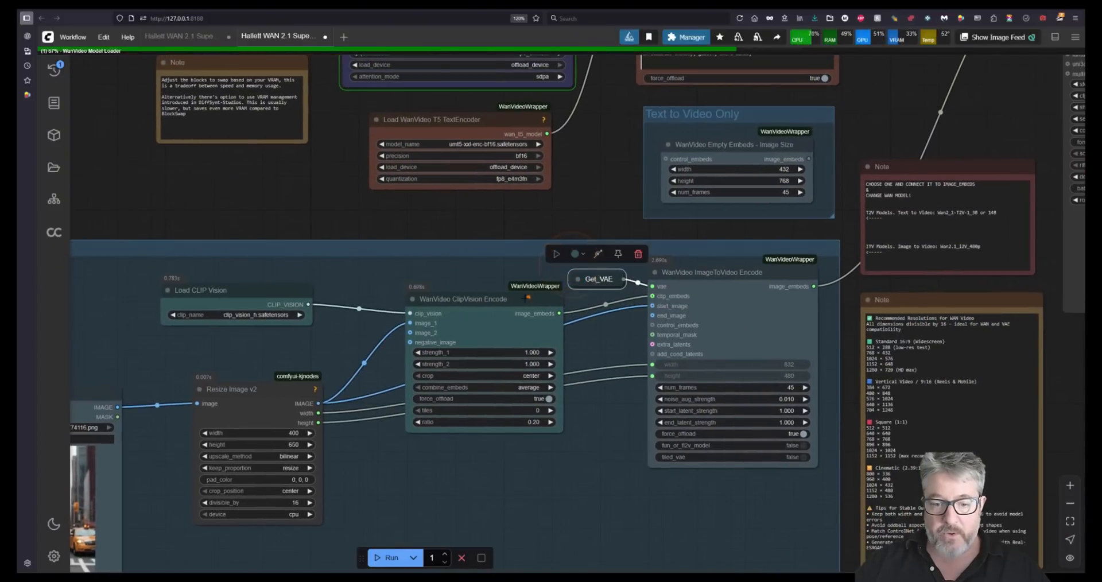
drag(528, 297, 509, 295)
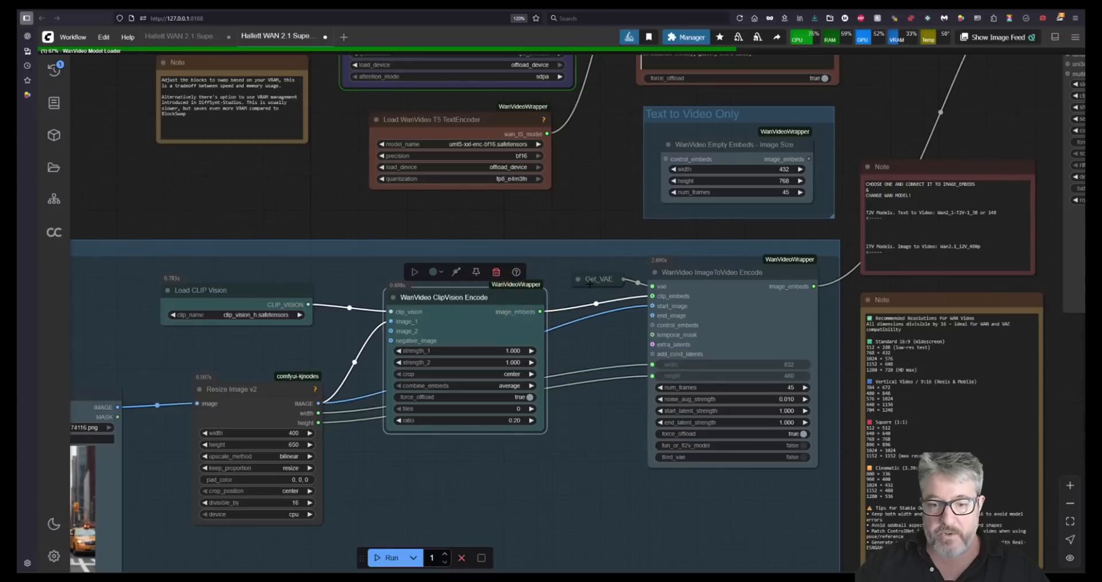
Examine how the Image to Video group feeds the WanVideo Sampler, WanVideo Decode and Video Combine nodes during the run
drag(840, 332, 384, 525)
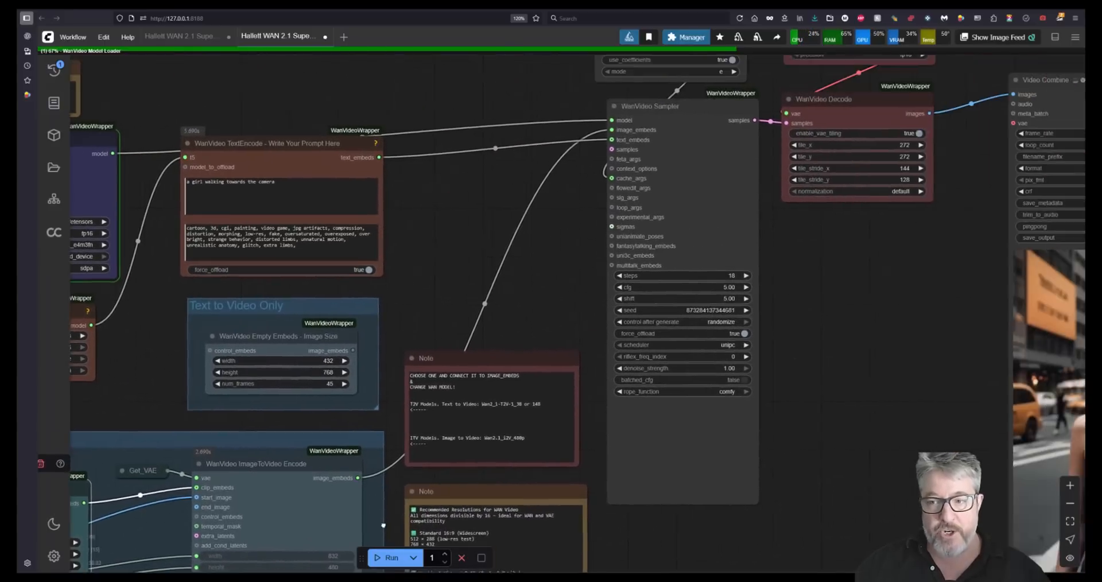
scroll(384, 527, down, 2)
drag(835, 119, 229, 487)
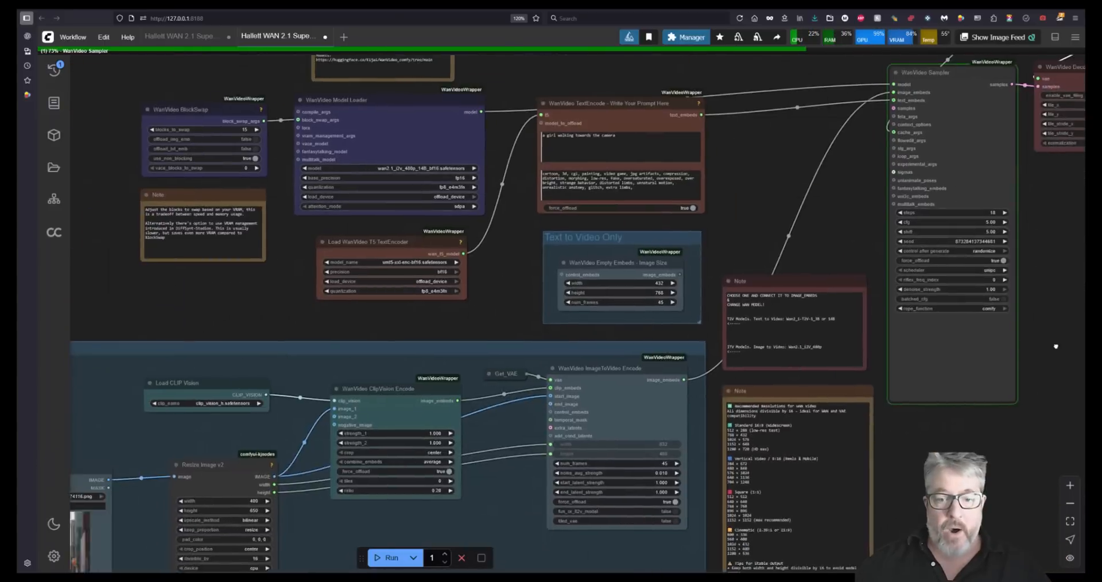
scroll(921, 368, down, 2)
drag(1055, 344, 1061, 285)
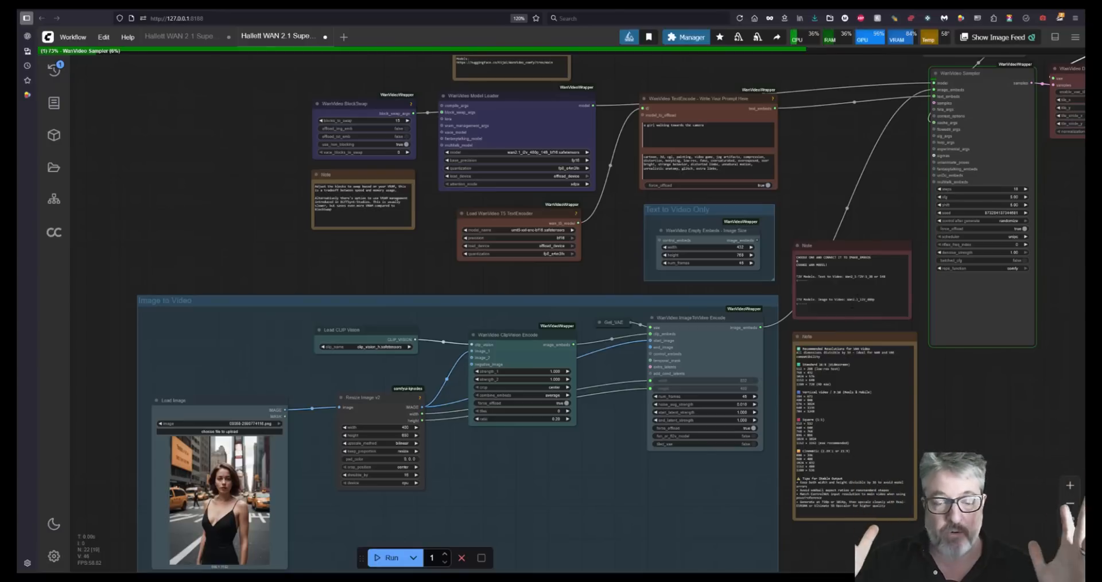
drag(893, 217, 607, 295)
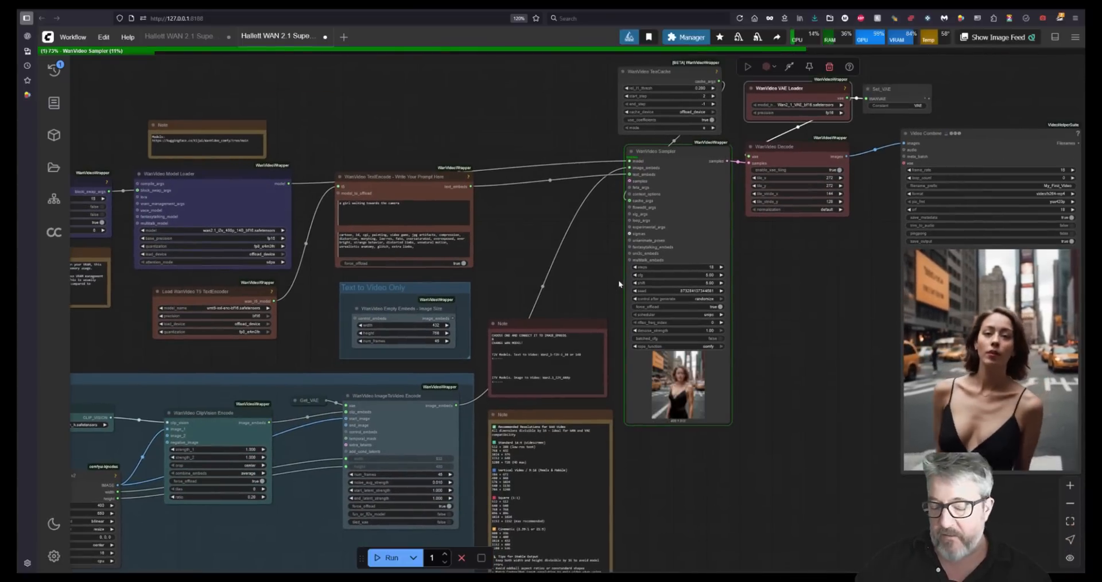
drag(620, 281, 632, 280)
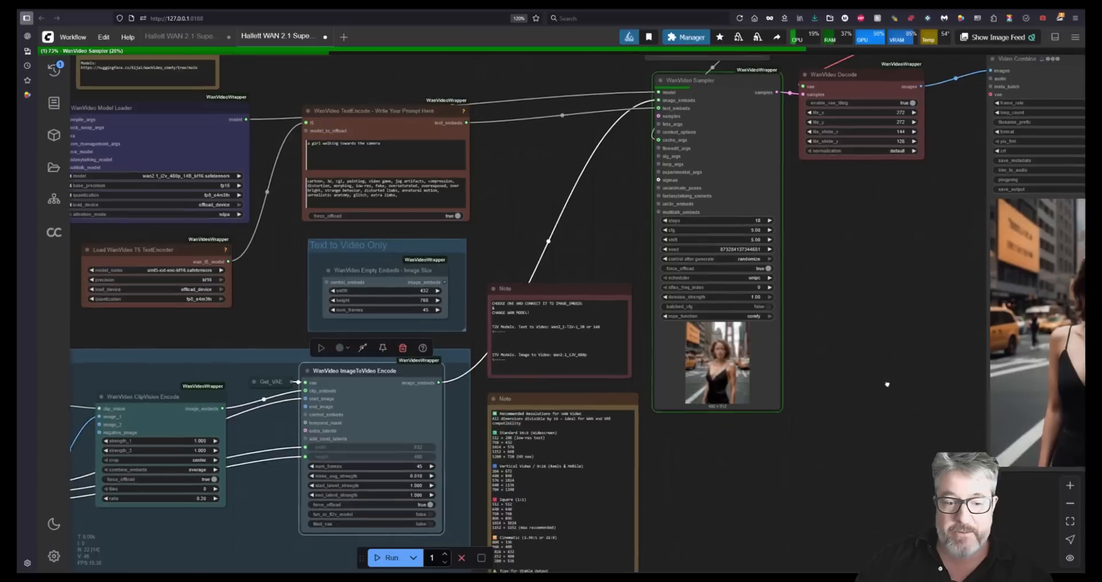
Check the sampling progress in the ComfyUI console of Stability Matrix, and move its window away from the workflow
drag(888, 384, 960, 439)
drag(491, 425, 497, 434)
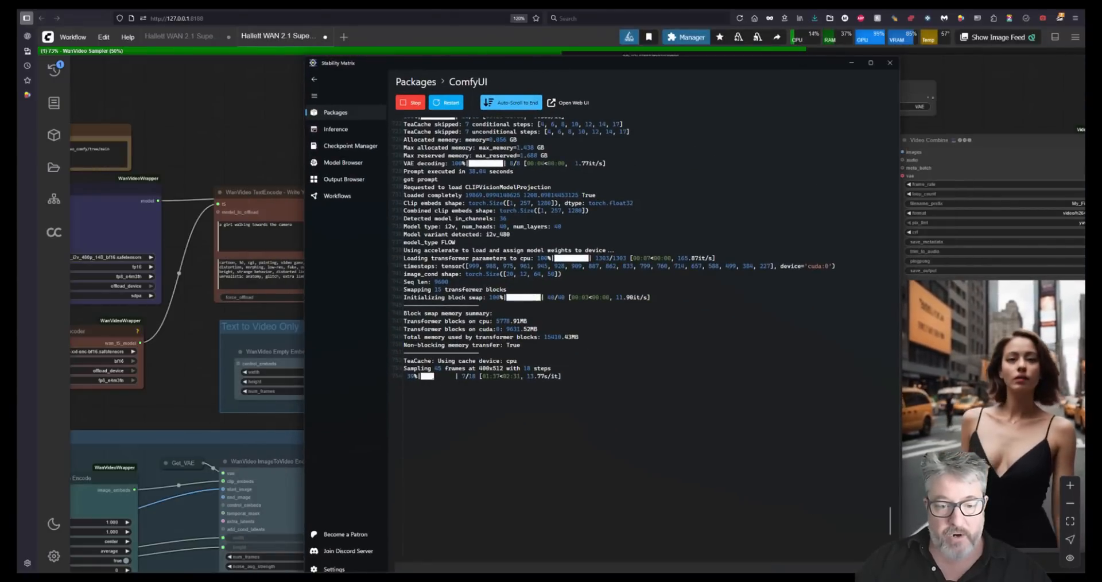
click(575, 68)
drag(560, 63, 1084, 95)
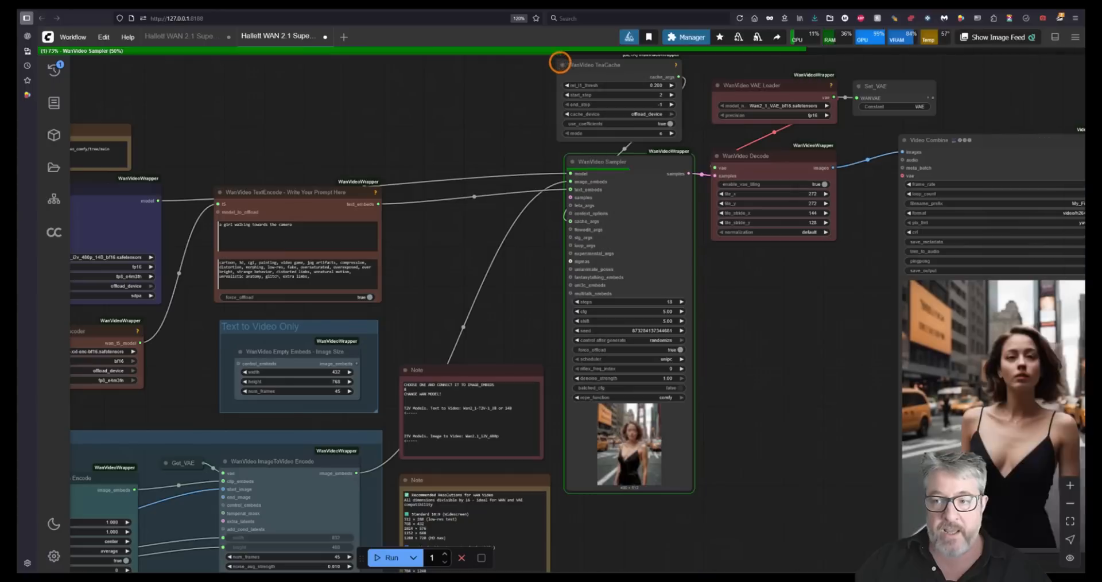
Examine the WanVideo TeaCache node and its note above the WanVideo Sampler
drag(654, 271, 663, 375)
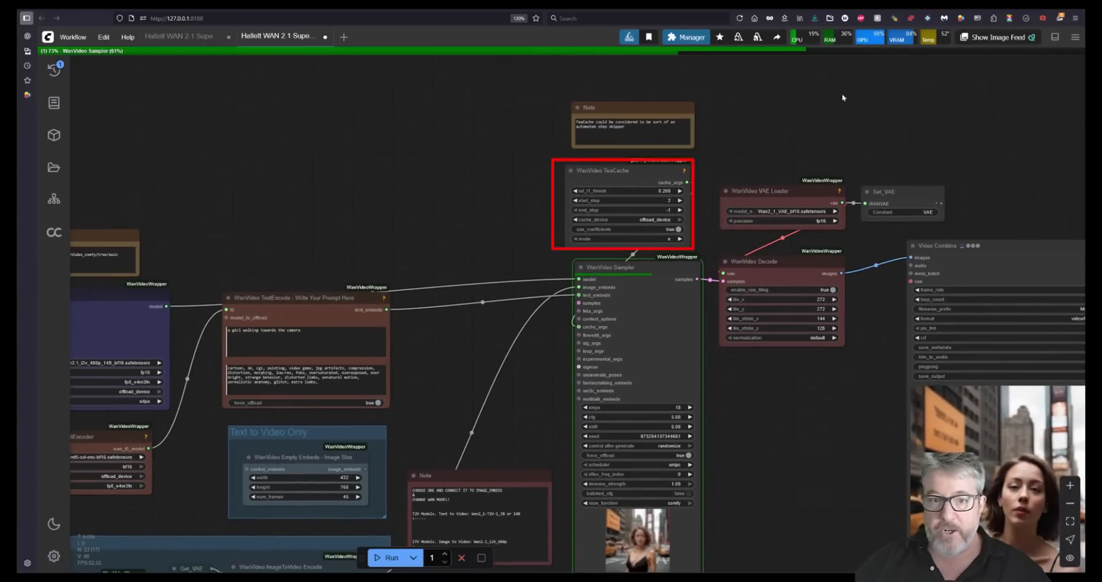
drag(832, 489, 848, 460)
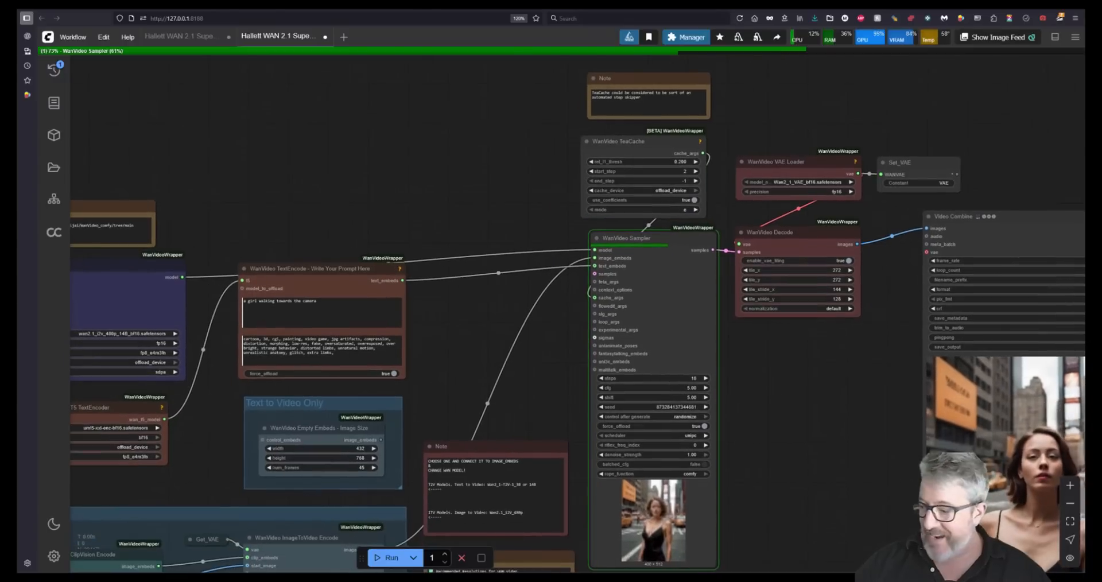
drag(1084, 117, 855, 139)
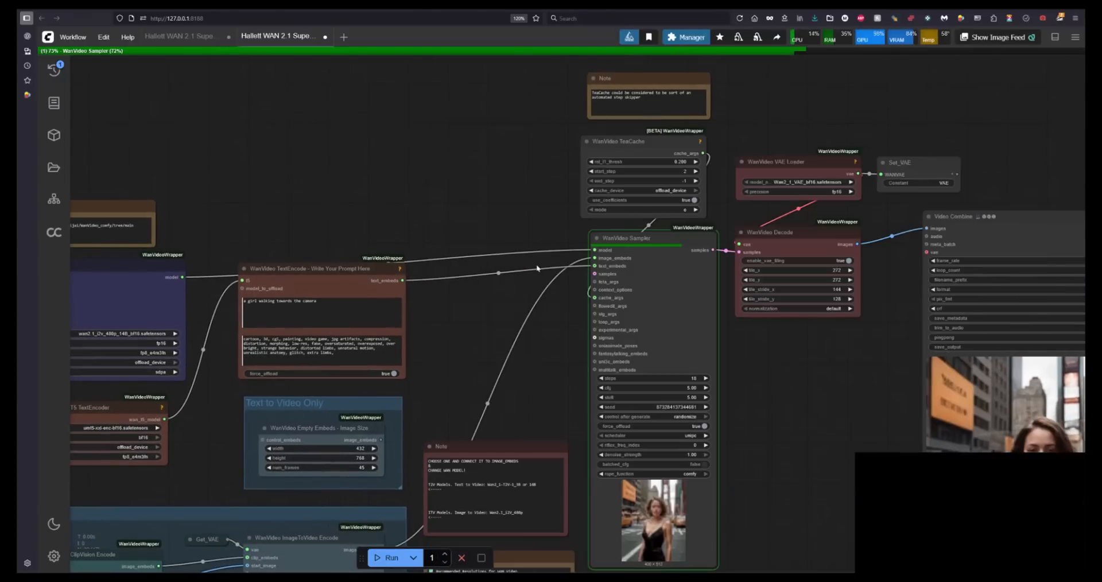
Connect the Text to Video Only group's image_embeds output to the WanVideo Sampler's image_embeds input, and undo the connection
drag(538, 278, 770, 166)
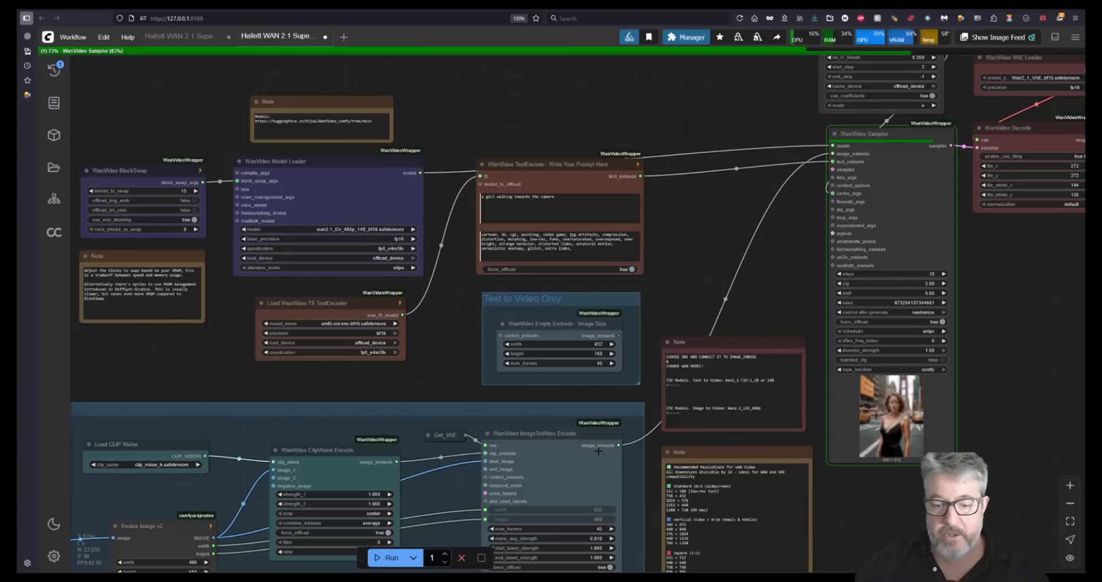
drag(618, 334, 833, 154)
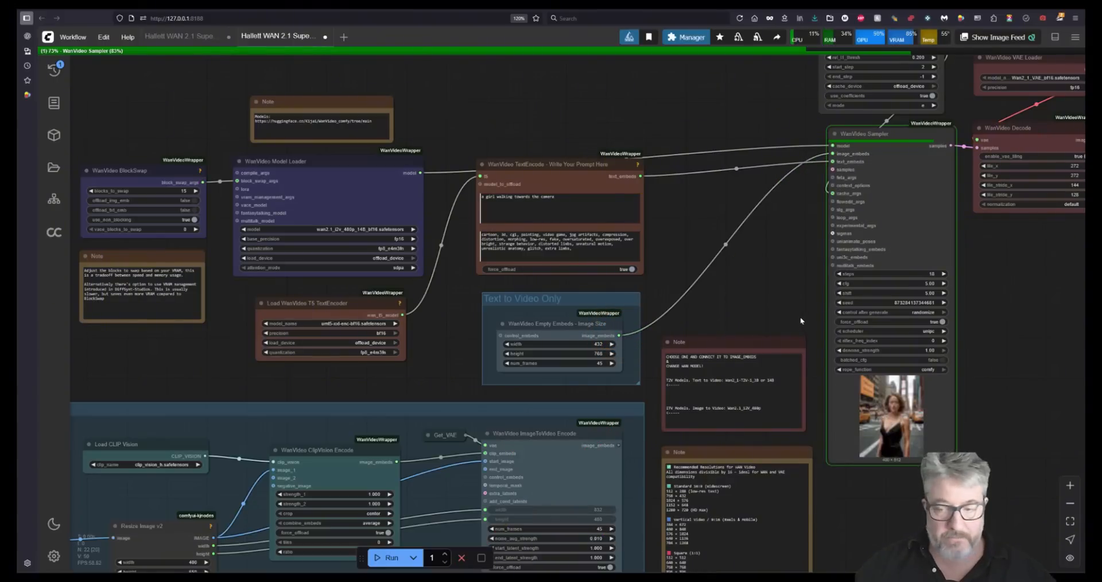
key(ctrl+z)
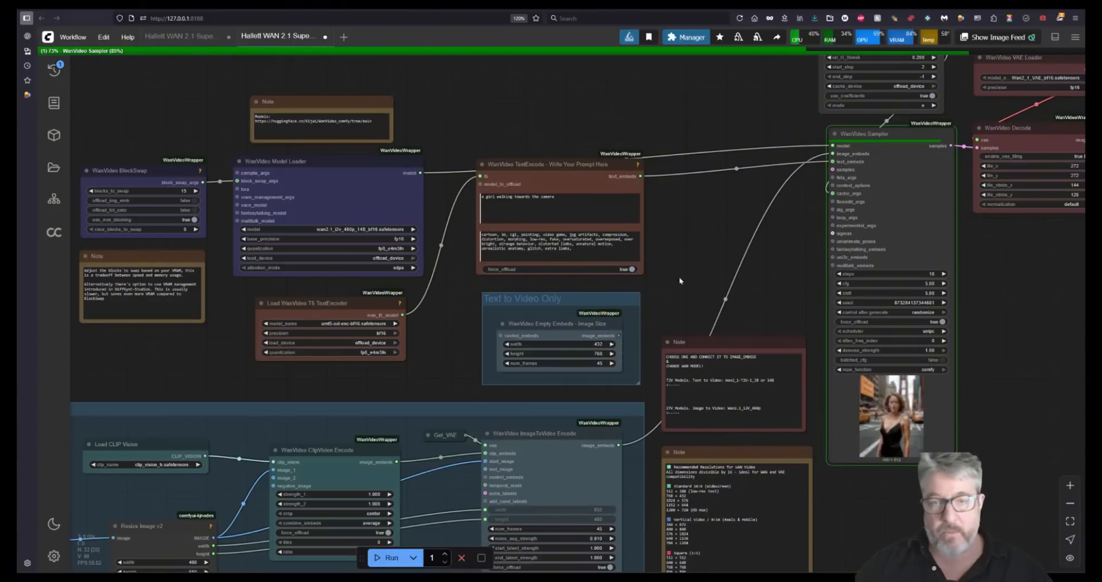
Duplicate the Load Image and Resize Image v2 nodes, and try linking the copy's IMAGE output to image_2 on WanVideo ClipVision Encode
drag(680, 280, 743, 165)
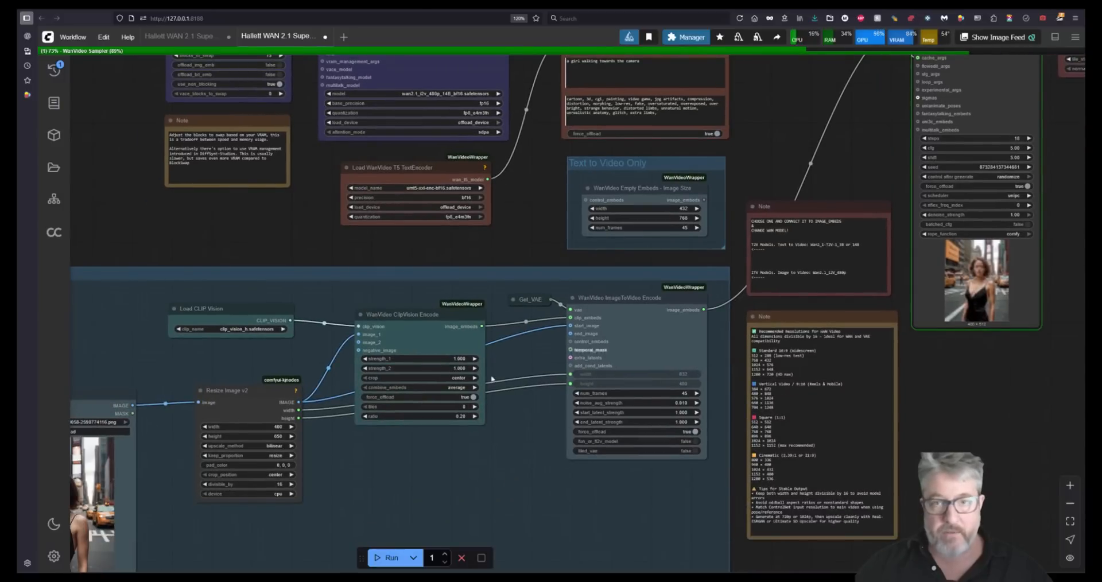
drag(492, 379, 625, 229)
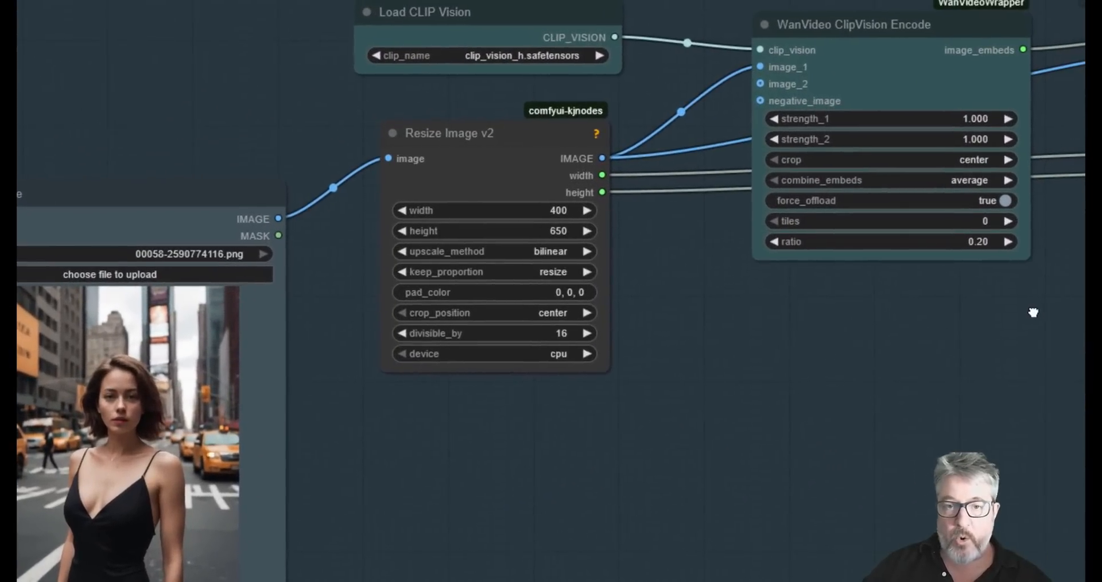
drag(1033, 312, 947, 307)
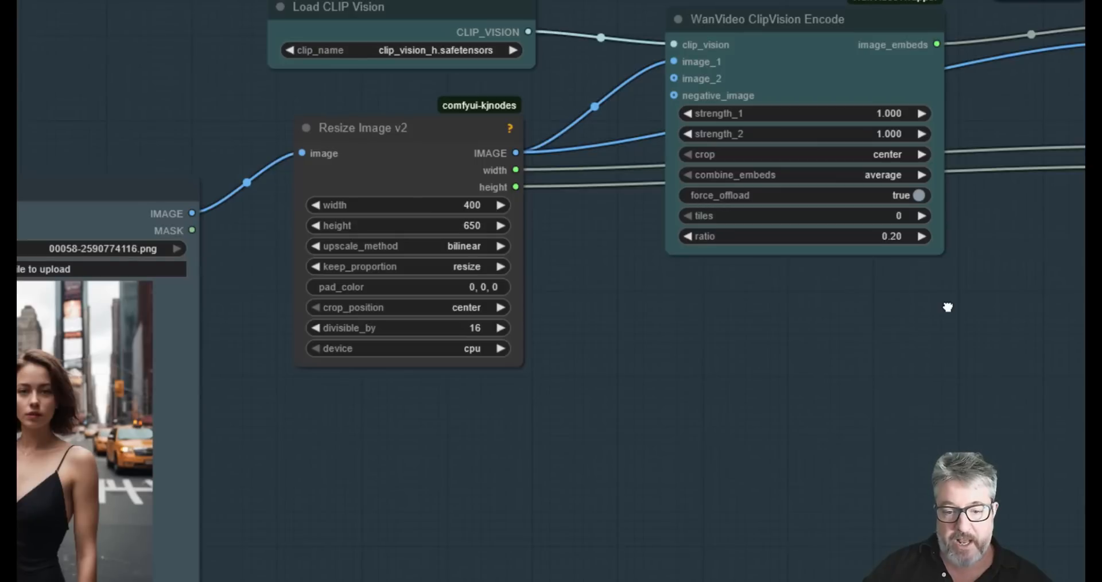
drag(947, 307, 770, 278)
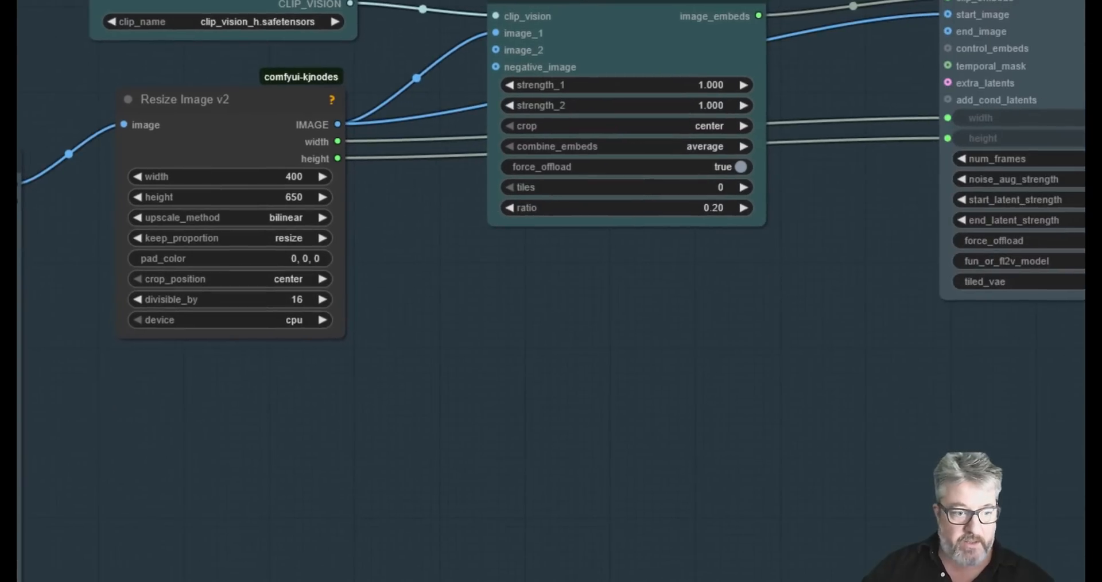
click(204, 114)
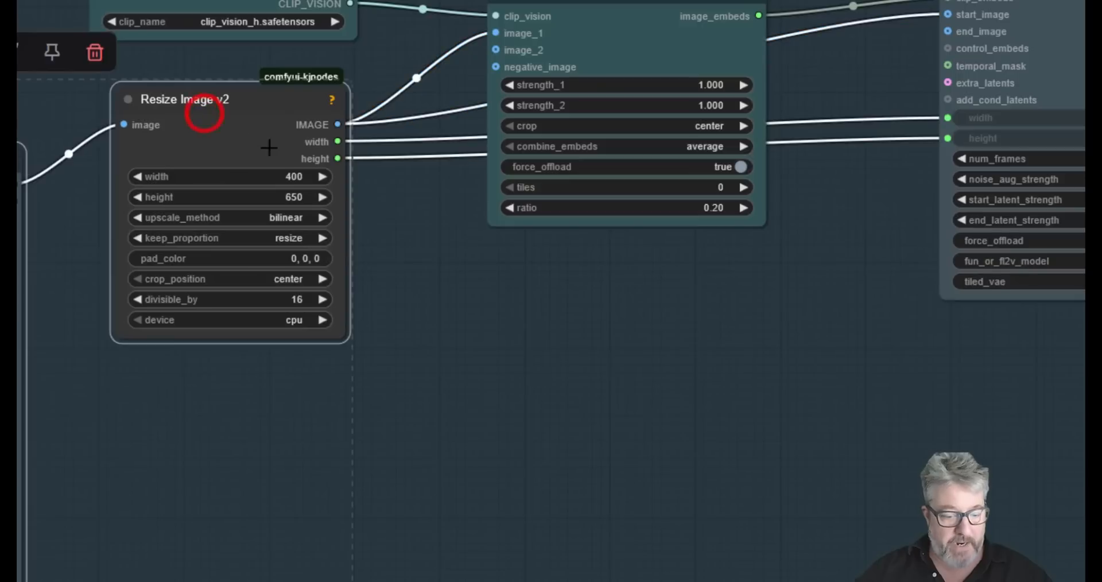
key(ctrl+v)
drag(485, 234, 355, 442)
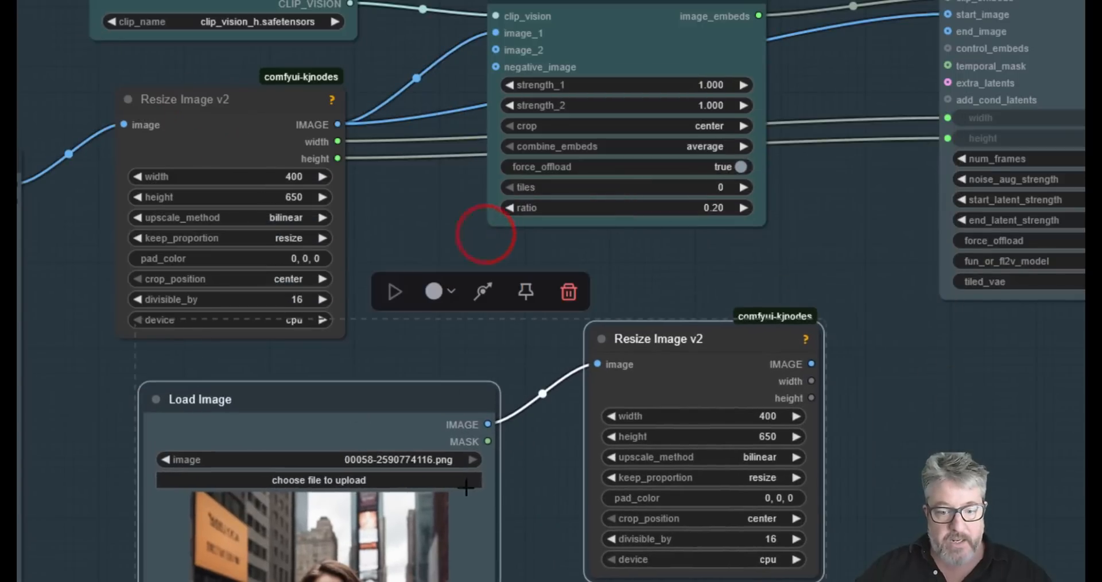
drag(811, 364, 499, 40)
Delete the duplicated Resize Image v2 and Load Image nodes
click(767, 338)
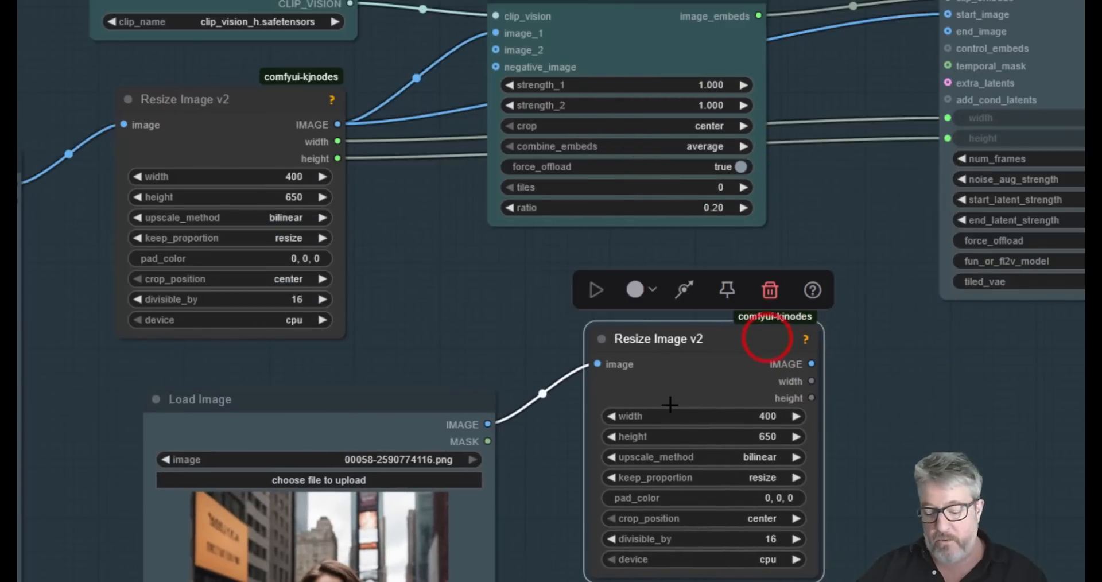
key(Delete)
click(345, 400)
key(Delete)
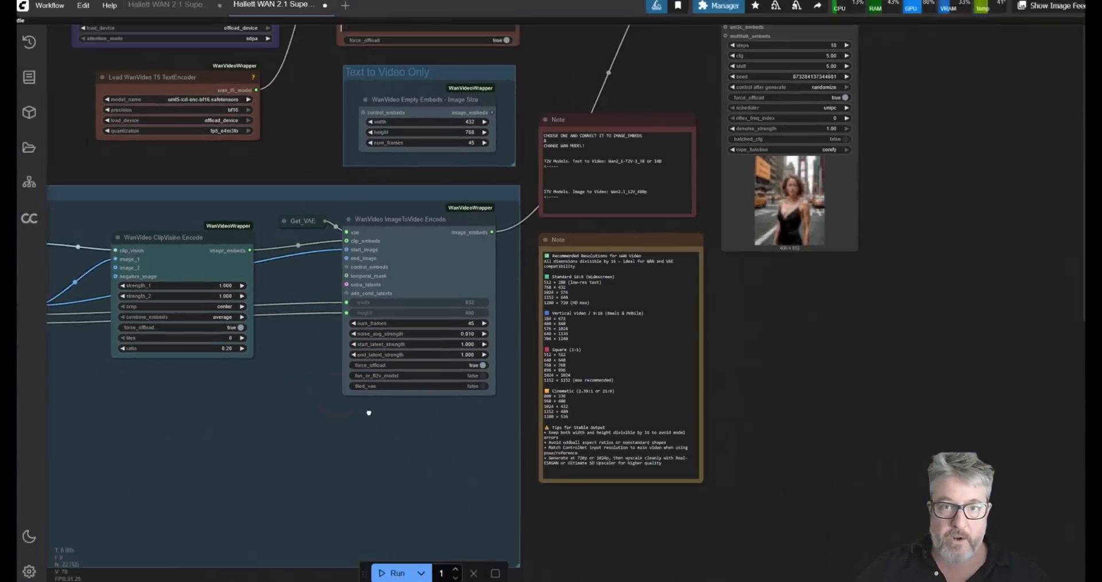
Review the generated video in the Video Combine node alongside the WanVideo Sampler and the prompt node
drag(369, 412, 35, 524)
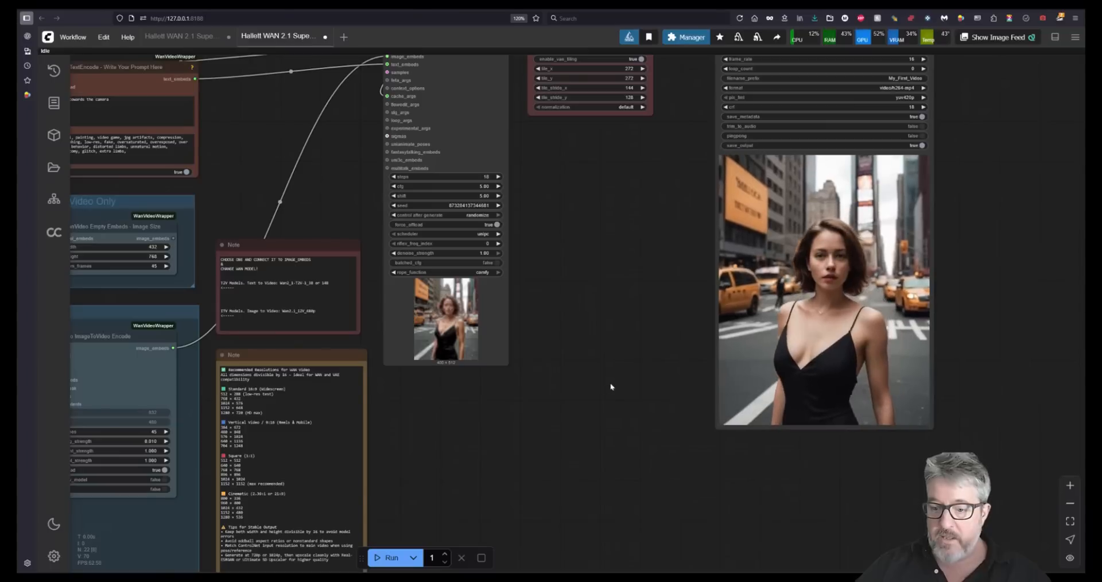
drag(599, 389, 657, 420)
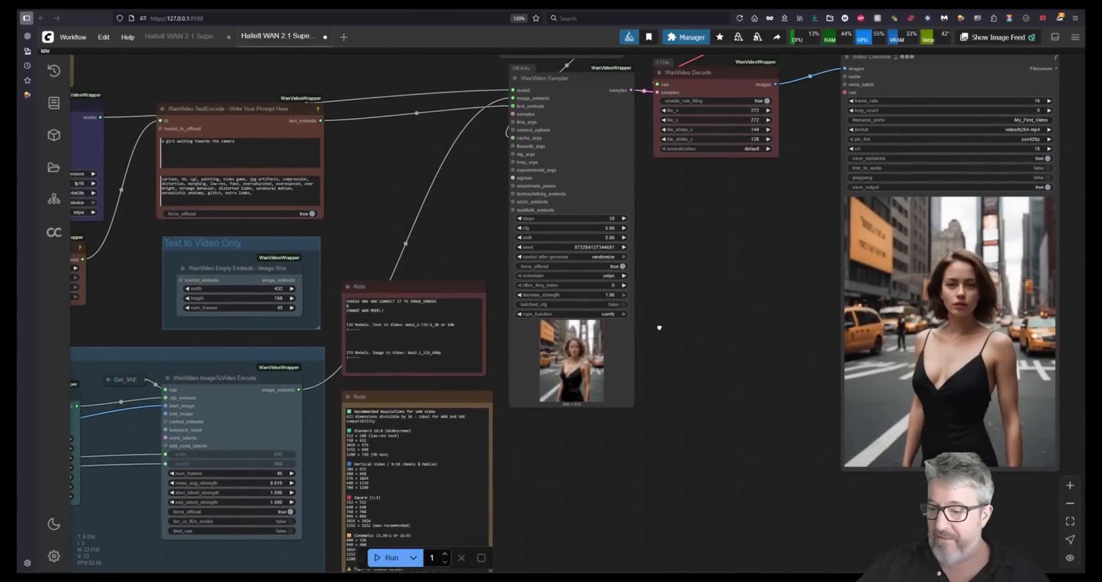
drag(658, 328, 613, 330)
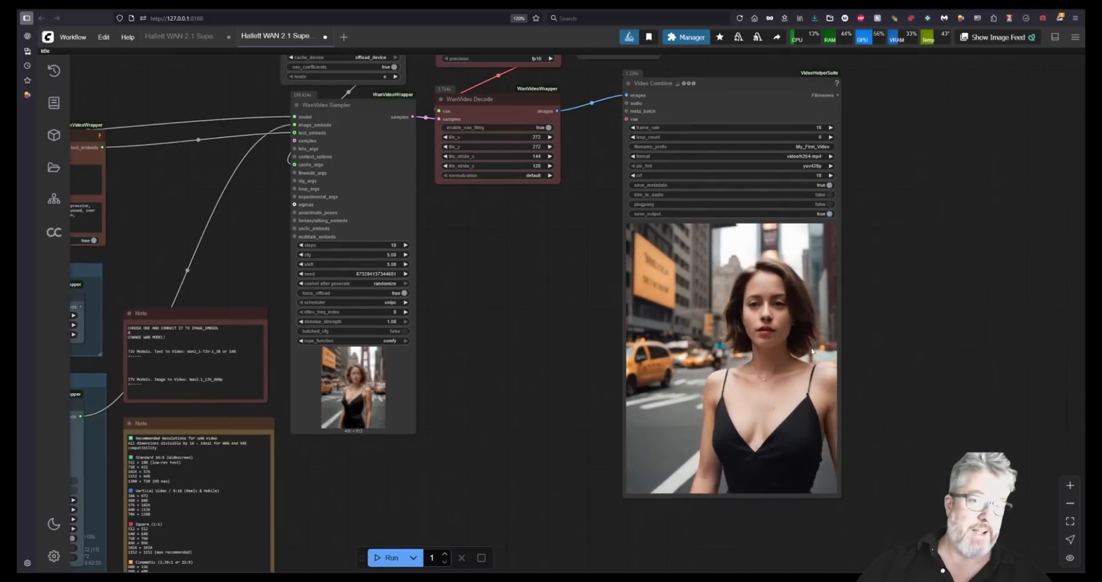
drag(608, 351, 831, 381)
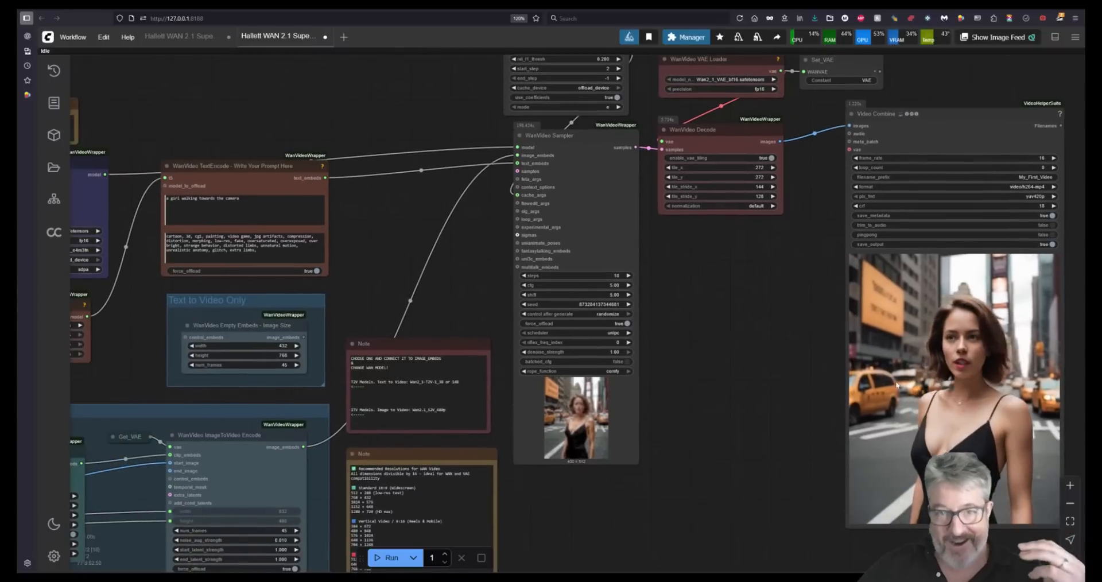